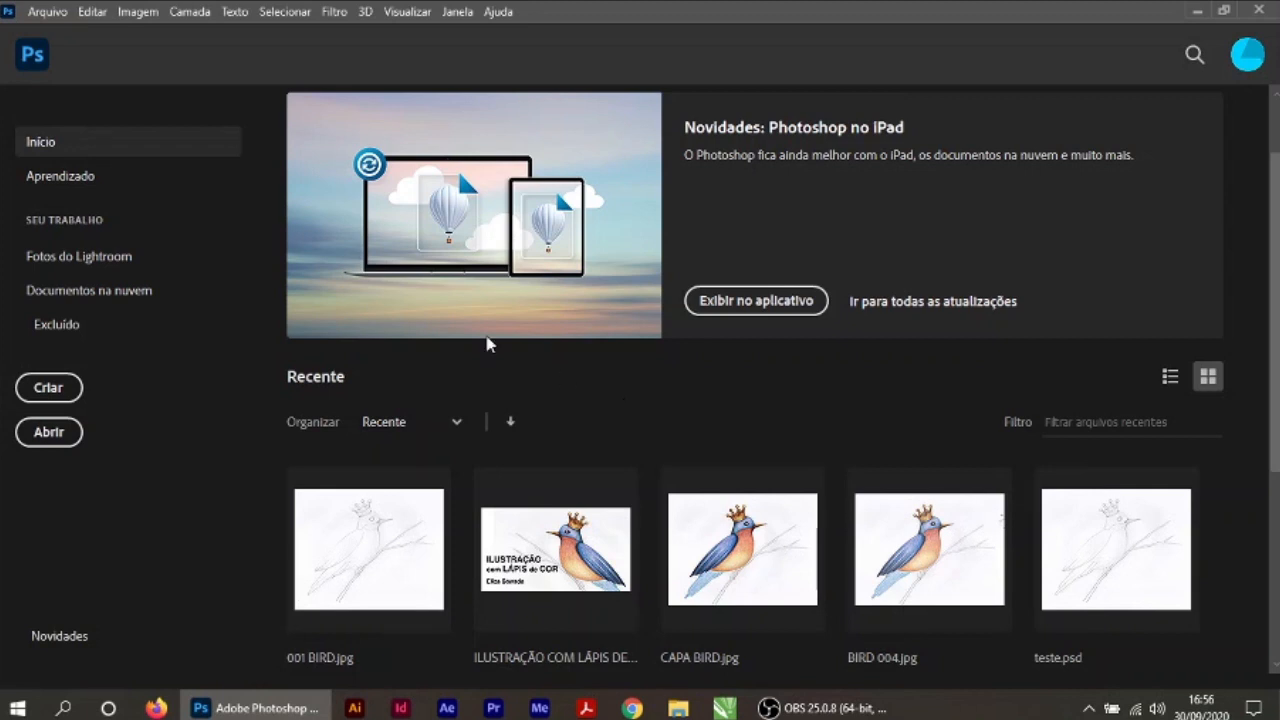
Step: Open the image 001 BIRD.jpg from the ILUSTRACAO folder
{"action": "left_click", "coordinate": [48, 436]}
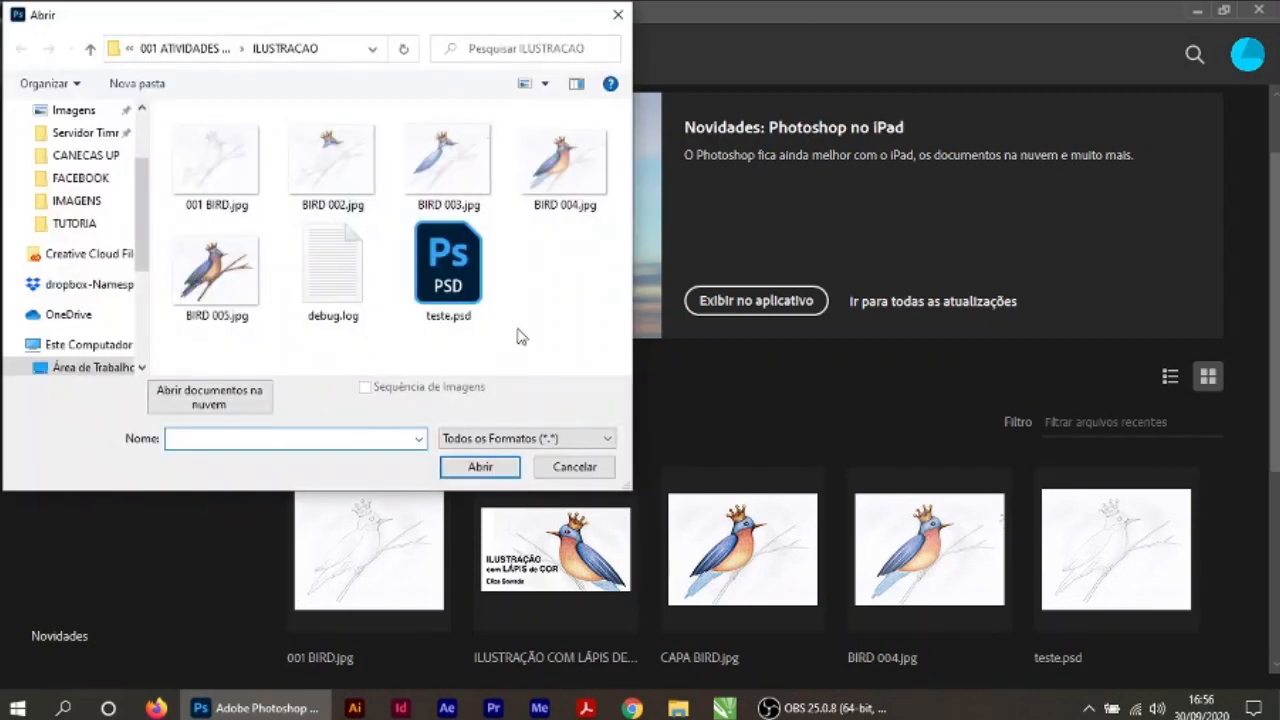
{"action": "left_click", "coordinate": [220, 166]}
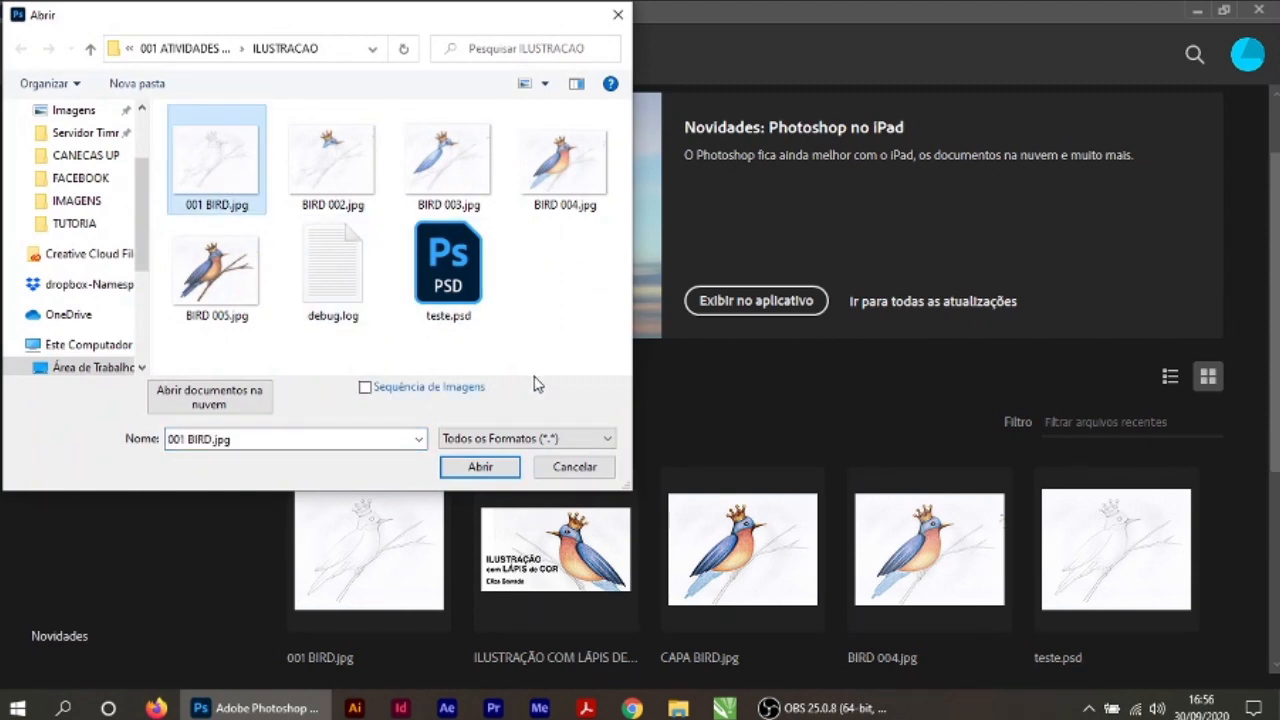
{"action": "left_click", "coordinate": [478, 468]}
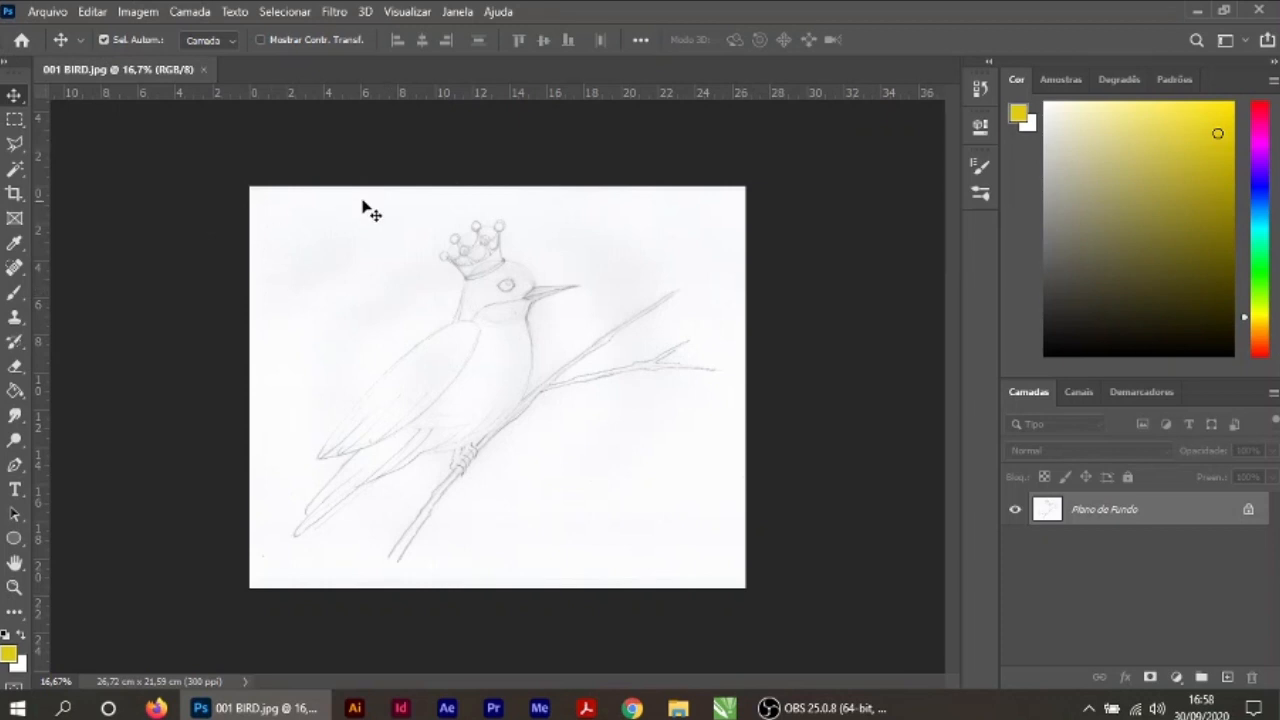
Step: Select the whole canvas with a rectangular marquee and copy the bird sketch onto a new layer
{"action": "left_click", "coordinate": [14, 118]}
{"action": "left_click_drag", "start_coordinate": [237, 166], "coordinate": [790, 585]}
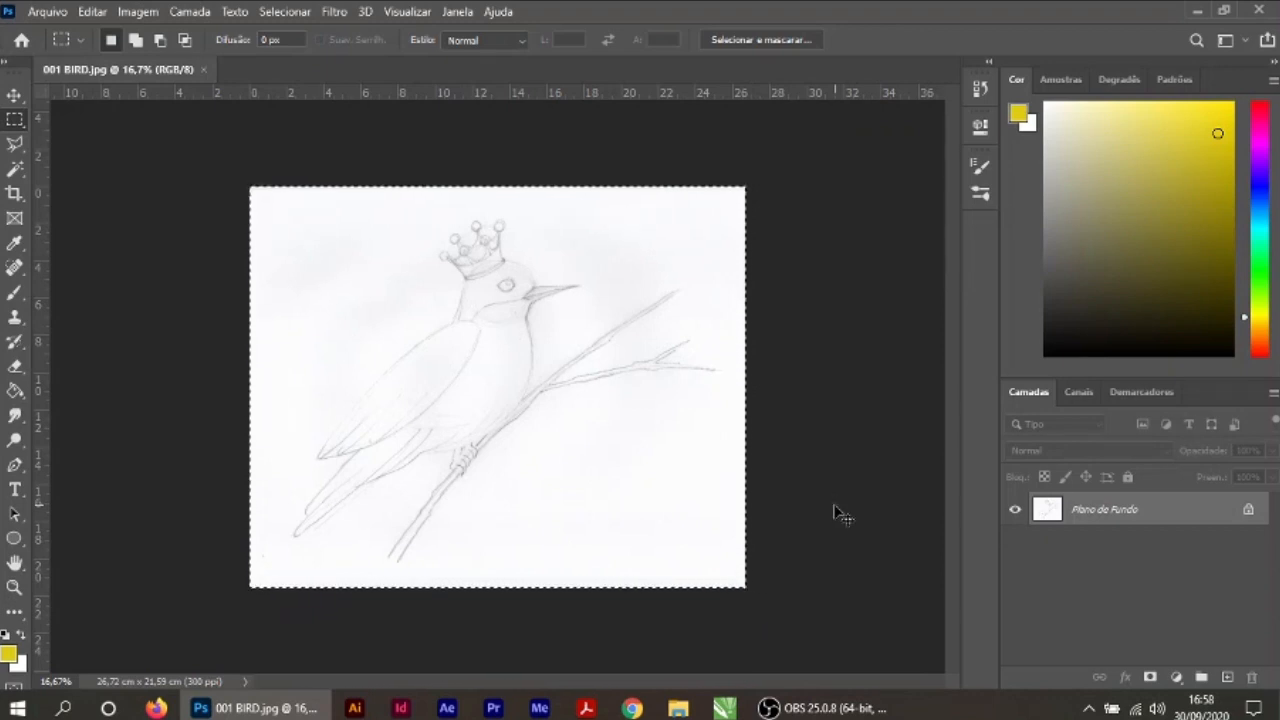
{"action": "key", "text": "ctrl+j"}
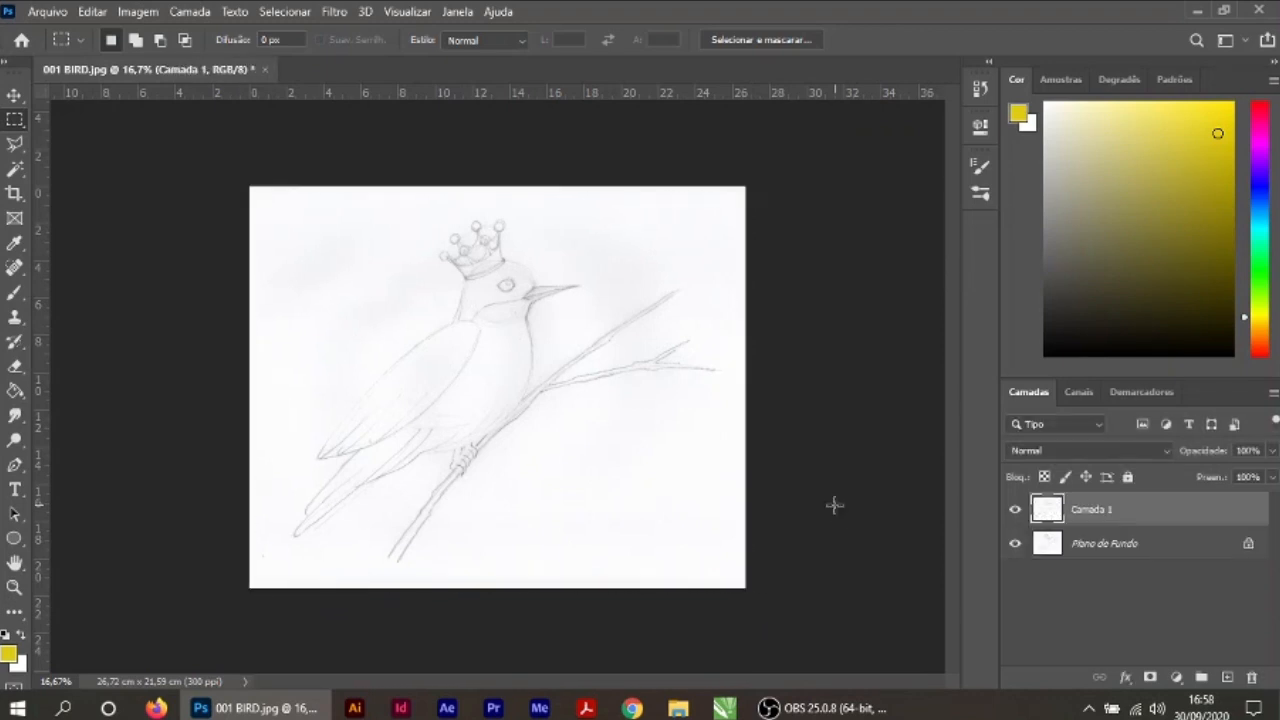
Step: Rename the copied sketch layer PASSARINHO and hide the original Plano de Fundo layer
{"action": "double_click", "coordinate": [1101, 511]}
{"action": "type", "text": "pASSARINHO"}
{"action": "key", "text": "Return"}
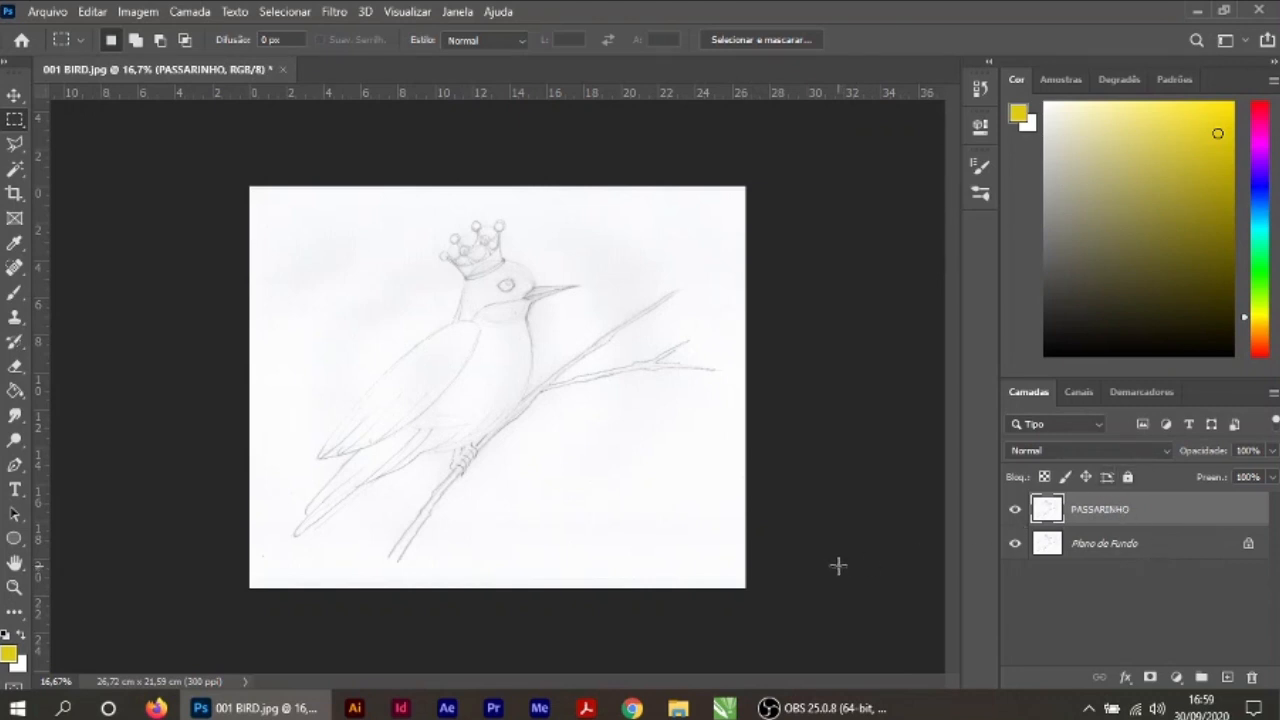
{"action": "left_click", "coordinate": [1015, 545]}
{"action": "left_click", "coordinate": [15, 96]}
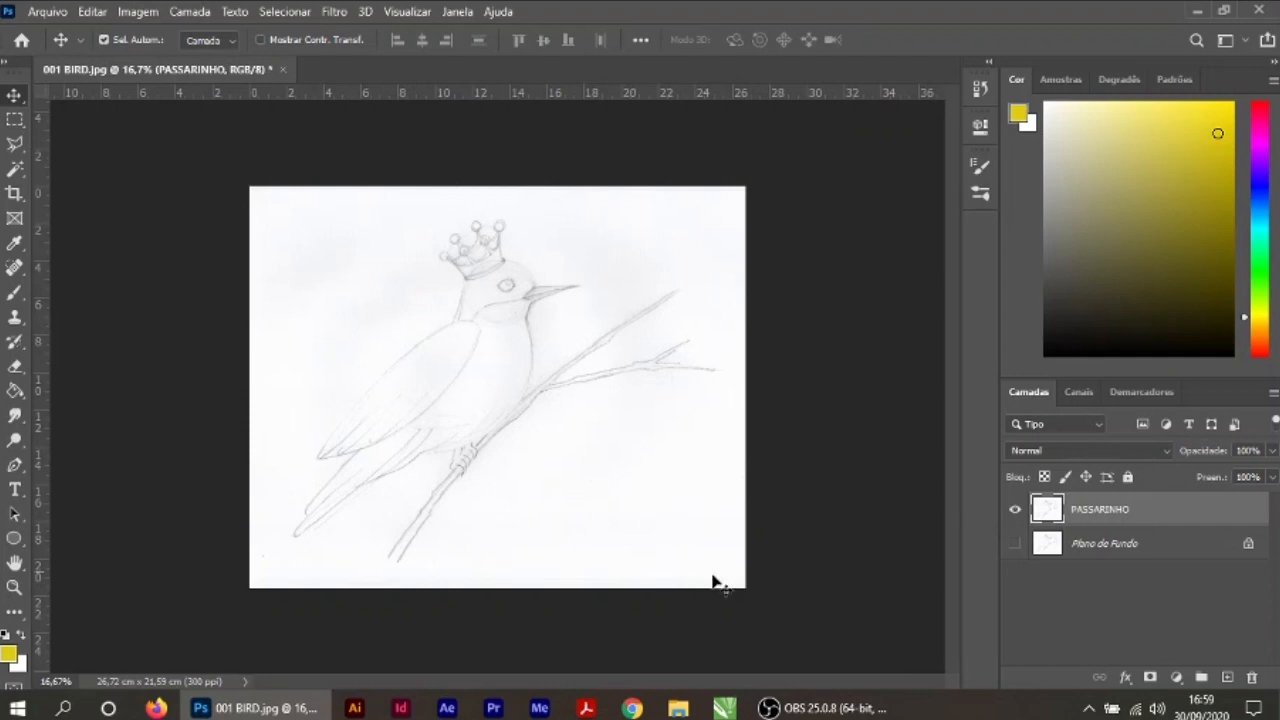
Step: Add a new empty layer and place it directly beneath the PASSARINHO layer
{"action": "left_click", "coordinate": [1227, 678]}
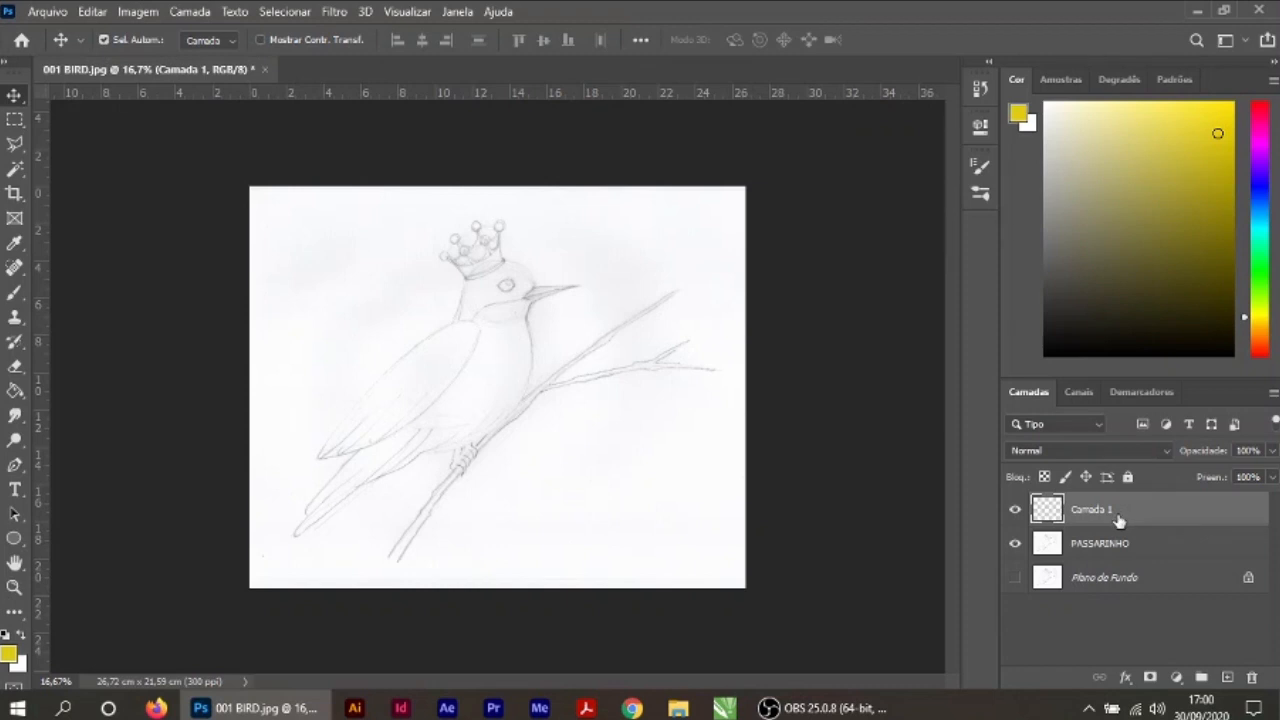
{"action": "left_click", "coordinate": [828, 473]}
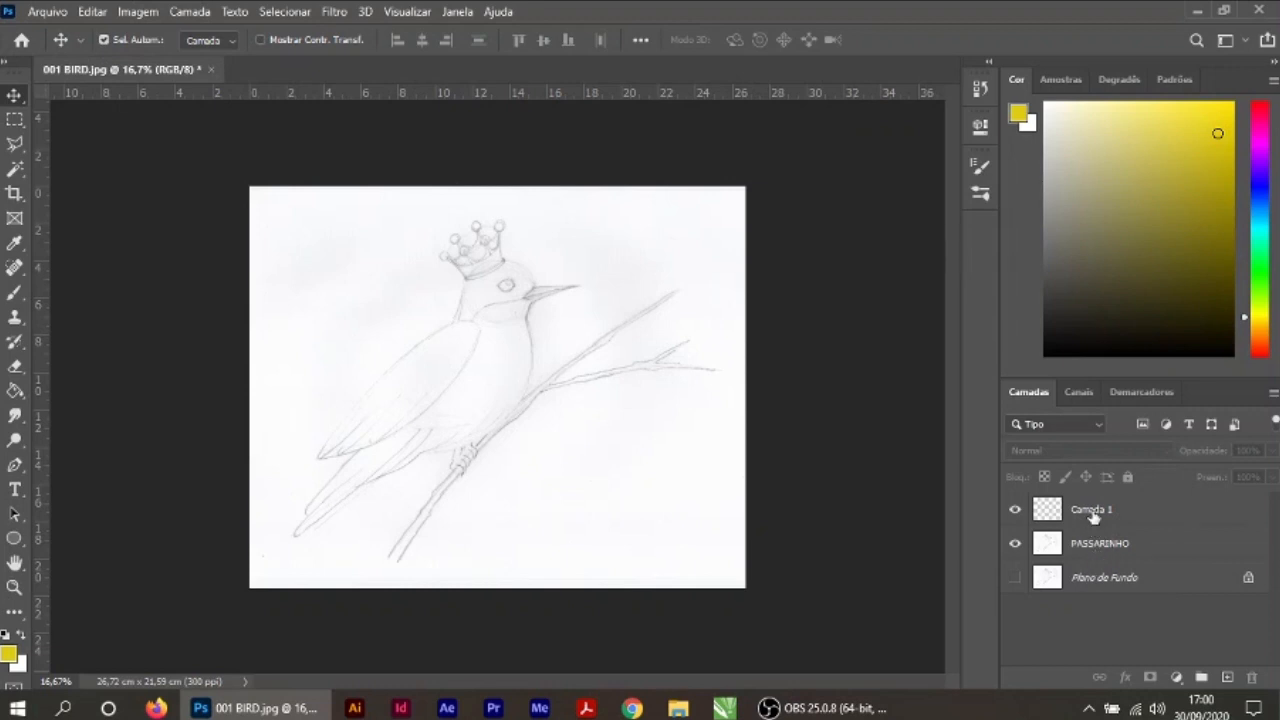
{"action": "left_click_drag", "start_coordinate": [1093, 513], "coordinate": [1088, 566]}
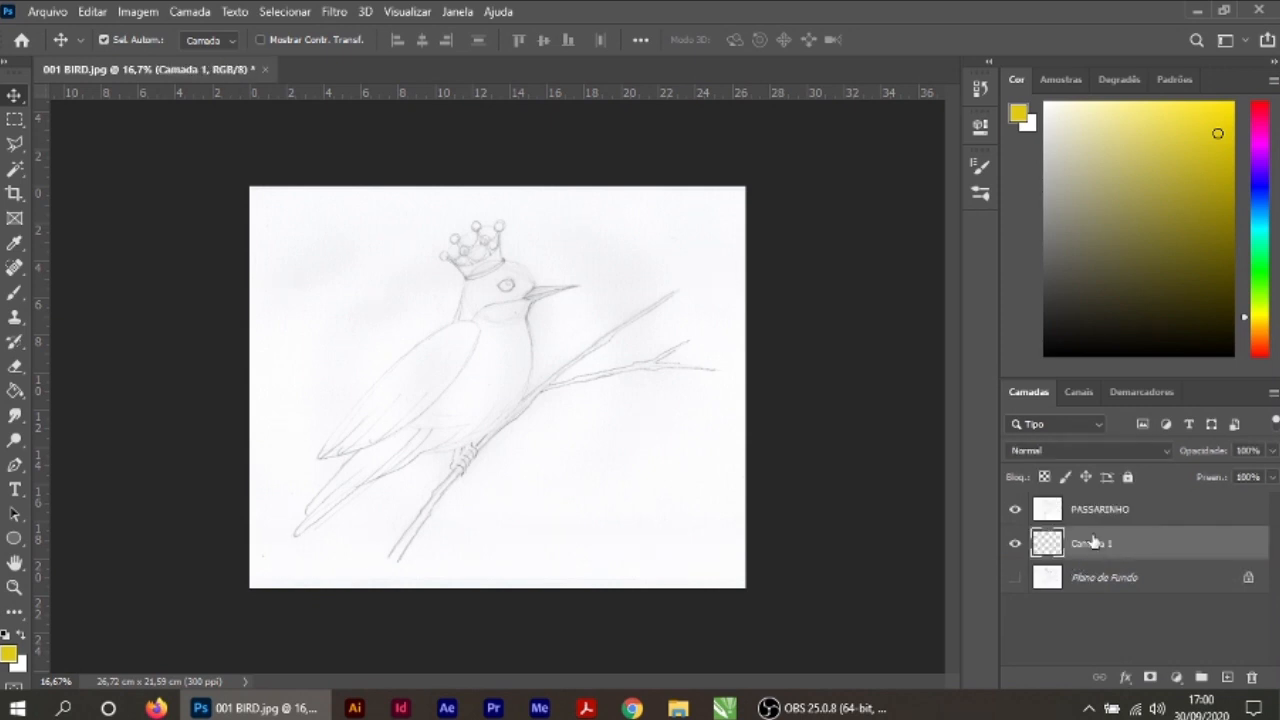
{"action": "left_click", "coordinate": [886, 486]}
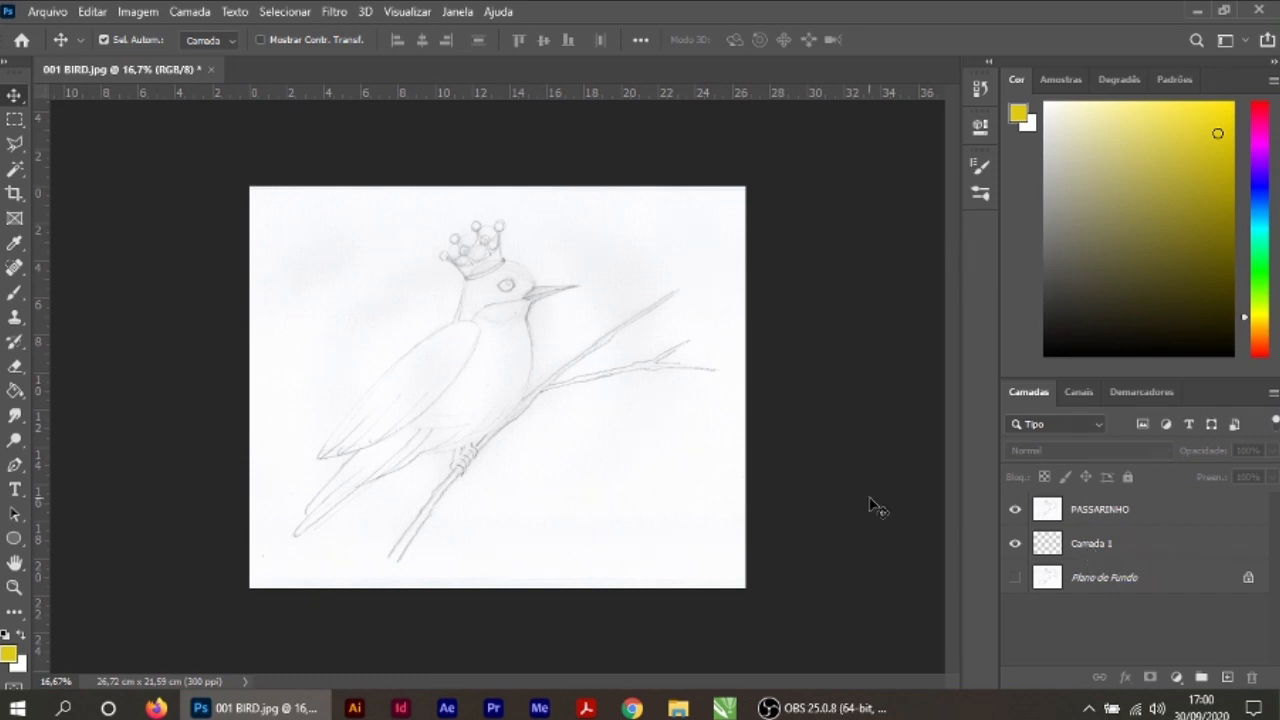
Step: With Camada 1 active, set up the Redondo macio brush at 109 px size and 48% hardness
{"action": "left_click", "coordinate": [1108, 547]}
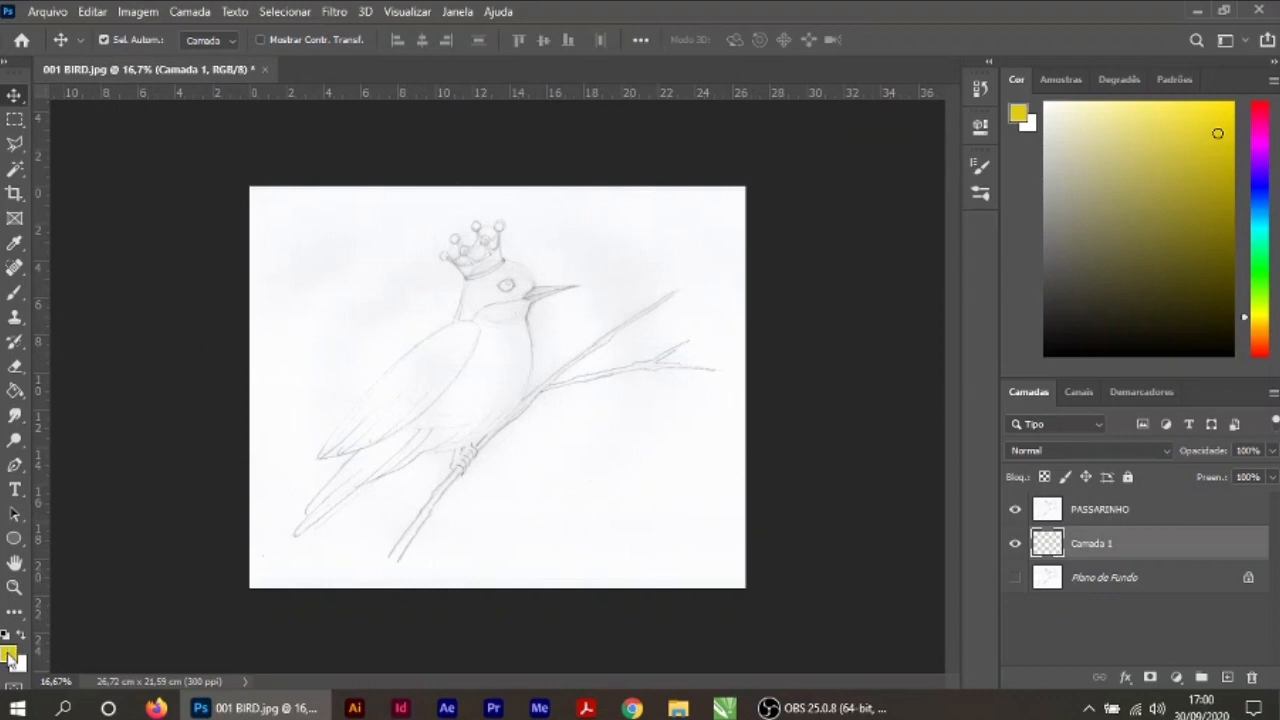
{"action": "left_click", "coordinate": [20, 293]}
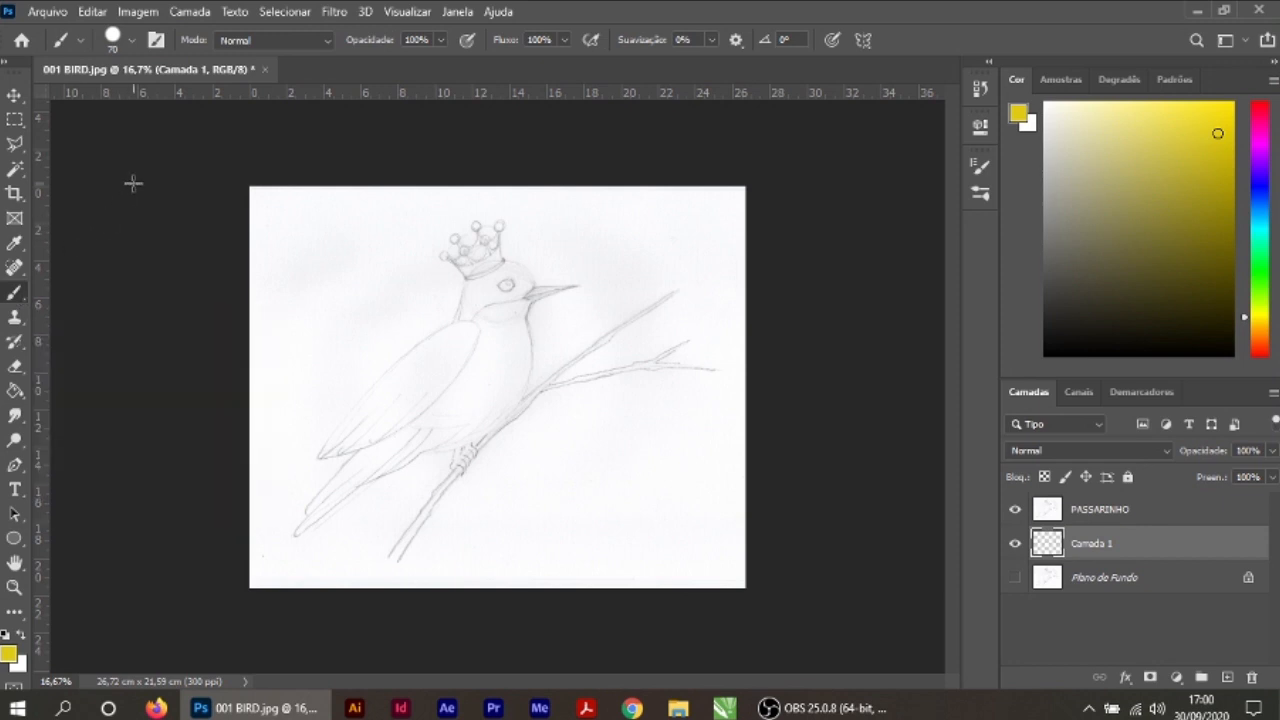
{"action": "left_click", "coordinate": [132, 41]}
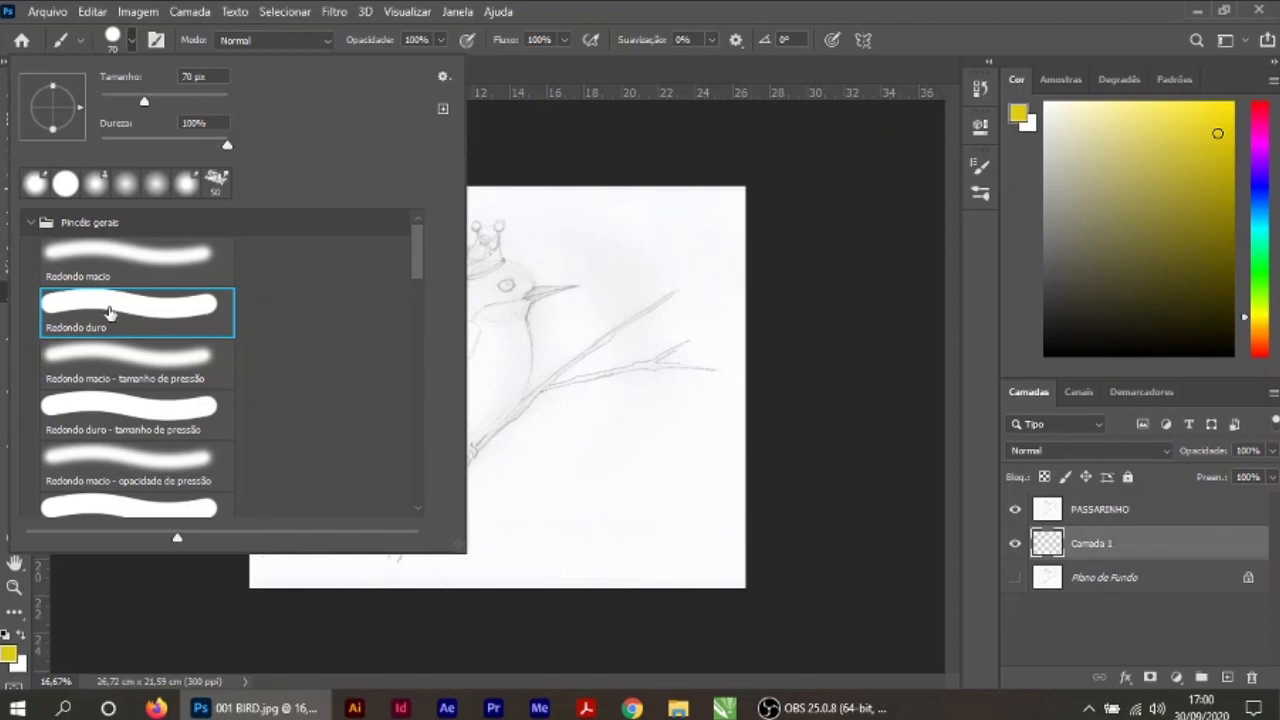
{"action": "left_click", "coordinate": [152, 255]}
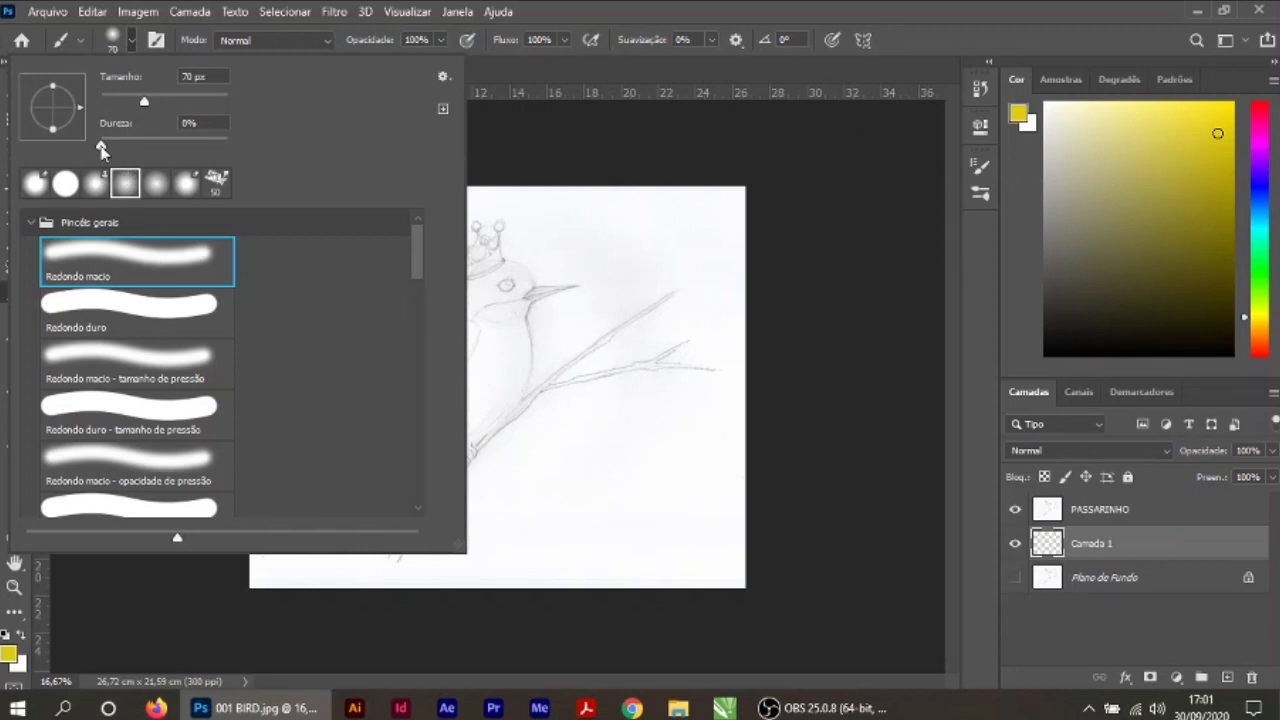
{"action": "left_click_drag", "start_coordinate": [102, 147], "coordinate": [148, 147]}
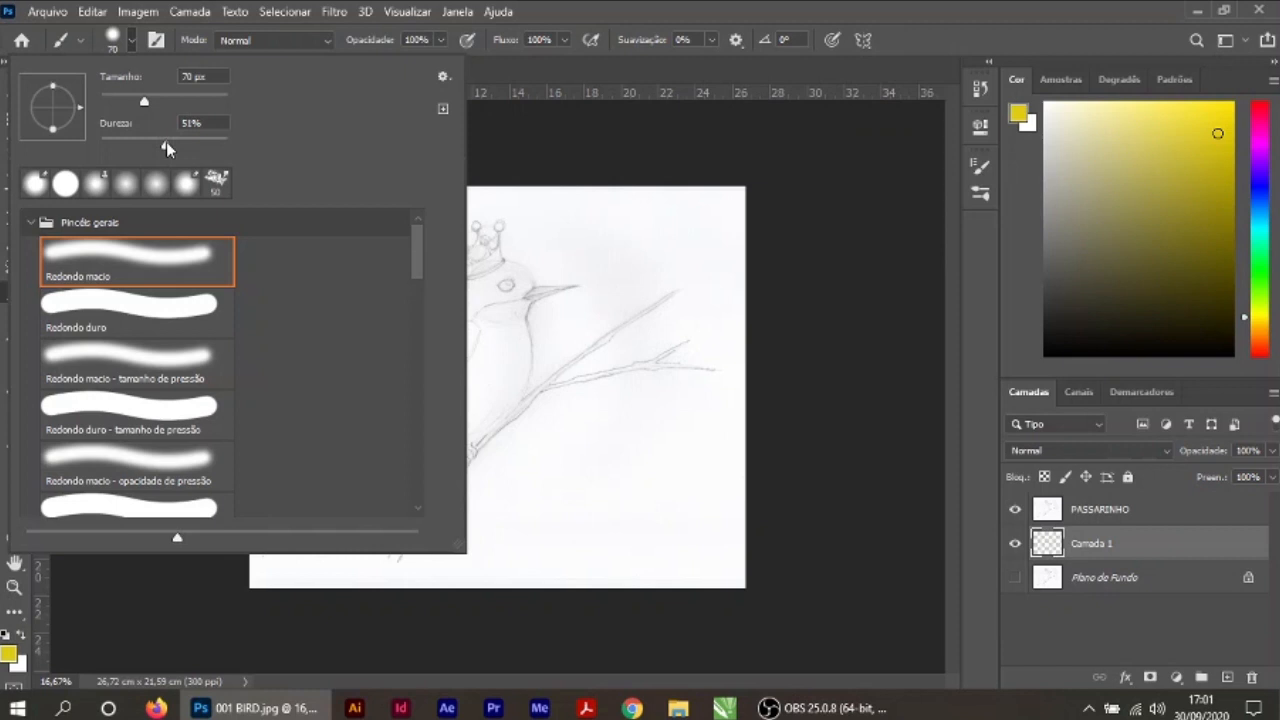
{"action": "left_click_drag", "start_coordinate": [166, 142], "coordinate": [162, 142]}
{"action": "left_click_drag", "start_coordinate": [145, 102], "coordinate": [167, 102]}
{"action": "left_click", "coordinate": [954, 272]}
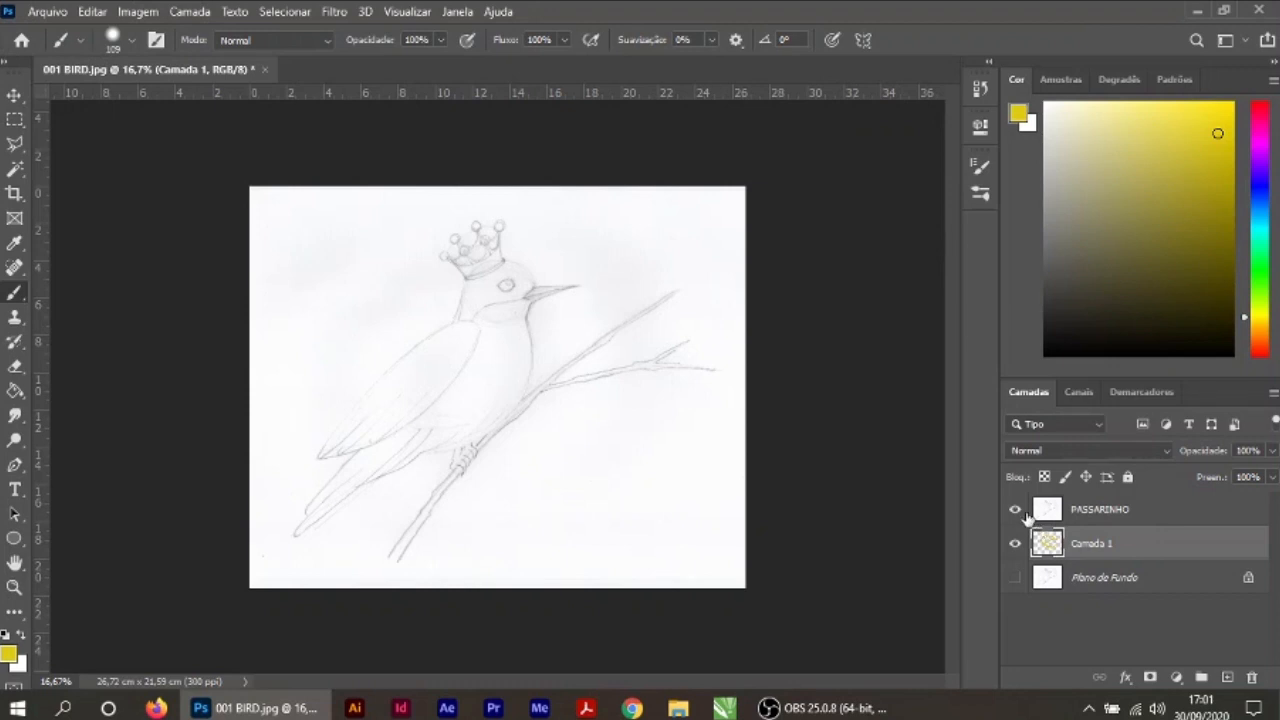
Step: Hide and reshow the PASSARINHO layer to check Camada 1, and set the PASSARINHO blend mode to Multiplicação
{"action": "left_click", "coordinate": [1015, 509]}
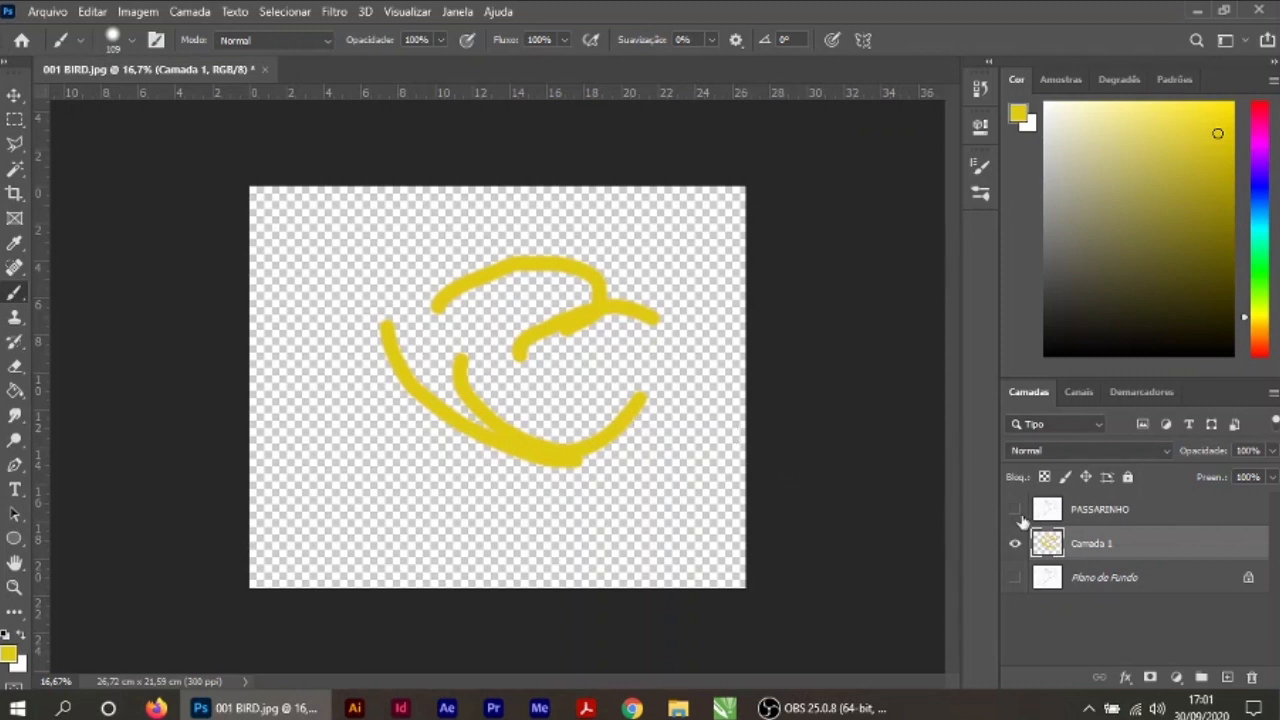
{"action": "left_click", "coordinate": [1015, 510]}
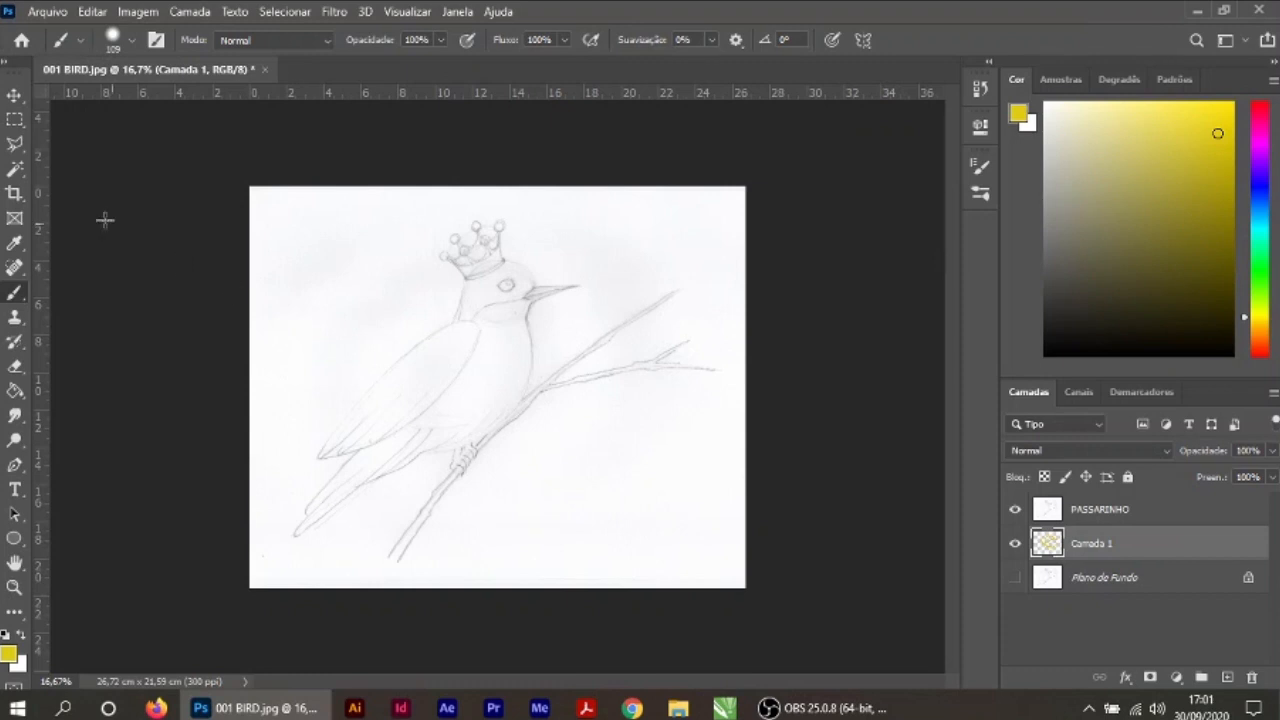
{"action": "key", "text": "v"}
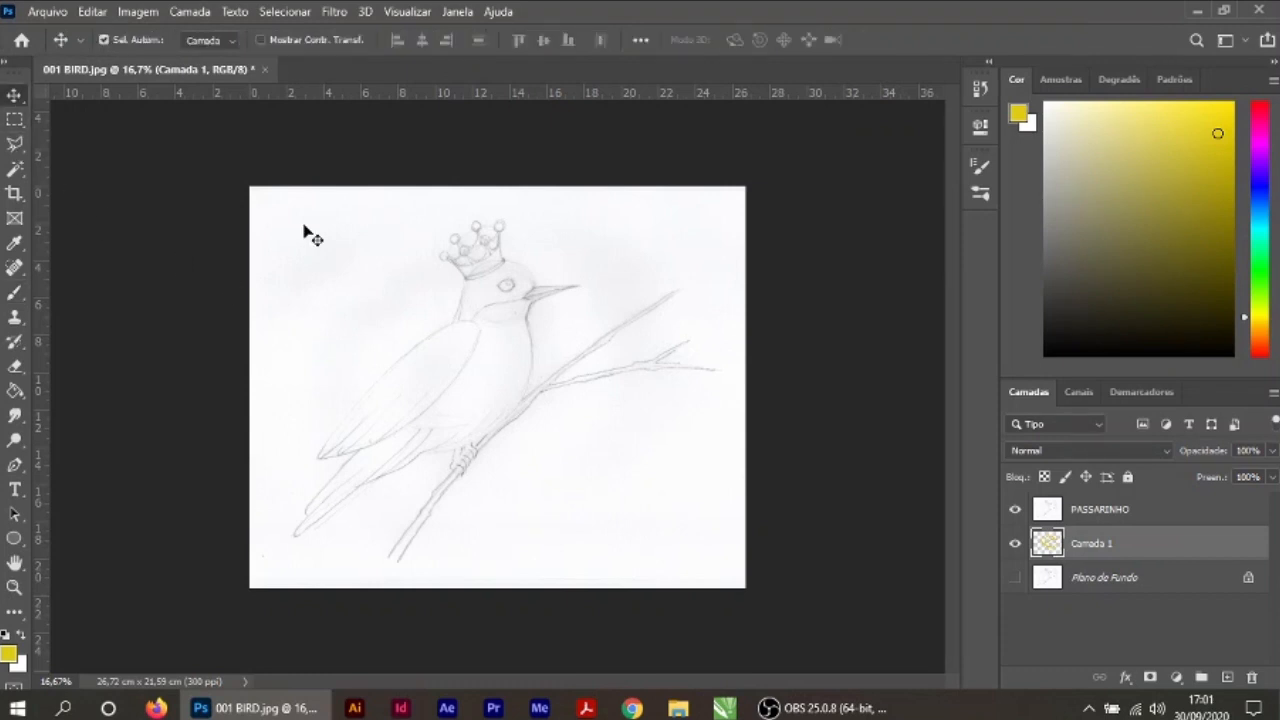
{"action": "left_click", "coordinate": [1114, 511]}
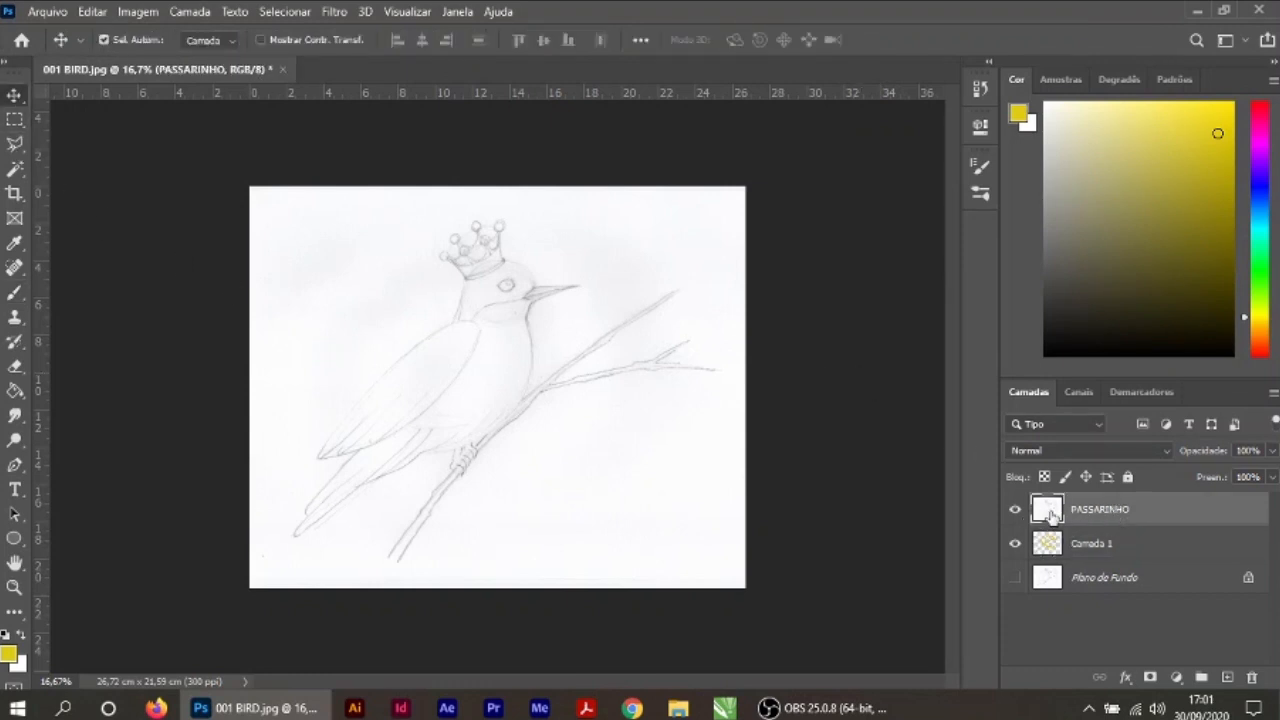
{"action": "left_click", "coordinate": [1170, 452]}
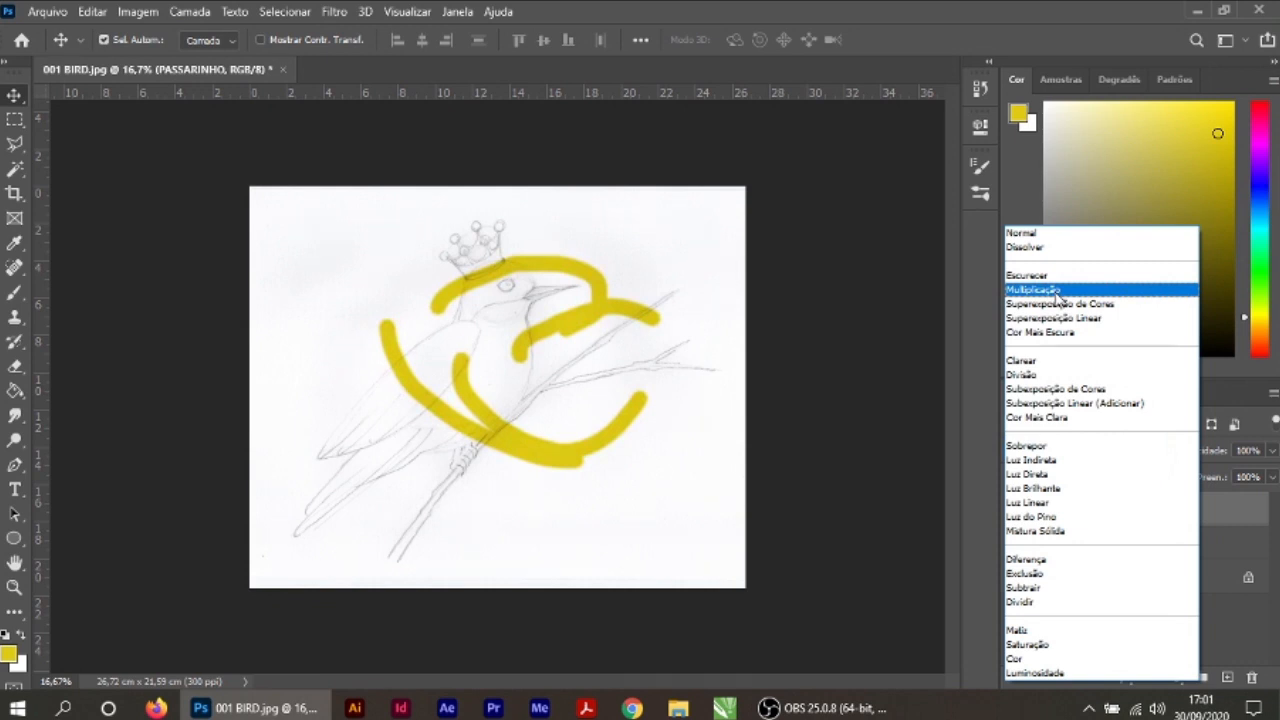
{"action": "left_click", "coordinate": [1033, 290]}
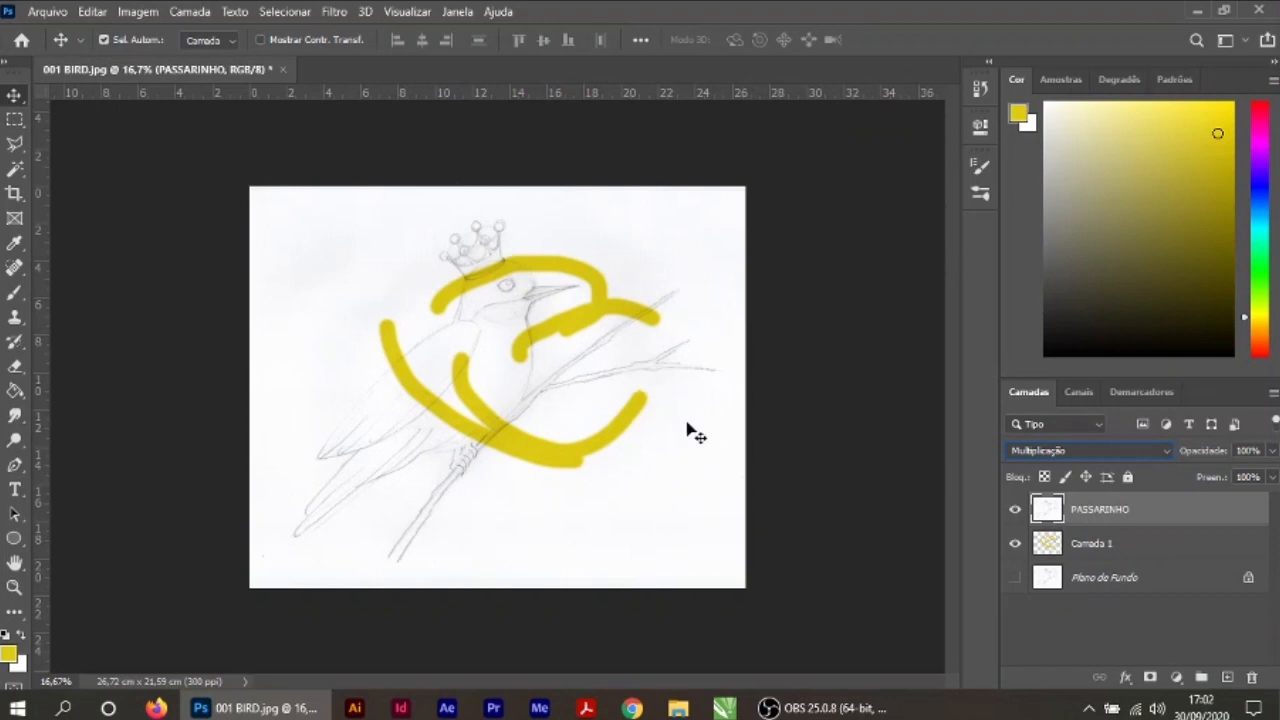
Step: Brush several freehand yellow test strokes over the bird, the branch and the empty paper on Camada 1
{"action": "left_click", "coordinate": [1092, 547]}
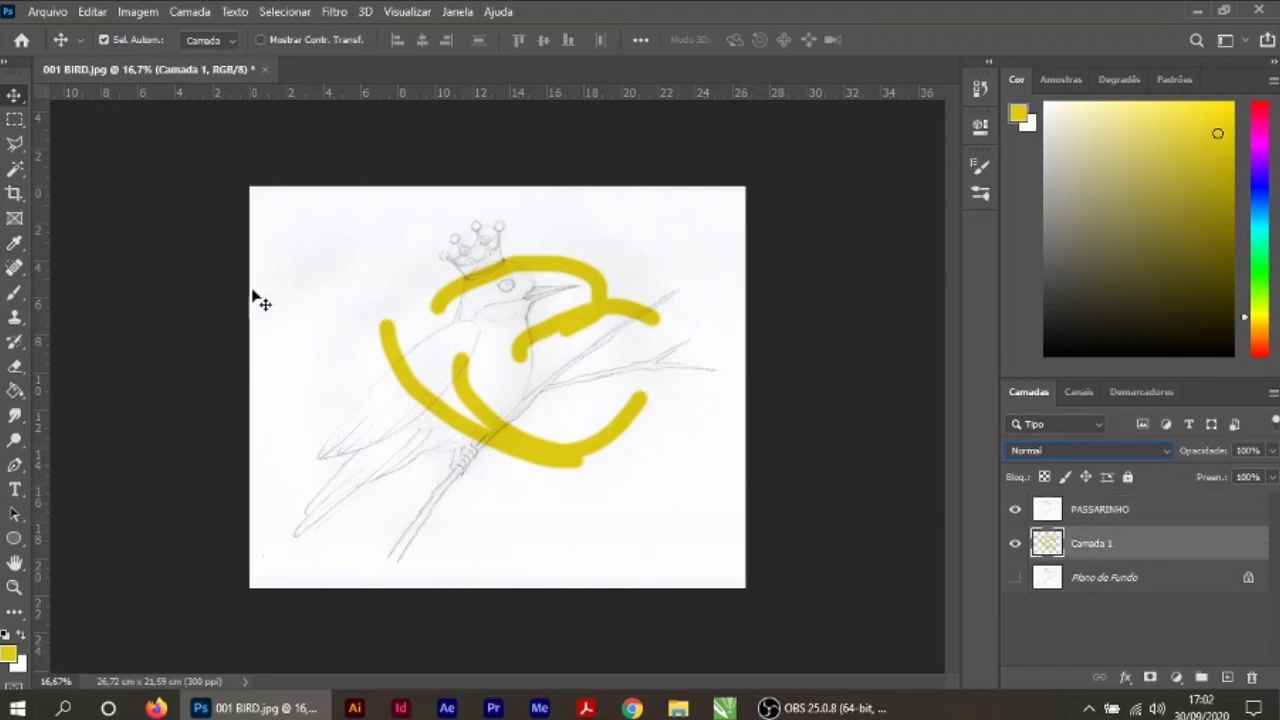
{"action": "left_click", "coordinate": [16, 292]}
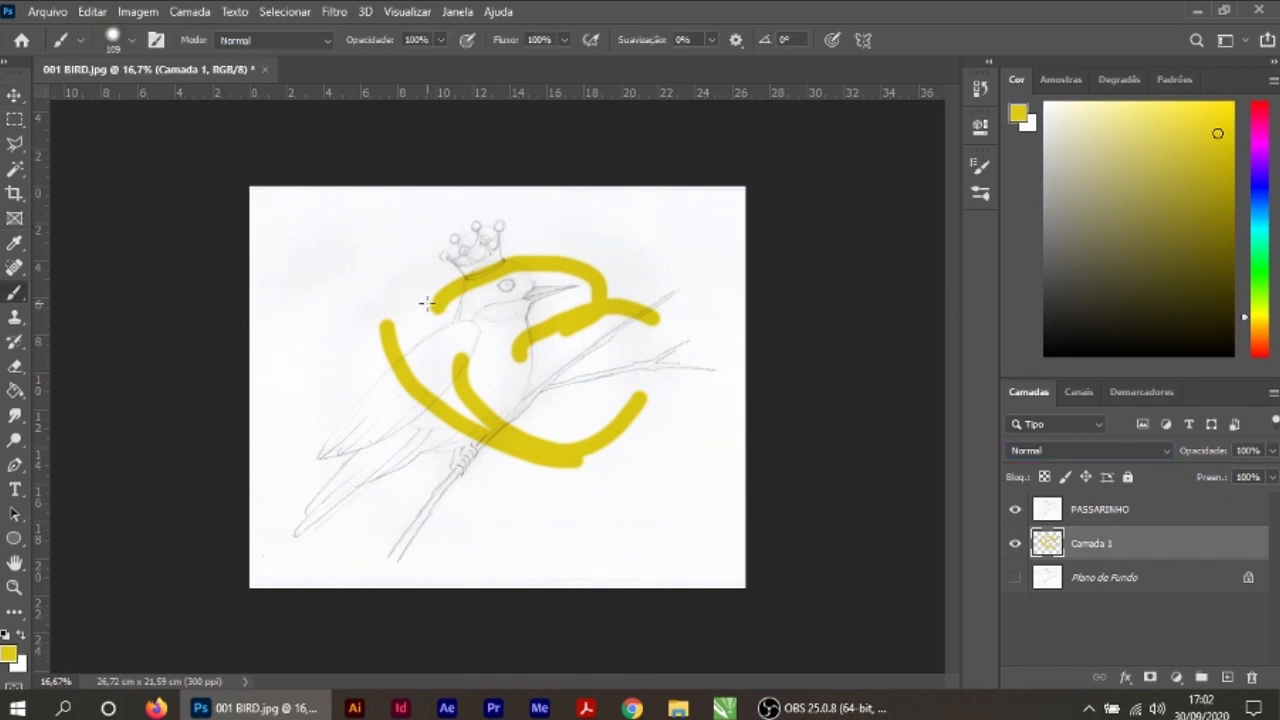
{"action": "mouse_move", "coordinate": [350, 263]}
{"action": "left_mouse_down"}
{"action": "mouse_move", "coordinate": [424, 265]}
{"action": "mouse_move", "coordinate": [364, 337]}
{"action": "mouse_move", "coordinate": [421, 353]}
{"action": "mouse_move", "coordinate": [504, 323]}
{"action": "mouse_move", "coordinate": [476, 382]}
{"action": "left_mouse_up"}
{"action": "left_click_drag", "start_coordinate": [537, 517], "coordinate": [605, 508]}
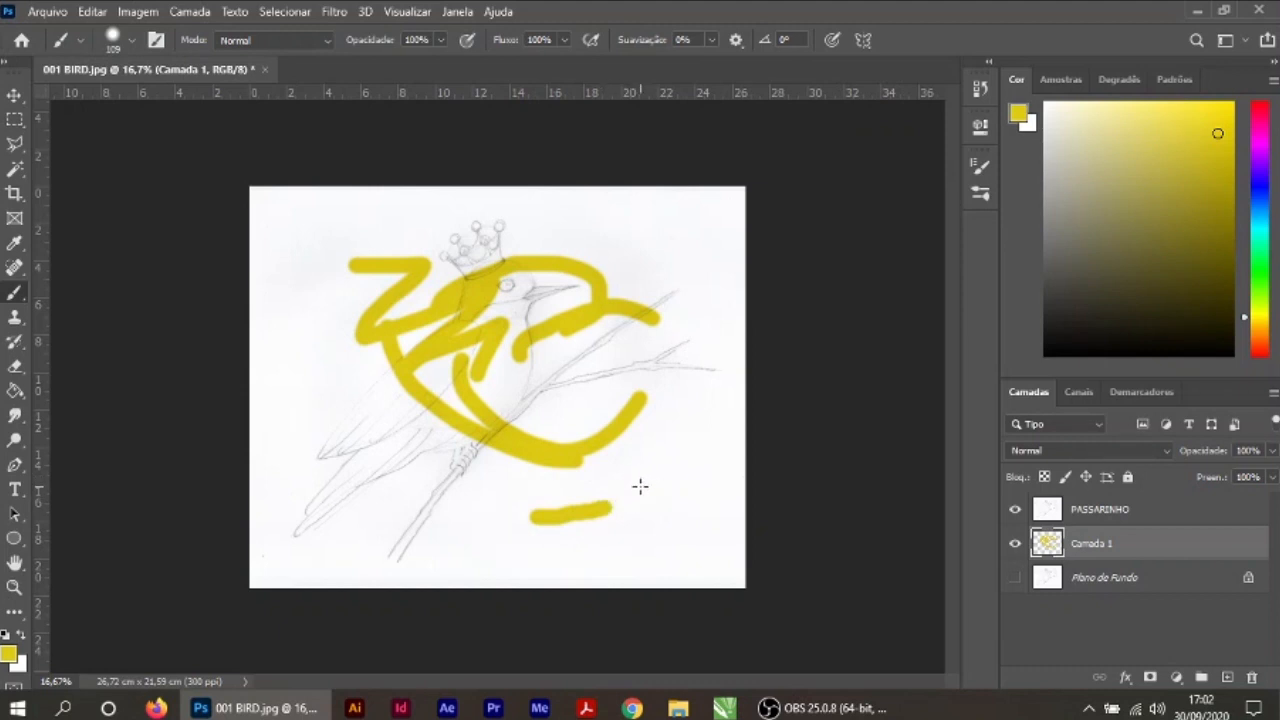
{"action": "mouse_move", "coordinate": [650, 486]}
{"action": "left_mouse_down"}
{"action": "mouse_move", "coordinate": [686, 491]}
{"action": "mouse_move", "coordinate": [670, 460]}
{"action": "left_mouse_up"}
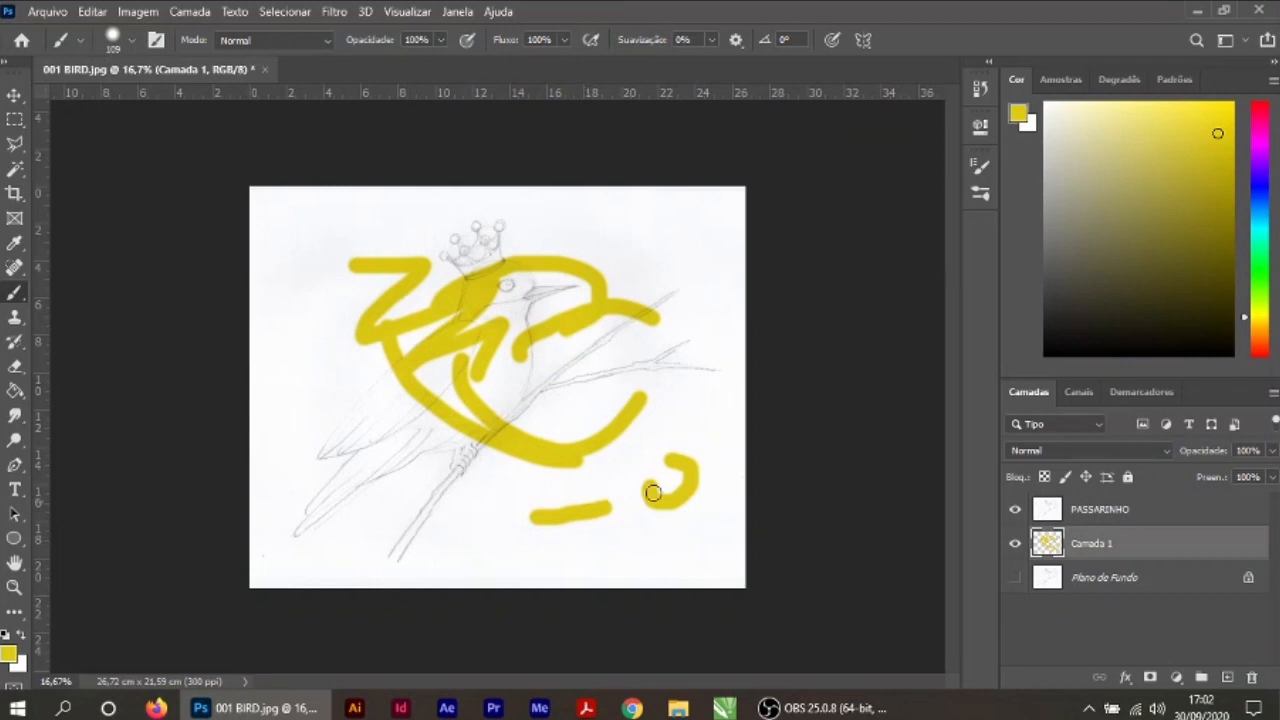
{"action": "mouse_move", "coordinate": [660, 378]}
{"action": "left_mouse_down"}
{"action": "mouse_move", "coordinate": [705, 416]}
{"action": "mouse_move", "coordinate": [701, 329]}
{"action": "mouse_move", "coordinate": [613, 379]}
{"action": "mouse_move", "coordinate": [651, 420]}
{"action": "mouse_move", "coordinate": [663, 383]}
{"action": "left_mouse_up"}
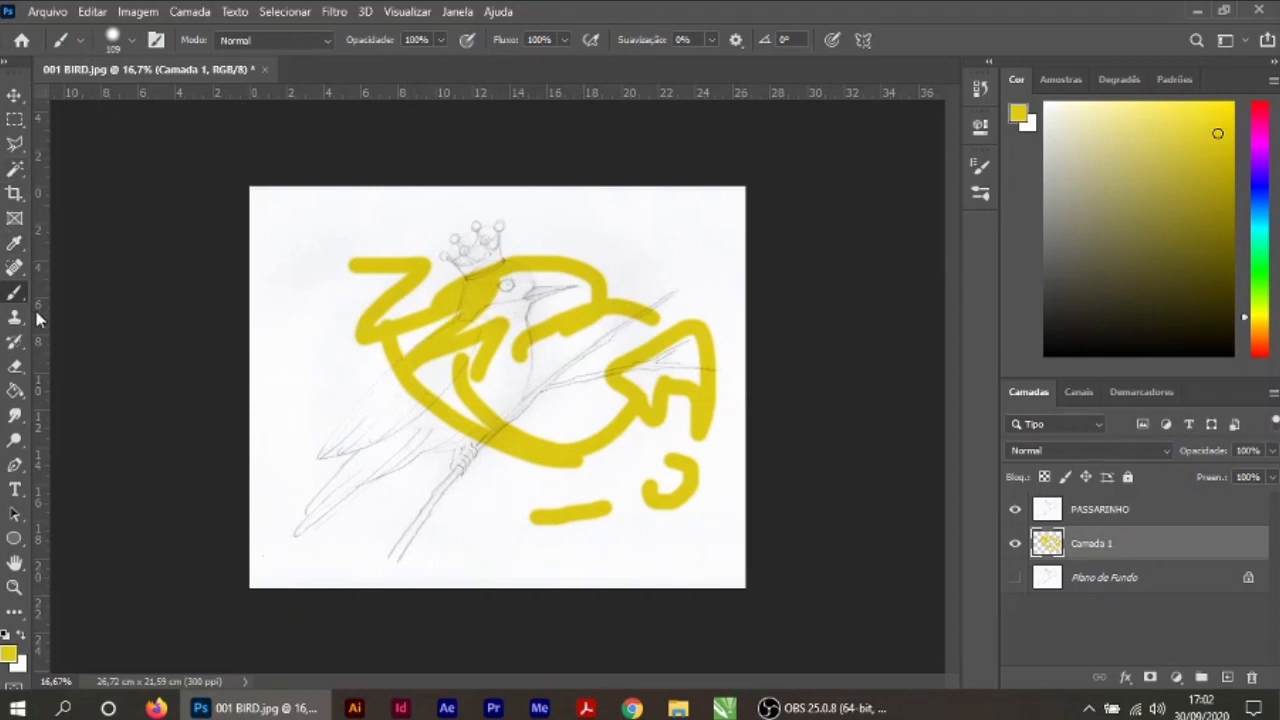
Step: Erase all the yellow test strokes from Camada 1 with the Eraser
{"action": "left_click", "coordinate": [15, 366]}
{"action": "mouse_move", "coordinate": [352, 276]}
{"action": "left_mouse_down"}
{"action": "mouse_move", "coordinate": [559, 252]}
{"action": "mouse_move", "coordinate": [377, 321]}
{"action": "mouse_move", "coordinate": [615, 298]}
{"action": "mouse_move", "coordinate": [450, 432]}
{"action": "mouse_move", "coordinate": [598, 438]}
{"action": "mouse_move", "coordinate": [669, 358]}
{"action": "mouse_move", "coordinate": [709, 389]}
{"action": "mouse_move", "coordinate": [659, 471]}
{"action": "mouse_move", "coordinate": [502, 525]}
{"action": "mouse_move", "coordinate": [671, 486]}
{"action": "left_mouse_up"}
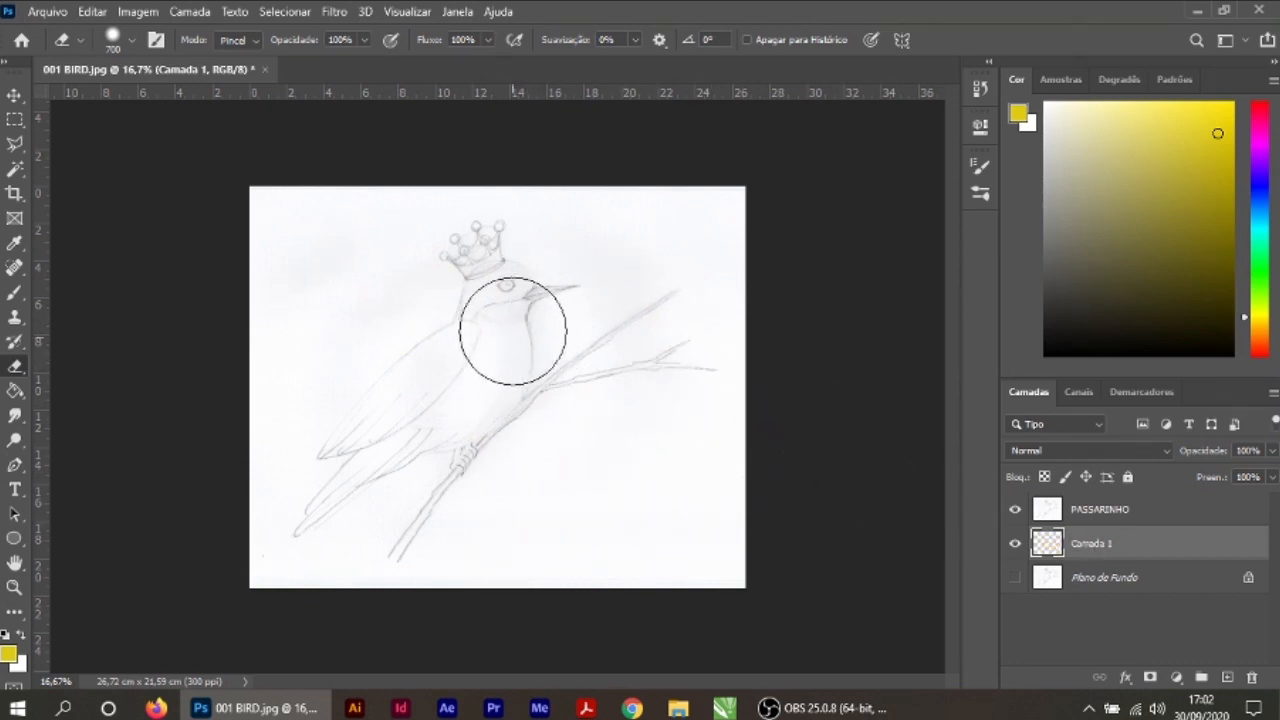
Step: Try erasing the middle of the bird on the PASSARINHO layer and undo the erasure
{"action": "left_click", "coordinate": [1108, 512]}
{"action": "mouse_move", "coordinate": [548, 329]}
{"action": "left_mouse_down"}
{"action": "mouse_move", "coordinate": [594, 294]}
{"action": "mouse_move", "coordinate": [603, 374]}
{"action": "mouse_move", "coordinate": [588, 428]}
{"action": "left_mouse_up"}
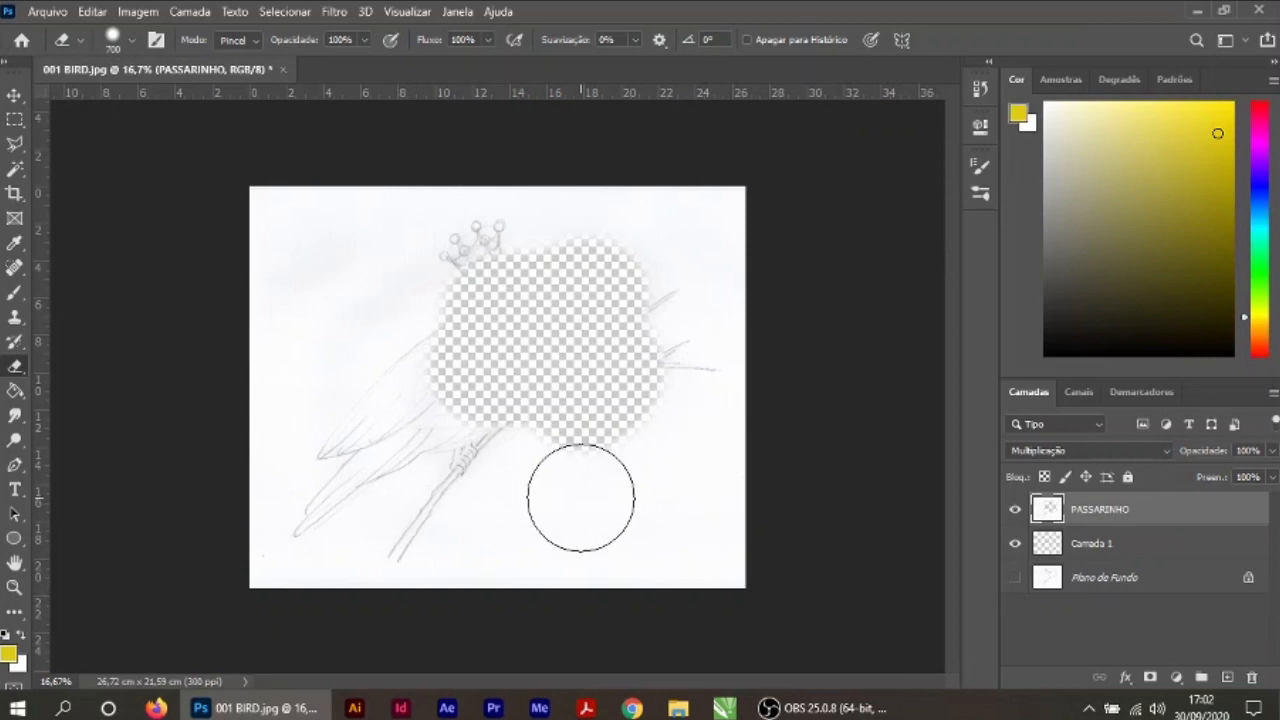
{"action": "key", "text": "ctrl+z"}
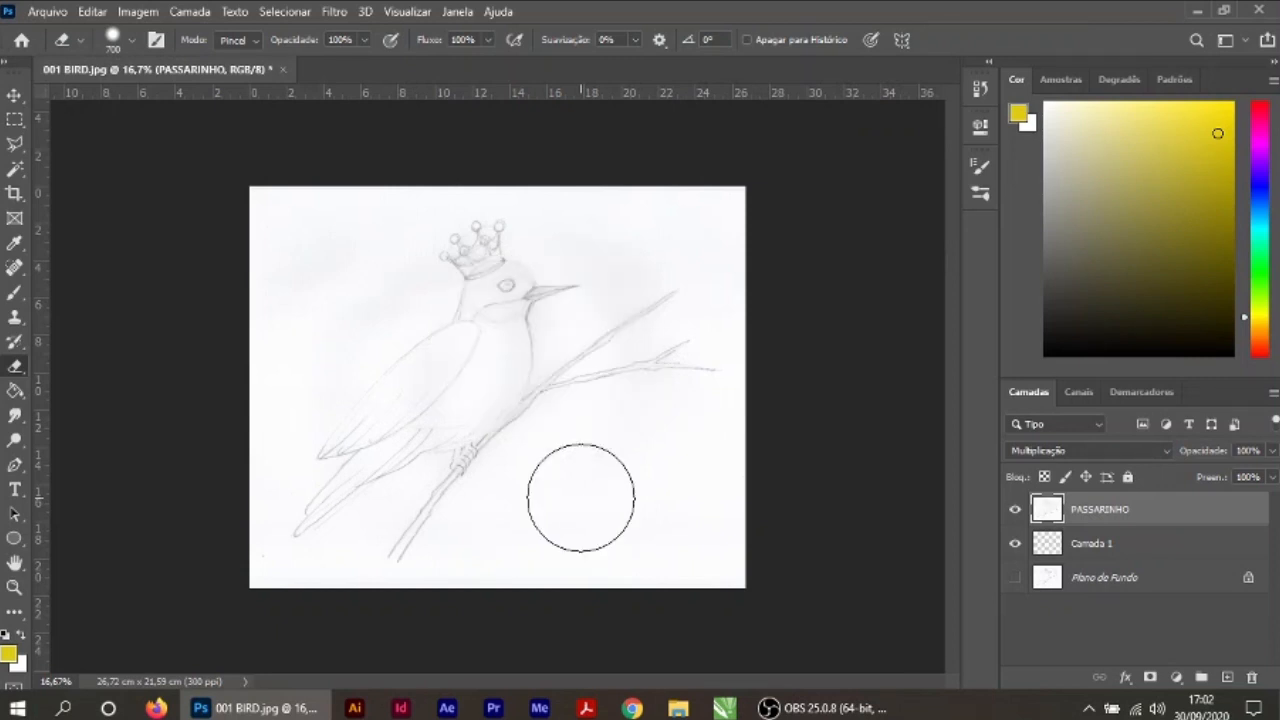
Step: Select Camada 1 and examine the pencil lines of the branch and the bird's body up close
{"action": "left_click", "coordinate": [15, 95]}
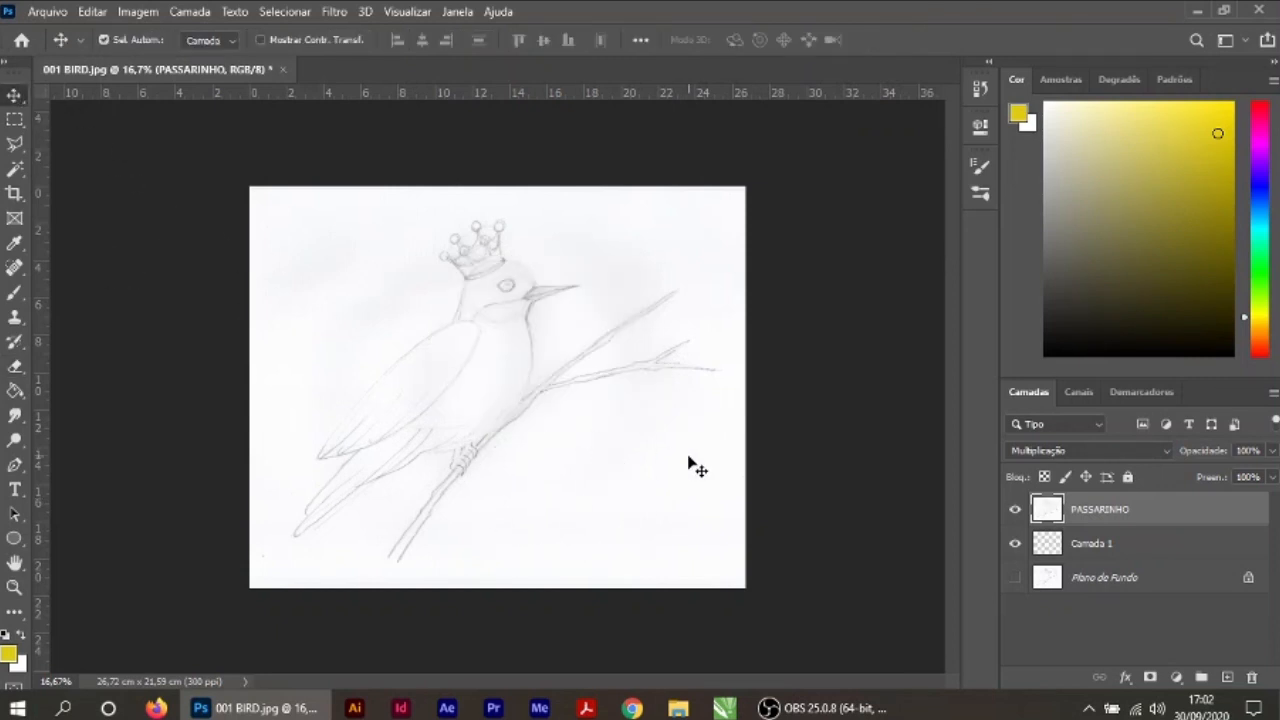
{"action": "left_click", "coordinate": [1092, 543]}
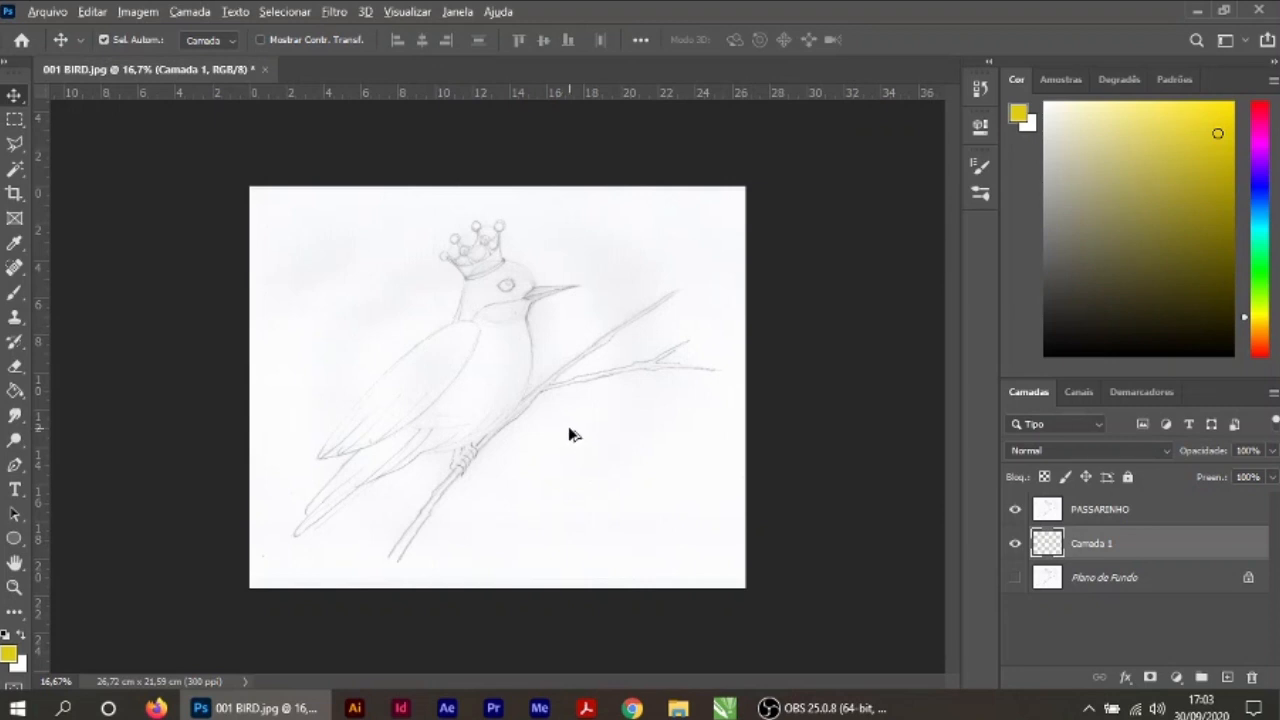
{"action": "scroll", "coordinate": [569, 430], "scroll_direction": "up", "scroll_amount": 3}
{"action": "scroll", "coordinate": [568, 428], "scroll_direction": "up", "scroll_amount": 4}
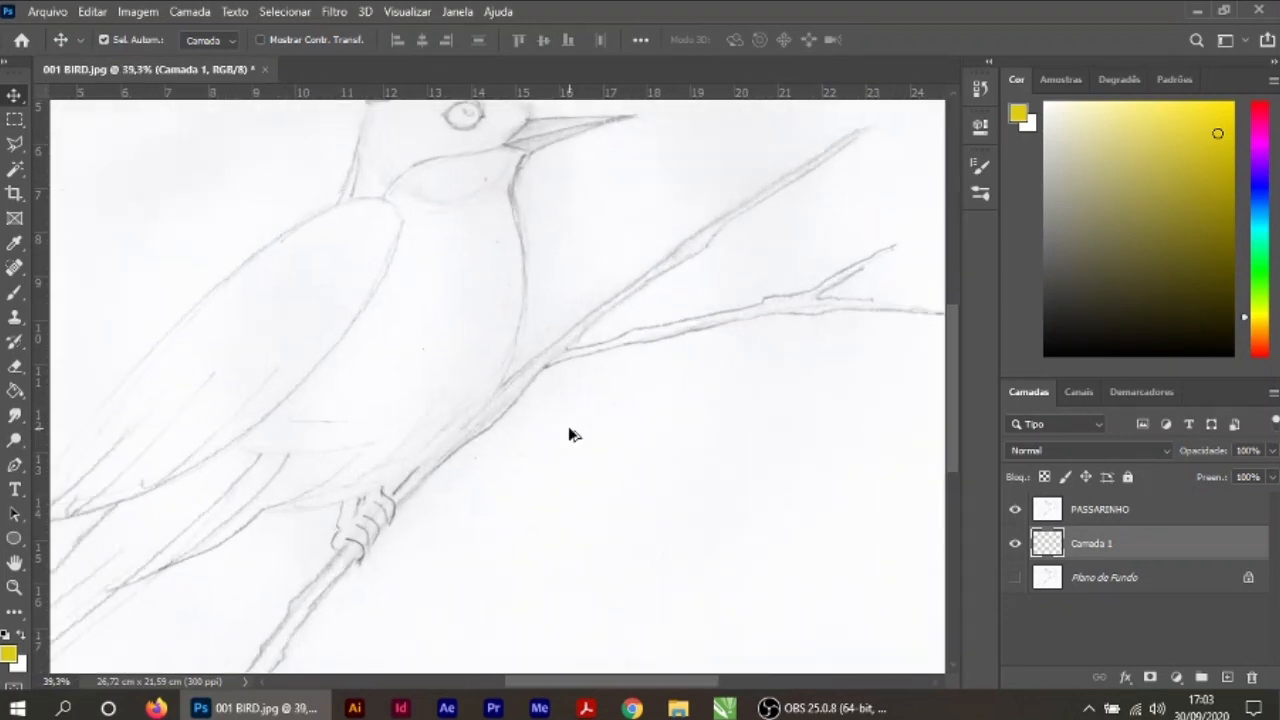
{"action": "scroll", "coordinate": [568, 392], "scroll_direction": "down", "scroll_amount": 4}
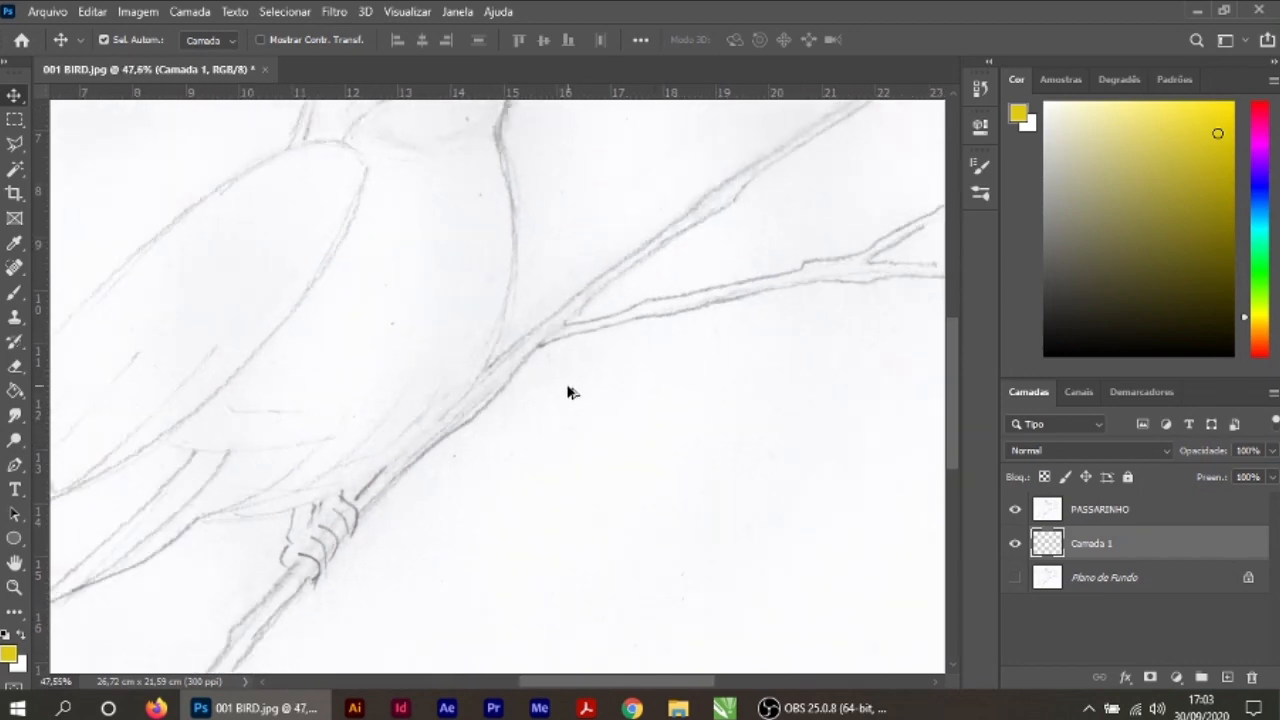
{"action": "scroll", "coordinate": [568, 392], "scroll_direction": "up", "scroll_amount": 2}
{"action": "scroll", "coordinate": [568, 392], "scroll_direction": "up", "scroll_amount": 3}
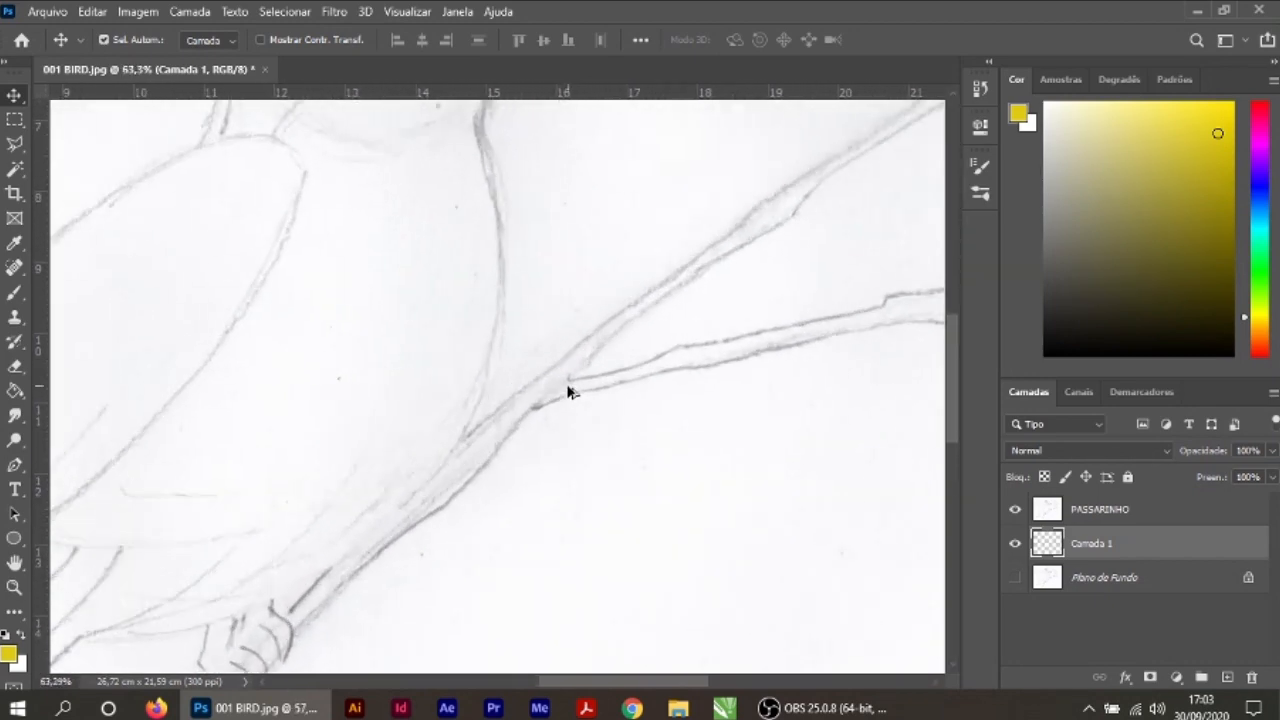
{"action": "scroll", "coordinate": [566, 391], "scroll_direction": "down", "scroll_amount": 4}
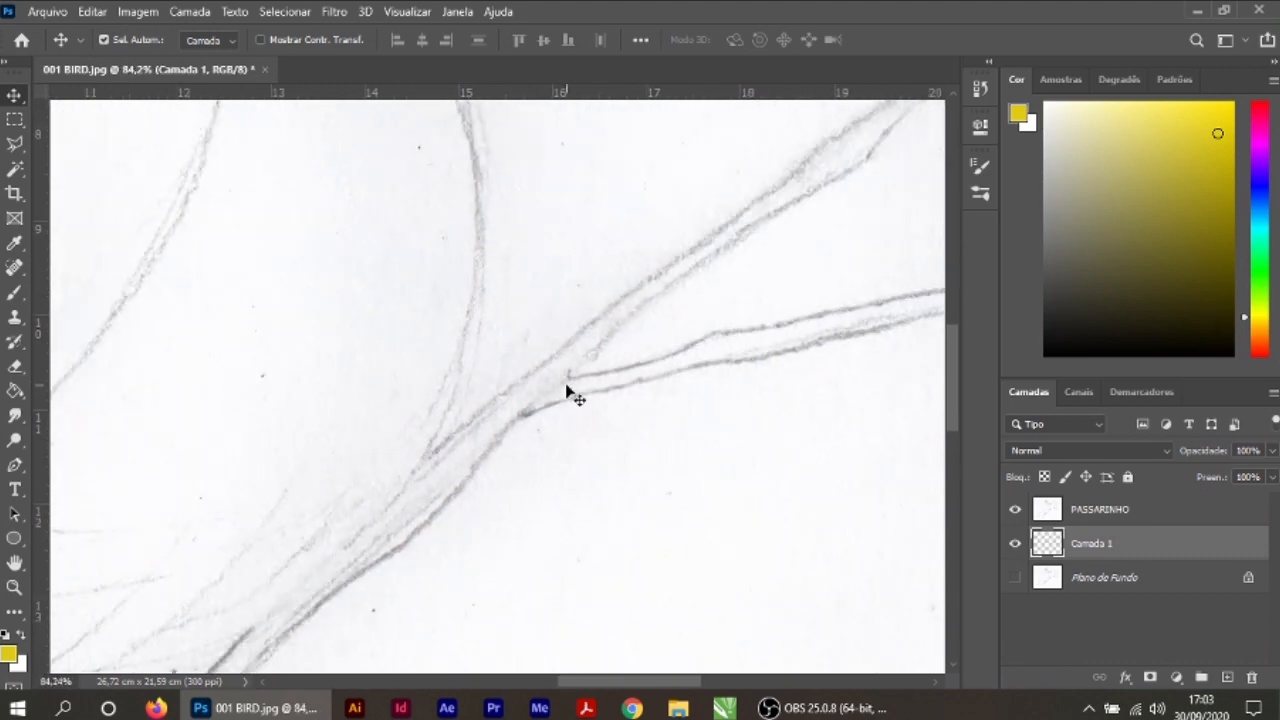
{"action": "scroll", "coordinate": [566, 391], "scroll_direction": "down", "scroll_amount": 4}
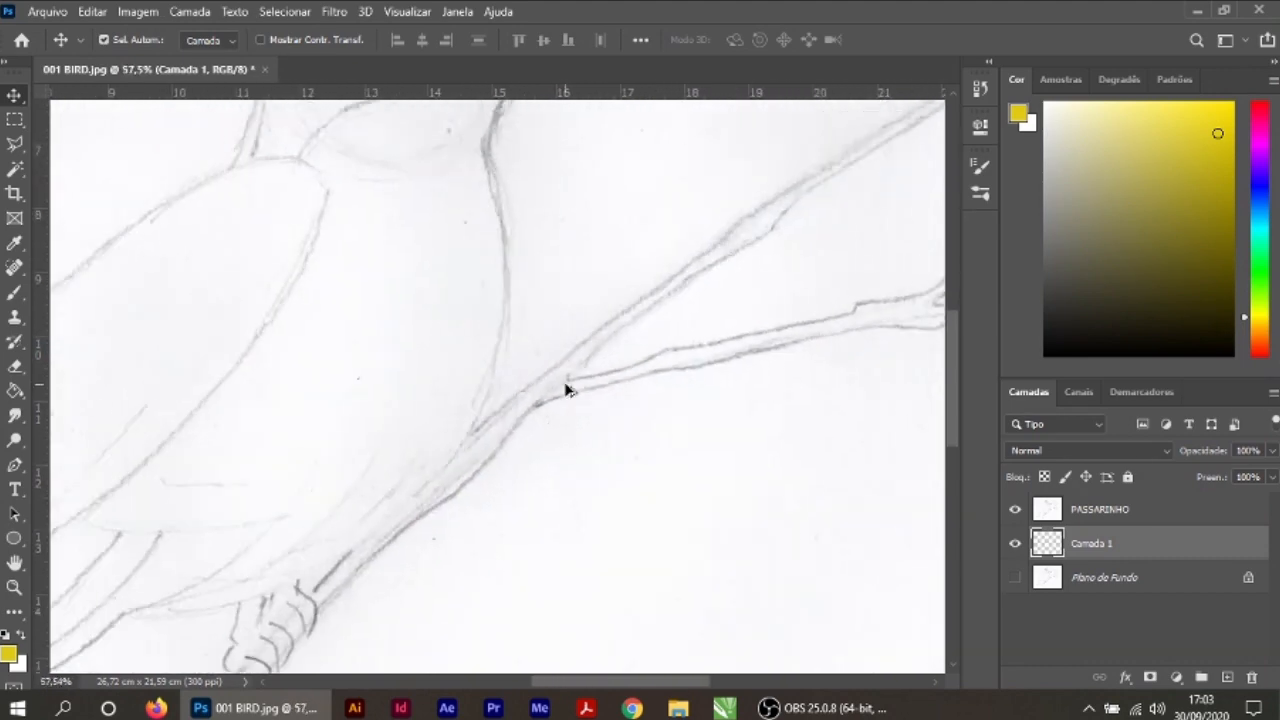
Step: Try the Multiplicação blend mode on Camada 1 and undo the change
{"action": "key", "text": "shift+alt+m"}
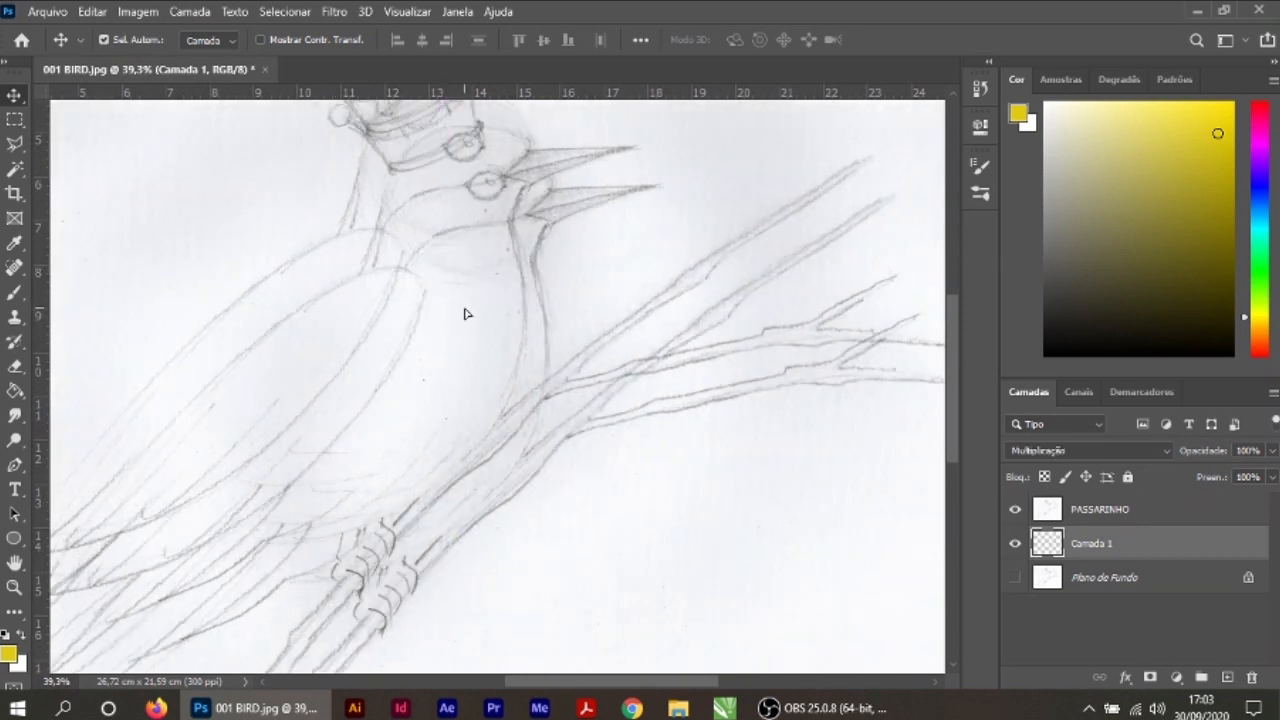
{"action": "key", "text": "ctrl+z"}
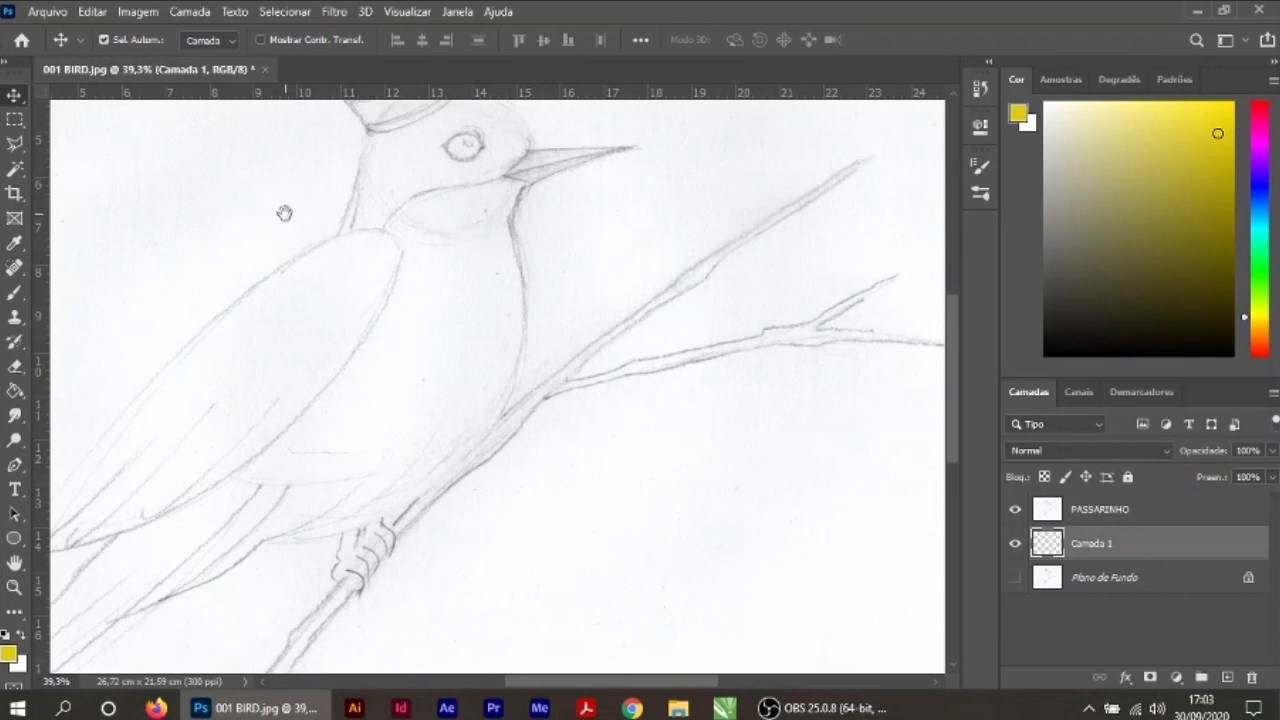
Step: Examine the bird sketch from the crown and head down to the wing, feet and branch
{"action": "left_click_drag", "start_coordinate": [283, 211], "coordinate": [370, 420]}
{"action": "left_click_drag", "start_coordinate": [566, 288], "coordinate": [467, 204]}
{"action": "left_click_drag", "start_coordinate": [451, 334], "coordinate": [423, 225]}
{"action": "left_click_drag", "start_coordinate": [607, 440], "coordinate": [637, 457]}
{"action": "left_click_drag", "start_coordinate": [499, 337], "coordinate": [600, 400]}
{"action": "left_click_drag", "start_coordinate": [482, 362], "coordinate": [557, 384]}
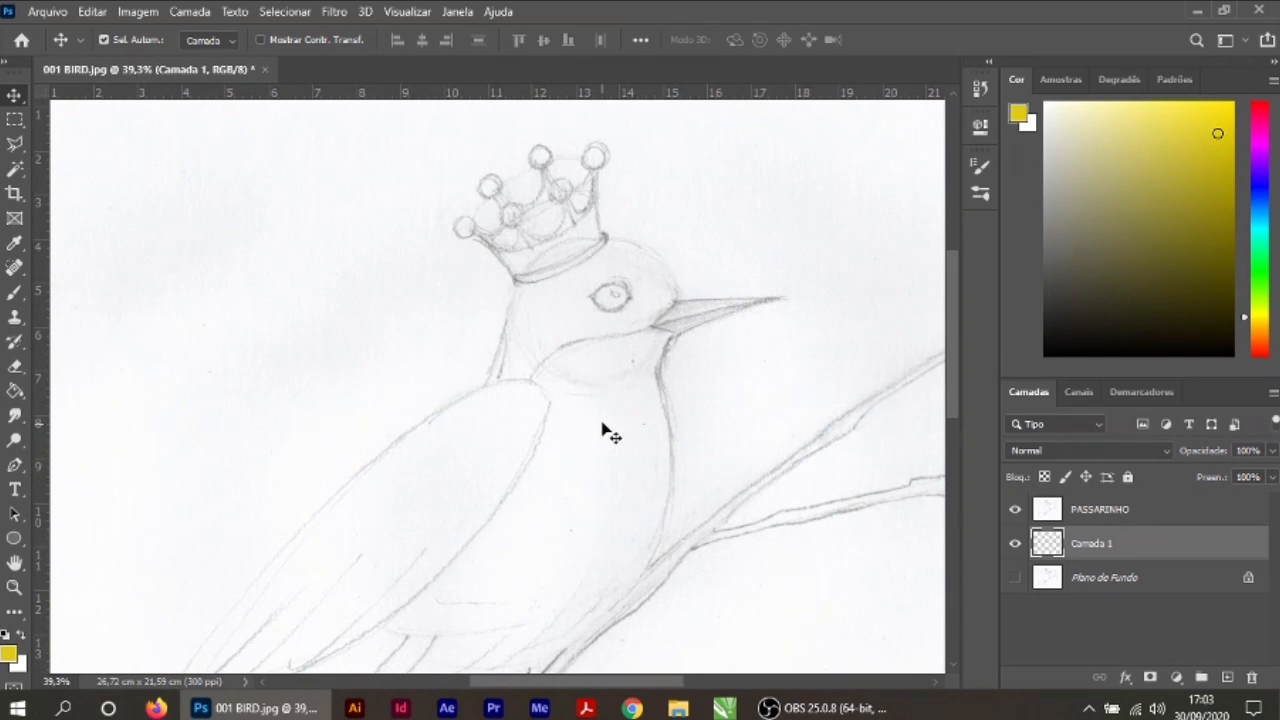
{"action": "scroll", "coordinate": [523, 447], "scroll_direction": "up", "scroll_amount": 4}
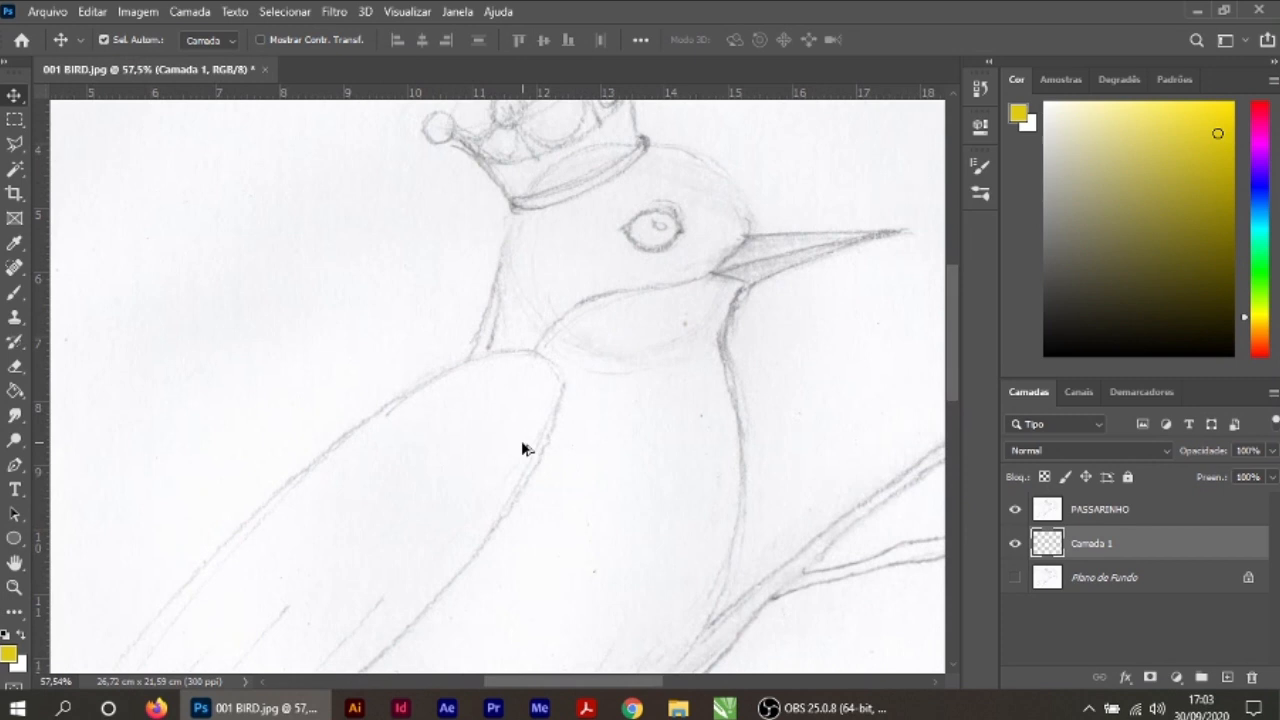
{"action": "scroll", "coordinate": [523, 447], "scroll_direction": "down", "scroll_amount": 3}
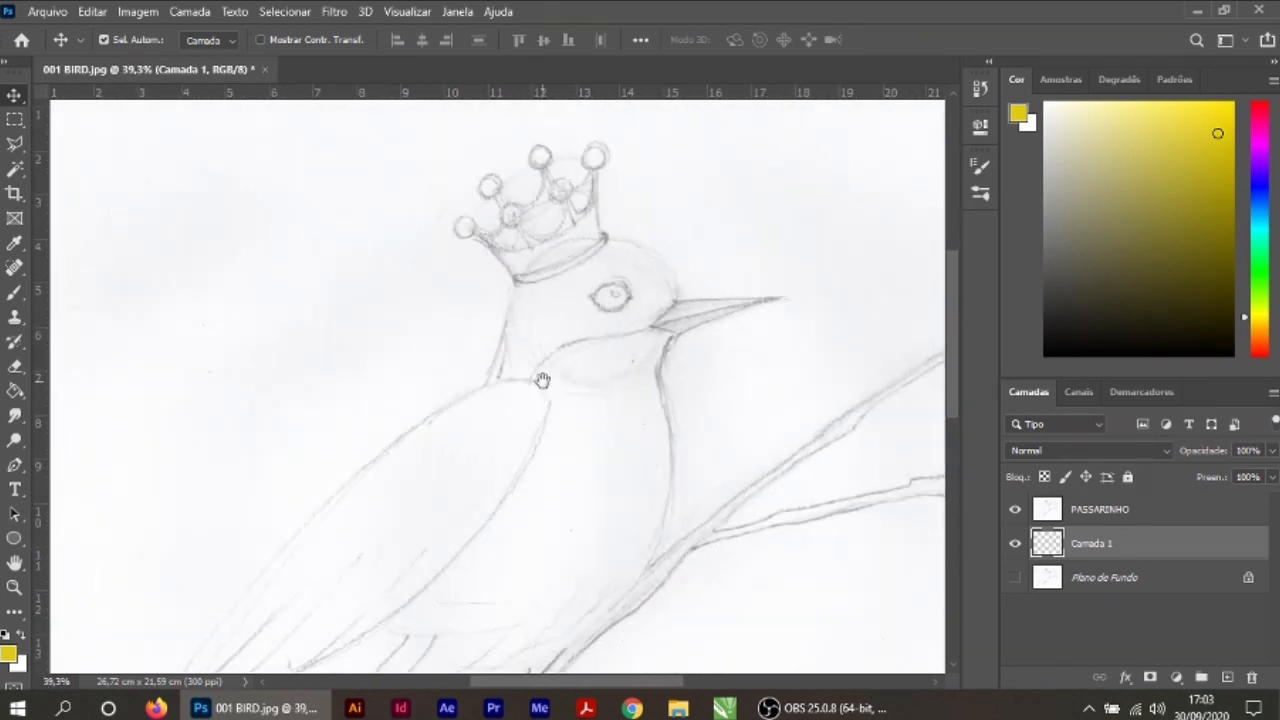
{"action": "scroll", "coordinate": [547, 347], "scroll_direction": "up", "scroll_amount": 1}
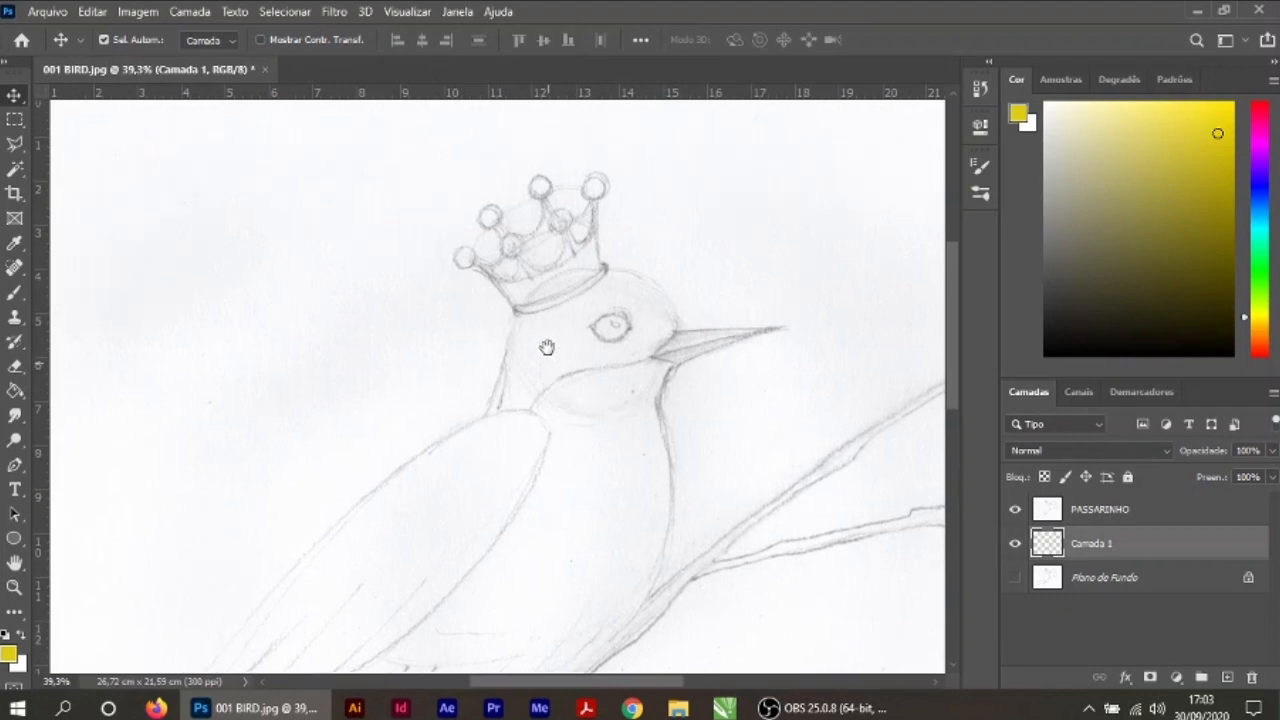
{"action": "left_click_drag", "start_coordinate": [531, 367], "coordinate": [606, 550]}
{"action": "left_click_drag", "start_coordinate": [545, 331], "coordinate": [503, 376]}
{"action": "mouse_move", "coordinate": [711, 656]}
{"action": "left_mouse_down"}
{"action": "mouse_move", "coordinate": [586, 457]}
{"action": "mouse_move", "coordinate": [548, 350]}
{"action": "left_mouse_up"}
{"action": "mouse_move", "coordinate": [532, 608]}
{"action": "left_mouse_down"}
{"action": "mouse_move", "coordinate": [554, 434]}
{"action": "mouse_move", "coordinate": [489, 427]}
{"action": "left_mouse_up"}
{"action": "mouse_move", "coordinate": [709, 316]}
{"action": "left_mouse_down"}
{"action": "mouse_move", "coordinate": [619, 426]}
{"action": "mouse_move", "coordinate": [793, 430]}
{"action": "left_mouse_up"}
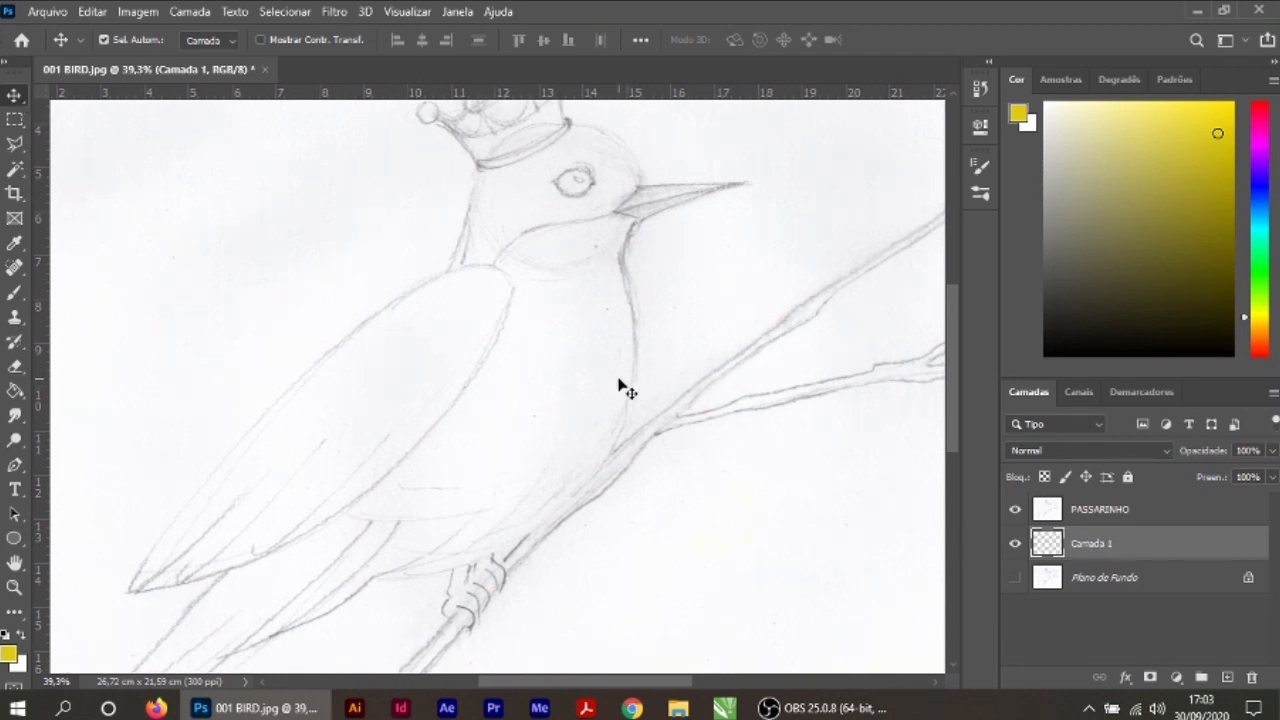
Step: Rename the layer Camada 1 as COROA
{"action": "scroll", "coordinate": [594, 389], "scroll_direction": "up", "scroll_amount": 5}
{"action": "left_click_drag", "start_coordinate": [587, 234], "coordinate": [615, 595]}
{"action": "left_click_drag", "start_coordinate": [556, 226], "coordinate": [594, 377]}
{"action": "scroll", "coordinate": [620, 425], "scroll_direction": "up", "scroll_amount": 4}
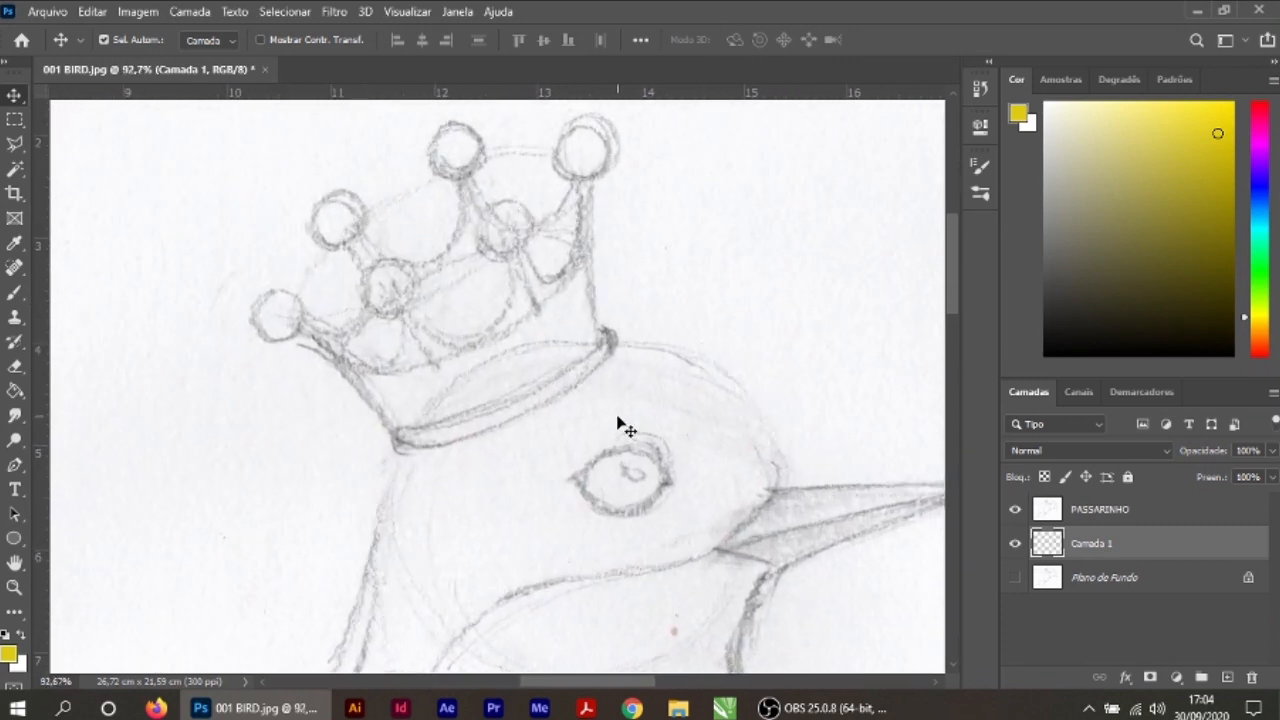
{"action": "left_click_drag", "start_coordinate": [620, 424], "coordinate": [706, 537]}
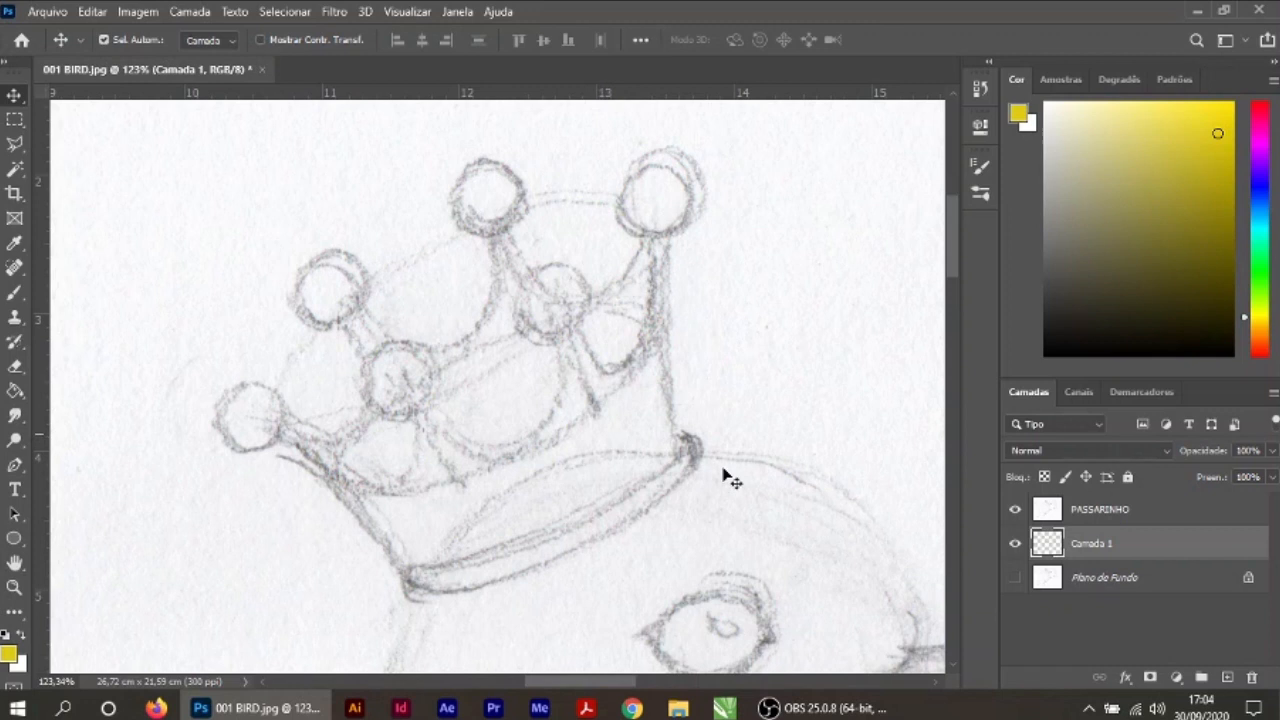
{"action": "double_click", "coordinate": [1090, 544]}
{"action": "type", "text": "c"}
{"action": "key", "text": "Return"}
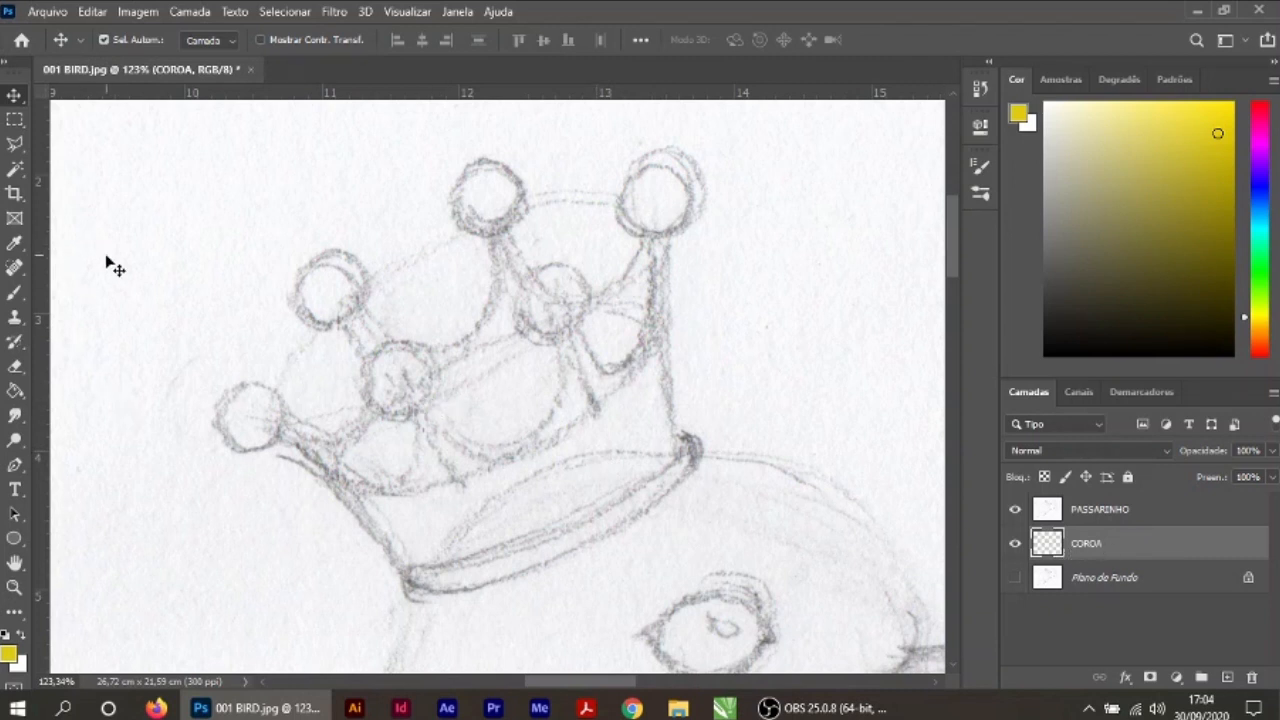
Step: Set up the Brush with the Redondo duro preset at 100% hardness
{"action": "left_click", "coordinate": [15, 293]}
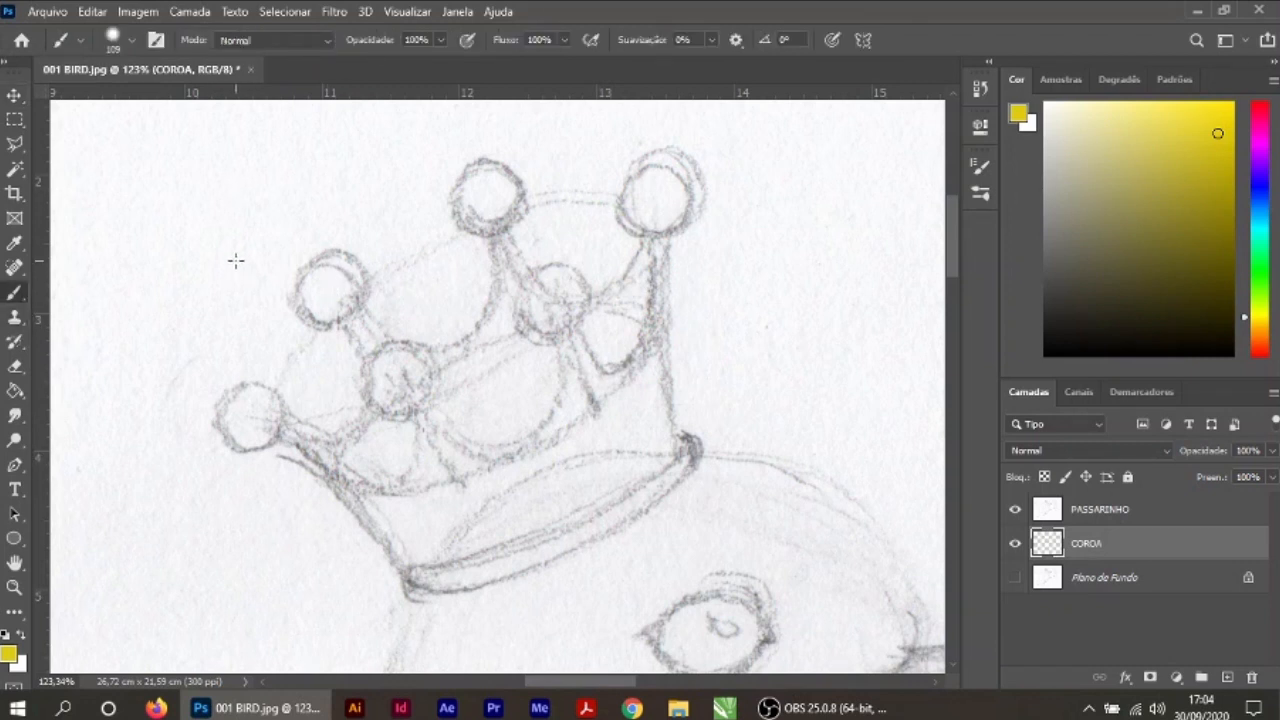
{"action": "left_click", "coordinate": [131, 40]}
{"action": "left_click", "coordinate": [140, 305]}
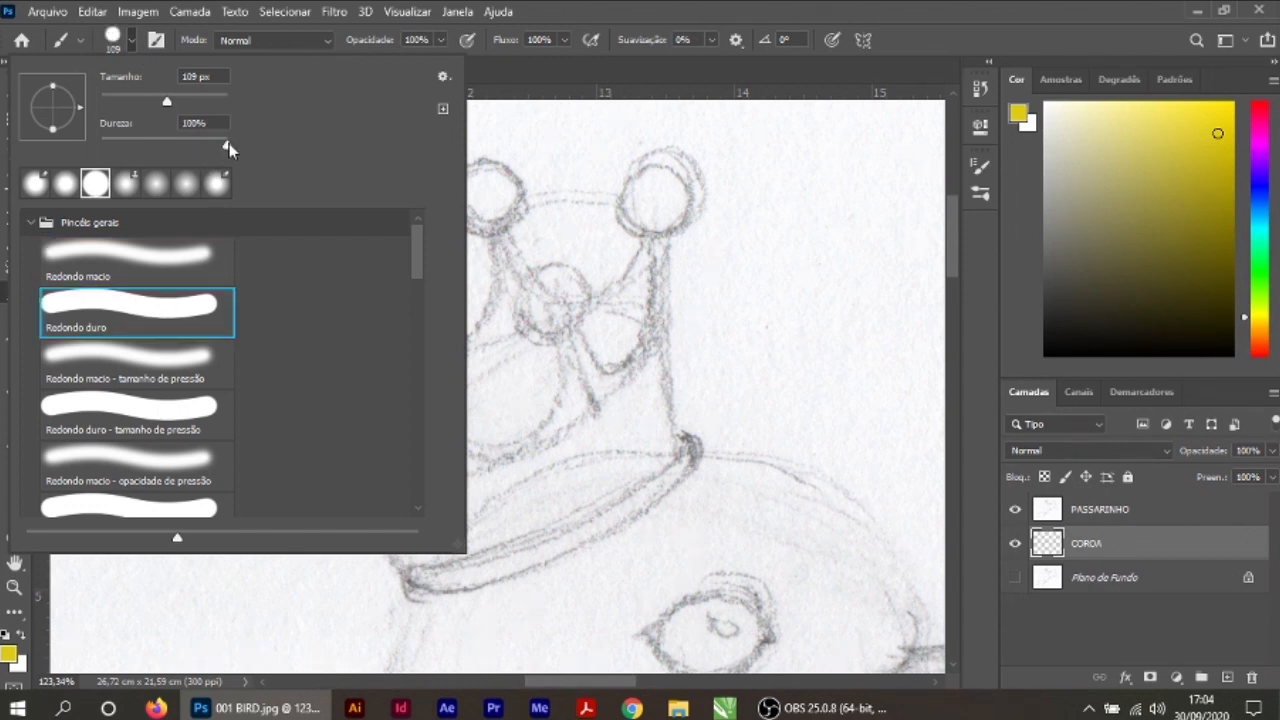
{"action": "left_click", "coordinate": [956, 330]}
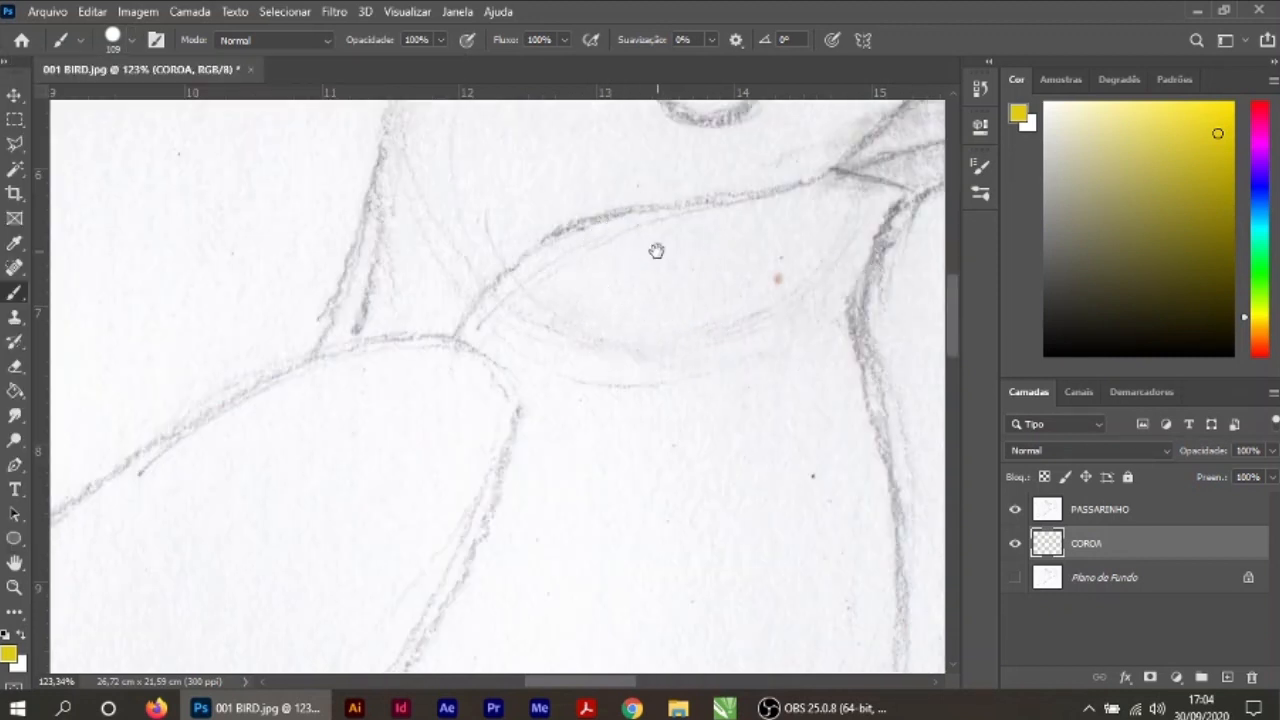
Step: Try brush sizes of 50 and 175 px over the crown
{"action": "left_click_drag", "start_coordinate": [656, 251], "coordinate": [545, 500]}
{"action": "left_click_drag", "start_coordinate": [592, 305], "coordinate": [670, 525]}
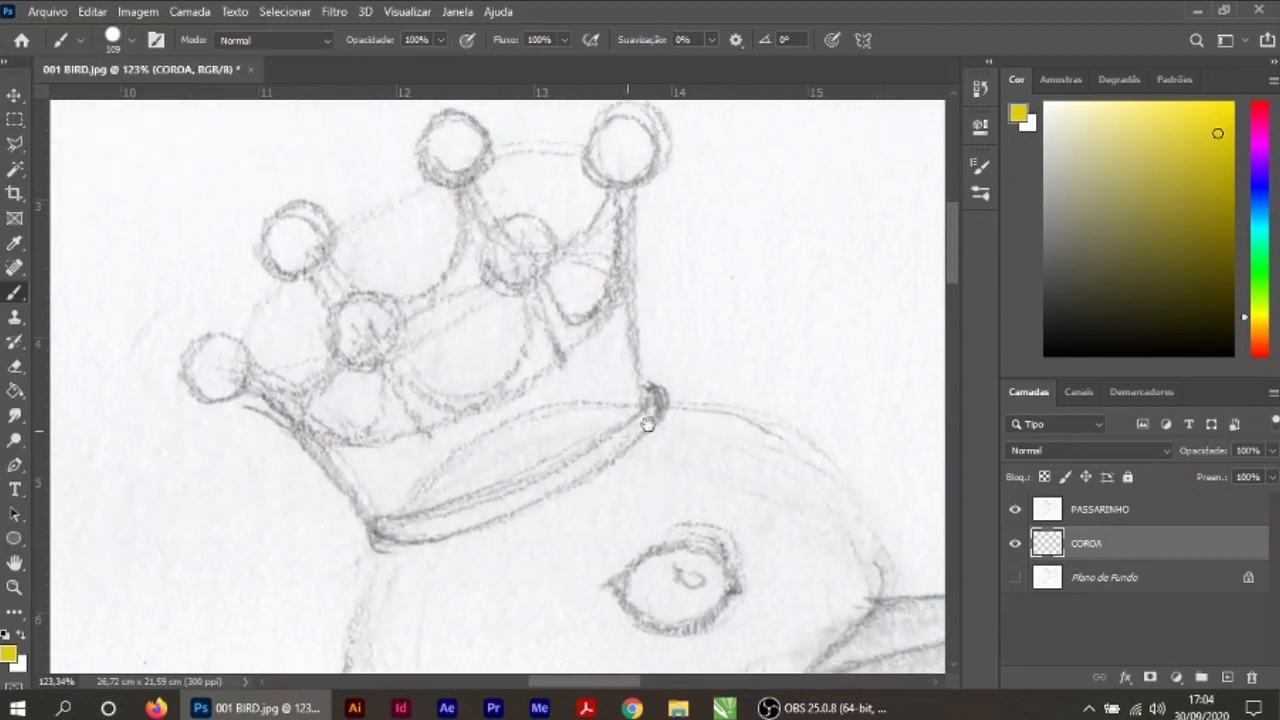
{"action": "left_click_drag", "start_coordinate": [637, 302], "coordinate": [701, 381]}
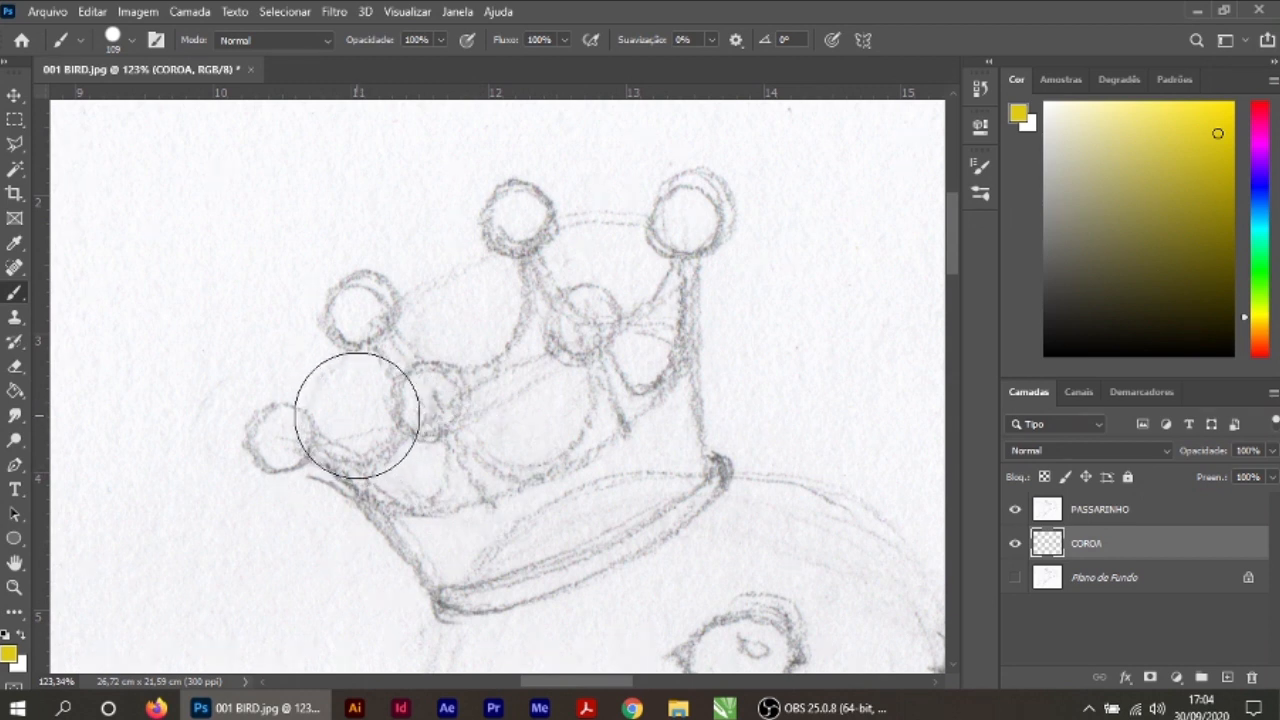
{"action": "key", "text": "bracketleft"}
{"action": "key", "text": "bracketleft"}
{"action": "key", "text": "bracketleft"}
{"action": "key", "text": "bracketleft"}
{"action": "key", "text": "bracketleft"}
{"action": "key", "text": "bracketleft"}
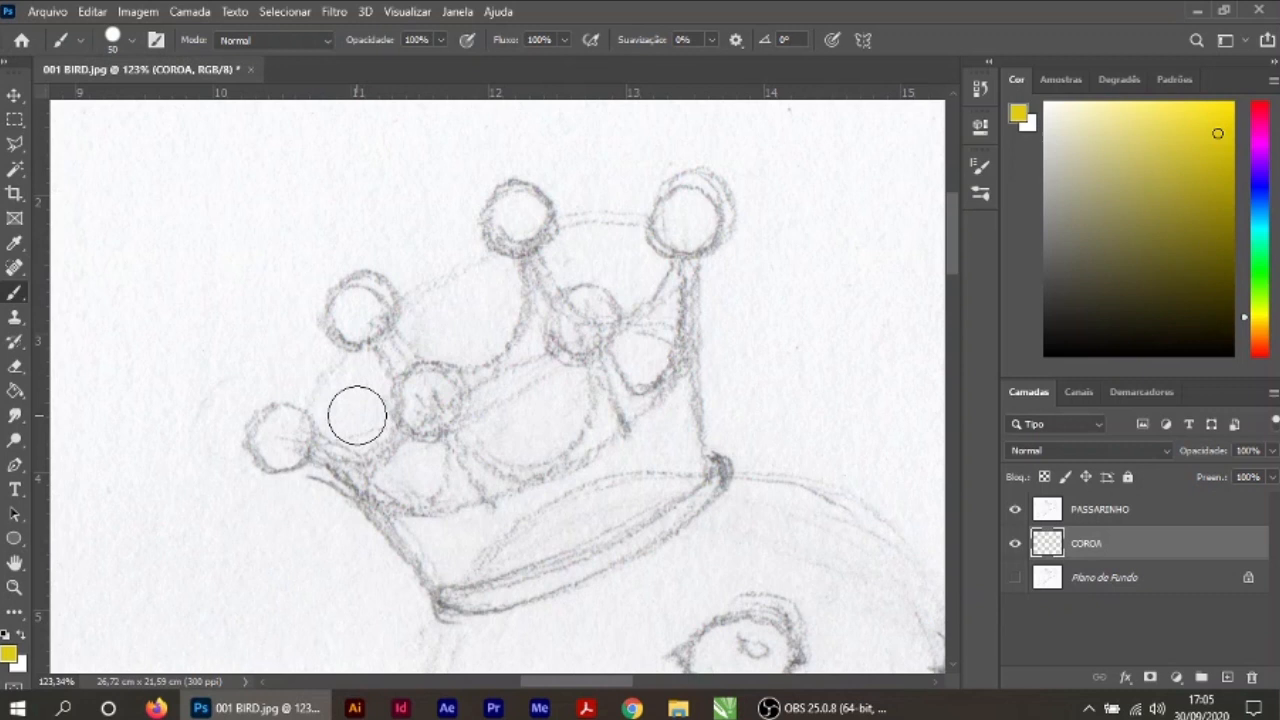
{"action": "key", "text": "bracketright"}
{"action": "key", "text": "bracketright"}
{"action": "key", "text": "bracketright"}
{"action": "key", "text": "bracketright"}
{"action": "key", "text": "bracketright"}
{"action": "key", "text": "bracketright"}
{"action": "key", "text": "bracketright"}
{"action": "key", "text": "bracketright"}
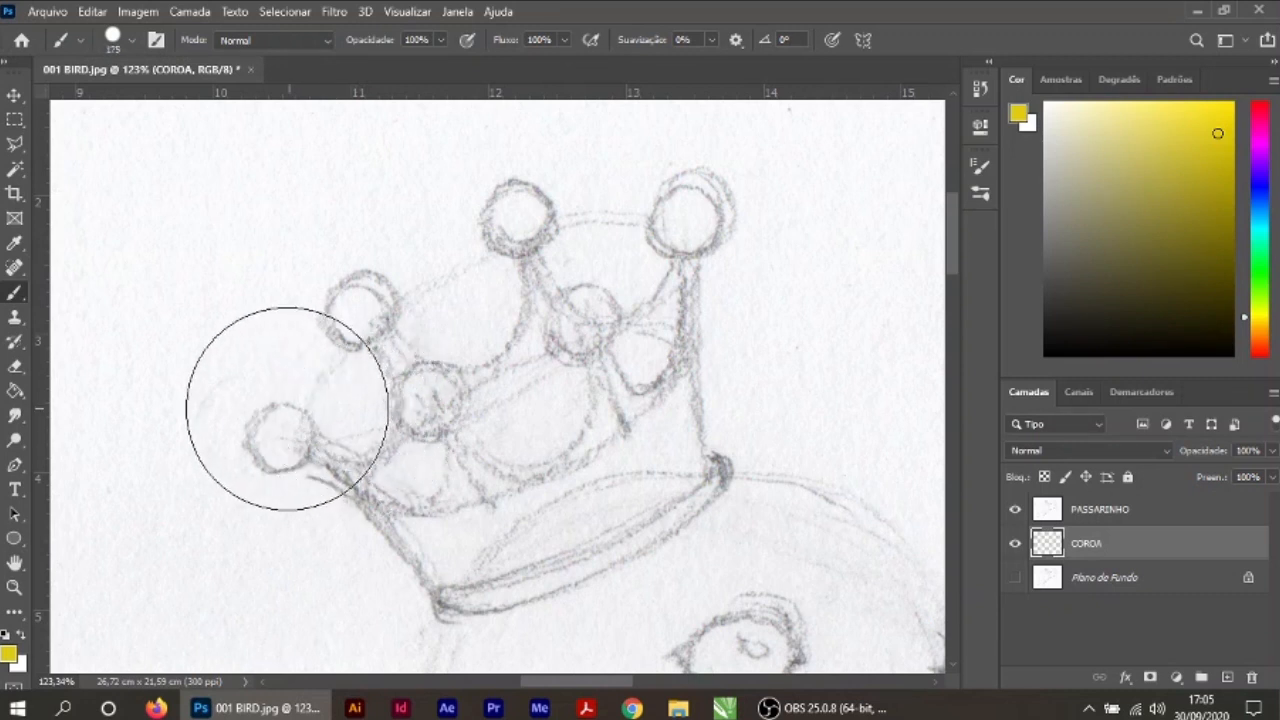
Step: Set the brush size to 60 px to match the round tips of the crown
{"action": "key", "text": "bracketleft"}
{"action": "key", "text": "bracketleft"}
{"action": "key", "text": "bracketleft"}
{"action": "key", "text": "bracketleft"}
{"action": "key", "text": "bracketleft"}
{"action": "key", "text": "bracketleft"}
{"action": "key", "text": "bracketleft"}
{"action": "key", "text": "bracketleft"}
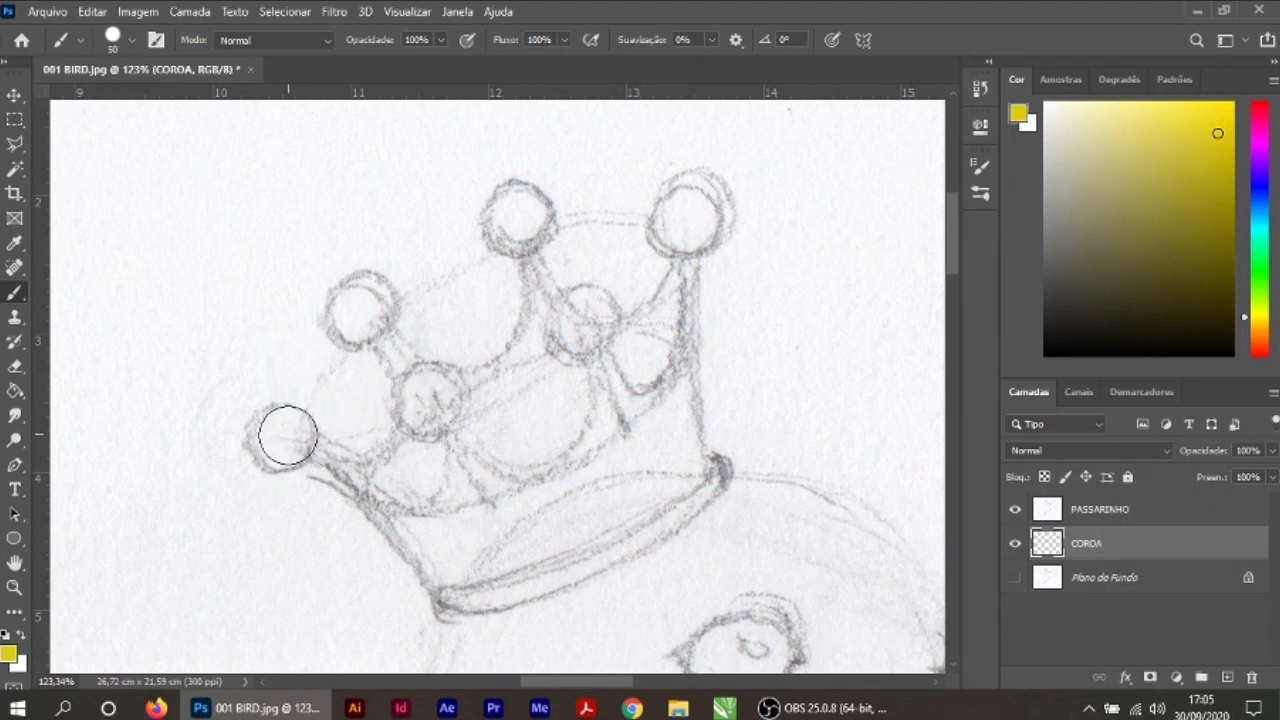
{"action": "key", "text": "bracketright"}
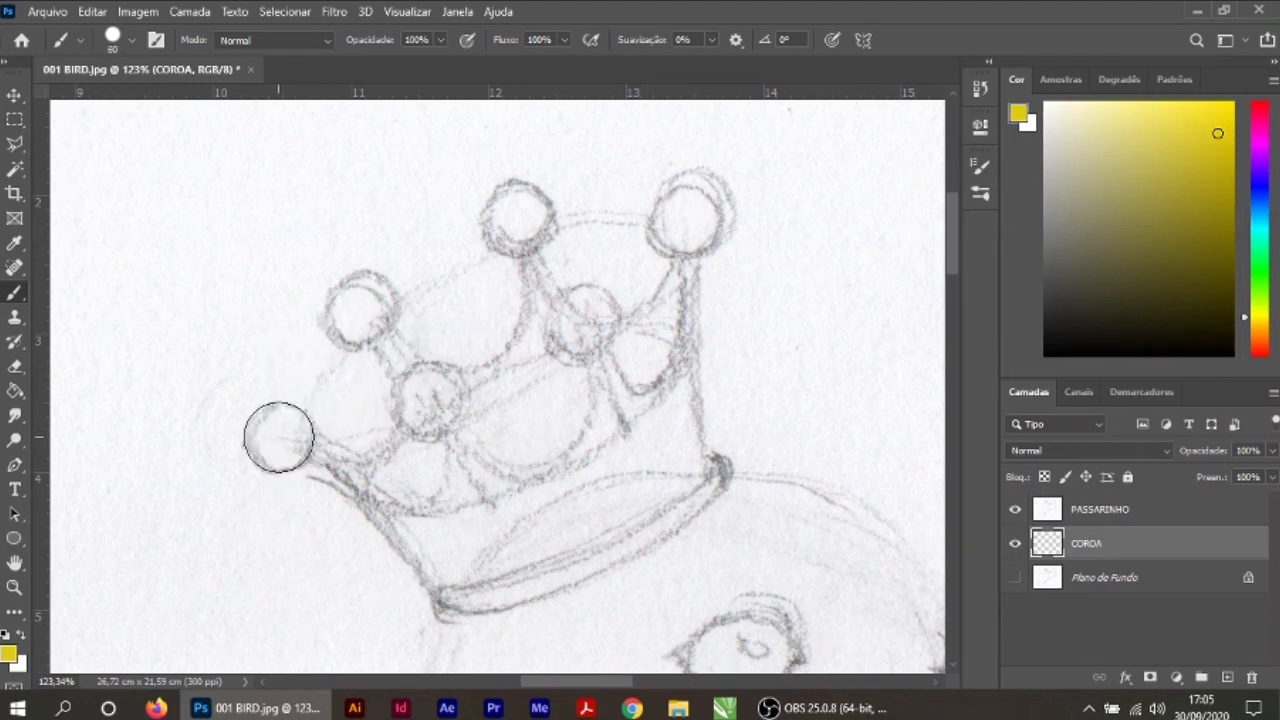
Step: Stamp yellow over each of the six round tips of the crown on the COROA layer
{"action": "left_click", "coordinate": [278, 437]}
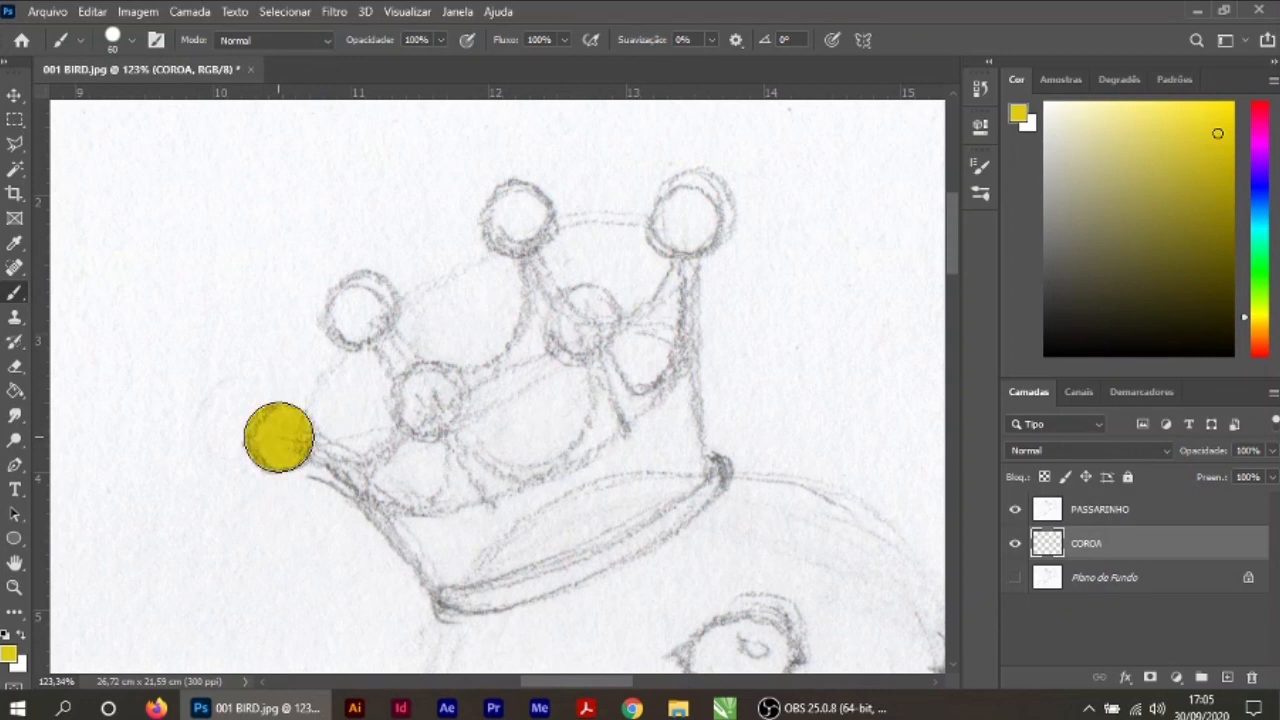
{"action": "left_click", "coordinate": [361, 310]}
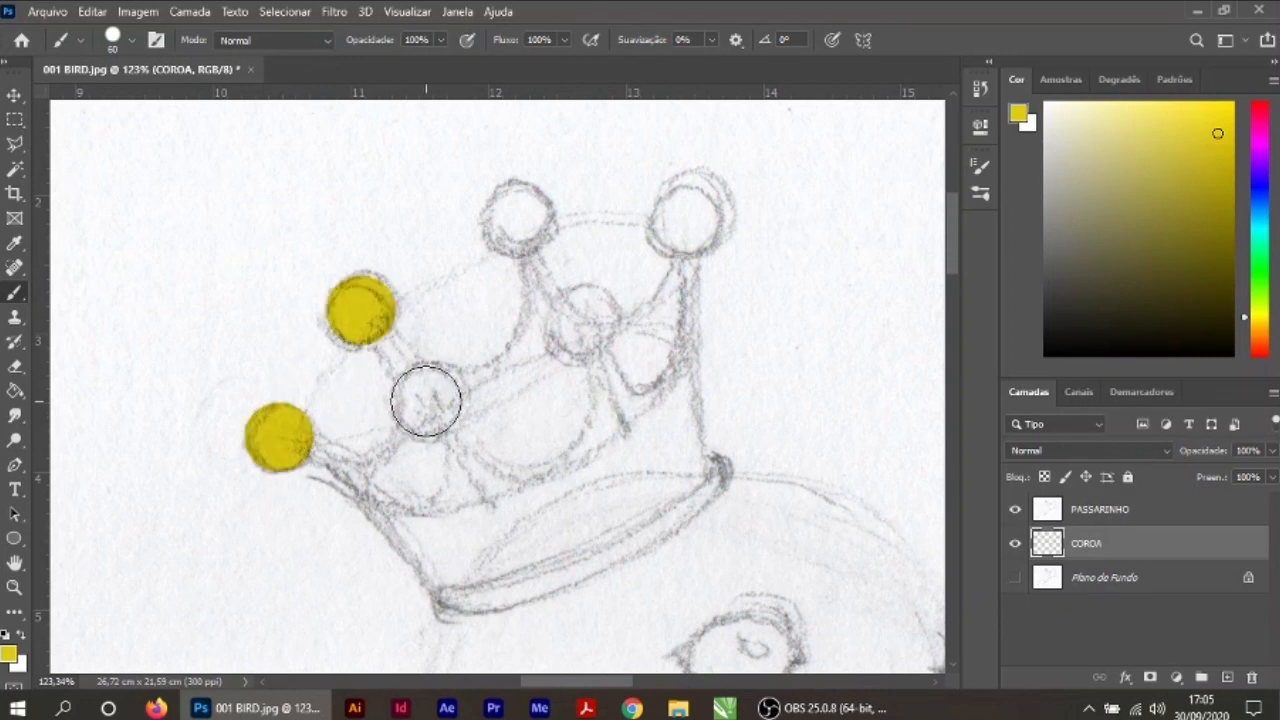
{"action": "left_click", "coordinate": [427, 399]}
{"action": "left_click", "coordinate": [587, 320]}
{"action": "left_click", "coordinate": [520, 215]}
{"action": "left_click", "coordinate": [689, 214]}
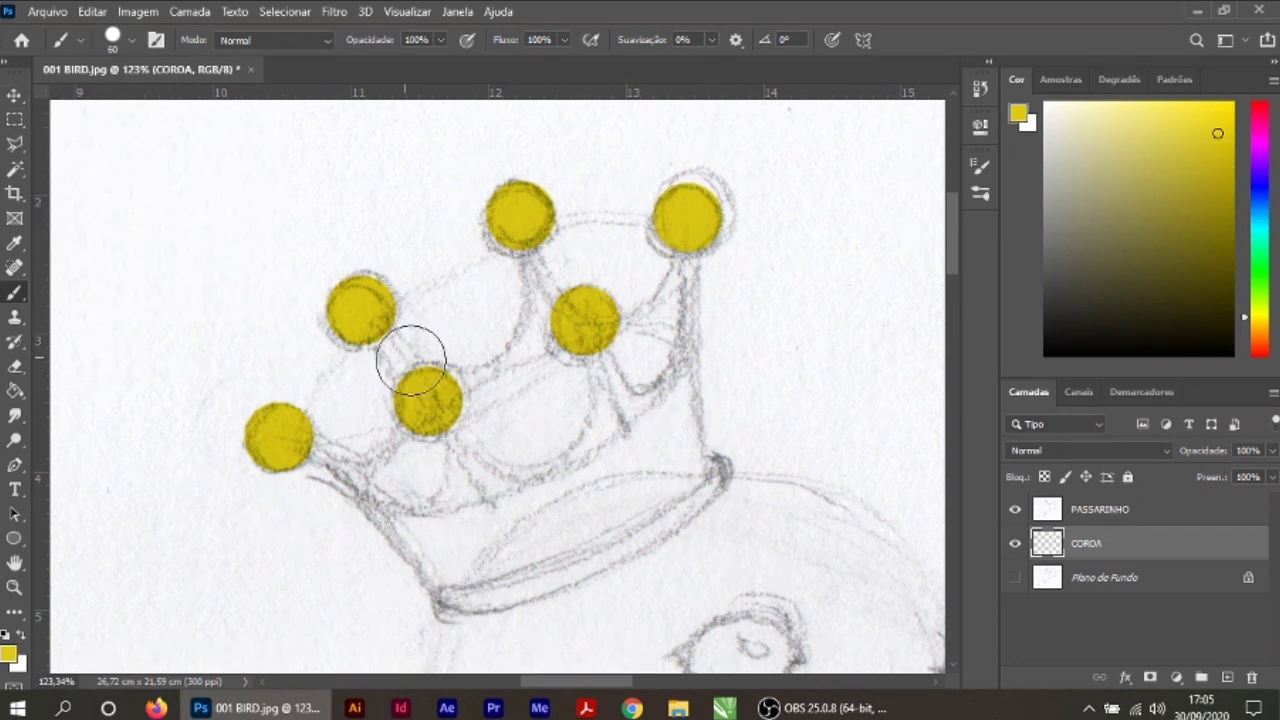
Step: Reduce the brush to 25 px and paint the crown's two outer sides and base band yellow
{"action": "key", "text": "bracketleft"}
{"action": "key", "text": "bracketleft"}
{"action": "key", "text": "bracketleft"}
{"action": "key", "text": "bracketleft"}
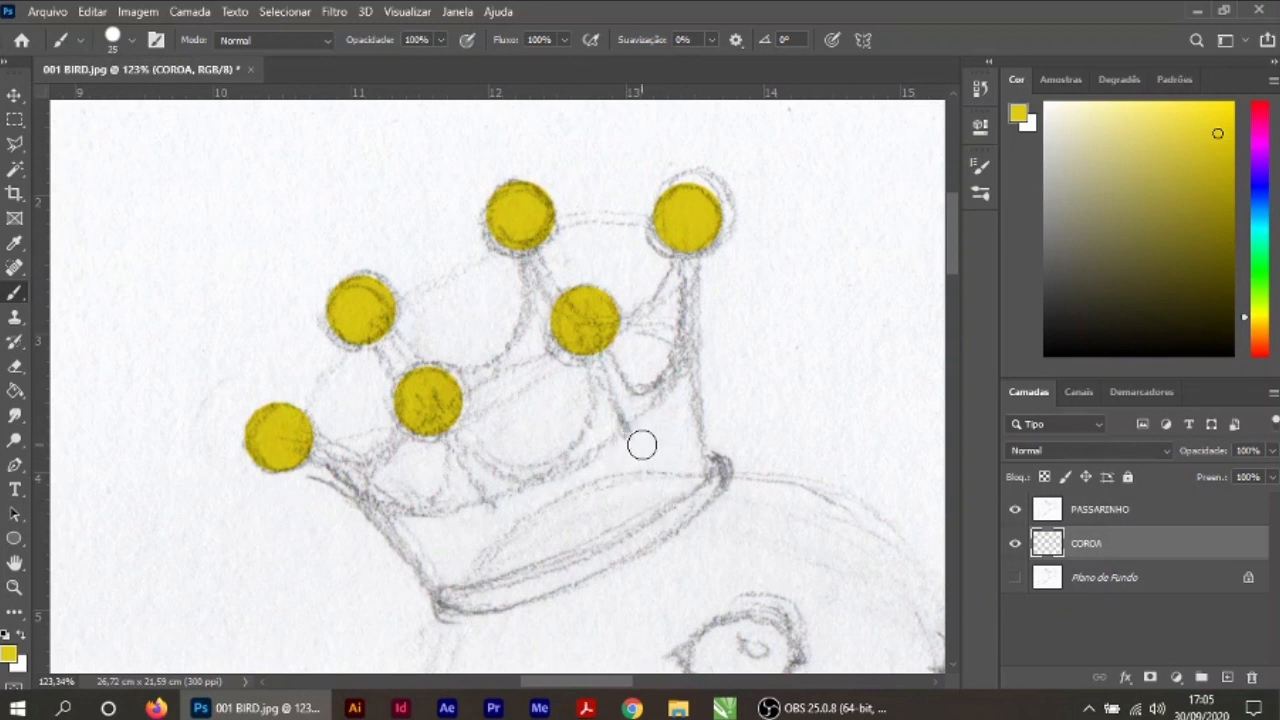
{"action": "left_click_drag", "start_coordinate": [690, 255], "coordinate": [694, 468]}
{"action": "mouse_move", "coordinate": [300, 458]}
{"action": "left_mouse_down"}
{"action": "mouse_move", "coordinate": [373, 520]}
{"action": "mouse_move", "coordinate": [420, 592]}
{"action": "mouse_move", "coordinate": [448, 603]}
{"action": "mouse_move", "coordinate": [531, 595]}
{"action": "mouse_move", "coordinate": [585, 571]}
{"action": "mouse_move", "coordinate": [668, 523]}
{"action": "mouse_move", "coordinate": [713, 474]}
{"action": "left_mouse_up"}
{"action": "mouse_move", "coordinate": [701, 252]}
{"action": "left_mouse_down"}
{"action": "mouse_move", "coordinate": [698, 466]}
{"action": "mouse_move", "coordinate": [712, 487]}
{"action": "mouse_move", "coordinate": [680, 523]}
{"action": "mouse_move", "coordinate": [597, 563]}
{"action": "mouse_move", "coordinate": [440, 600]}
{"action": "mouse_move", "coordinate": [465, 603]}
{"action": "left_mouse_up"}
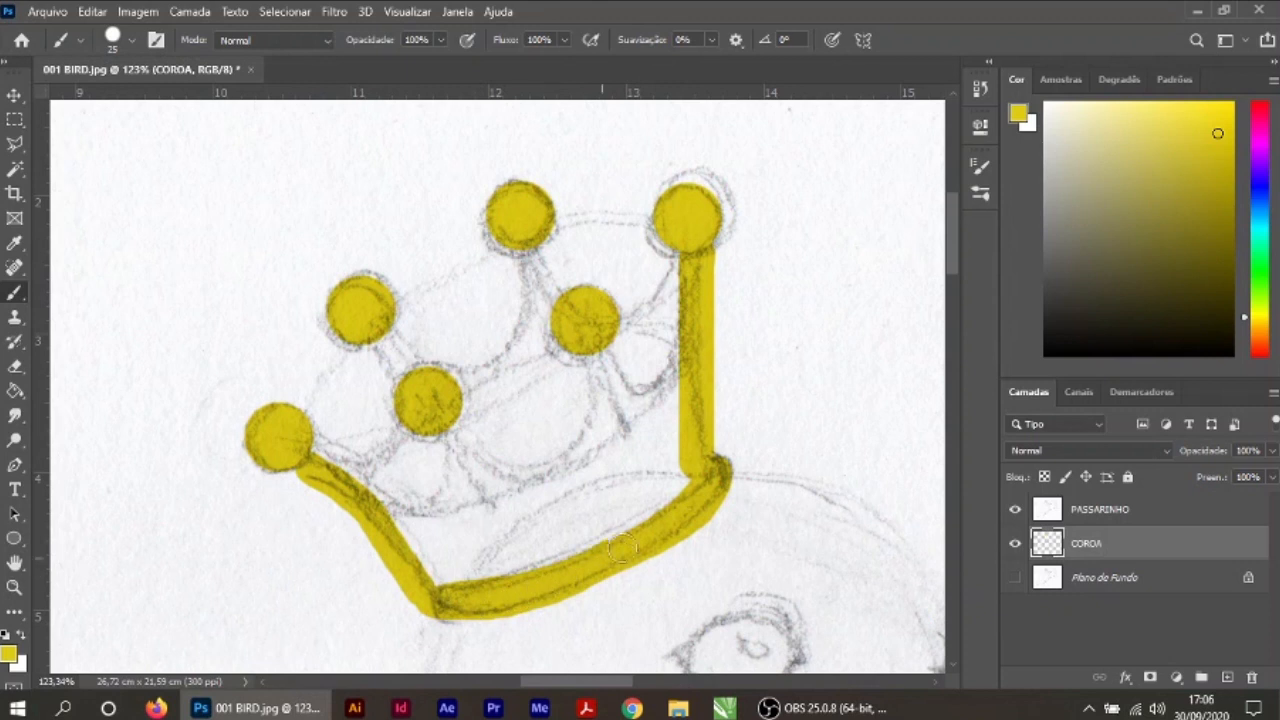
{"action": "mouse_move", "coordinate": [678, 510]}
{"action": "left_mouse_down"}
{"action": "mouse_move", "coordinate": [629, 541]}
{"action": "mouse_move", "coordinate": [445, 600]}
{"action": "left_mouse_up"}
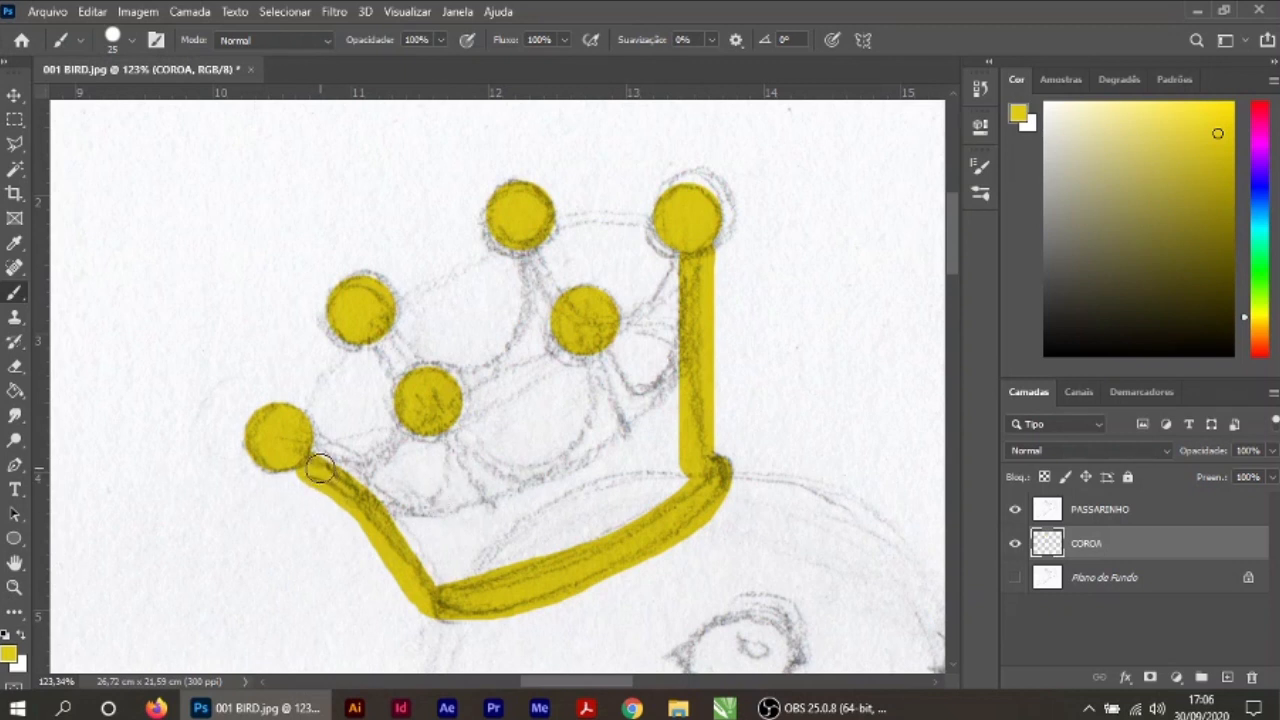
Step: Paint the crown's curved upper edge and two front spikes yellow, and fill in the crown's body
{"action": "mouse_move", "coordinate": [313, 467]}
{"action": "left_mouse_down"}
{"action": "mouse_move", "coordinate": [352, 503]}
{"action": "mouse_move", "coordinate": [430, 521]}
{"action": "mouse_move", "coordinate": [571, 485]}
{"action": "mouse_move", "coordinate": [649, 420]}
{"action": "mouse_move", "coordinate": [694, 257]}
{"action": "left_mouse_up"}
{"action": "left_click_drag", "start_coordinate": [588, 340], "coordinate": [623, 429]}
{"action": "left_click_drag", "start_coordinate": [432, 437], "coordinate": [484, 496]}
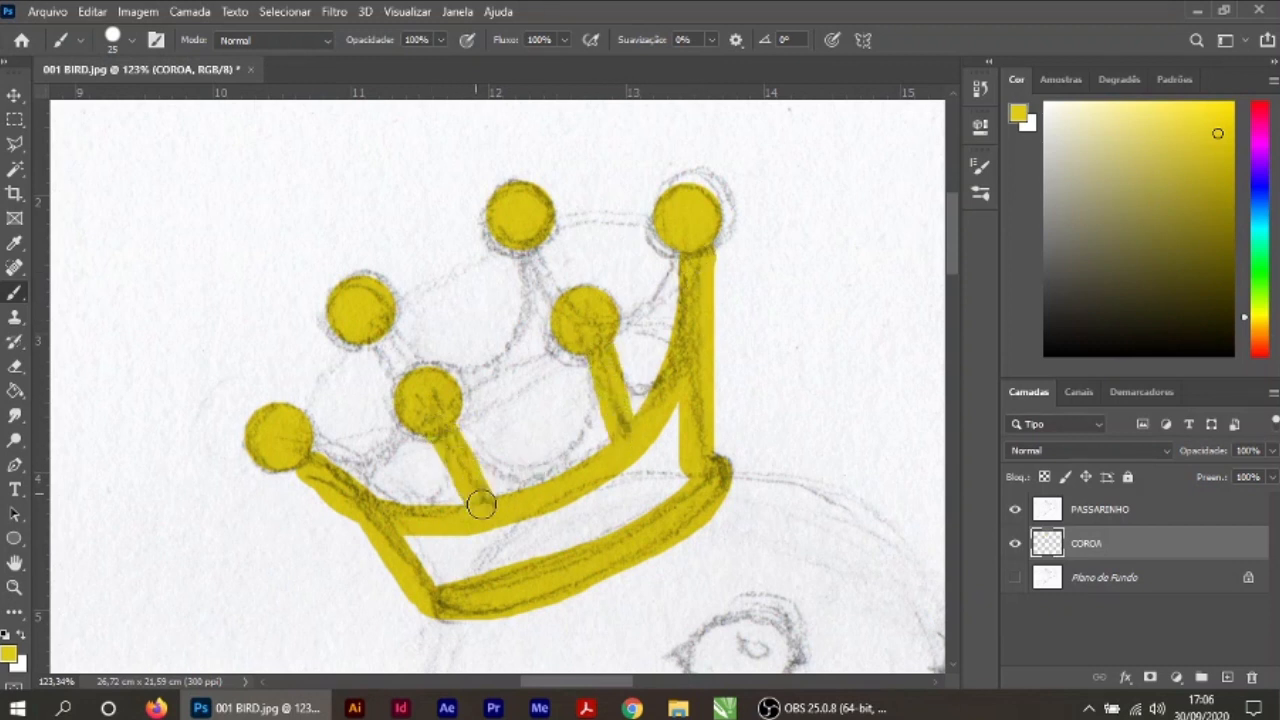
{"action": "mouse_move", "coordinate": [445, 427]}
{"action": "left_mouse_down"}
{"action": "mouse_move", "coordinate": [606, 363]}
{"action": "mouse_move", "coordinate": [449, 491]}
{"action": "mouse_move", "coordinate": [429, 571]}
{"action": "mouse_move", "coordinate": [491, 533]}
{"action": "left_mouse_up"}
{"action": "key", "text": "v"}
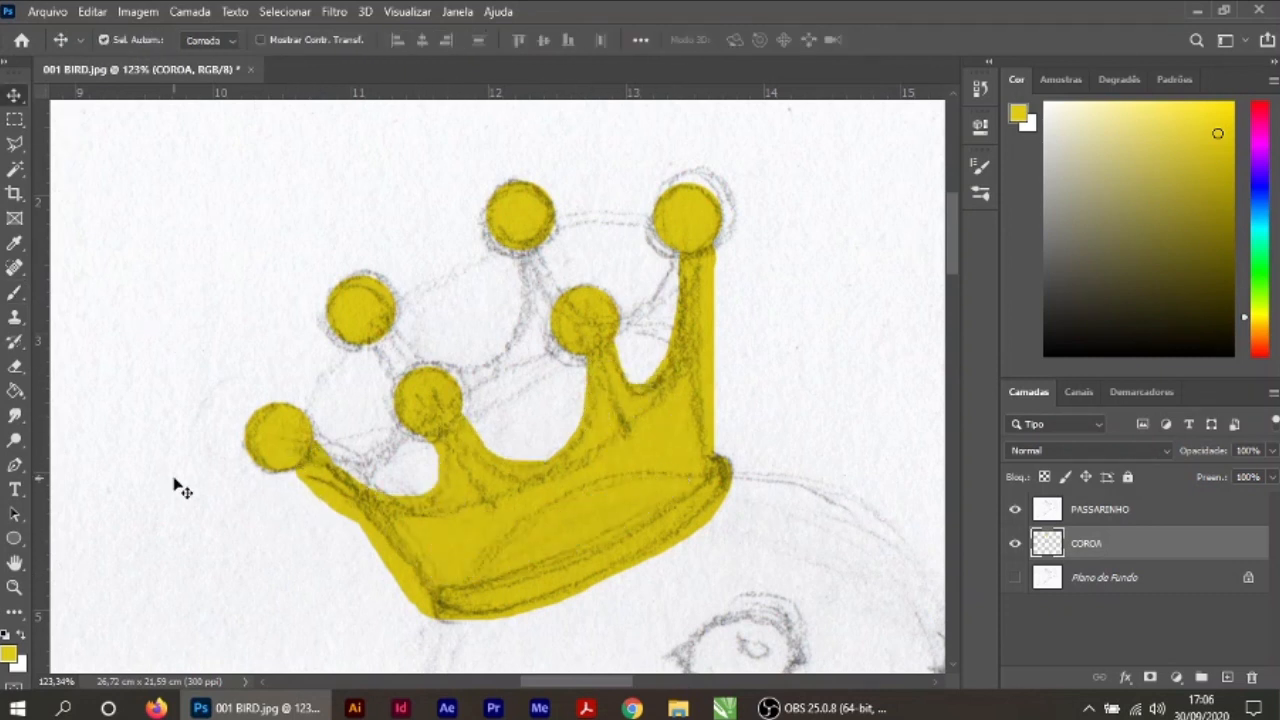
Step: Set the foreground colour to dark yellow a1920a and switch the brush to Redondo macio
{"action": "left_click", "coordinate": [9, 655]}
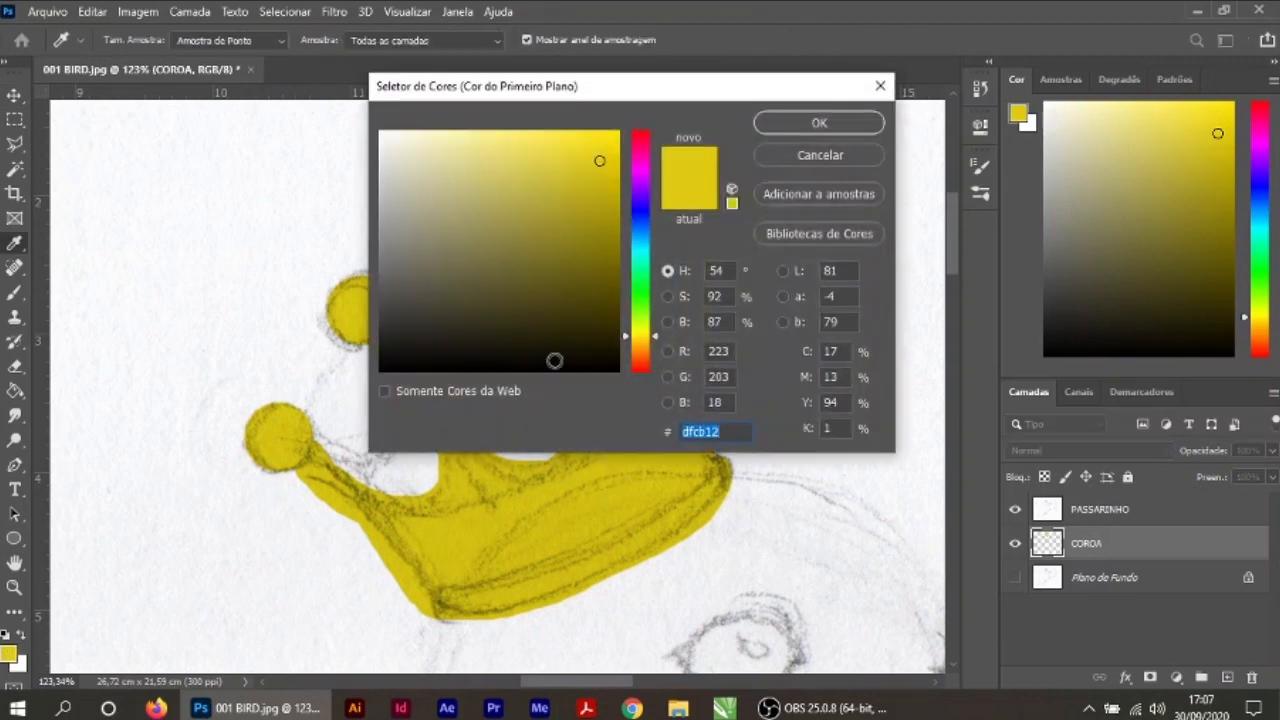
{"action": "left_click", "coordinate": [604, 219]}
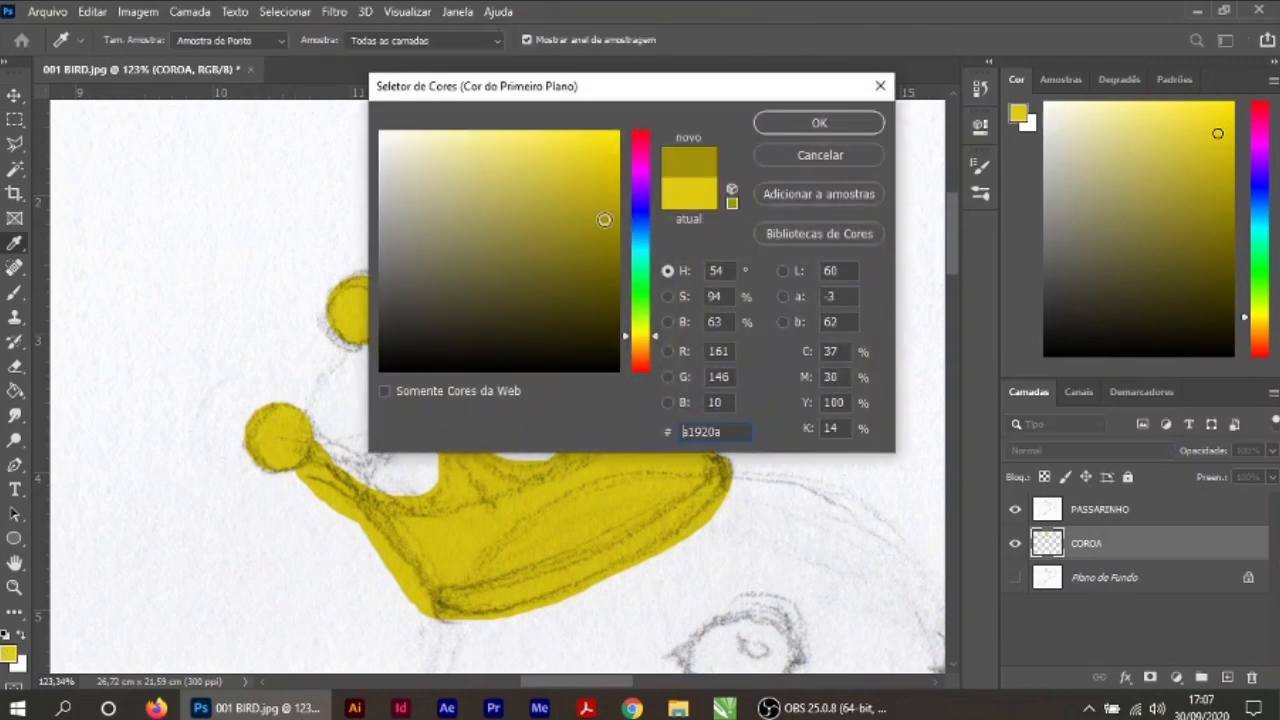
{"action": "left_click", "coordinate": [817, 123]}
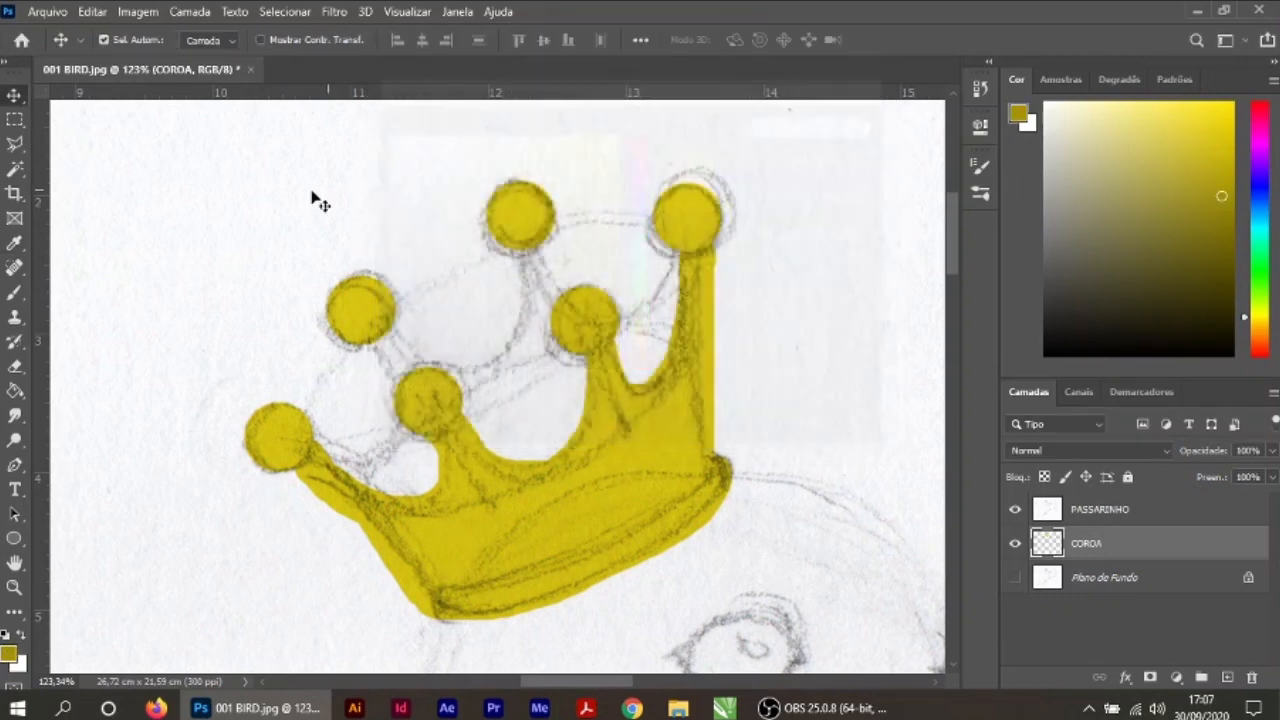
{"action": "left_click", "coordinate": [13, 296]}
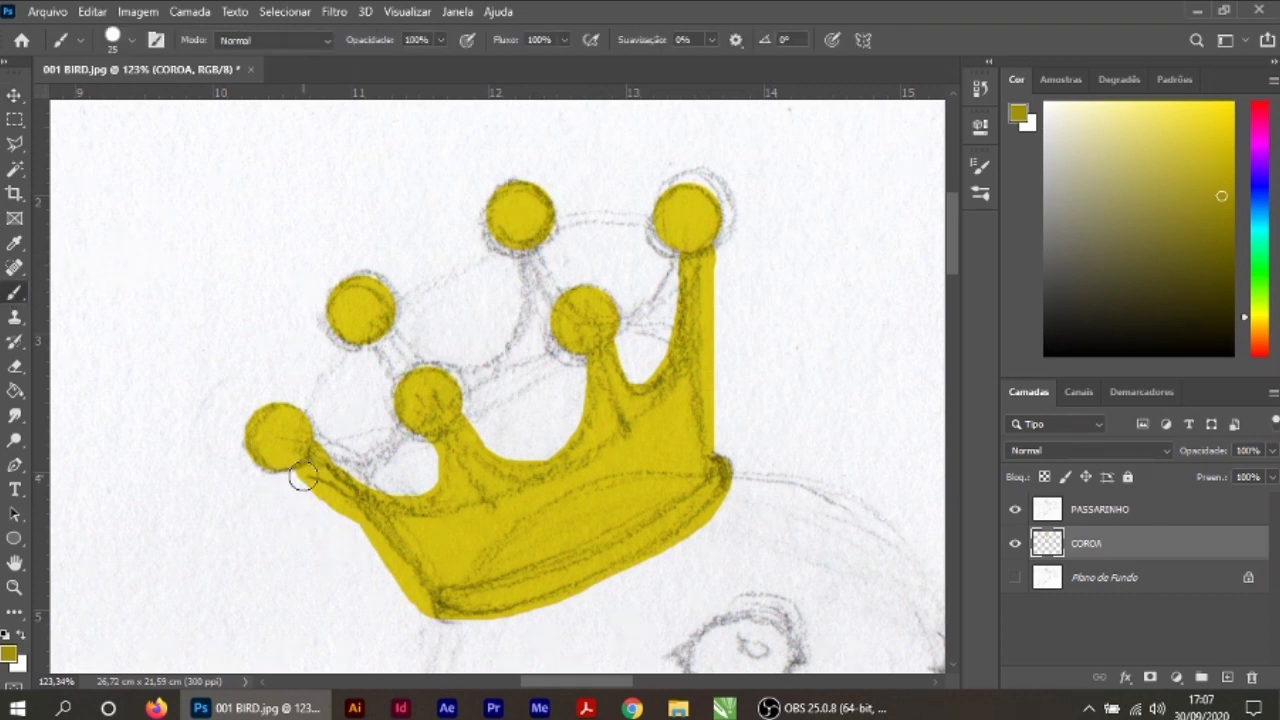
{"action": "left_click", "coordinate": [133, 42]}
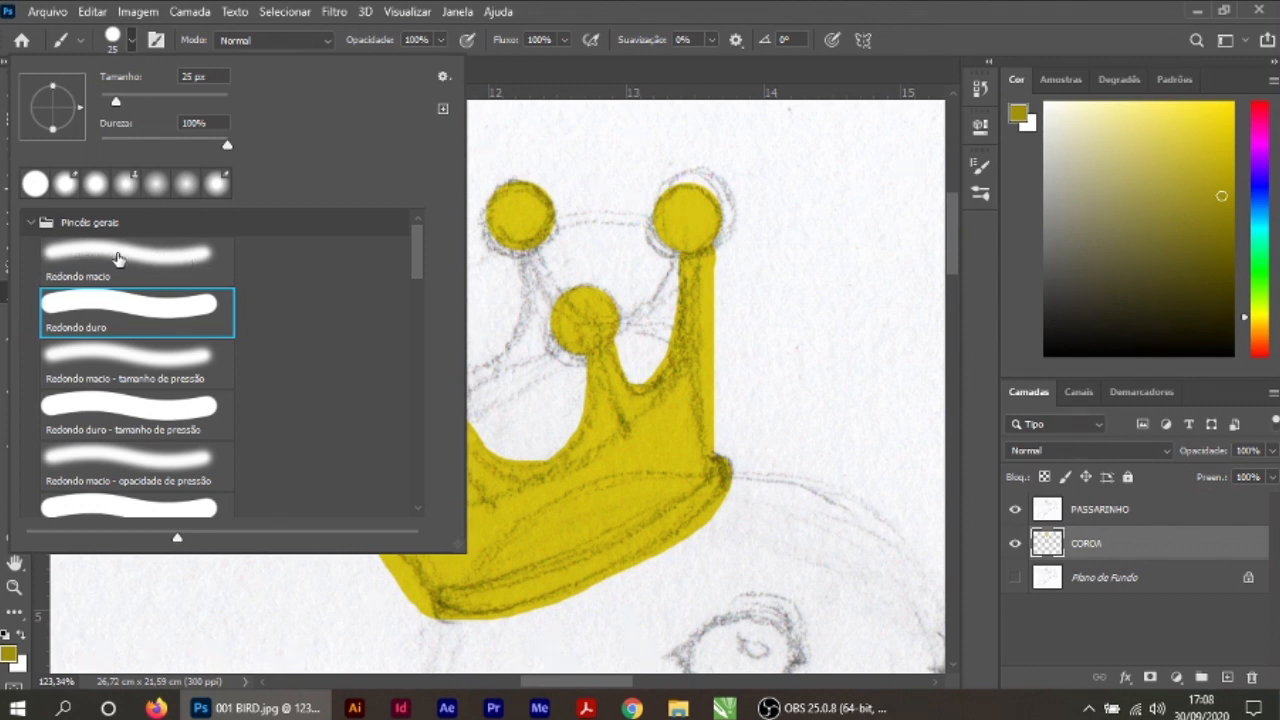
{"action": "left_click", "coordinate": [158, 260]}
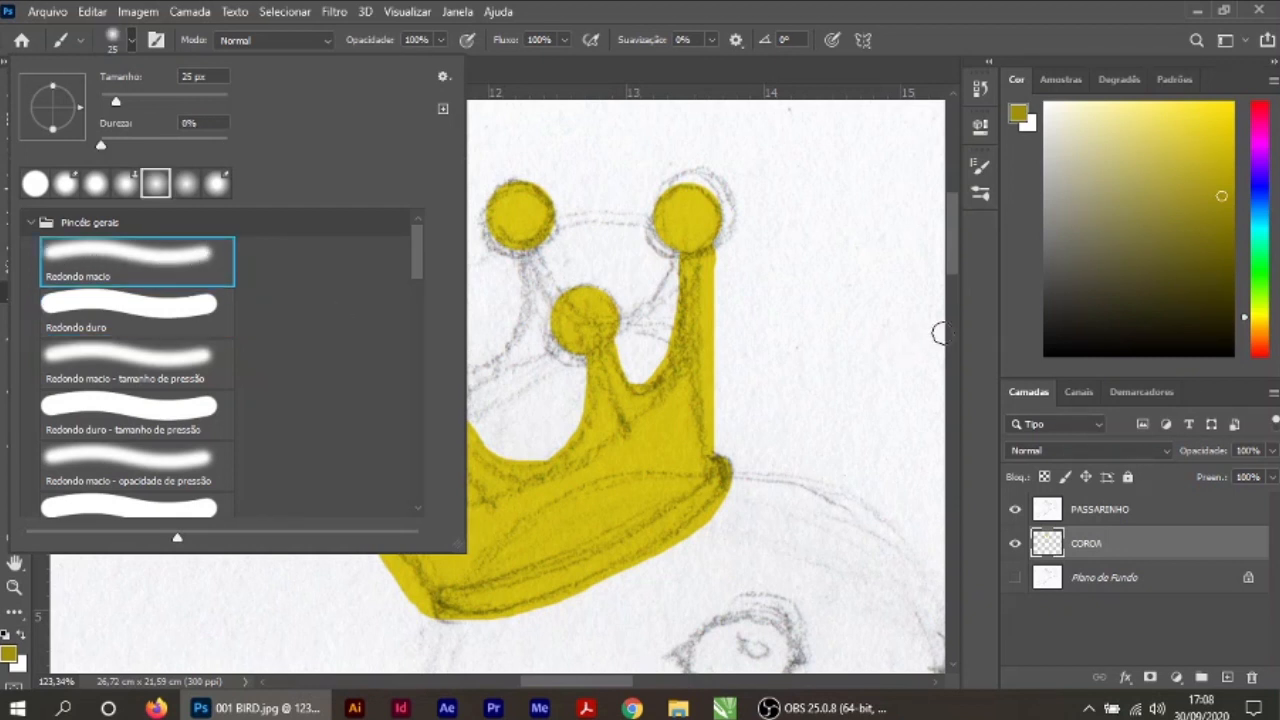
{"action": "left_click", "coordinate": [978, 339]}
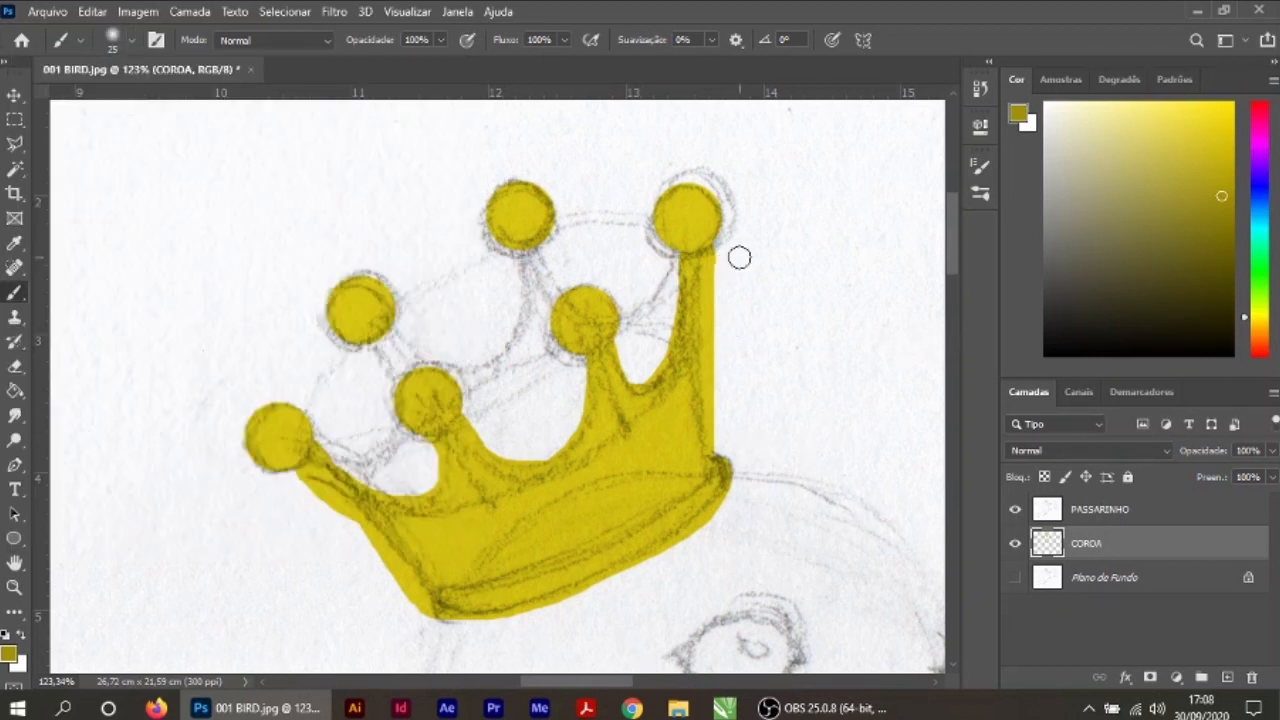
Step: Enlarge the soft brush to 50 px and shade the crown's outer sides, base edge and upper curves in dark yellow
{"action": "key", "text": "bracketright"}
{"action": "key", "text": "bracketright"}
{"action": "key", "text": "bracketright"}
{"action": "key", "text": "bracketright"}
{"action": "key", "text": "bracketright"}
{"action": "left_click", "coordinate": [731, 263]}
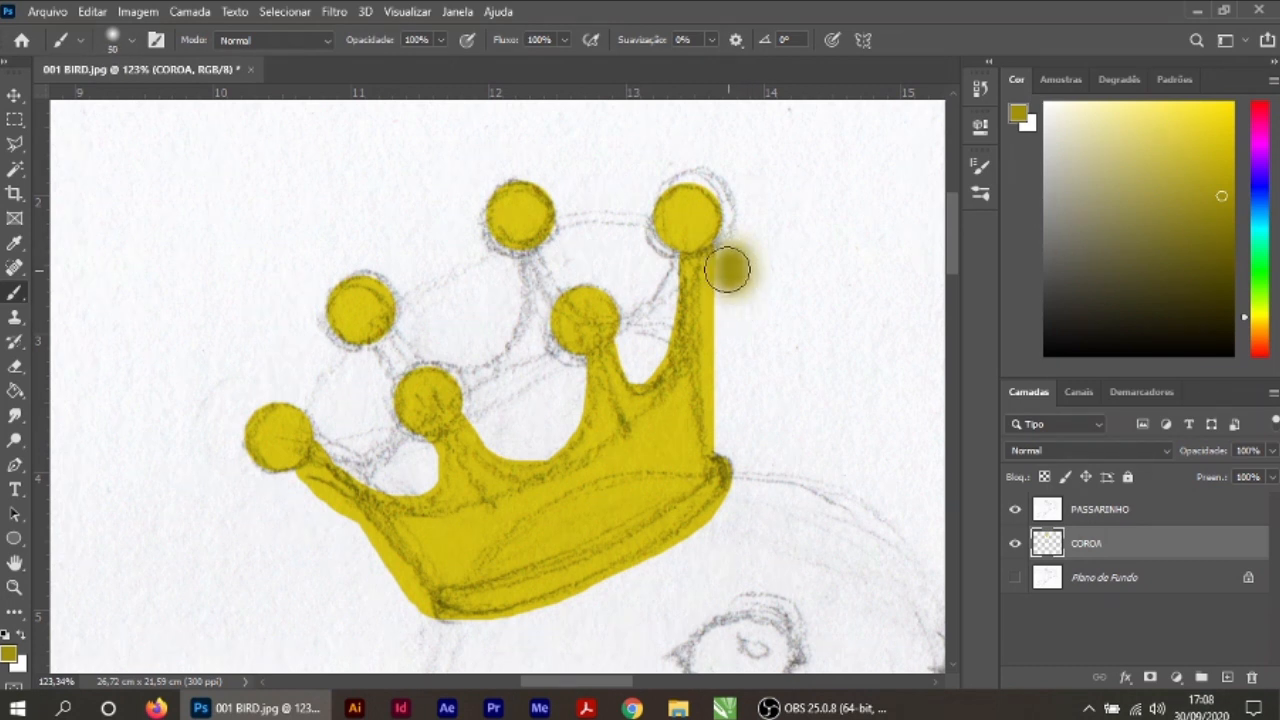
{"action": "mouse_move", "coordinate": [726, 262]}
{"action": "left_mouse_down"}
{"action": "mouse_move", "coordinate": [718, 450]}
{"action": "mouse_move", "coordinate": [710, 377]}
{"action": "left_mouse_up"}
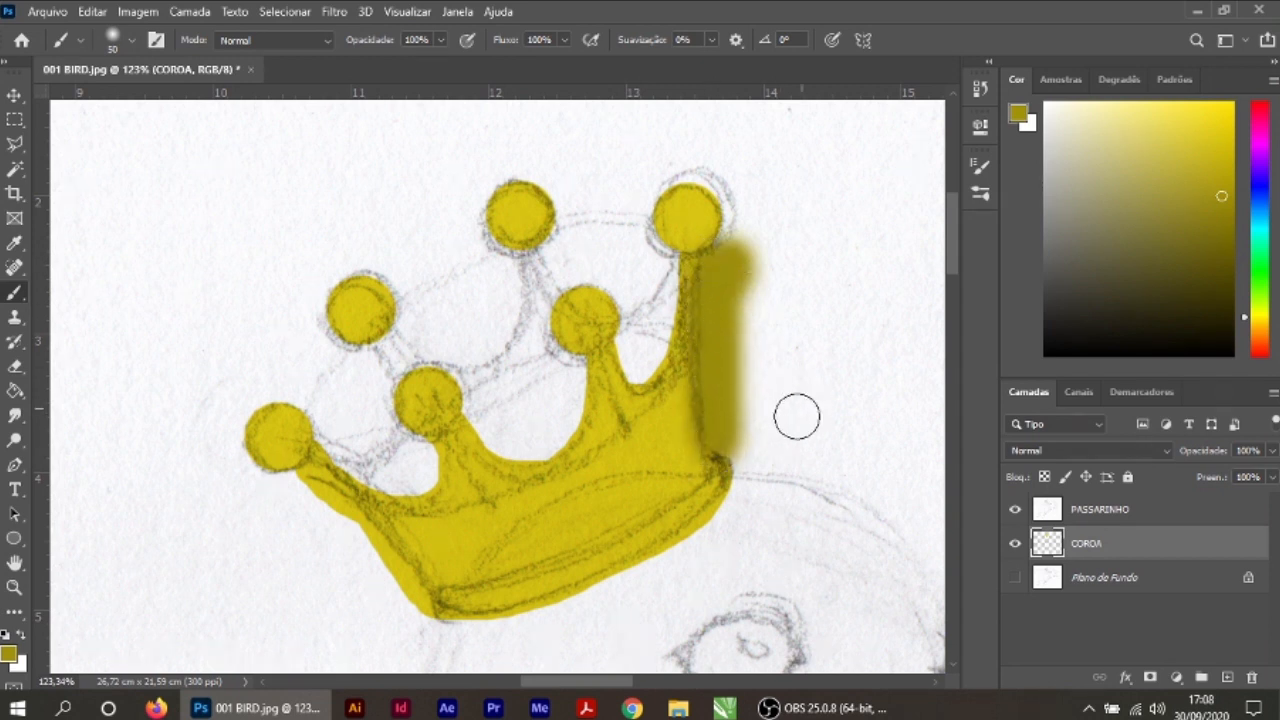
{"action": "mouse_move", "coordinate": [732, 466]}
{"action": "left_mouse_down"}
{"action": "mouse_move", "coordinate": [706, 522]}
{"action": "mouse_move", "coordinate": [532, 608]}
{"action": "mouse_move", "coordinate": [450, 622]}
{"action": "mouse_move", "coordinate": [400, 614]}
{"action": "mouse_move", "coordinate": [574, 606]}
{"action": "left_mouse_up"}
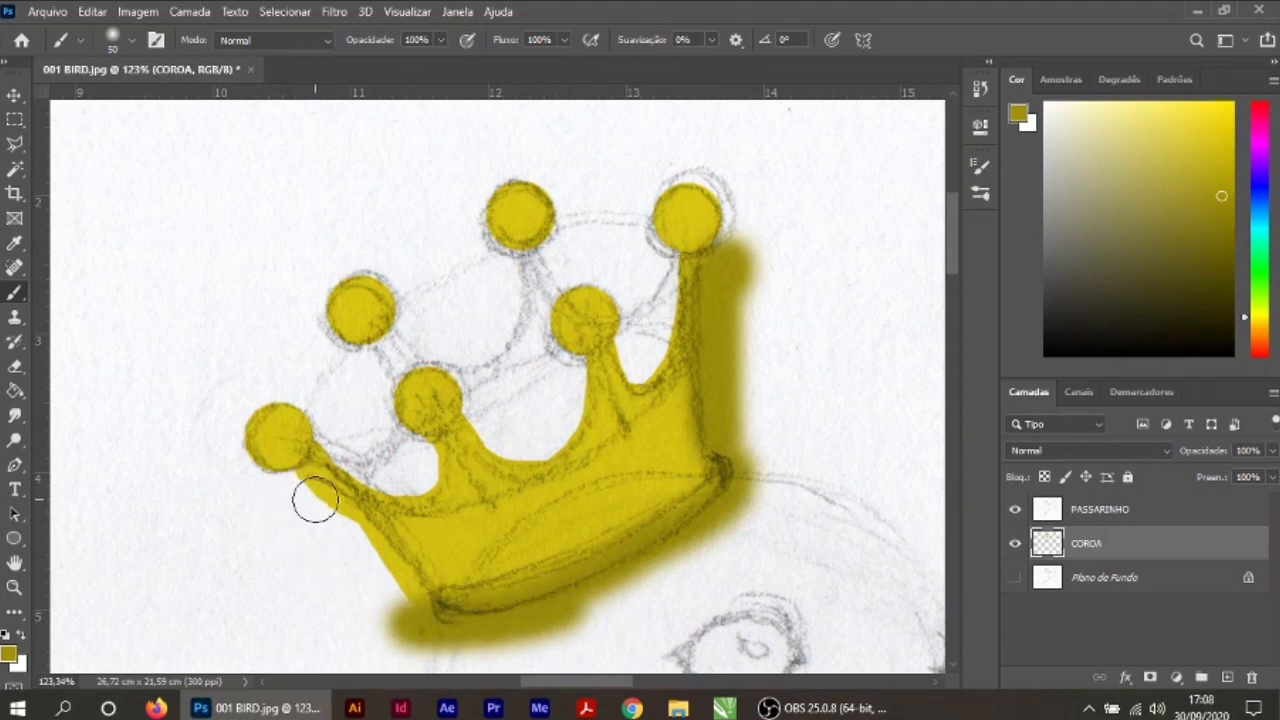
{"action": "mouse_move", "coordinate": [306, 486]}
{"action": "left_mouse_down"}
{"action": "mouse_move", "coordinate": [372, 550]}
{"action": "mouse_move", "coordinate": [415, 625]}
{"action": "mouse_move", "coordinate": [383, 537]}
{"action": "mouse_move", "coordinate": [333, 487]}
{"action": "mouse_move", "coordinate": [308, 486]}
{"action": "left_mouse_up"}
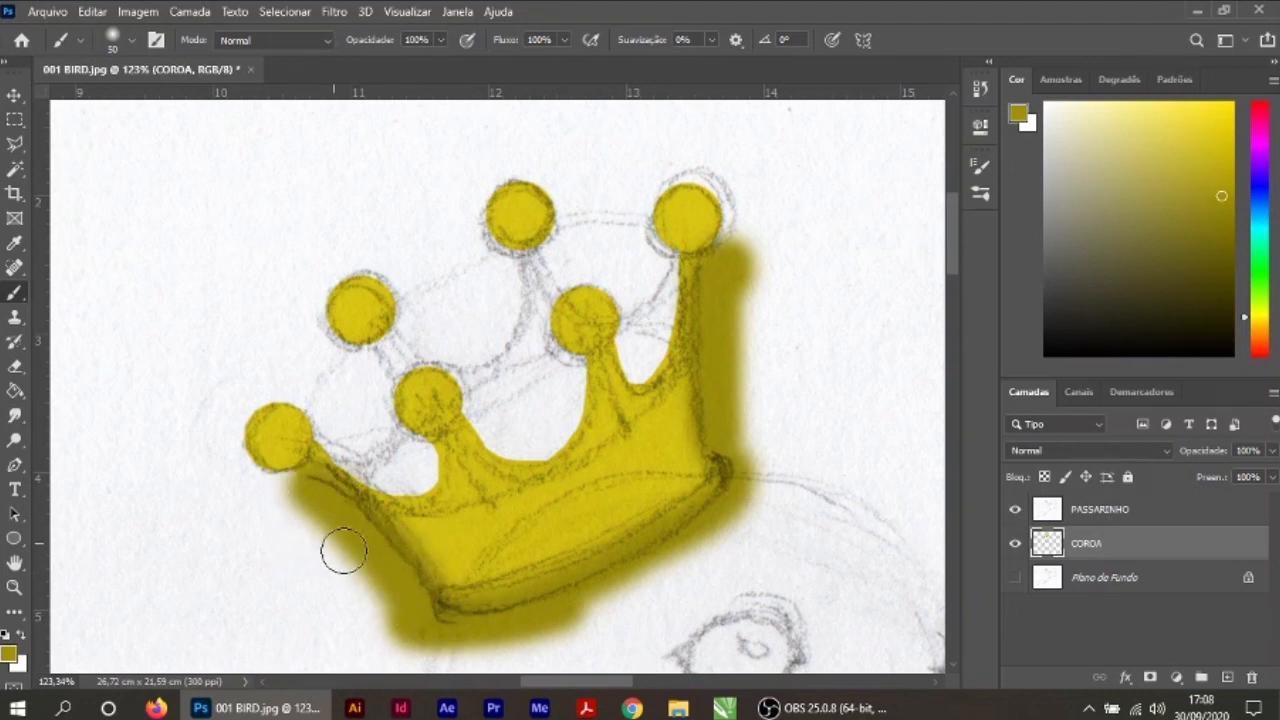
{"action": "mouse_move", "coordinate": [500, 455]}
{"action": "left_mouse_down"}
{"action": "mouse_move", "coordinate": [491, 429]}
{"action": "mouse_move", "coordinate": [634, 354]}
{"action": "mouse_move", "coordinate": [636, 366]}
{"action": "left_mouse_up"}
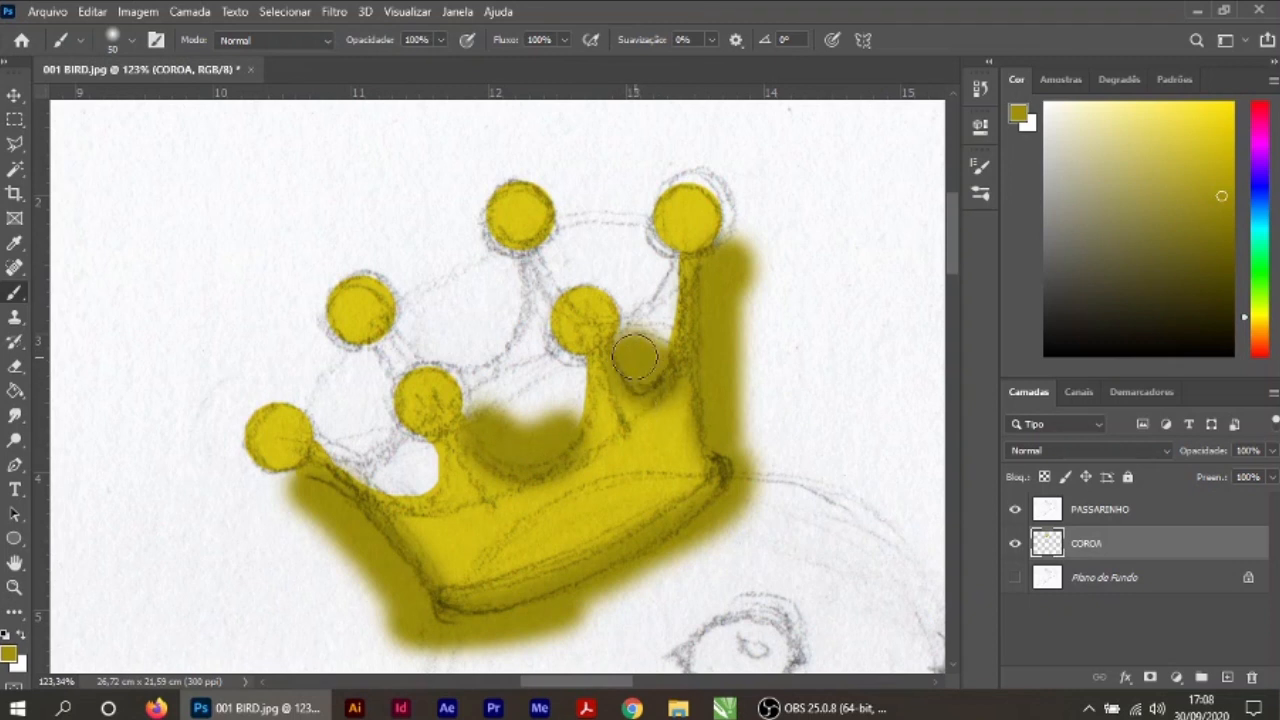
Step: Switch to the Redondo duro brush and stamp dark yellow over each of the crown's six round tips
{"action": "left_click", "coordinate": [131, 40]}
{"action": "left_click", "coordinate": [134, 308]}
{"action": "left_click", "coordinate": [586, 320]}
{"action": "left_click", "coordinate": [686, 218]}
{"action": "left_click", "coordinate": [520, 215]}
{"action": "left_click", "coordinate": [362, 309]}
{"action": "left_click", "coordinate": [430, 399]}
{"action": "left_click", "coordinate": [278, 437]}
Step: Return to the Redondo macio brush at 45 px and shade above the base band, along the upper curves and on the right spike
{"action": "left_click", "coordinate": [131, 40]}
{"action": "left_click", "coordinate": [143, 251]}
{"action": "key", "text": "bracketleft"}
{"action": "key", "text": "bracketleft"}
{"action": "mouse_move", "coordinate": [690, 395]}
{"action": "left_mouse_down"}
{"action": "mouse_move", "coordinate": [720, 474]}
{"action": "mouse_move", "coordinate": [460, 585]}
{"action": "left_mouse_up"}
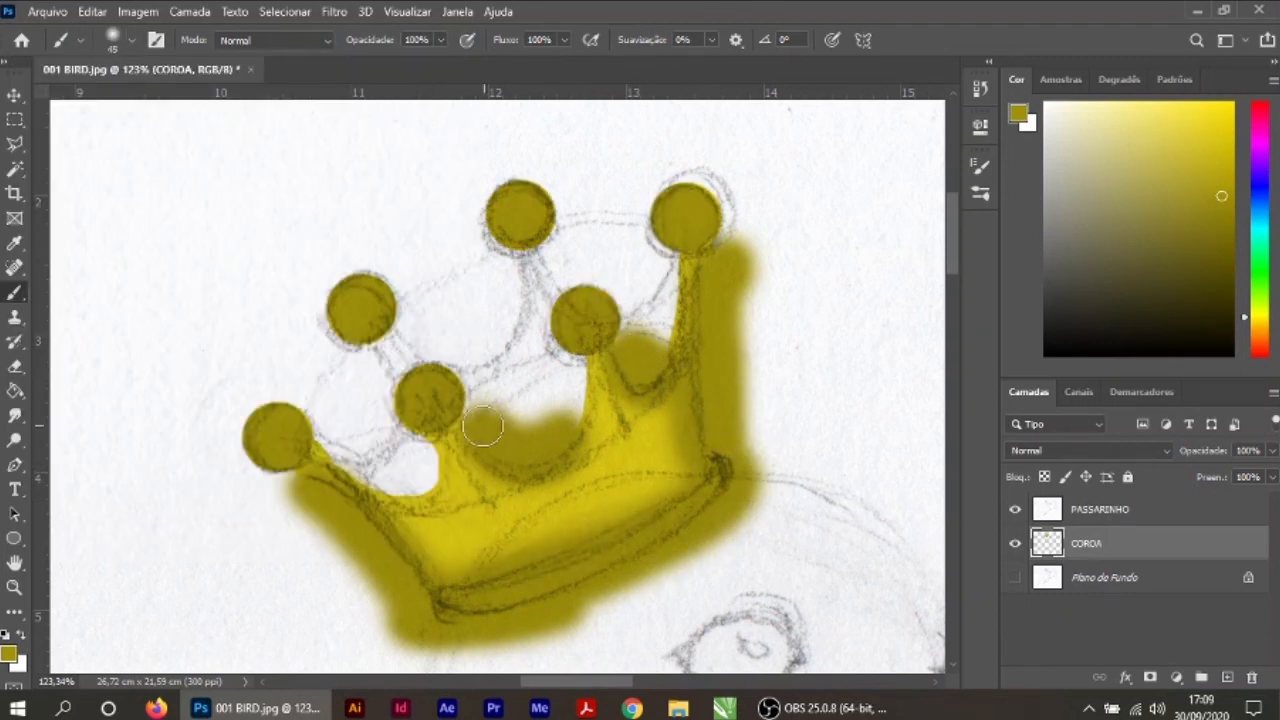
{"action": "left_click_drag", "start_coordinate": [478, 424], "coordinate": [535, 465]}
{"action": "left_click_drag", "start_coordinate": [619, 366], "coordinate": [574, 376]}
{"action": "mouse_move", "coordinate": [308, 449]}
{"action": "left_mouse_down"}
{"action": "mouse_move", "coordinate": [475, 624]}
{"action": "mouse_move", "coordinate": [395, 487]}
{"action": "mouse_move", "coordinate": [430, 465]}
{"action": "left_mouse_up"}
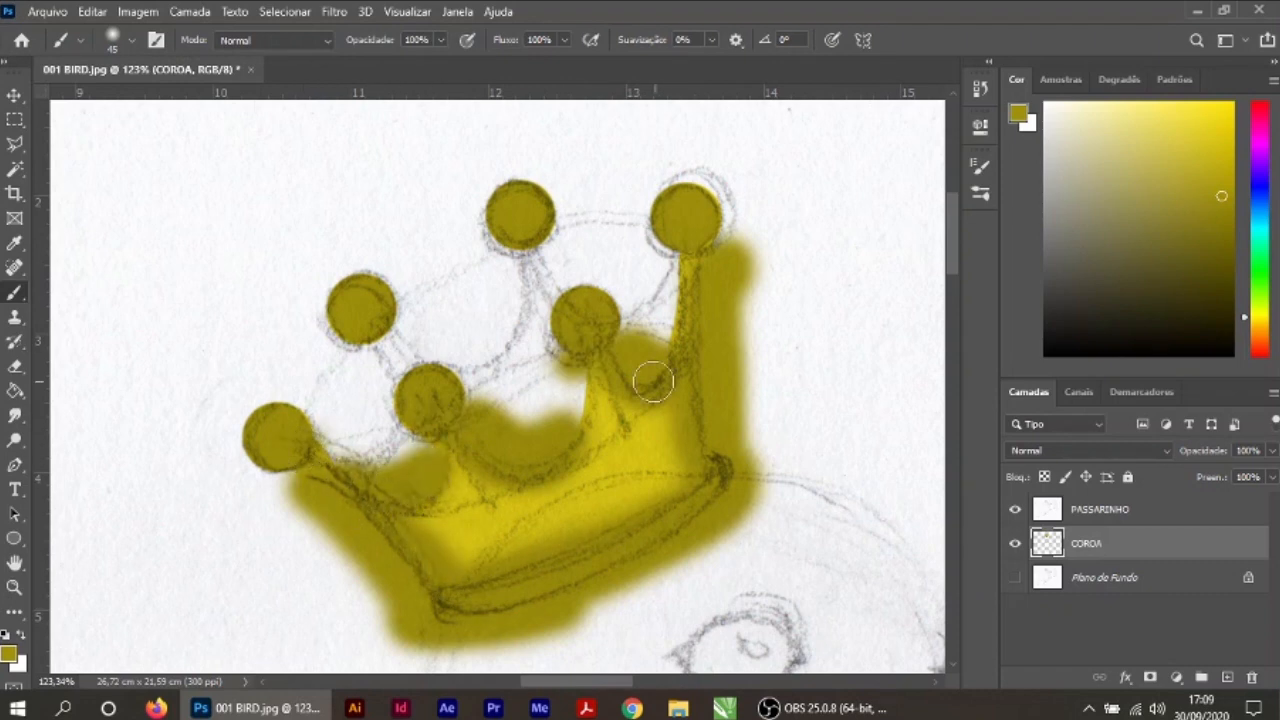
{"action": "left_click_drag", "start_coordinate": [651, 380], "coordinate": [707, 283]}
{"action": "mouse_move", "coordinate": [682, 464]}
{"action": "left_mouse_down"}
{"action": "mouse_move", "coordinate": [582, 520]}
{"action": "mouse_move", "coordinate": [653, 286]}
{"action": "left_mouse_up"}
Step: Sample the light yellow from the crown's body and paint highlights along the base band with a smaller soft brush
{"action": "left_click", "coordinate": [14, 243]}
{"action": "left_click", "coordinate": [485, 521]}
{"action": "left_click", "coordinate": [14, 292]}
{"action": "scroll", "coordinate": [625, 504], "scroll_direction": "up", "scroll_amount": 12}
{"action": "scroll", "coordinate": [653, 286], "scroll_direction": "down", "scroll_amount": 2}
{"action": "key", "text": "bracketleft"}
{"action": "key", "text": "bracketleft"}
{"action": "key", "text": "bracketleft"}
{"action": "key", "text": "bracketleft"}
{"action": "key", "text": "bracketleft"}
{"action": "key", "text": "bracketleft"}
{"action": "key", "text": "bracketleft"}
{"action": "mouse_move", "coordinate": [215, 558]}
{"action": "left_mouse_down"}
{"action": "mouse_move", "coordinate": [457, 491]}
{"action": "mouse_move", "coordinate": [868, 252]}
{"action": "left_mouse_up"}
{"action": "left_click_drag", "start_coordinate": [671, 392], "coordinate": [215, 546]}
{"action": "left_click_drag", "start_coordinate": [870, 275], "coordinate": [878, 220]}
{"action": "left_click_drag", "start_coordinate": [196, 556], "coordinate": [156, 560]}
{"action": "left_click_drag", "start_coordinate": [420, 480], "coordinate": [419, 465]}
{"action": "left_click", "coordinate": [420, 545], "text": "alt"}
Step: Choose a darker olive foreground colour and deepen the shadows along the crown's base band, sides and upper curves with a soft brush
{"action": "left_click", "coordinate": [9, 654]}
{"action": "left_click", "coordinate": [604, 268]}
{"action": "left_click", "coordinate": [819, 123]}
{"action": "left_click", "coordinate": [132, 41]}
{"action": "left_click", "coordinate": [36, 183]}
{"action": "left_click", "coordinate": [729, 400]}
{"action": "key", "text": "bracketright"}
{"action": "key", "text": "bracketright"}
{"action": "mouse_move", "coordinate": [898, 256]}
{"action": "left_mouse_down"}
{"action": "mouse_move", "coordinate": [783, 369]}
{"action": "mouse_move", "coordinate": [185, 597]}
{"action": "left_mouse_up"}
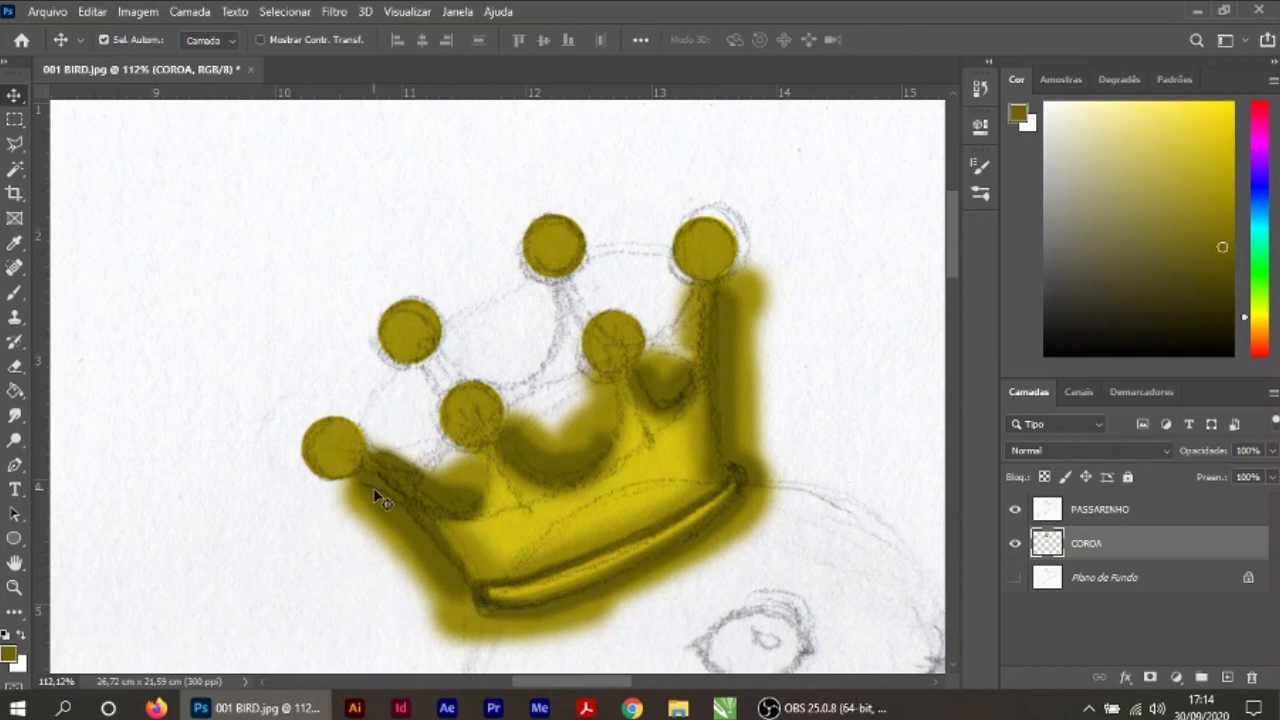
Step: Set up the Eraser with the Redondo macio tip at 25 px for cleaning the crown's edges
{"action": "scroll", "coordinate": [549, 547], "scroll_direction": "up", "scroll_amount": 4}
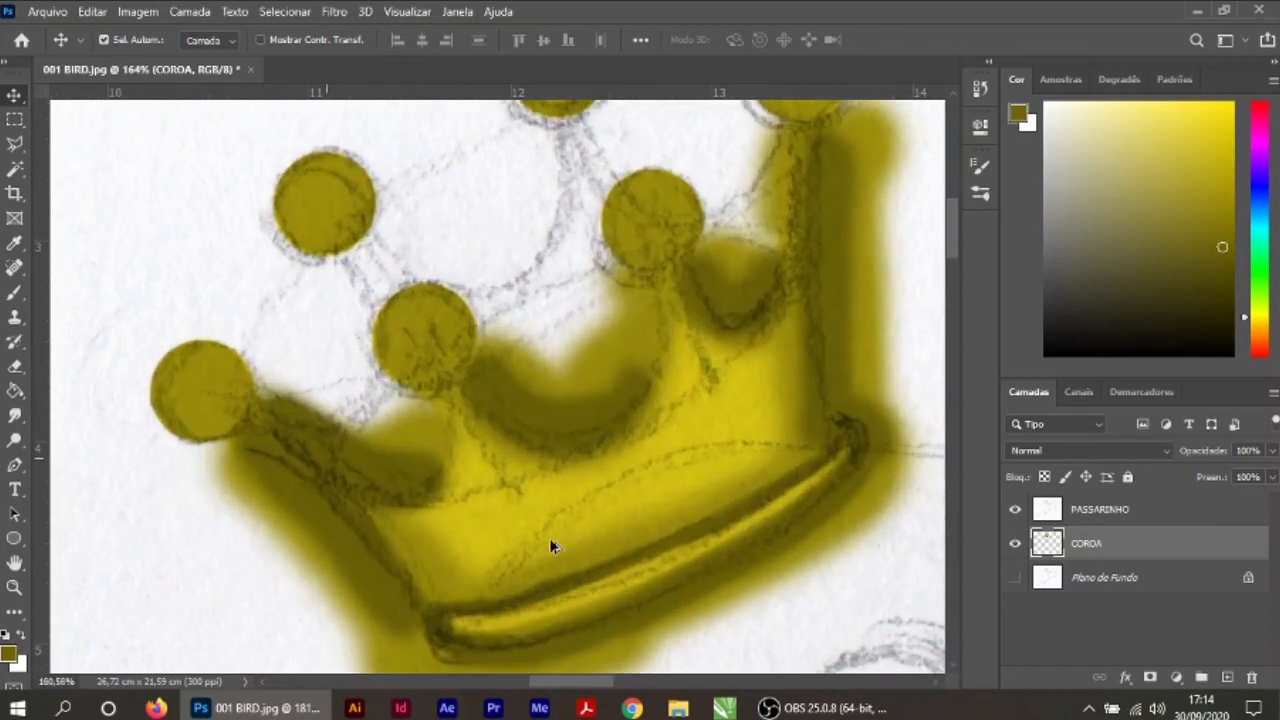
{"action": "left_click", "coordinate": [15, 367]}
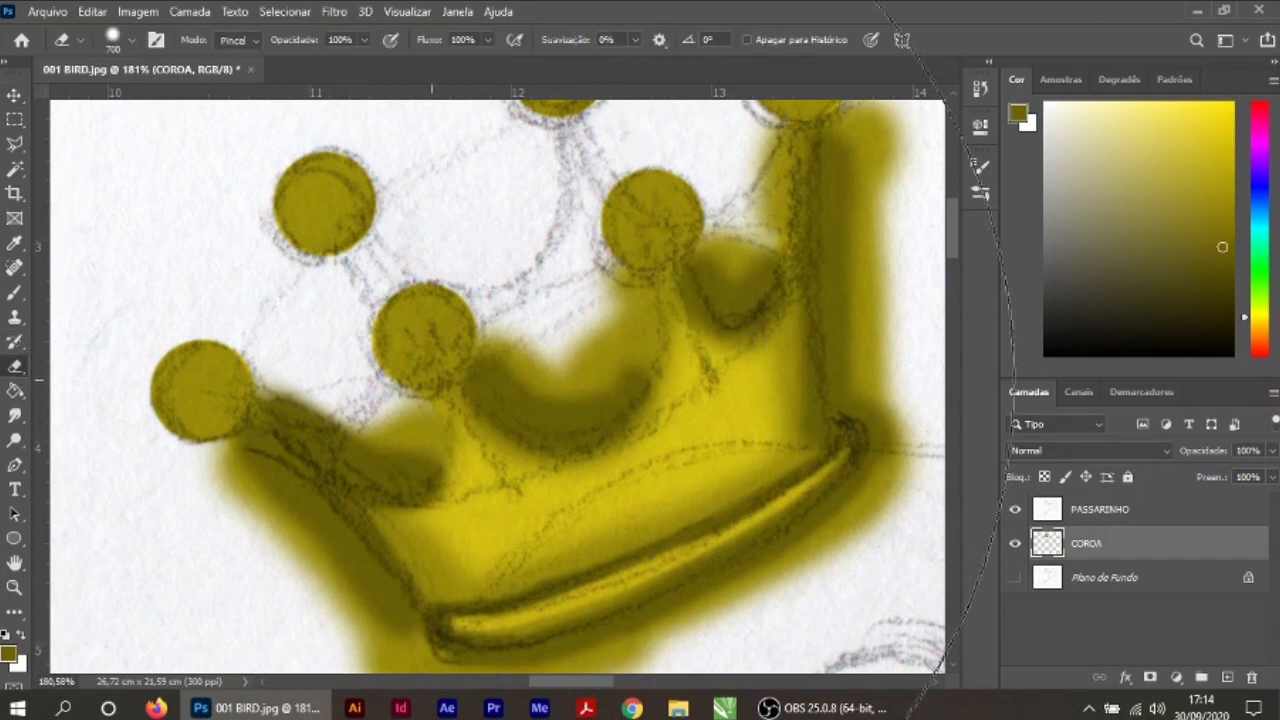
{"action": "key", "text": "bracketleft"}
{"action": "key", "text": "bracketleft"}
{"action": "key", "text": "bracketleft"}
{"action": "key", "text": "bracketleft"}
{"action": "key", "text": "bracketleft"}
{"action": "key", "text": "bracketleft"}
{"action": "key", "text": "bracketleft"}
{"action": "key", "text": "bracketleft"}
{"action": "key", "text": "bracketleft"}
{"action": "key", "text": "bracketleft"}
{"action": "key", "text": "bracketleft"}
{"action": "key", "text": "bracketleft"}
{"action": "key", "text": "bracketleft"}
{"action": "key", "text": "bracketleft"}
{"action": "key", "text": "bracketleft"}
{"action": "key", "text": "bracketleft"}
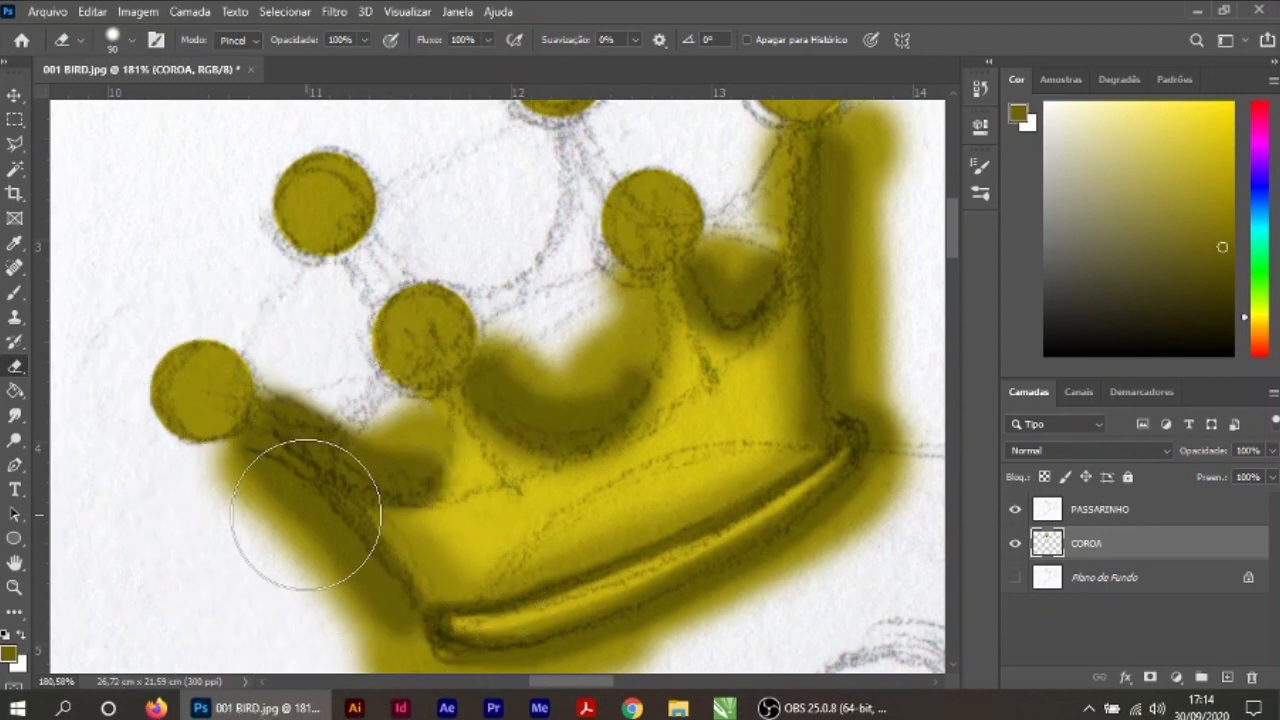
{"action": "key", "text": "bracketleft"}
{"action": "key", "text": "bracketleft"}
{"action": "key", "text": "bracketleft"}
{"action": "key", "text": "bracketleft"}
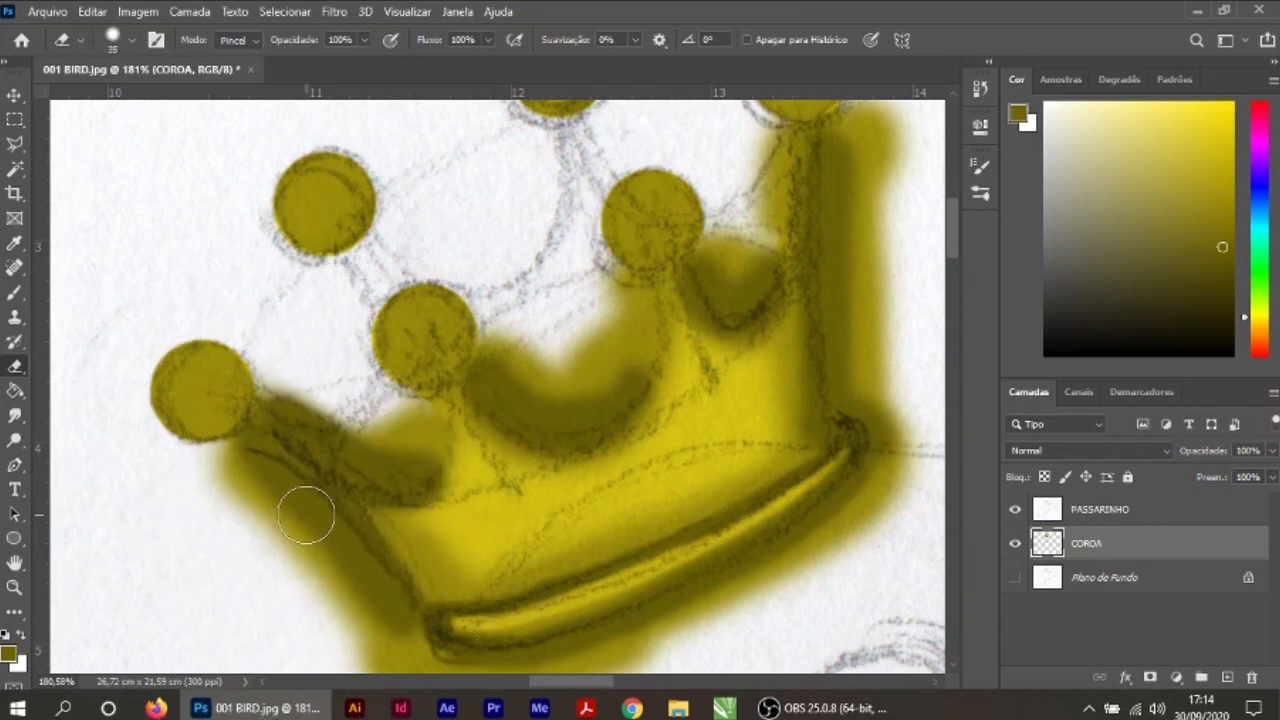
{"action": "left_click", "coordinate": [134, 42]}
{"action": "left_click", "coordinate": [145, 262]}
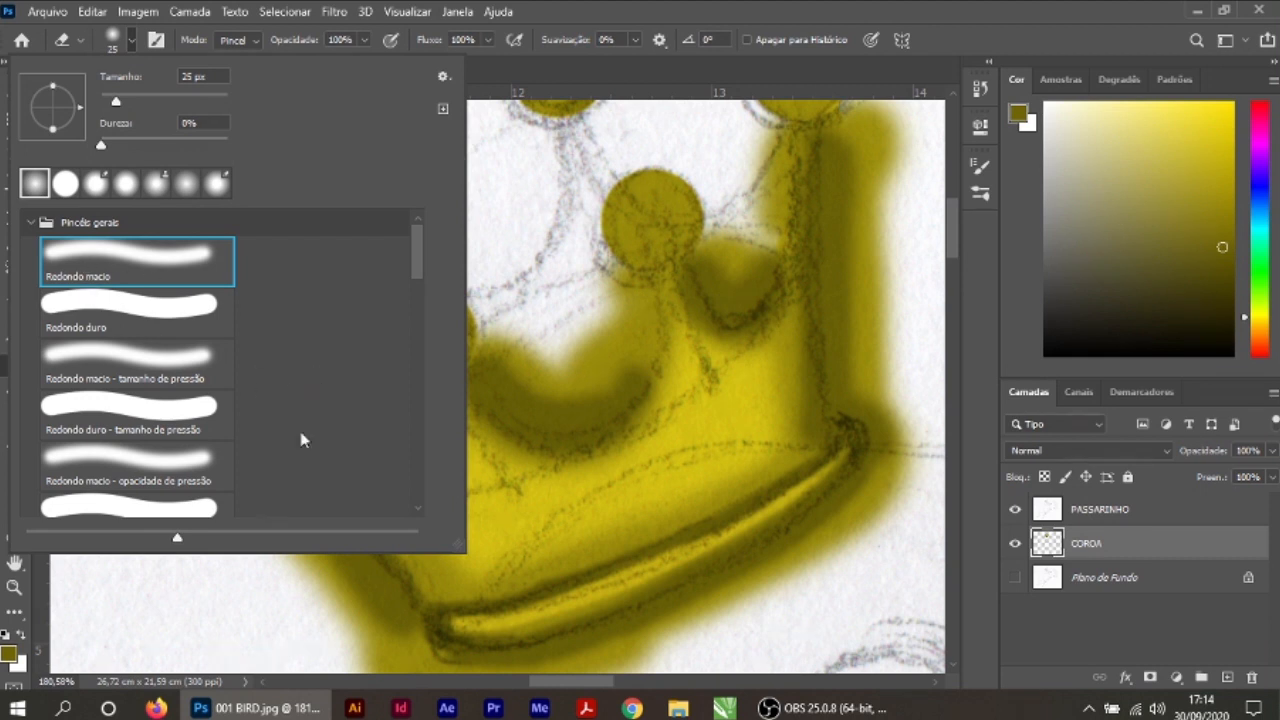
Step: Erase the paint spilling past the right end of the base band and along the crown's right side up to the tip
{"action": "left_click_drag", "start_coordinate": [895, 484], "coordinate": [851, 530]}
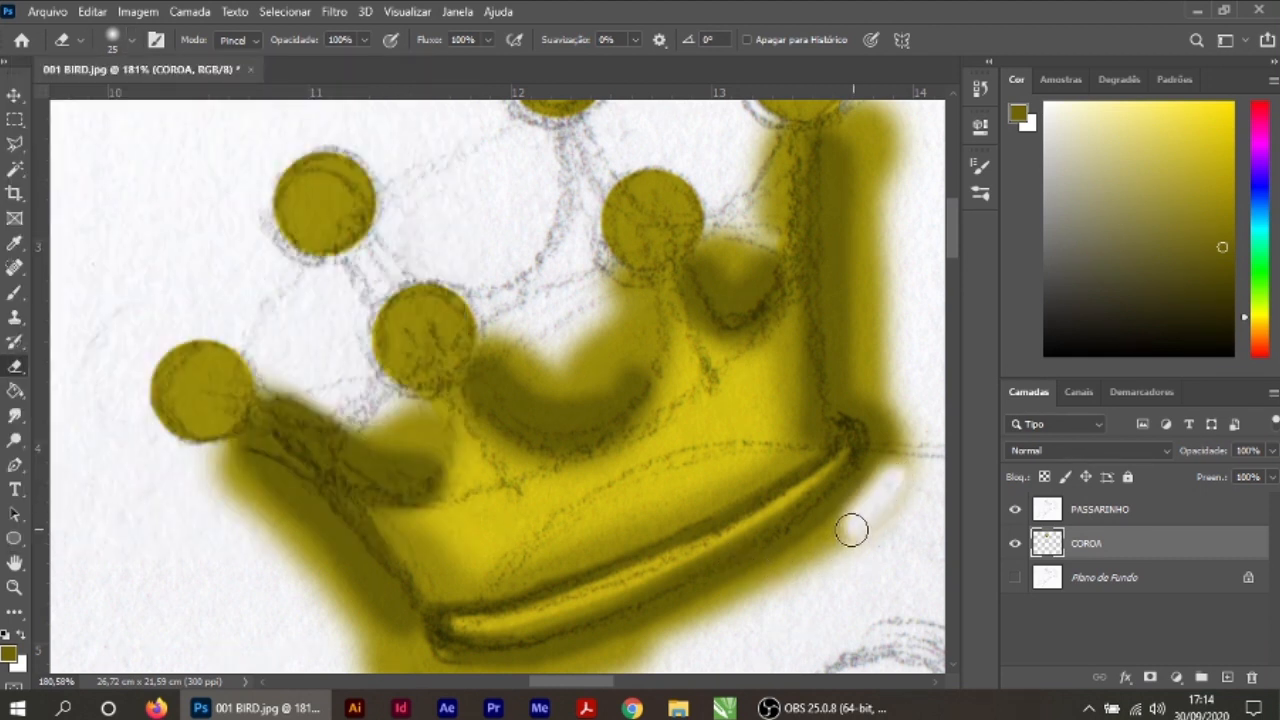
{"action": "left_click_drag", "start_coordinate": [895, 463], "coordinate": [782, 584]}
{"action": "scroll", "coordinate": [797, 531], "scroll_direction": "up", "scroll_amount": 5}
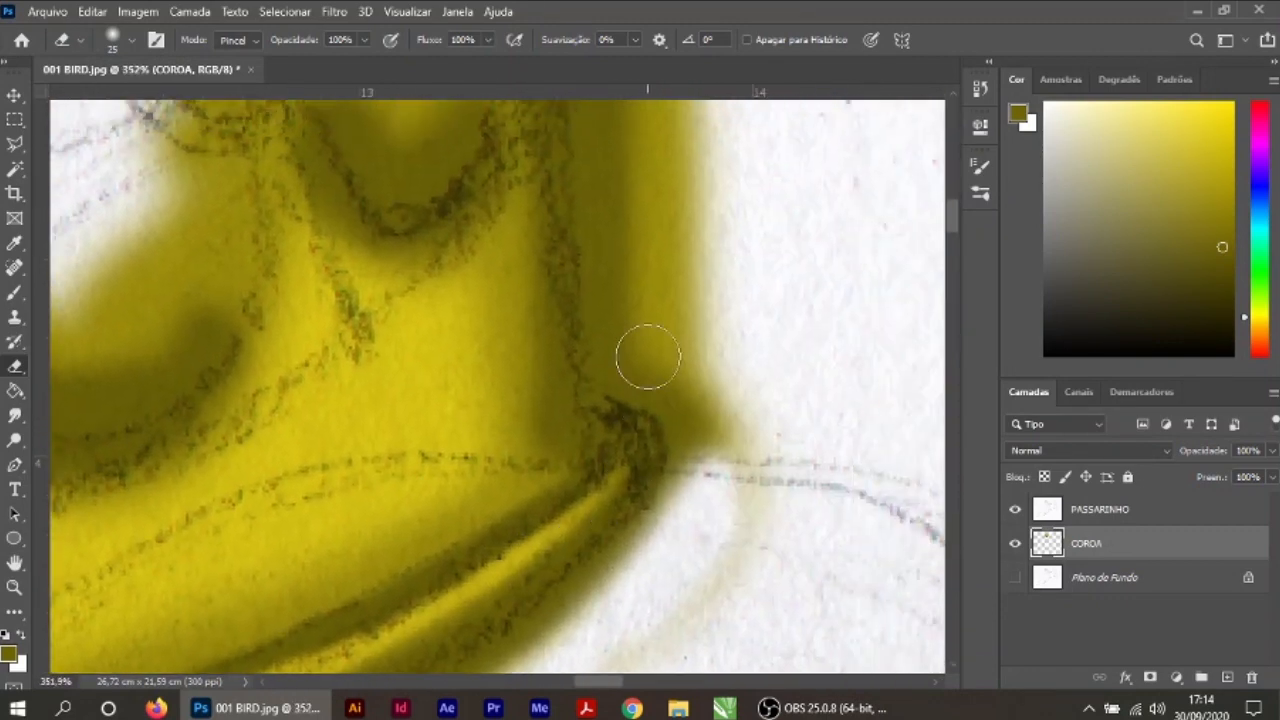
{"action": "mouse_move", "coordinate": [617, 243]}
{"action": "left_mouse_down"}
{"action": "mouse_move", "coordinate": [626, 340]}
{"action": "mouse_move", "coordinate": [635, 361]}
{"action": "mouse_move", "coordinate": [690, 392]}
{"action": "mouse_move", "coordinate": [715, 500]}
{"action": "mouse_move", "coordinate": [727, 444]}
{"action": "mouse_move", "coordinate": [751, 502]}
{"action": "mouse_move", "coordinate": [760, 465]}
{"action": "mouse_move", "coordinate": [721, 597]}
{"action": "left_mouse_up"}
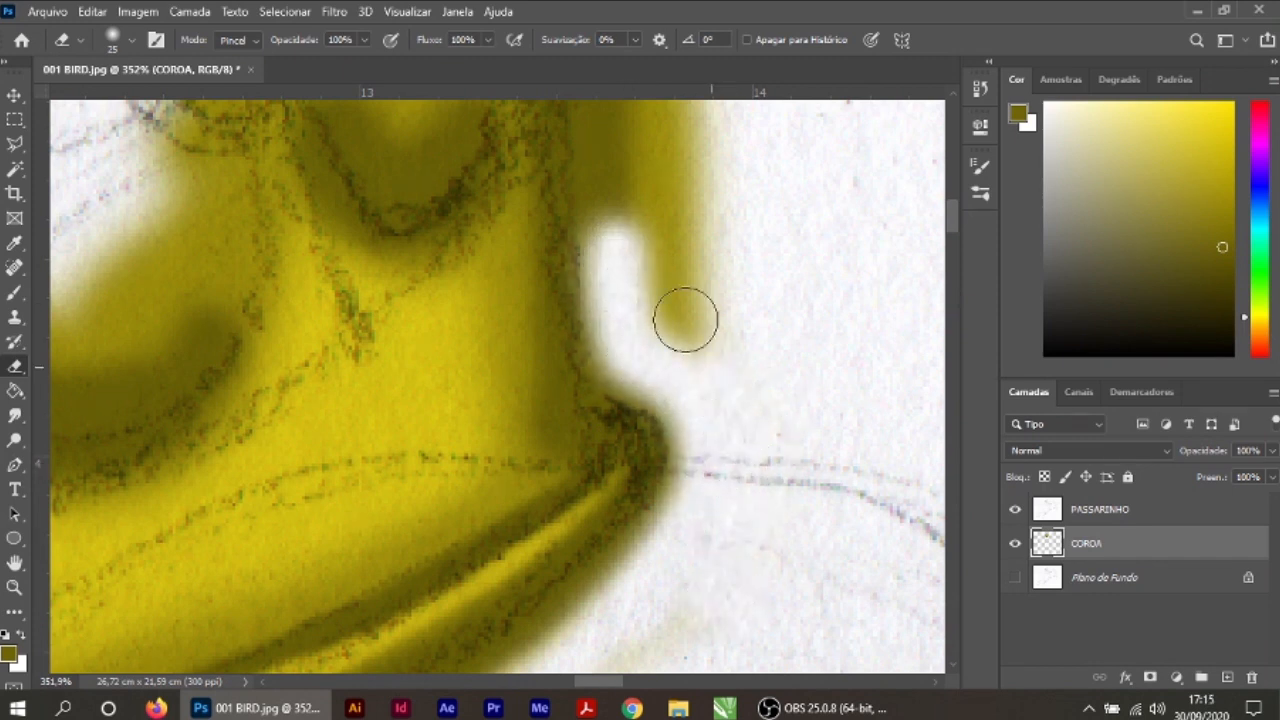
{"action": "left_click_drag", "start_coordinate": [700, 349], "coordinate": [677, 286]}
{"action": "mouse_move", "coordinate": [598, 145]}
{"action": "left_mouse_down"}
{"action": "mouse_move", "coordinate": [626, 285]}
{"action": "mouse_move", "coordinate": [655, 167]}
{"action": "mouse_move", "coordinate": [709, 201]}
{"action": "mouse_move", "coordinate": [744, 398]}
{"action": "mouse_move", "coordinate": [749, 534]}
{"action": "left_mouse_up"}
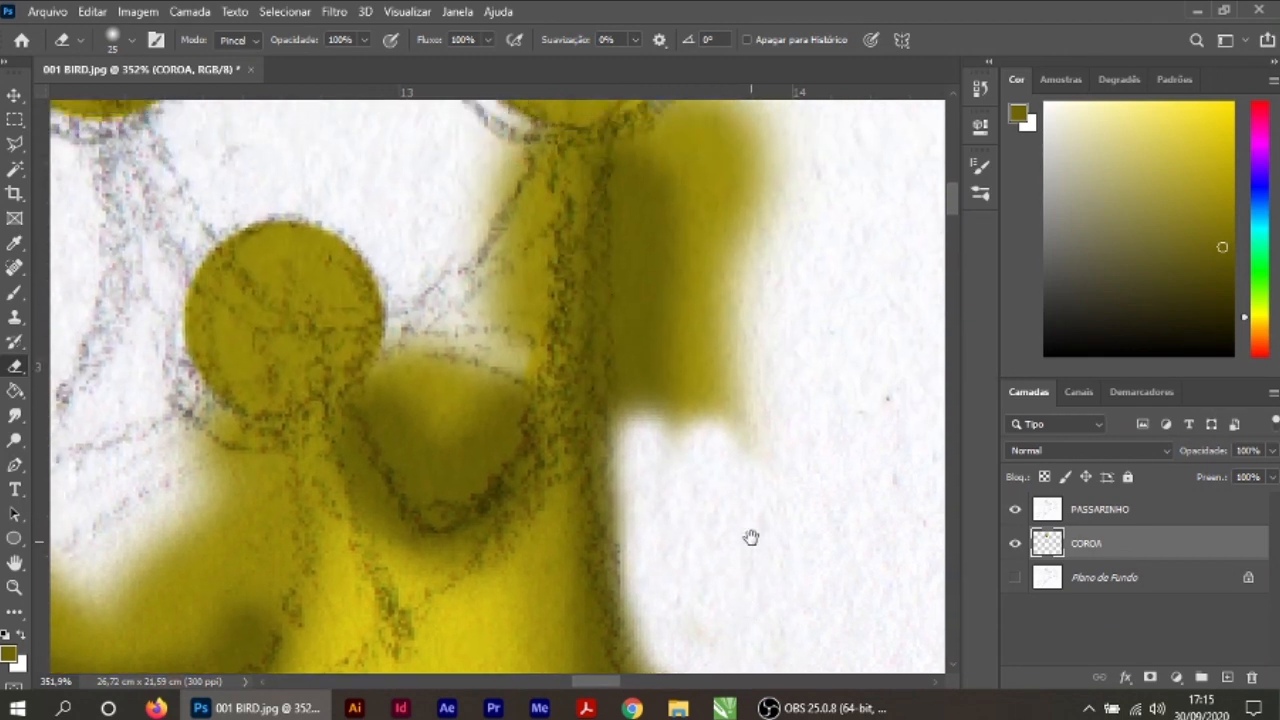
{"action": "mouse_move", "coordinate": [694, 200]}
{"action": "left_mouse_down"}
{"action": "mouse_move", "coordinate": [730, 477]}
{"action": "mouse_move", "coordinate": [792, 159]}
{"action": "mouse_move", "coordinate": [759, 268]}
{"action": "mouse_move", "coordinate": [759, 168]}
{"action": "mouse_move", "coordinate": [706, 213]}
{"action": "mouse_move", "coordinate": [670, 202]}
{"action": "mouse_move", "coordinate": [654, 167]}
{"action": "mouse_move", "coordinate": [679, 452]}
{"action": "mouse_move", "coordinate": [664, 446]}
{"action": "mouse_move", "coordinate": [662, 226]}
{"action": "mouse_move", "coordinate": [644, 159]}
{"action": "mouse_move", "coordinate": [661, 444]}
{"action": "mouse_move", "coordinate": [665, 288]}
{"action": "left_mouse_up"}
{"action": "scroll", "coordinate": [723, 360], "scroll_direction": "up", "scroll_amount": 5}
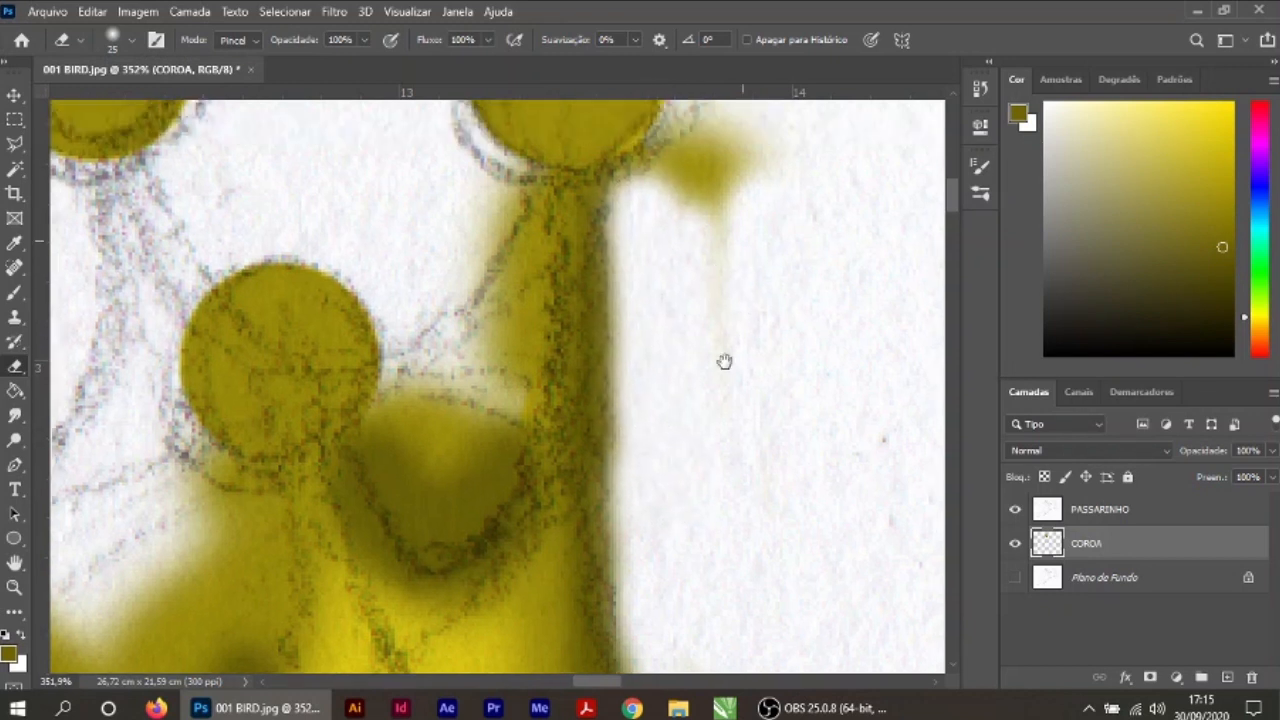
{"action": "mouse_move", "coordinate": [717, 403]}
{"action": "left_mouse_down"}
{"action": "mouse_move", "coordinate": [713, 335]}
{"action": "mouse_move", "coordinate": [656, 398]}
{"action": "mouse_move", "coordinate": [678, 360]}
{"action": "mouse_move", "coordinate": [648, 388]}
{"action": "mouse_move", "coordinate": [721, 331]}
{"action": "mouse_move", "coordinate": [665, 453]}
{"action": "mouse_move", "coordinate": [731, 383]}
{"action": "left_mouse_up"}
Step: Erase the excess paint from the gaps between the spikes, the crown's left side and below the base band
{"action": "mouse_move", "coordinate": [480, 414]}
{"action": "left_mouse_down"}
{"action": "mouse_move", "coordinate": [480, 549]}
{"action": "mouse_move", "coordinate": [561, 548]}
{"action": "mouse_move", "coordinate": [646, 286]}
{"action": "left_mouse_up"}
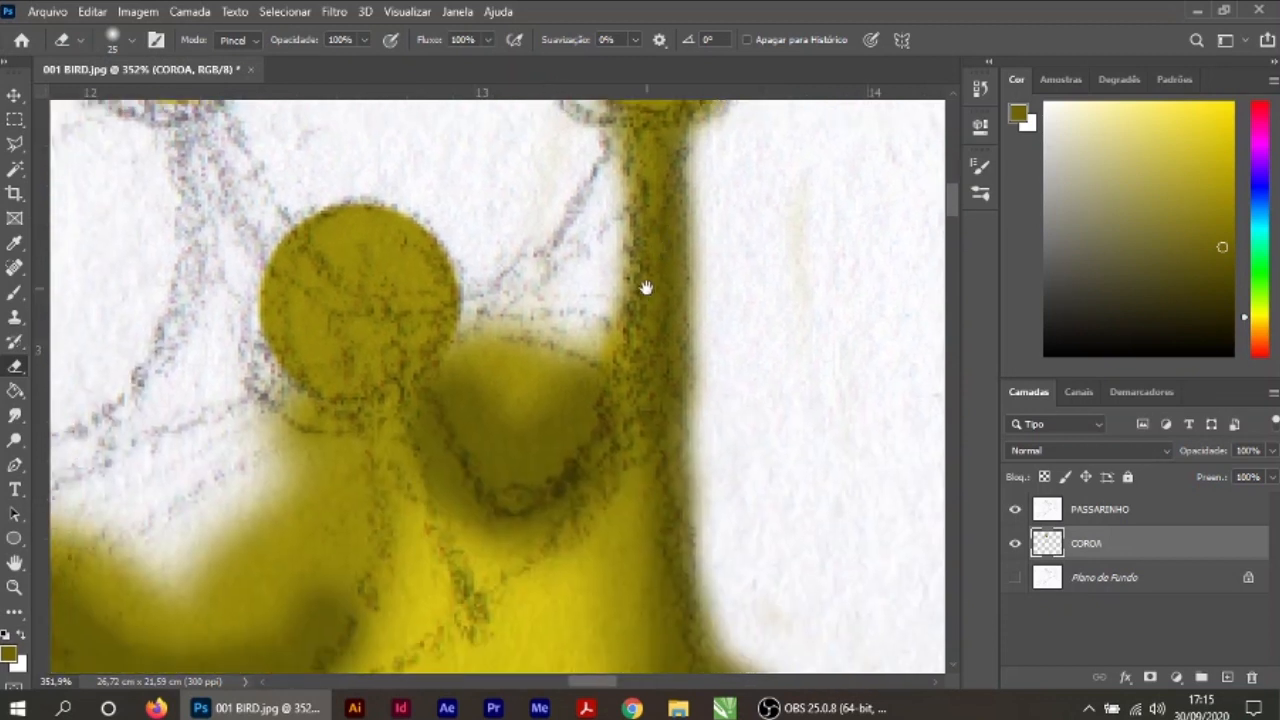
{"action": "mouse_move", "coordinate": [543, 294]}
{"action": "left_mouse_down"}
{"action": "mouse_move", "coordinate": [545, 406]}
{"action": "mouse_move", "coordinate": [574, 368]}
{"action": "mouse_move", "coordinate": [594, 289]}
{"action": "mouse_move", "coordinate": [562, 398]}
{"action": "mouse_move", "coordinate": [522, 455]}
{"action": "mouse_move", "coordinate": [490, 432]}
{"action": "mouse_move", "coordinate": [469, 386]}
{"action": "mouse_move", "coordinate": [510, 301]}
{"action": "mouse_move", "coordinate": [491, 449]}
{"action": "left_mouse_up"}
{"action": "mouse_move", "coordinate": [267, 413]}
{"action": "left_mouse_down"}
{"action": "mouse_move", "coordinate": [316, 437]}
{"action": "mouse_move", "coordinate": [326, 535]}
{"action": "mouse_move", "coordinate": [290, 608]}
{"action": "left_mouse_up"}
{"action": "left_click_drag", "start_coordinate": [251, 540], "coordinate": [447, 275]}
{"action": "mouse_move", "coordinate": [236, 275]}
{"action": "left_mouse_down"}
{"action": "mouse_move", "coordinate": [491, 343]}
{"action": "mouse_move", "coordinate": [300, 350]}
{"action": "left_mouse_up"}
{"action": "mouse_move", "coordinate": [134, 384]}
{"action": "left_mouse_down"}
{"action": "mouse_move", "coordinate": [397, 309]}
{"action": "mouse_move", "coordinate": [190, 335]}
{"action": "left_mouse_up"}
{"action": "mouse_move", "coordinate": [122, 321]}
{"action": "left_mouse_down"}
{"action": "mouse_move", "coordinate": [389, 291]}
{"action": "mouse_move", "coordinate": [450, 335]}
{"action": "left_mouse_up"}
{"action": "left_click_drag", "start_coordinate": [280, 385], "coordinate": [508, 568]}
{"action": "left_click_drag", "start_coordinate": [486, 515], "coordinate": [409, 251]}
{"action": "left_click_drag", "start_coordinate": [420, 300], "coordinate": [565, 538]}
{"action": "left_click_drag", "start_coordinate": [406, 334], "coordinate": [812, 560]}
{"action": "mouse_move", "coordinate": [739, 569]}
{"action": "left_mouse_down"}
{"action": "mouse_move", "coordinate": [469, 569]}
{"action": "mouse_move", "coordinate": [258, 622]}
{"action": "left_mouse_up"}
{"action": "mouse_move", "coordinate": [900, 330]}
{"action": "left_mouse_down"}
{"action": "mouse_move", "coordinate": [597, 481]}
{"action": "mouse_move", "coordinate": [430, 506]}
{"action": "left_mouse_up"}
Step: Sample the crown's yellow, pick a brighter shade of it as foreground colour and ready the soft 40 px brush
{"action": "scroll", "coordinate": [606, 520], "scroll_direction": "down", "scroll_amount": 10}
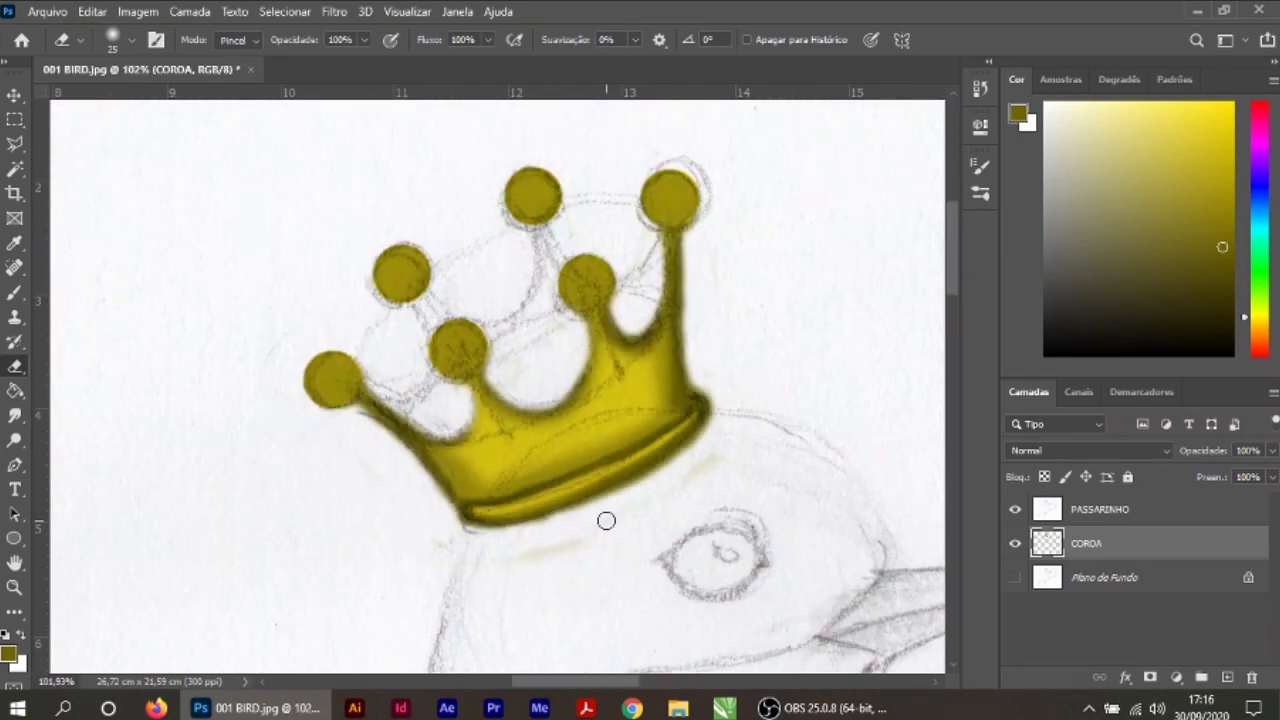
{"action": "left_click", "coordinate": [14, 95]}
{"action": "scroll", "coordinate": [580, 443], "scroll_direction": "up", "scroll_amount": 5}
{"action": "left_click", "coordinate": [14, 243]}
{"action": "left_click", "coordinate": [510, 540]}
{"action": "left_click", "coordinate": [8, 655]}
{"action": "left_click", "coordinate": [579, 146]}
{"action": "left_click", "coordinate": [846, 112]}
{"action": "left_click", "coordinate": [14, 293]}
{"action": "left_click", "coordinate": [131, 40]}
{"action": "left_click", "coordinate": [986, 331]}
Step: Dab bright yellow highlights onto the upper-left part of each of the crown's six round tips
{"action": "left_click", "coordinate": [725, 185]}
{"action": "left_click", "coordinate": [538, 181]}
{"action": "left_click", "coordinate": [617, 298]}
{"action": "left_click", "coordinate": [358, 286]}
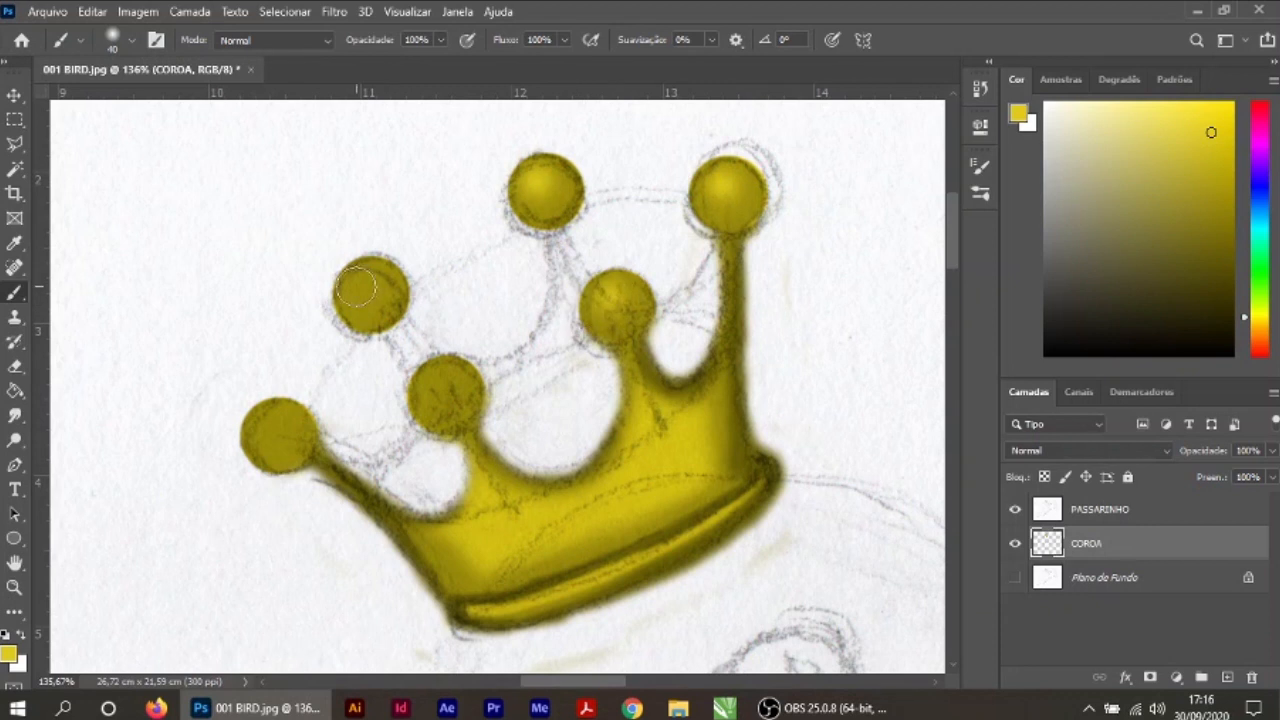
{"action": "left_click", "coordinate": [266, 428]}
{"action": "left_click", "coordinate": [437, 386]}
{"action": "left_click", "coordinate": [613, 298]}
{"action": "left_click", "coordinate": [725, 186]}
{"action": "left_click", "coordinate": [538, 182]}
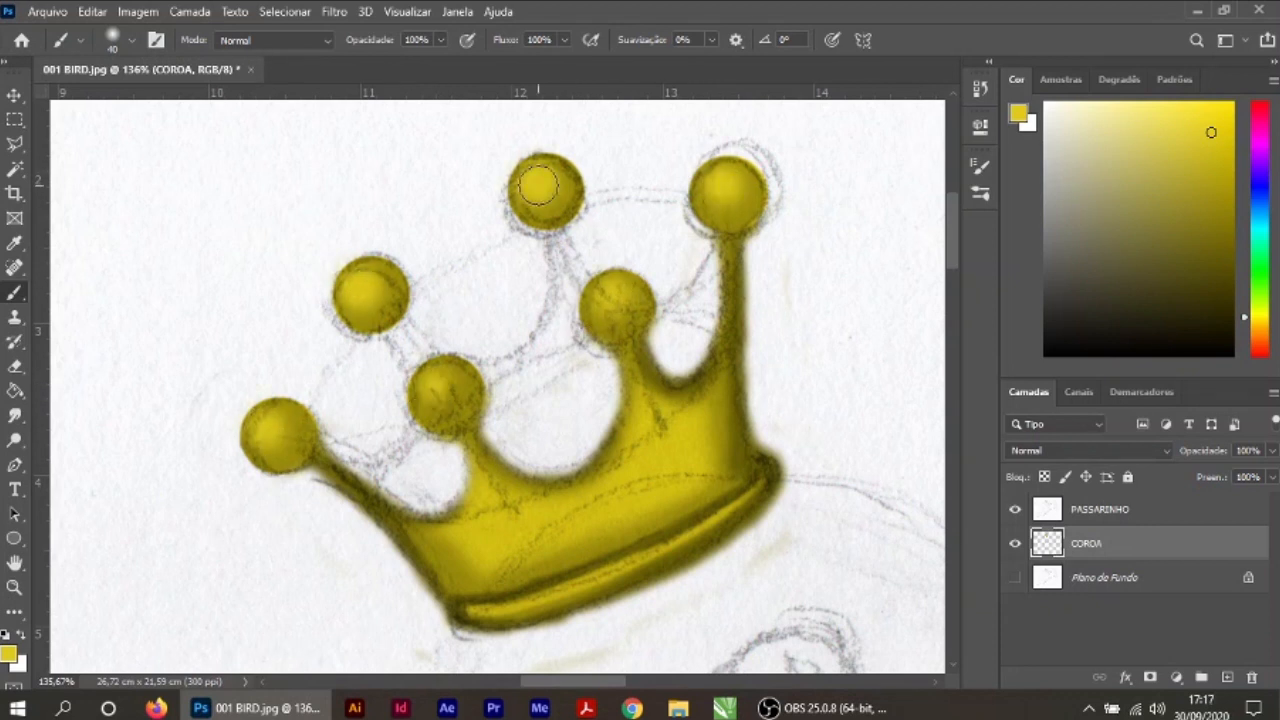
{"action": "key", "text": "v"}
{"action": "scroll", "coordinate": [669, 320], "scroll_direction": "down", "scroll_amount": 2}
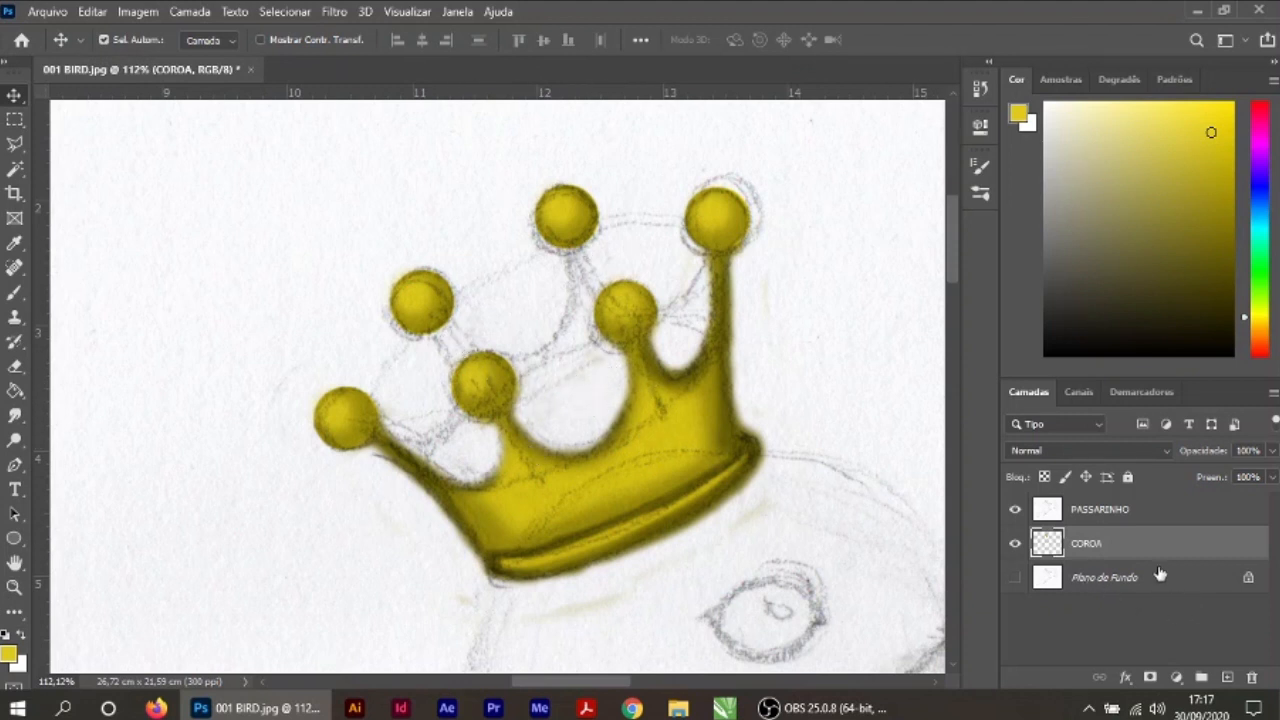
Step: Create a new layer named COROA ESCURA and place it directly beneath the COROA layer
{"action": "left_click", "coordinate": [1228, 678]}
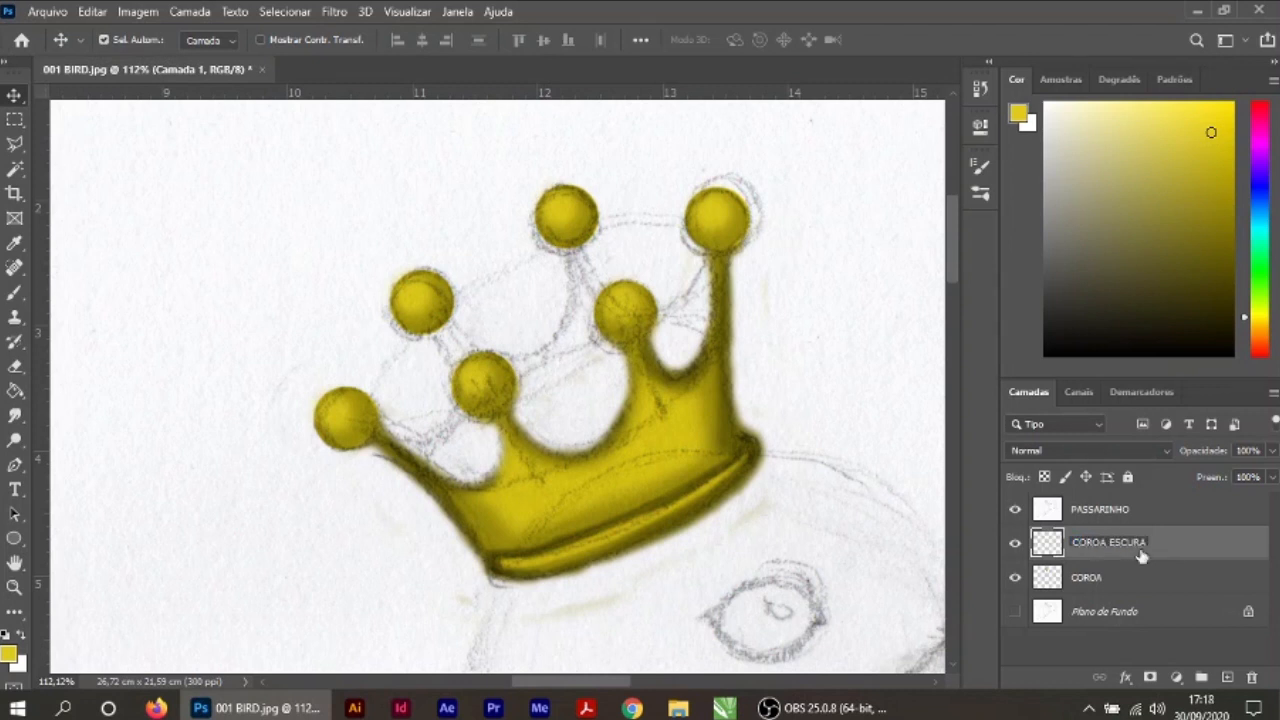
{"action": "key", "text": "Return"}
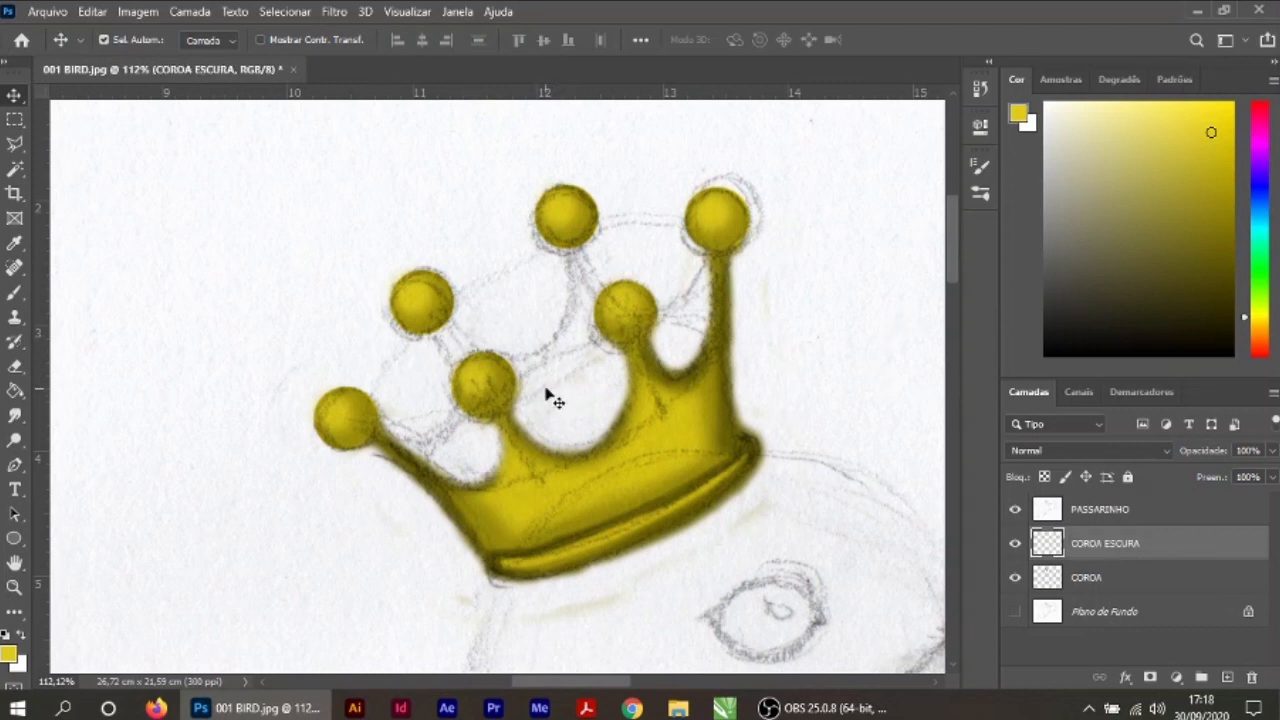
{"action": "left_click_drag", "start_coordinate": [1138, 594], "coordinate": [1148, 542]}
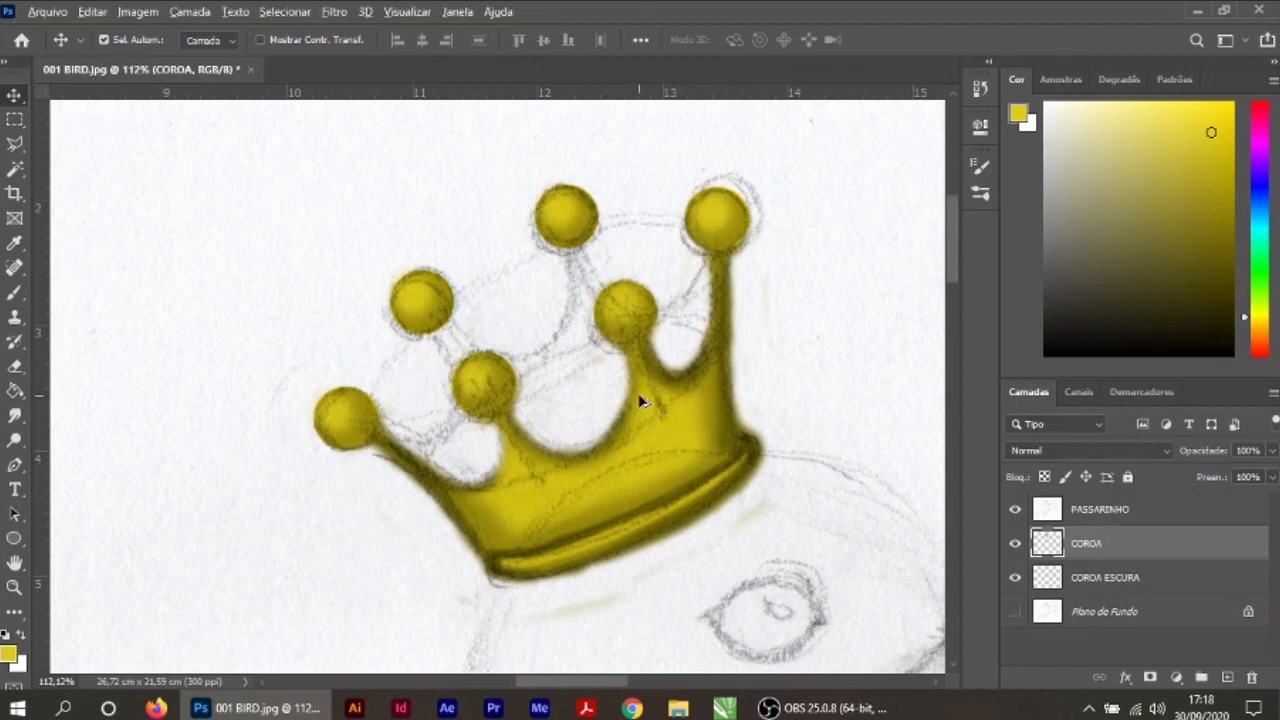
Step: Sample the crown's shaded yellow and set a darker olive brown of it as the foreground colour
{"action": "scroll", "coordinate": [641, 401], "scroll_direction": "up", "scroll_amount": 3}
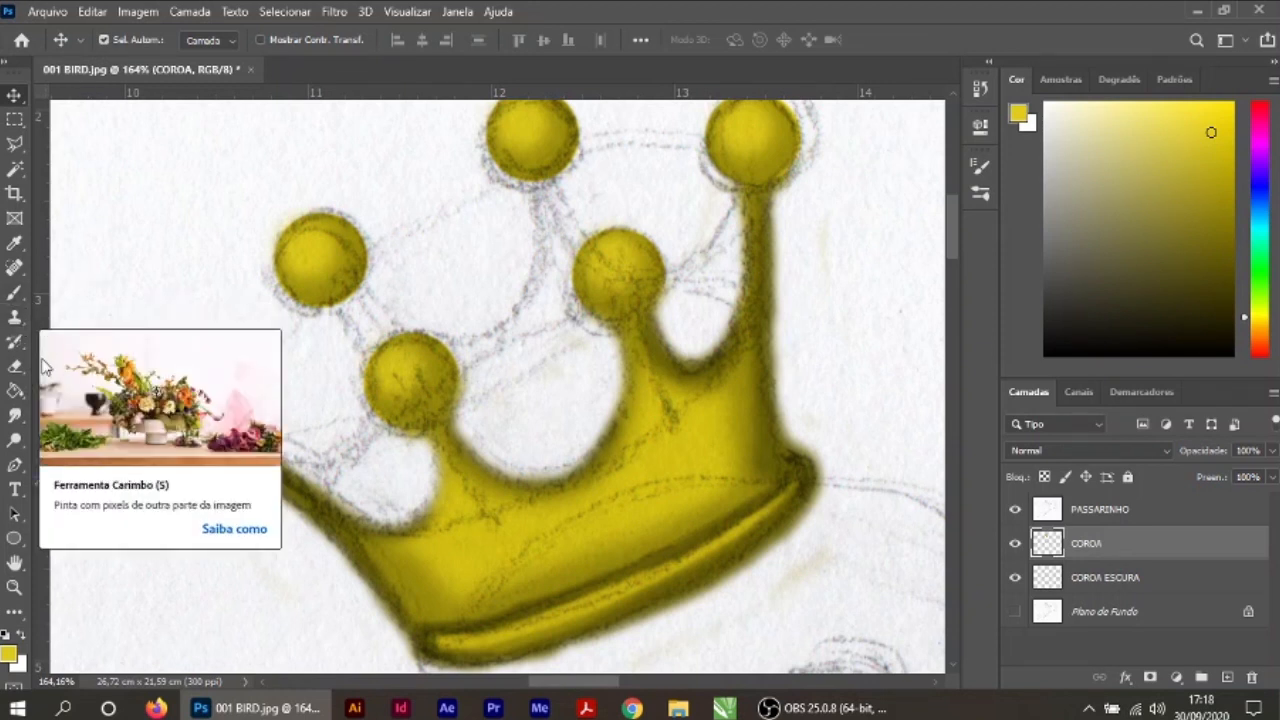
{"action": "left_click", "coordinate": [14, 244]}
{"action": "left_click", "coordinate": [670, 361]}
{"action": "left_click", "coordinate": [10, 652]}
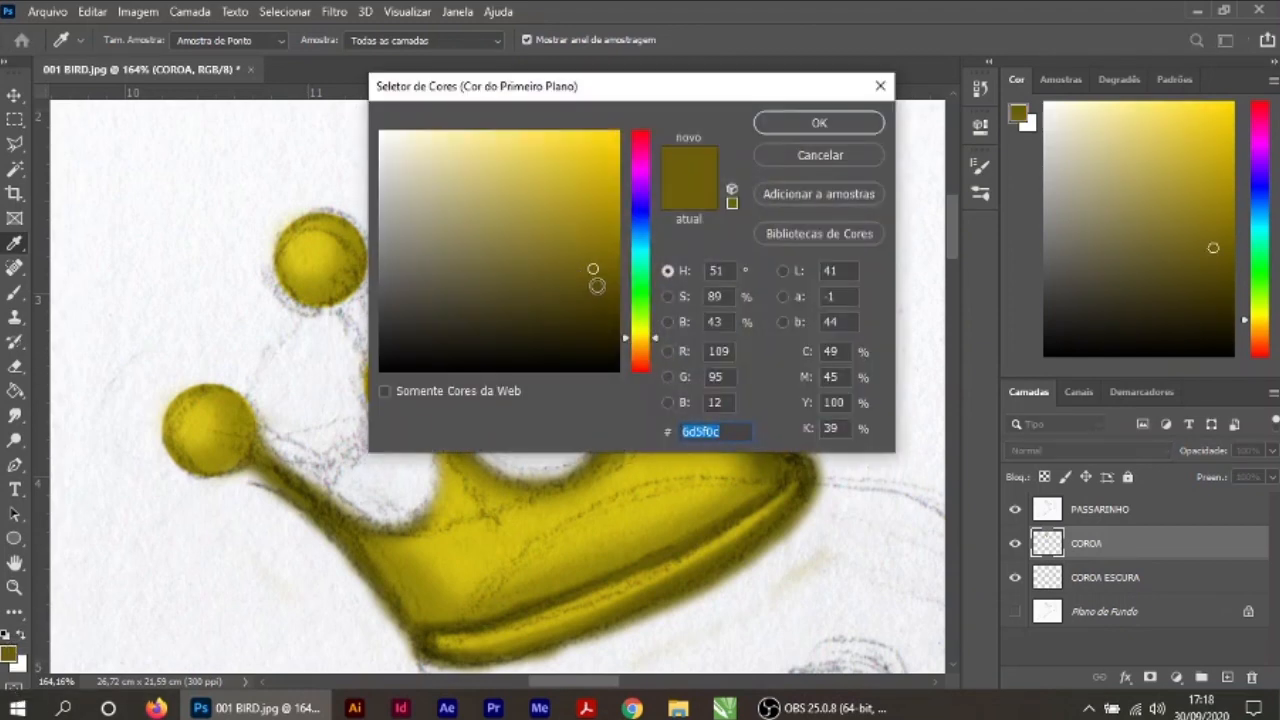
{"action": "left_click", "coordinate": [797, 120]}
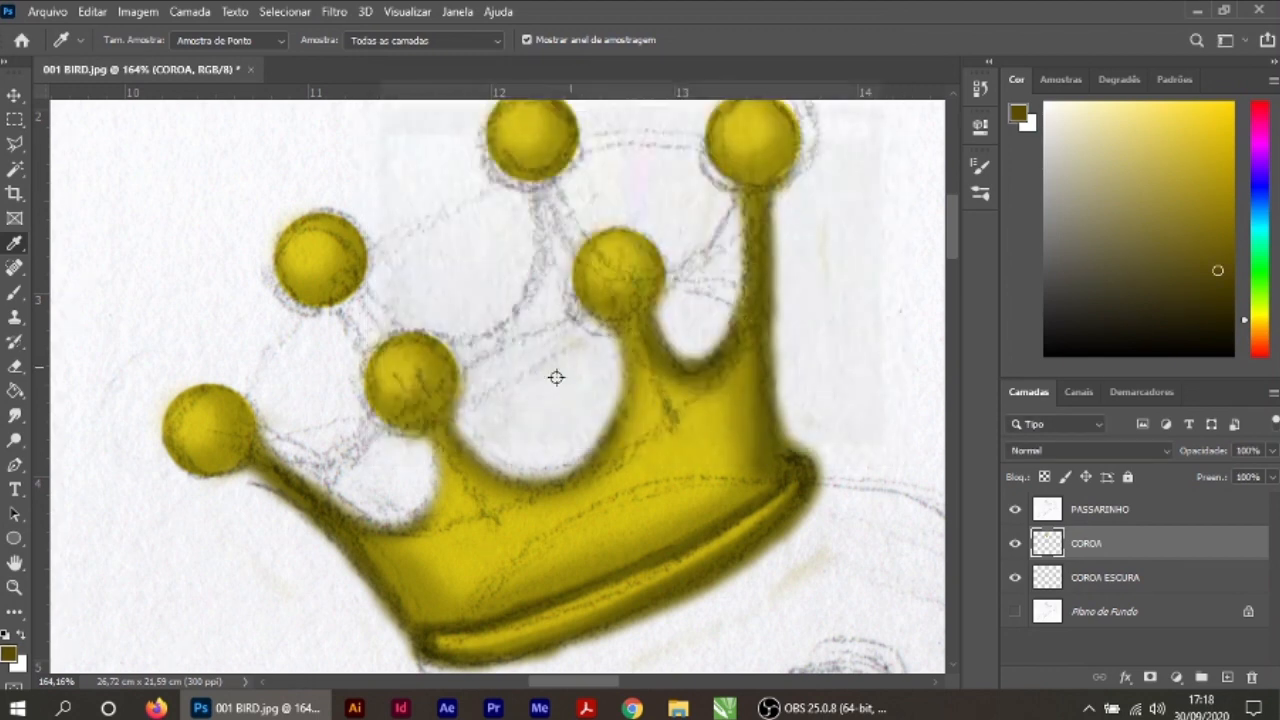
Step: Choose the Redondo duro brush at 35 px and make the COROA ESCURA layer active
{"action": "left_click", "coordinate": [14, 296]}
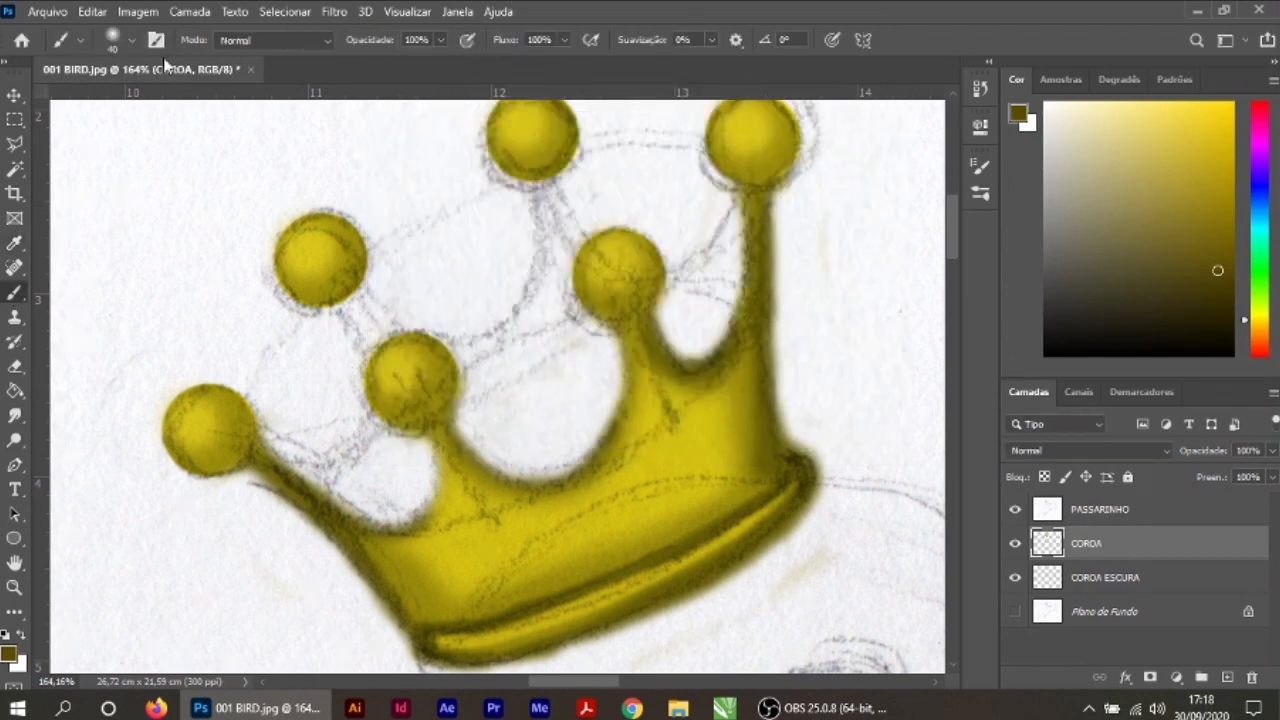
{"action": "left_click", "coordinate": [137, 38]}
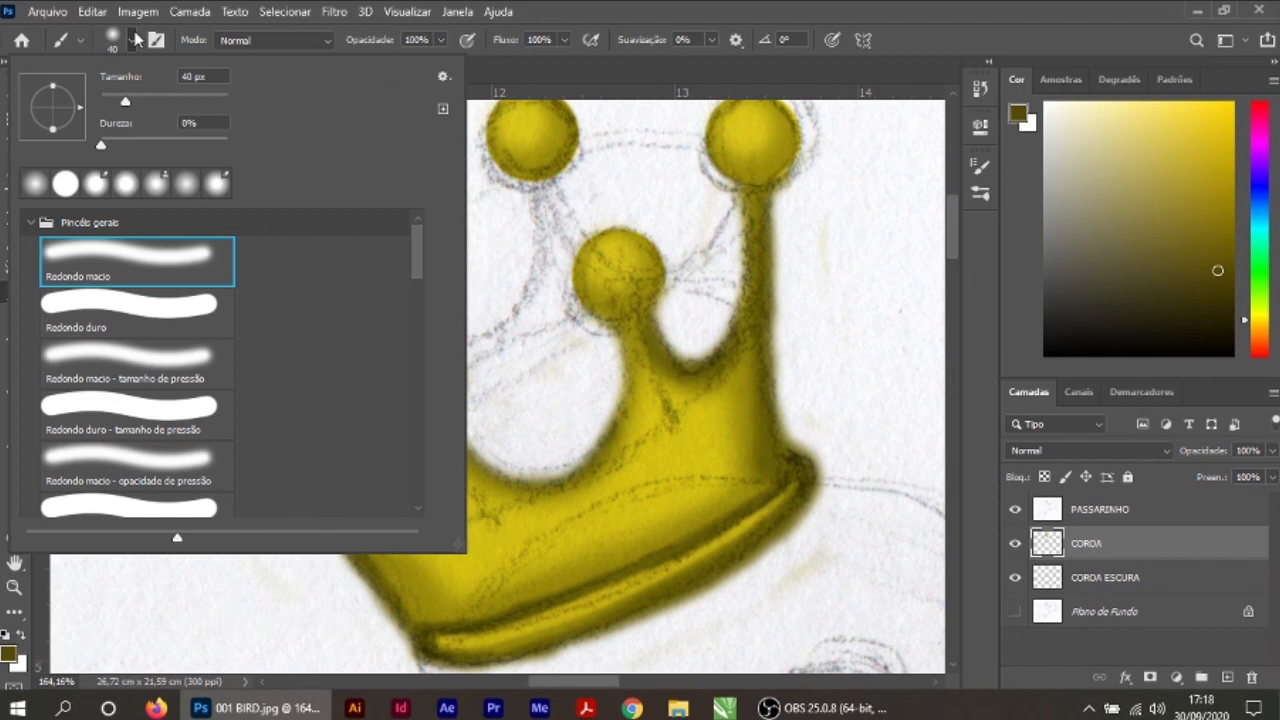
{"action": "left_click", "coordinate": [172, 318]}
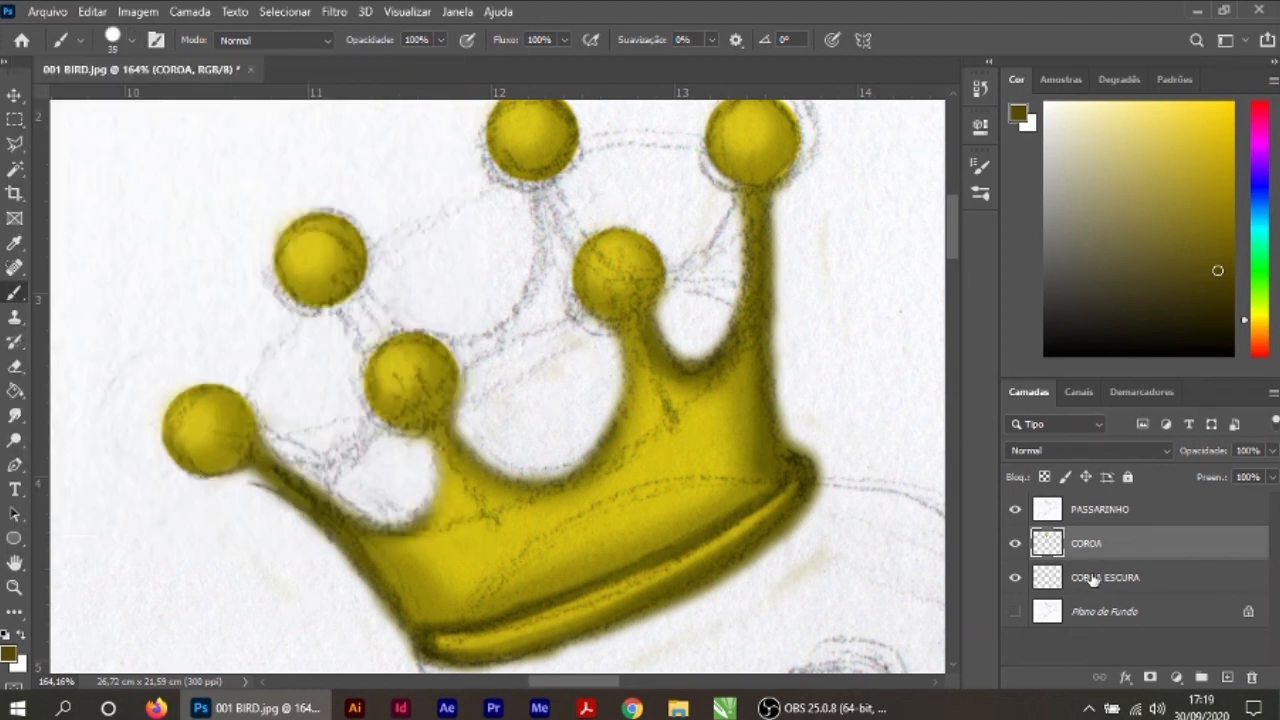
{"action": "left_click", "coordinate": [1093, 578]}
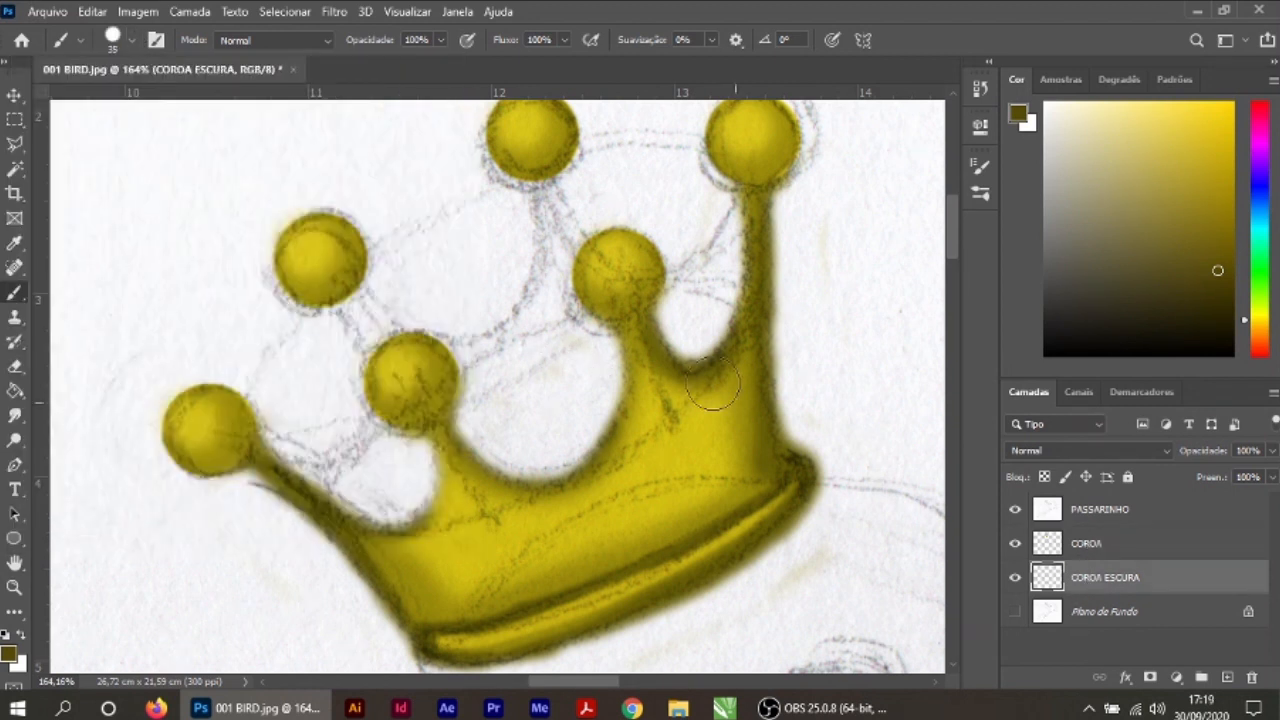
Step: Paint the crown's rear spikes and inner back wall in olive brown behind the yellow front
{"action": "left_click", "coordinate": [544, 190]}
{"action": "mouse_move", "coordinate": [544, 190]}
{"action": "left_mouse_down"}
{"action": "mouse_move", "coordinate": [585, 272]}
{"action": "mouse_move", "coordinate": [663, 285]}
{"action": "mouse_move", "coordinate": [698, 265]}
{"action": "mouse_move", "coordinate": [743, 190]}
{"action": "mouse_move", "coordinate": [715, 332]}
{"action": "mouse_move", "coordinate": [688, 375]}
{"action": "mouse_move", "coordinate": [701, 310]}
{"action": "mouse_move", "coordinate": [643, 340]}
{"action": "mouse_move", "coordinate": [608, 333]}
{"action": "mouse_move", "coordinate": [570, 294]}
{"action": "mouse_move", "coordinate": [556, 236]}
{"action": "mouse_move", "coordinate": [524, 336]}
{"action": "mouse_move", "coordinate": [472, 357]}
{"action": "mouse_move", "coordinate": [416, 348]}
{"action": "mouse_move", "coordinate": [355, 292]}
{"action": "left_mouse_up"}
{"action": "mouse_move", "coordinate": [258, 428]}
{"action": "left_mouse_down"}
{"action": "mouse_move", "coordinate": [342, 464]}
{"action": "mouse_move", "coordinate": [384, 438]}
{"action": "mouse_move", "coordinate": [396, 356]}
{"action": "mouse_move", "coordinate": [388, 474]}
{"action": "mouse_move", "coordinate": [356, 492]}
{"action": "mouse_move", "coordinate": [629, 393]}
{"action": "left_mouse_up"}
Step: Pick a near-black brown, enlarge the brush and shade the crown's interior in the gaps between the front spikes
{"action": "left_click", "coordinate": [1215, 312]}
{"action": "scroll", "coordinate": [595, 262], "scroll_direction": "up", "scroll_amount": 3}
{"action": "left_click", "coordinate": [131, 40]}
{"action": "key", "text": "bracketright"}
{"action": "key", "text": "bracketright"}
{"action": "key", "text": "bracketright"}
{"action": "key", "text": "bracketright"}
{"action": "key", "text": "bracketright"}
{"action": "key", "text": "bracketright"}
{"action": "key", "text": "bracketright"}
{"action": "left_click_drag", "start_coordinate": [700, 345], "coordinate": [735, 350]}
{"action": "left_click_drag", "start_coordinate": [300, 570], "coordinate": [335, 550]}
{"action": "mouse_move", "coordinate": [460, 490]}
{"action": "left_mouse_down"}
{"action": "mouse_move", "coordinate": [646, 428]}
{"action": "mouse_move", "coordinate": [510, 425]}
{"action": "left_mouse_up"}
{"action": "left_click_drag", "start_coordinate": [835, 415], "coordinate": [840, 450]}
Step: Erase the stray paint outside the crown's left edge
{"action": "left_click", "coordinate": [14, 95]}
{"action": "left_click", "coordinate": [240, 590]}
{"action": "left_click", "coordinate": [14, 366]}
{"action": "left_click", "coordinate": [228, 586]}
Step: On COROA ESCURA, soften the brown edges around the gap beside the leftmost tip with a soft 25 px eraser
{"action": "left_click", "coordinate": [14, 95]}
{"action": "left_click", "coordinate": [530, 496]}
{"action": "scroll", "coordinate": [322, 441], "scroll_direction": "up", "scroll_amount": 3}
{"action": "left_click_drag", "start_coordinate": [322, 441], "coordinate": [576, 373]}
{"action": "left_click", "coordinate": [14, 366]}
{"action": "mouse_move", "coordinate": [264, 412]}
{"action": "left_mouse_down"}
{"action": "mouse_move", "coordinate": [508, 345]}
{"action": "mouse_move", "coordinate": [445, 170]}
{"action": "left_mouse_up"}
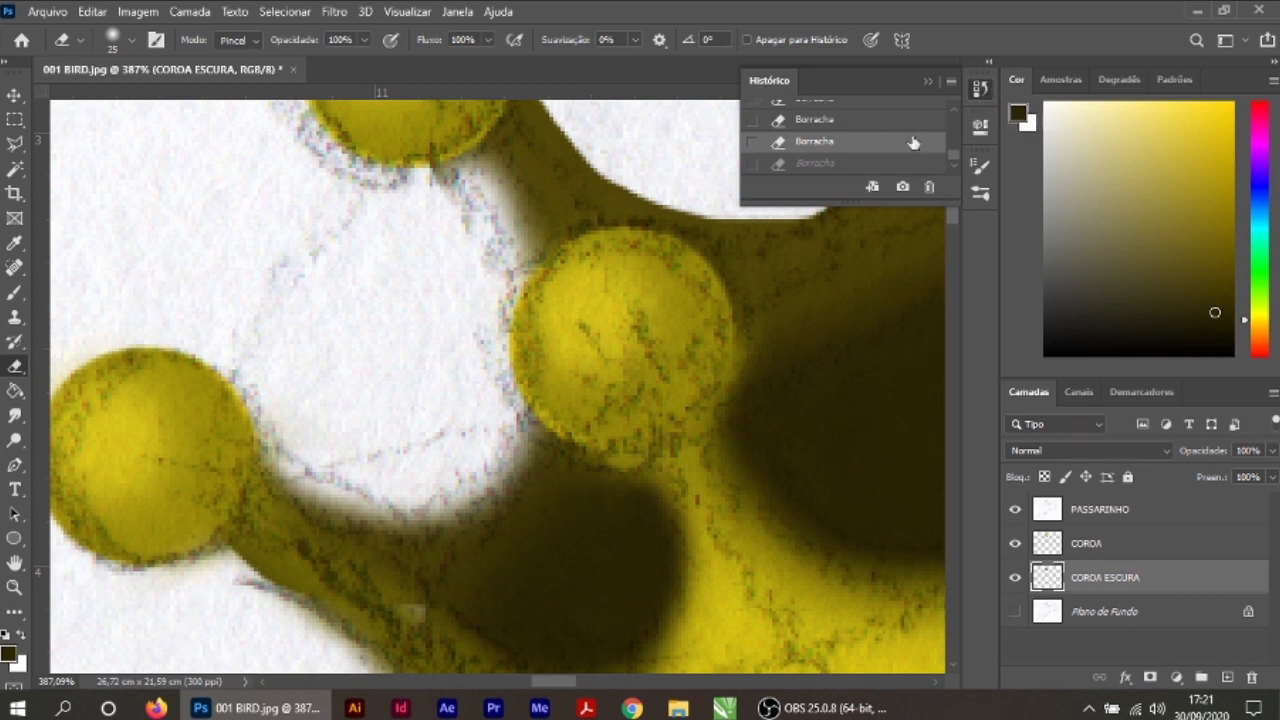
Step: Review the earliest eraser and brush states of the crown in the document history
{"action": "left_click_drag", "start_coordinate": [953, 158], "coordinate": [957, 114]}
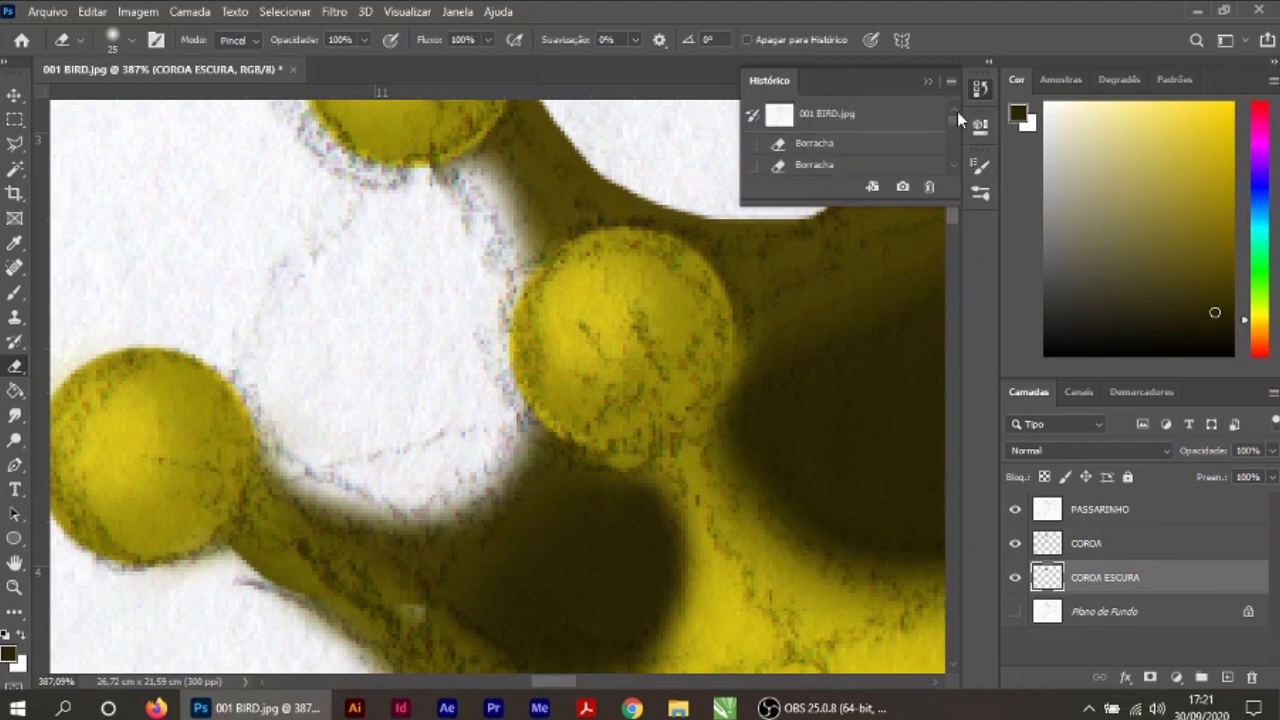
{"action": "left_click", "coordinate": [835, 145]}
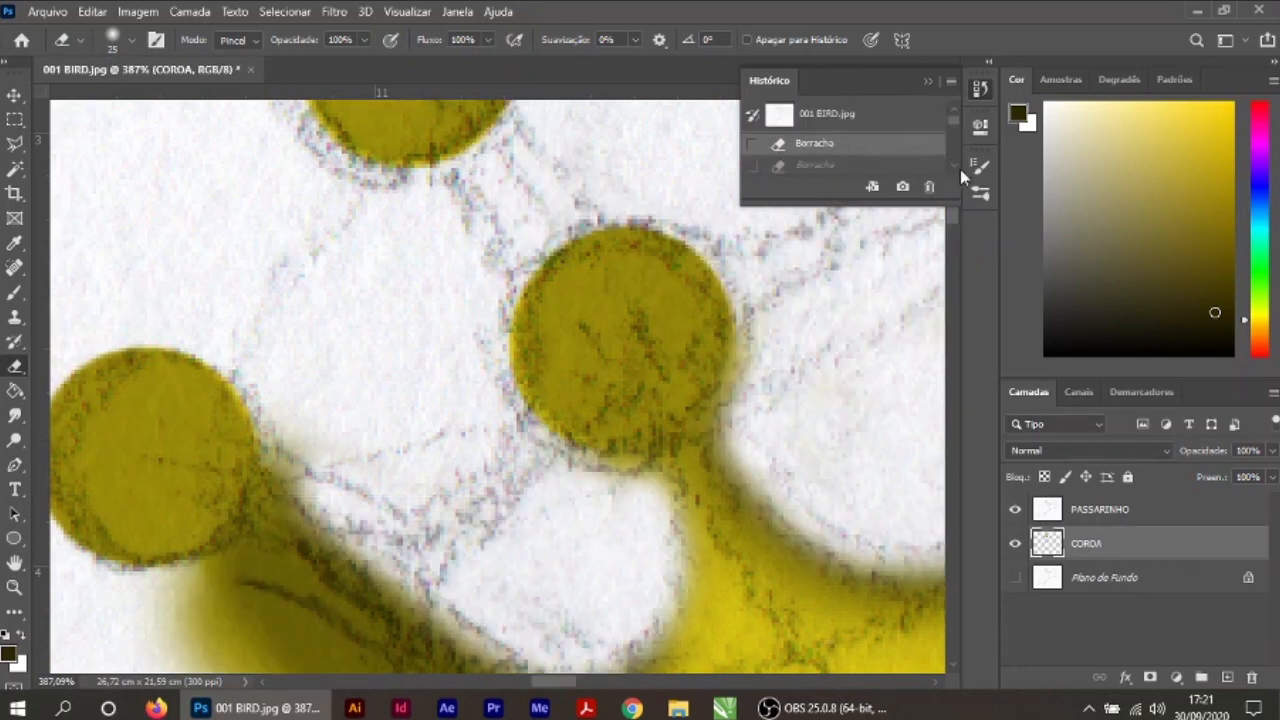
{"action": "scroll", "coordinate": [953, 162], "scroll_direction": "down", "scroll_amount": 3}
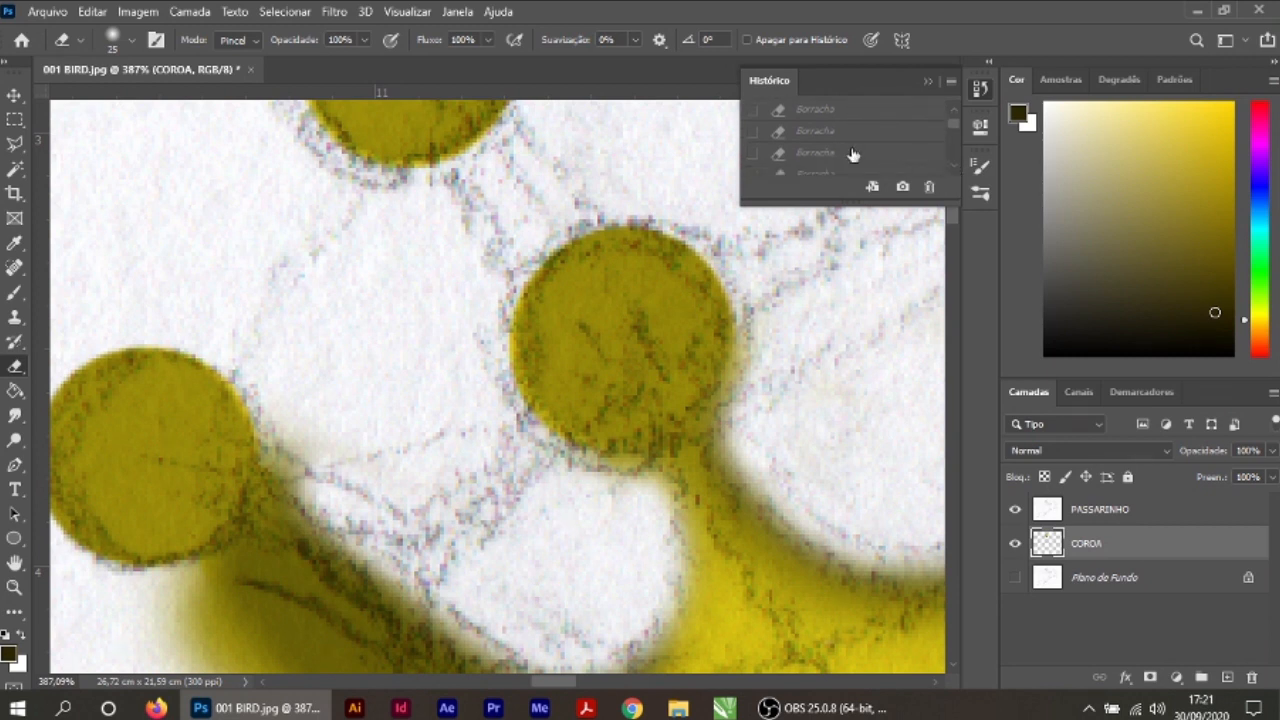
{"action": "left_click", "coordinate": [815, 153]}
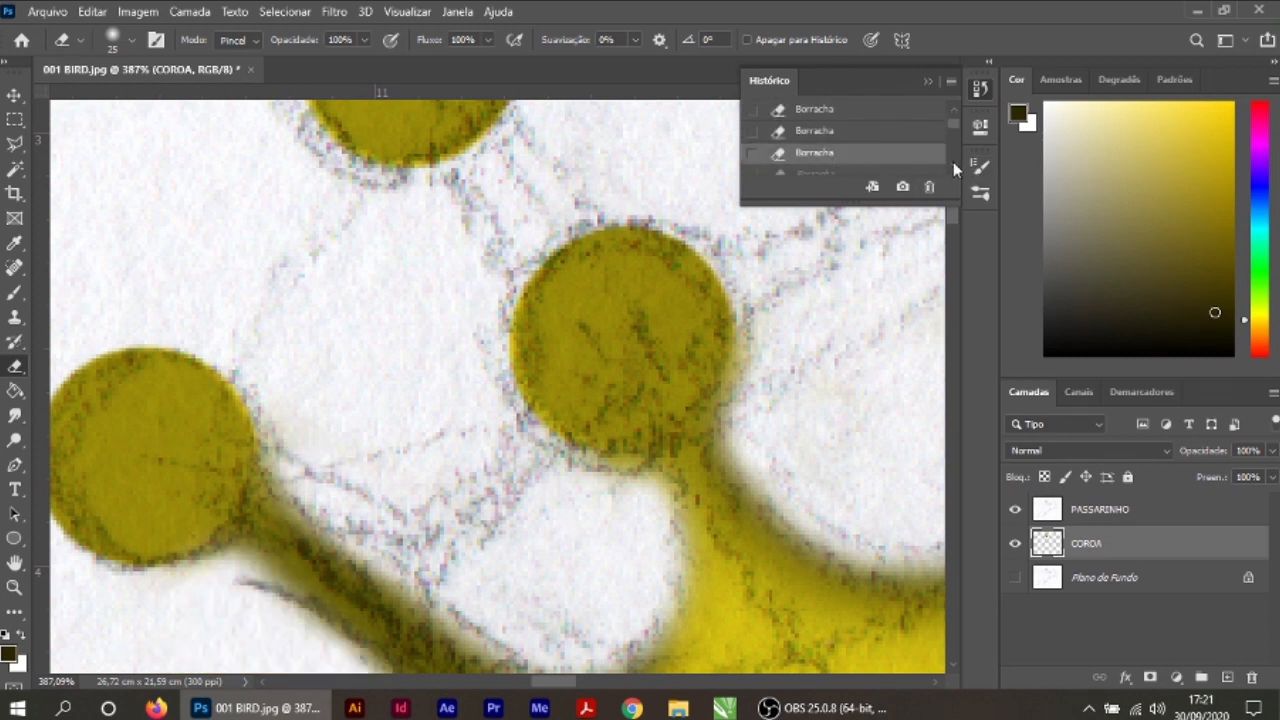
{"action": "left_click", "coordinate": [954, 164]}
{"action": "left_click", "coordinate": [826, 167]}
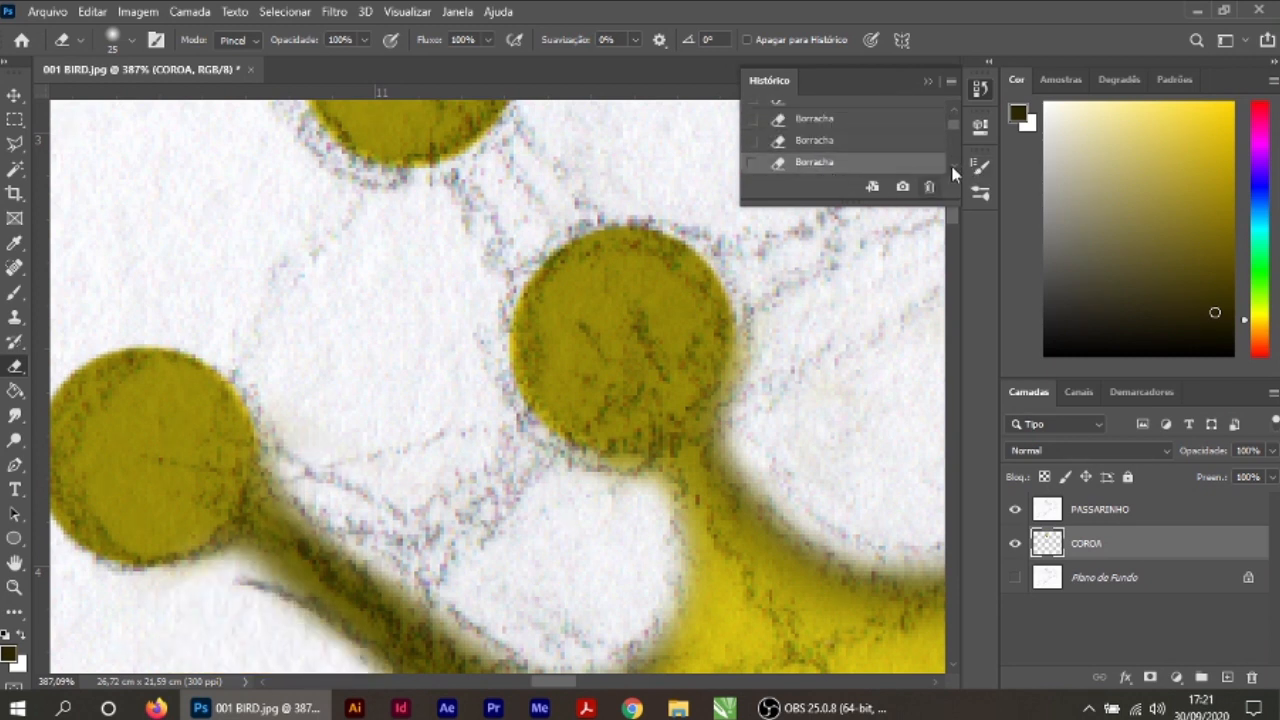
{"action": "key", "text": "ctrl+z"}
{"action": "left_click", "coordinate": [954, 166]}
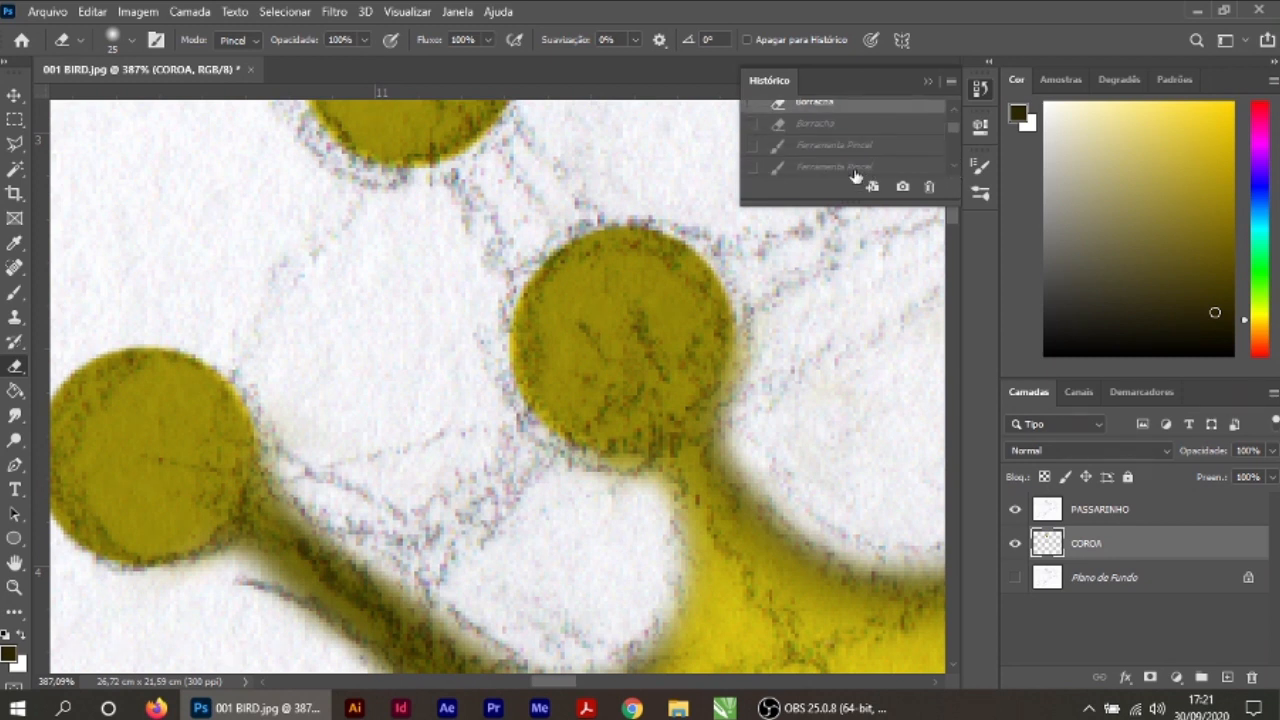
{"action": "left_click", "coordinate": [855, 176]}
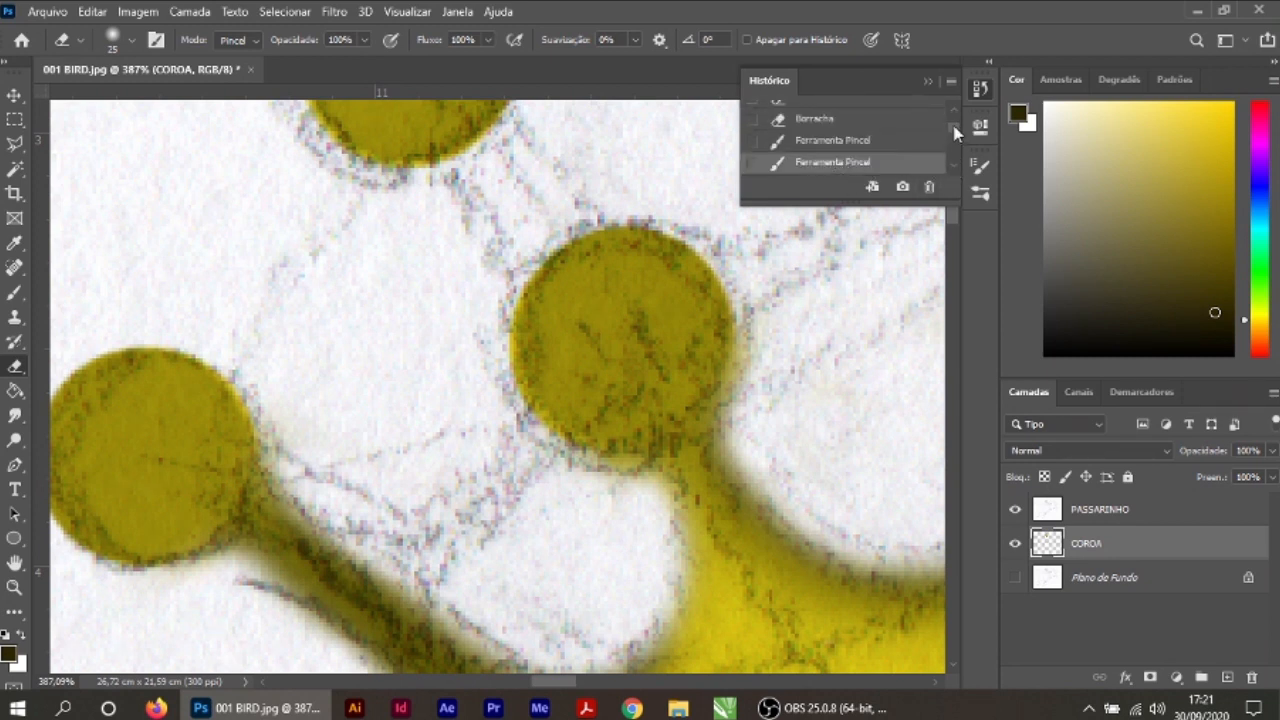
{"action": "key", "text": "ctrl+z"}
{"action": "key", "text": "ctrl+z"}
{"action": "key", "text": "ctrl+z"}
Step: Review the history states of the brush strokes on the COROA ESCURA layer
{"action": "left_click", "coordinate": [859, 141]}
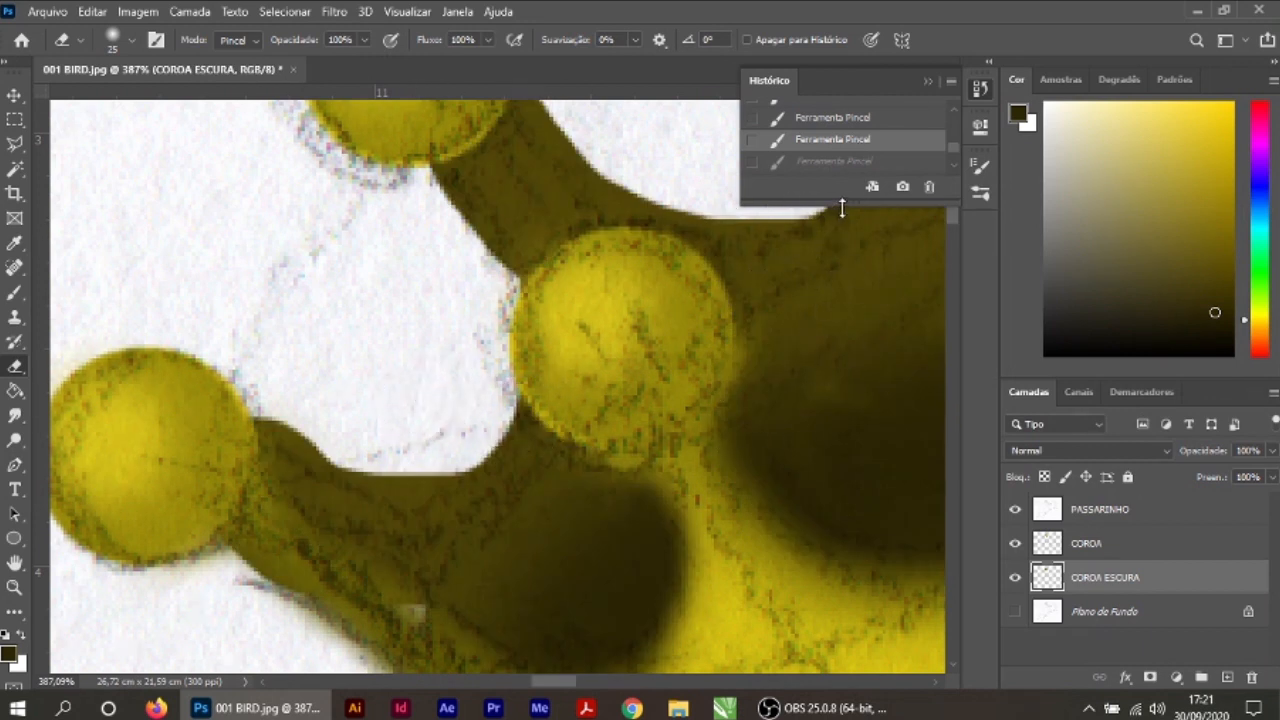
{"action": "left_click", "coordinate": [848, 164]}
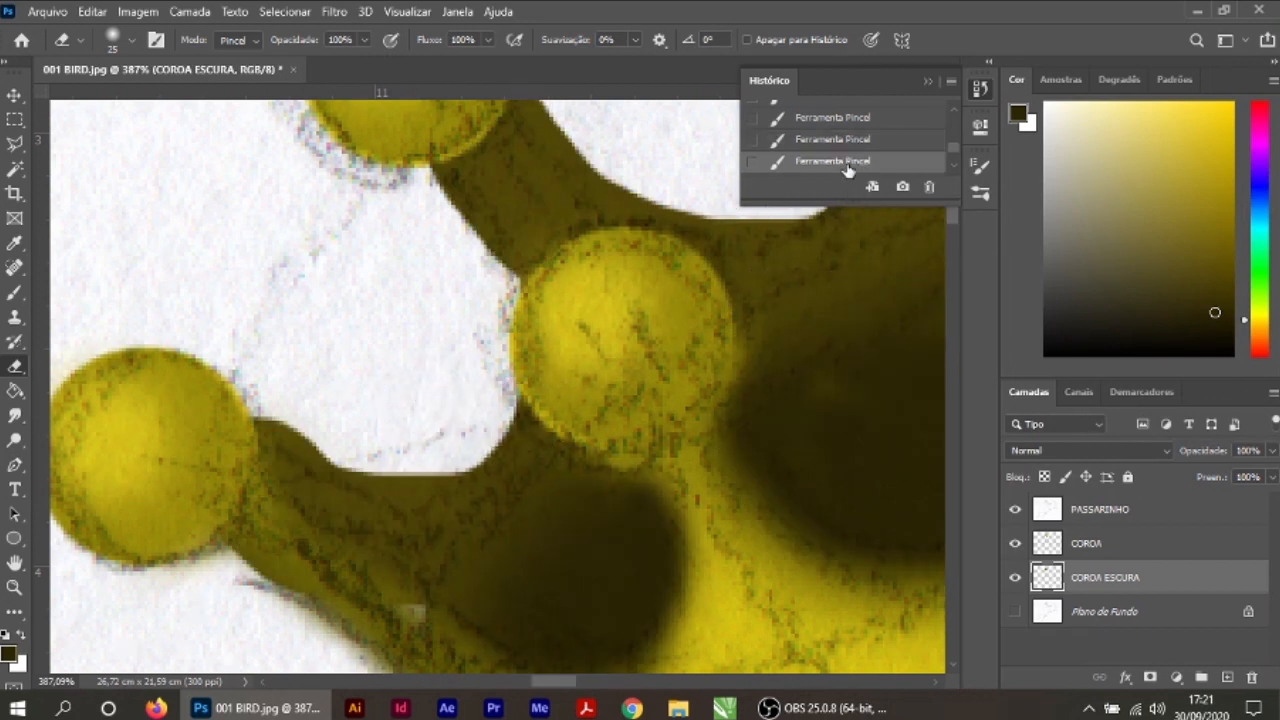
{"action": "key", "text": "ctrl+z"}
{"action": "key", "text": "ctrl+z"}
{"action": "key", "text": "ctrl+z"}
{"action": "key", "text": "ctrl+z"}
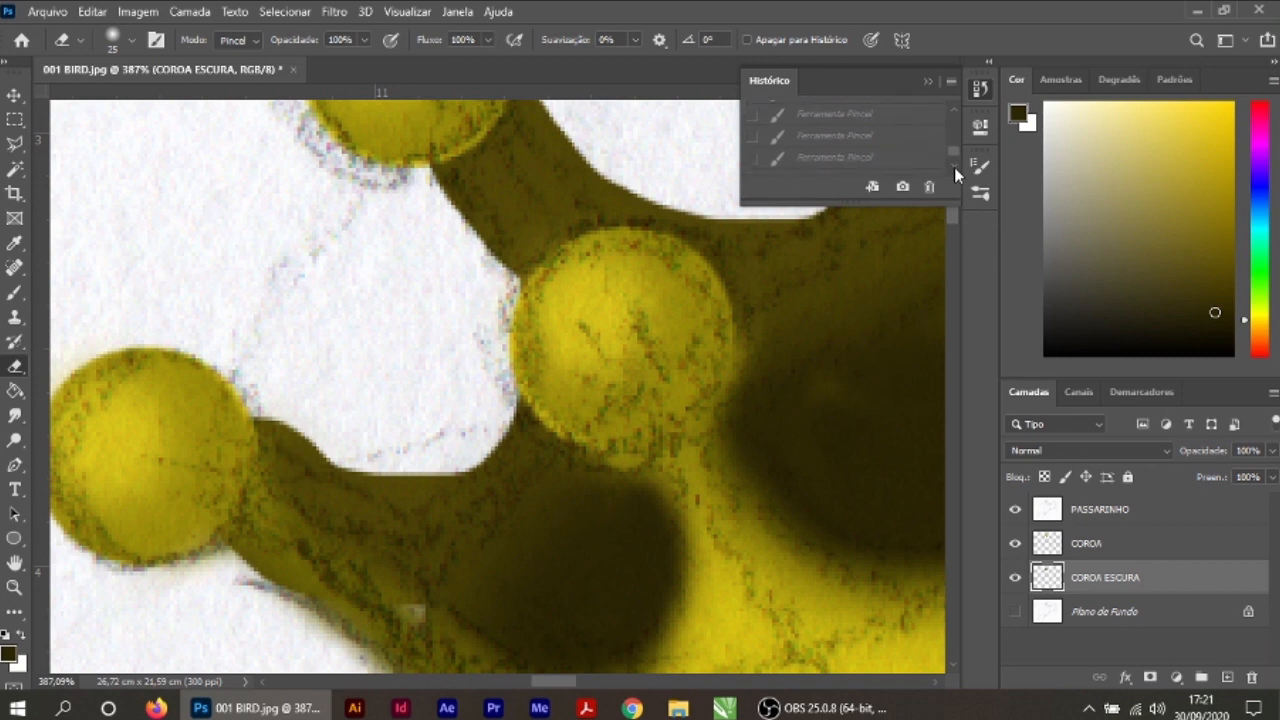
{"action": "left_click_drag", "start_coordinate": [952, 152], "coordinate": [952, 163]}
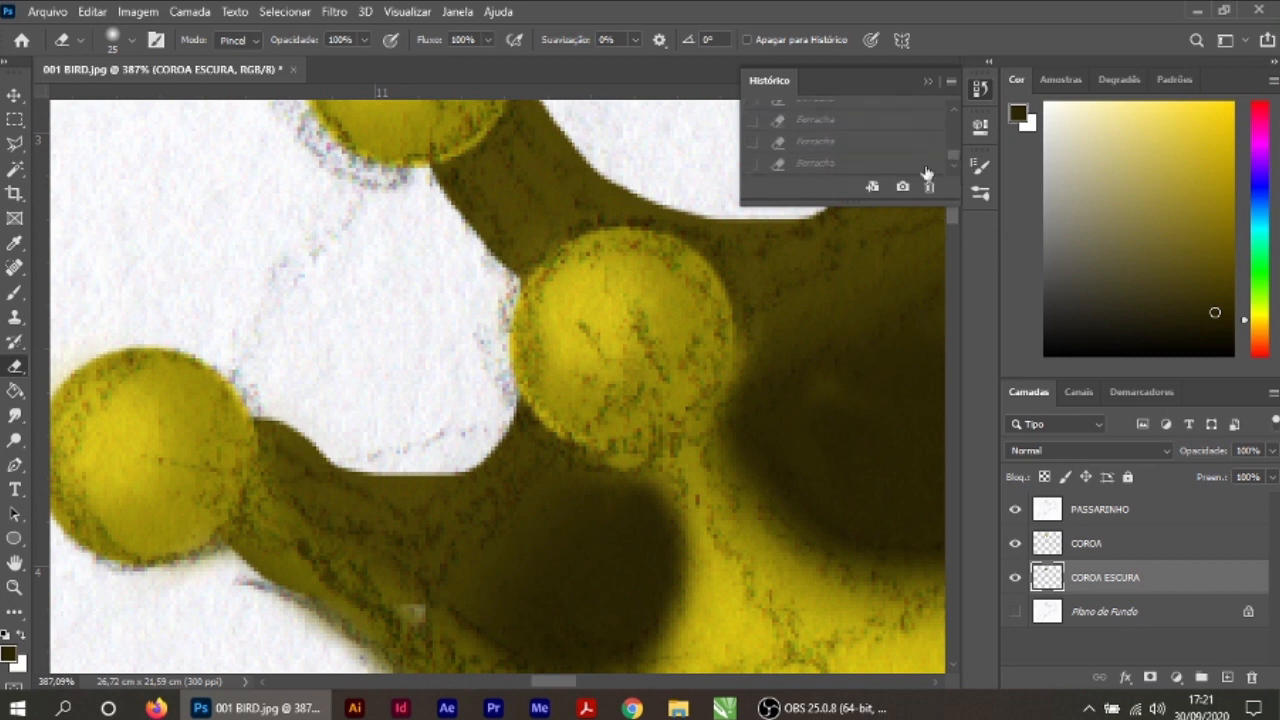
Step: Restore the latest eraser state in the history, then step back two eraser strokes
{"action": "left_click", "coordinate": [808, 162]}
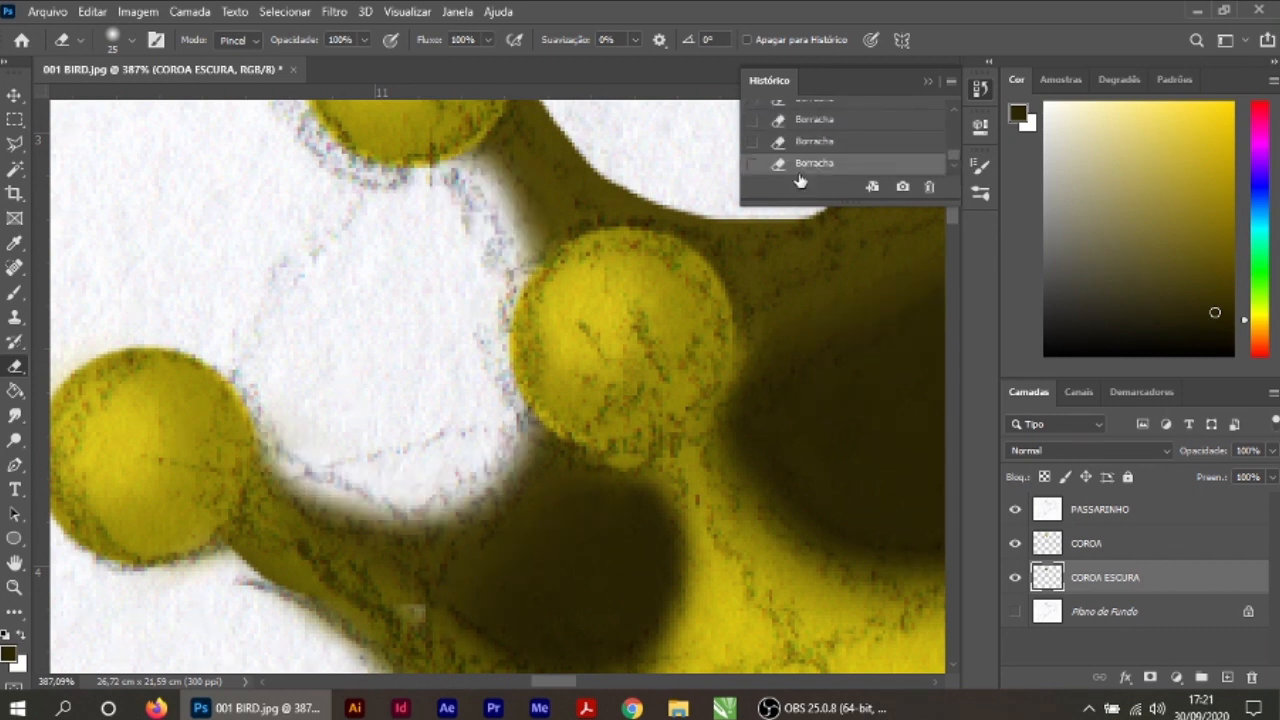
{"action": "left_click", "coordinate": [818, 143]}
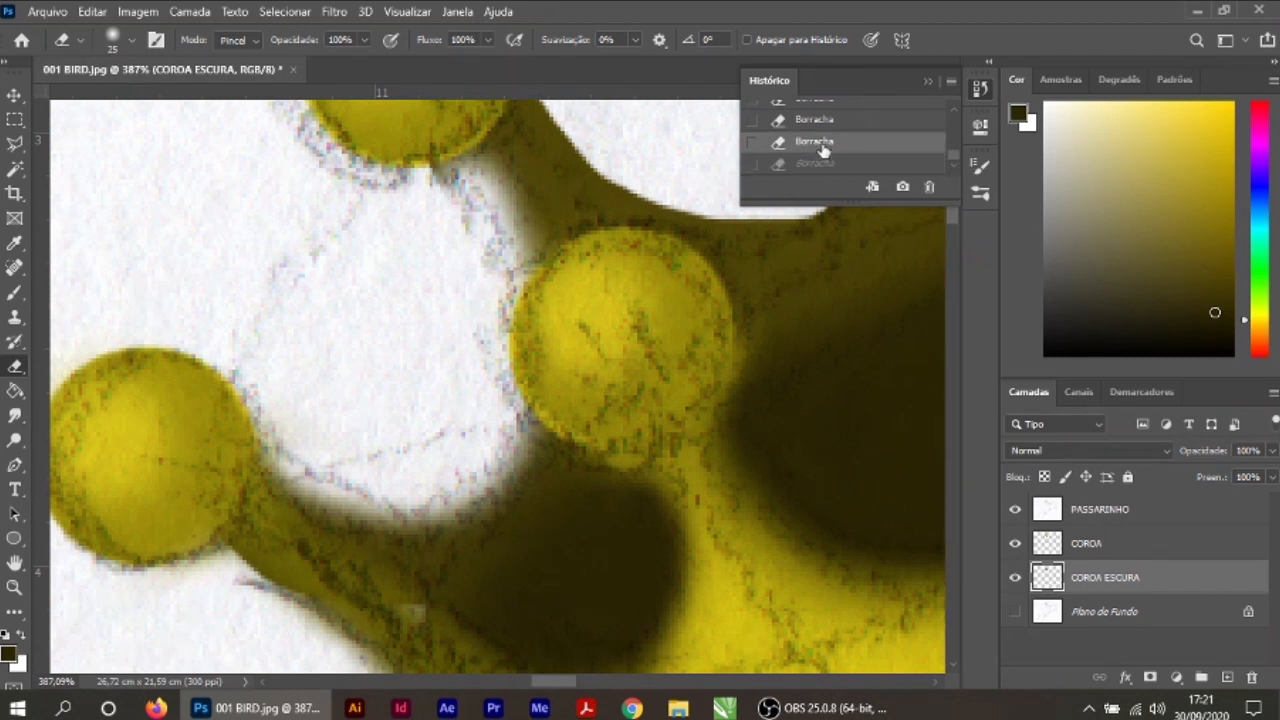
{"action": "left_click", "coordinate": [820, 121]}
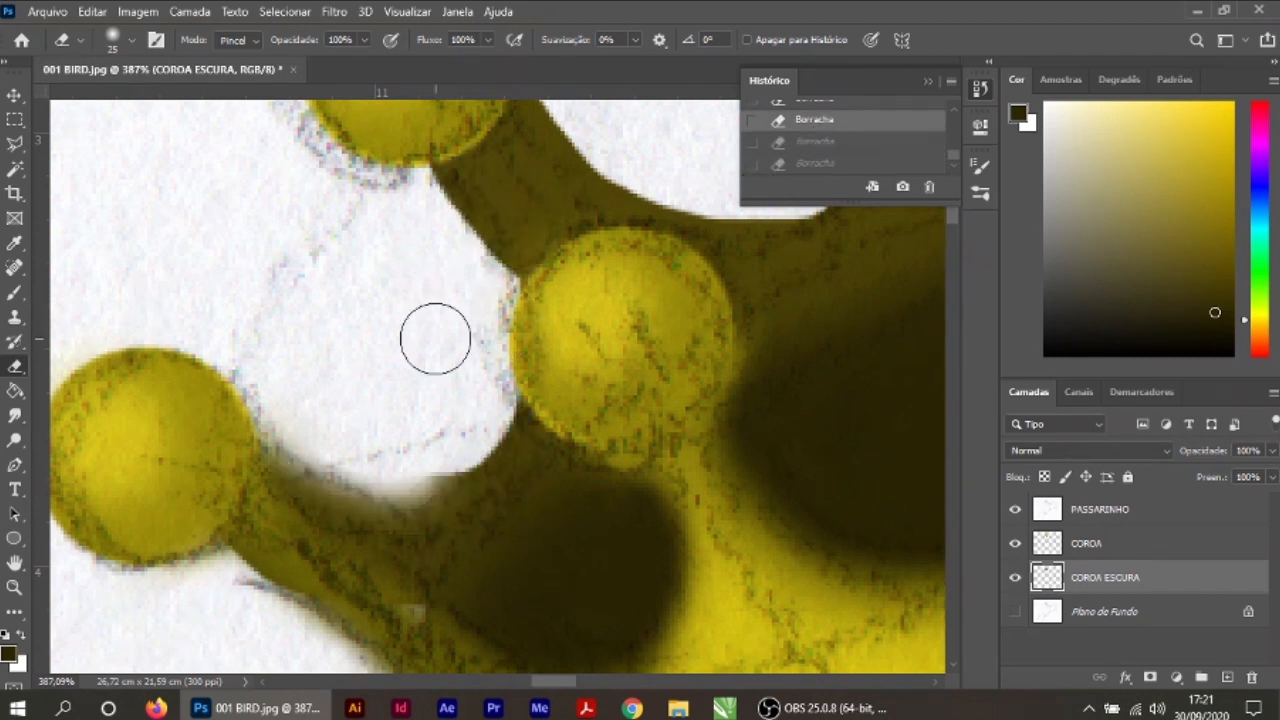
Step: Erase the overspill along the rear spikes and the curved gaps between them on COROA ESCURA
{"action": "mouse_move", "coordinate": [417, 198]}
{"action": "left_mouse_down"}
{"action": "mouse_move", "coordinate": [303, 451]}
{"action": "mouse_move", "coordinate": [435, 492]}
{"action": "left_mouse_up"}
{"action": "left_click_drag", "start_coordinate": [628, 234], "coordinate": [440, 394]}
{"action": "left_click_drag", "start_coordinate": [347, 242], "coordinate": [699, 228]}
{"action": "mouse_move", "coordinate": [619, 260]}
{"action": "left_mouse_down"}
{"action": "mouse_move", "coordinate": [497, 486]}
{"action": "mouse_move", "coordinate": [509, 484]}
{"action": "left_mouse_up"}
{"action": "left_click_drag", "start_coordinate": [580, 285], "coordinate": [580, 440]}
{"action": "left_click_drag", "start_coordinate": [672, 240], "coordinate": [713, 395]}
{"action": "left_click_drag", "start_coordinate": [880, 458], "coordinate": [630, 438]}
{"action": "scroll", "coordinate": [700, 451], "scroll_direction": "down", "scroll_amount": 5}
{"action": "scroll", "coordinate": [706, 450], "scroll_direction": "up", "scroll_amount": 5}
Step: Sample the brown of the rear spike and fill in its right edge with a smaller soft brush
{"action": "key", "text": "b"}
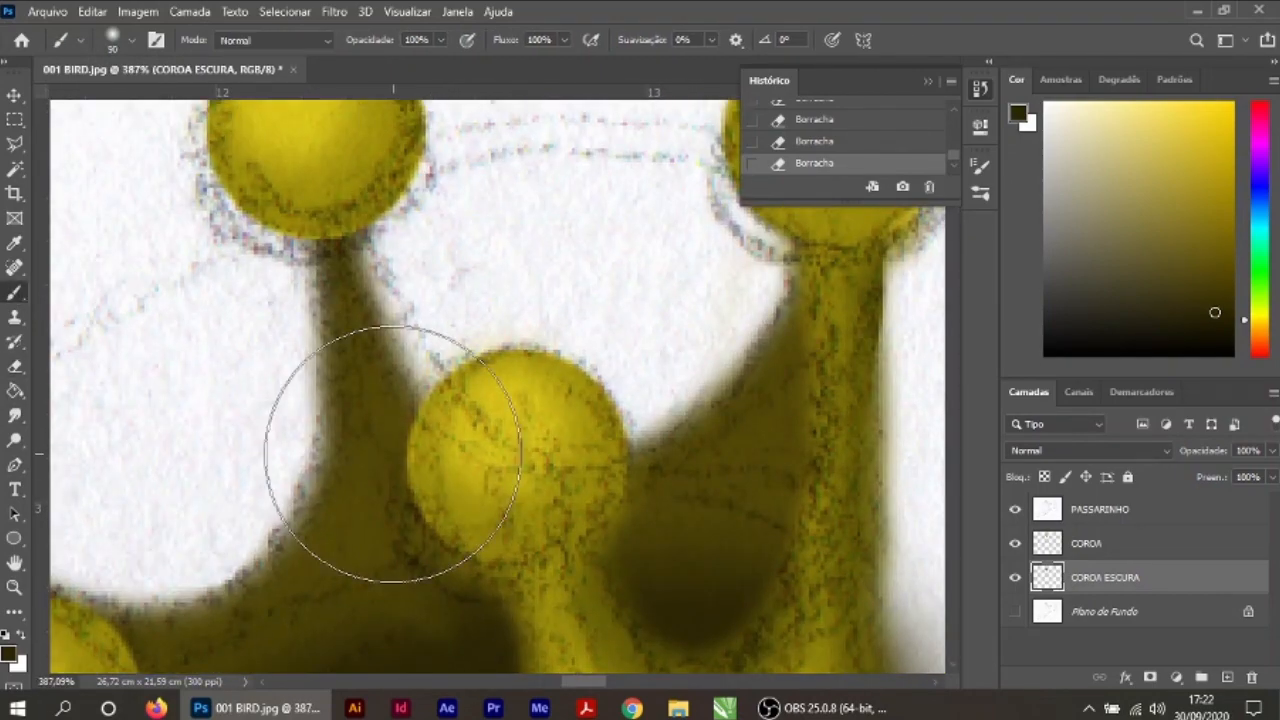
{"action": "left_click", "coordinate": [375, 400], "text": "alt"}
{"action": "key", "text": "bracketleft"}
{"action": "key", "text": "bracketleft"}
{"action": "key", "text": "bracketleft"}
{"action": "key", "text": "bracketleft"}
{"action": "key", "text": "bracketleft"}
{"action": "key", "text": "bracketleft"}
{"action": "key", "text": "bracketleft"}
{"action": "key", "text": "bracketleft"}
{"action": "key", "text": "bracketleft"}
{"action": "mouse_move", "coordinate": [362, 244]}
{"action": "left_mouse_down"}
{"action": "mouse_move", "coordinate": [424, 384]}
{"action": "mouse_move", "coordinate": [412, 352]}
{"action": "left_mouse_up"}
Step: Erase the excess brown around the tall rear spike and neighbouring edges, enlarging the eraser for the wider areas
{"action": "scroll", "coordinate": [500, 305], "scroll_direction": "down", "scroll_amount": 7}
{"action": "scroll", "coordinate": [508, 332], "scroll_direction": "up", "scroll_amount": 7}
{"action": "key", "text": "e"}
{"action": "left_click_drag", "start_coordinate": [384, 214], "coordinate": [537, 377]}
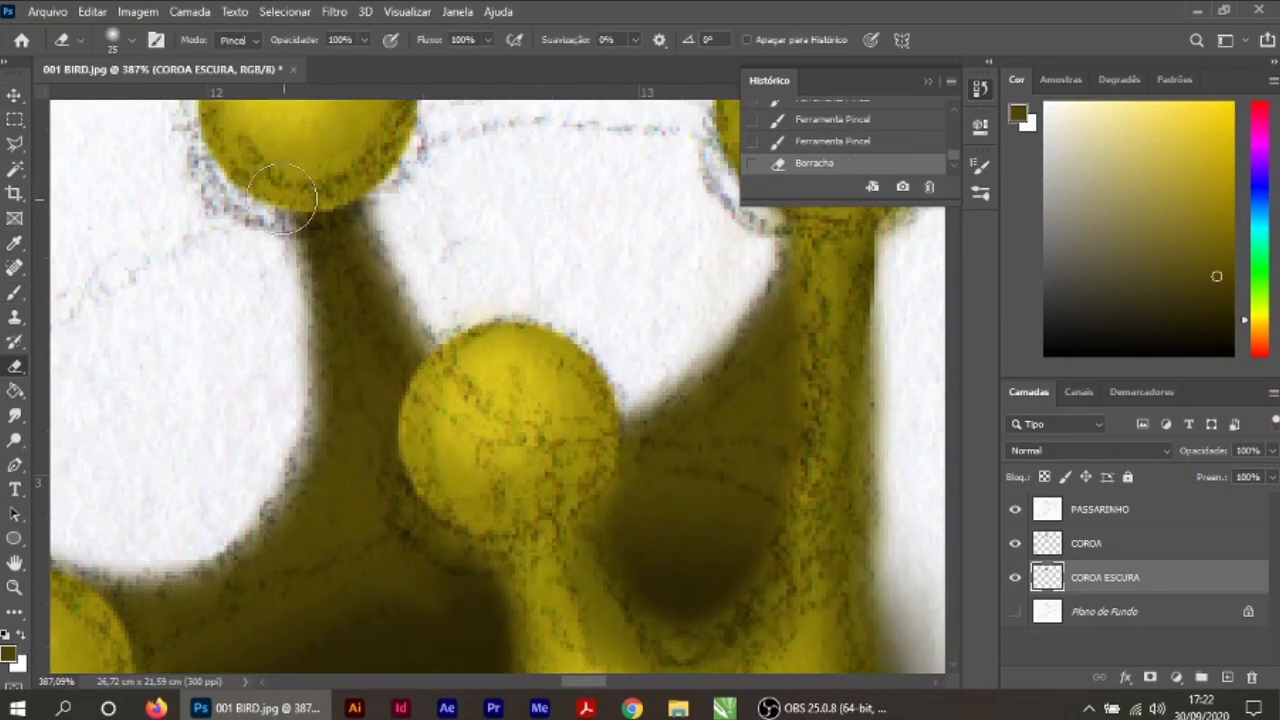
{"action": "scroll", "coordinate": [606, 508], "scroll_direction": "down", "scroll_amount": 12}
{"action": "left_click_drag", "start_coordinate": [697, 593], "coordinate": [660, 506]}
{"action": "key", "text": "bracketright"}
{"action": "key", "text": "bracketright"}
{"action": "key", "text": "bracketright"}
{"action": "key", "text": "bracketright"}
{"action": "key", "text": "bracketright"}
{"action": "left_click_drag", "start_coordinate": [557, 374], "coordinate": [572, 380]}
{"action": "key", "text": "v"}
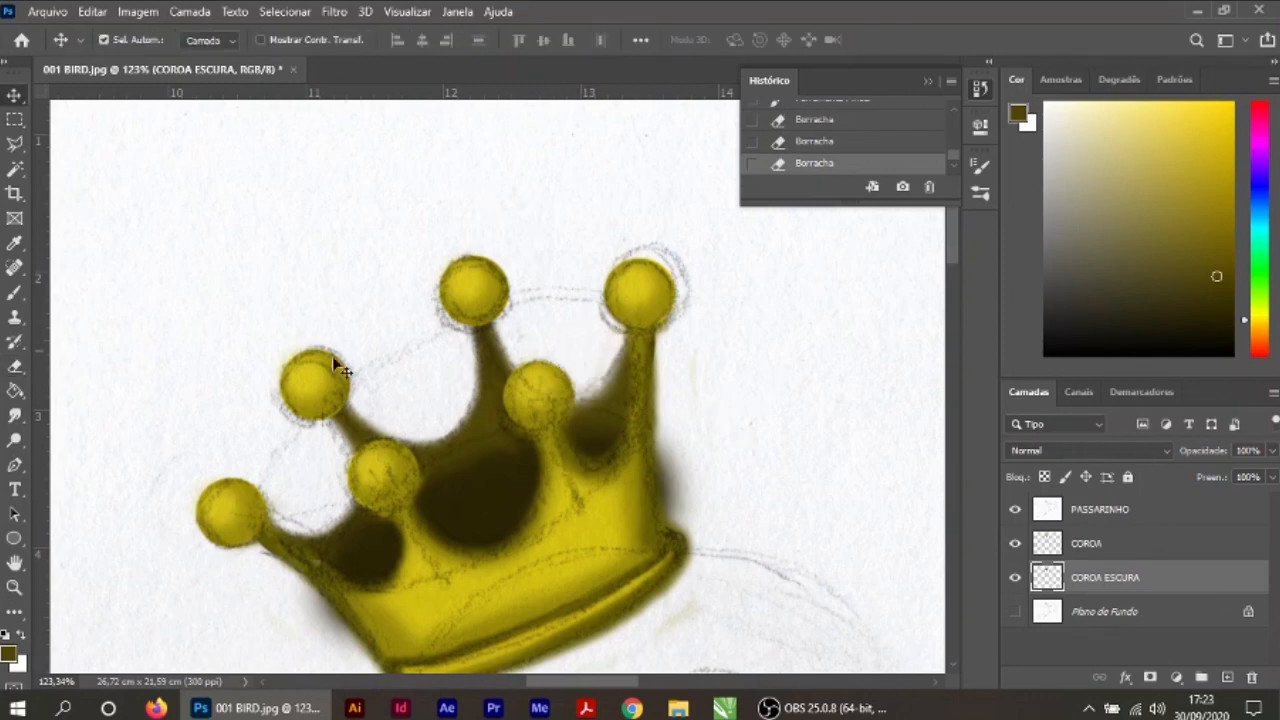
Step: Make the COROA layer active, set a dark olive foreground colour and ready the brush
{"action": "left_click", "coordinate": [303, 415]}
{"action": "scroll", "coordinate": [500, 335], "scroll_direction": "up", "scroll_amount": 12}
{"action": "left_click", "coordinate": [9, 653]}
{"action": "left_click", "coordinate": [450, 460]}
{"action": "key", "text": "Return"}
{"action": "key", "text": "b"}
Step: Paint soft dark olive shadows along the lower-right side of the crown's round tips
{"action": "mouse_move", "coordinate": [376, 318]}
{"action": "left_mouse_down"}
{"action": "mouse_move", "coordinate": [398, 300]}
{"action": "mouse_move", "coordinate": [270, 293]}
{"action": "left_mouse_up"}
{"action": "scroll", "coordinate": [660, 358], "scroll_direction": "down", "scroll_amount": 7}
{"action": "left_click_drag", "start_coordinate": [337, 410], "coordinate": [218, 507]}
{"action": "left_click_drag", "start_coordinate": [397, 518], "coordinate": [397, 406]}
{"action": "left_click_drag", "start_coordinate": [173, 530], "coordinate": [106, 634]}
{"action": "left_click_drag", "start_coordinate": [343, 560], "coordinate": [442, 496]}
{"action": "mouse_move", "coordinate": [612, 412]}
{"action": "left_mouse_down"}
{"action": "mouse_move", "coordinate": [713, 376]}
{"action": "mouse_move", "coordinate": [616, 481]}
{"action": "left_mouse_up"}
{"action": "left_click_drag", "start_coordinate": [822, 290], "coordinate": [670, 325]}
{"action": "key", "text": "v"}
{"action": "scroll", "coordinate": [560, 449], "scroll_direction": "down", "scroll_amount": 7}
{"action": "scroll", "coordinate": [511, 566], "scroll_direction": "up", "scroll_amount": 9}
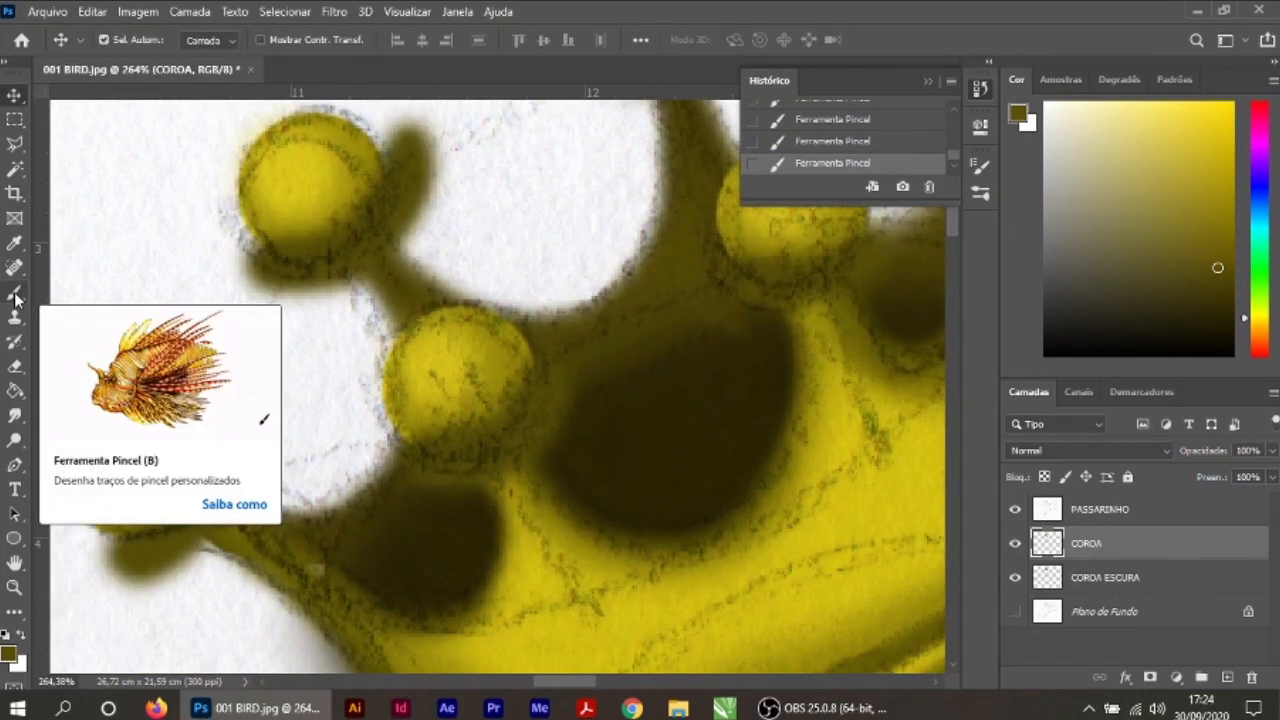
Step: Try a thin shadow in the sampled near-black brown on the leftmost tip's lower-right edge with a 9 px brush
{"action": "key", "text": "i"}
{"action": "left_click", "coordinate": [430, 545]}
{"action": "scroll", "coordinate": [150, 410], "scroll_direction": "up", "scroll_amount": 3}
{"action": "key", "text": "b"}
{"action": "left_click_drag", "start_coordinate": [223, 443], "coordinate": [255, 428]}
{"action": "scroll", "coordinate": [500, 510], "scroll_direction": "down", "scroll_amount": 4}
{"action": "scroll", "coordinate": [510, 510], "scroll_direction": "up", "scroll_amount": 5}
{"action": "key", "text": "ctrl+z"}
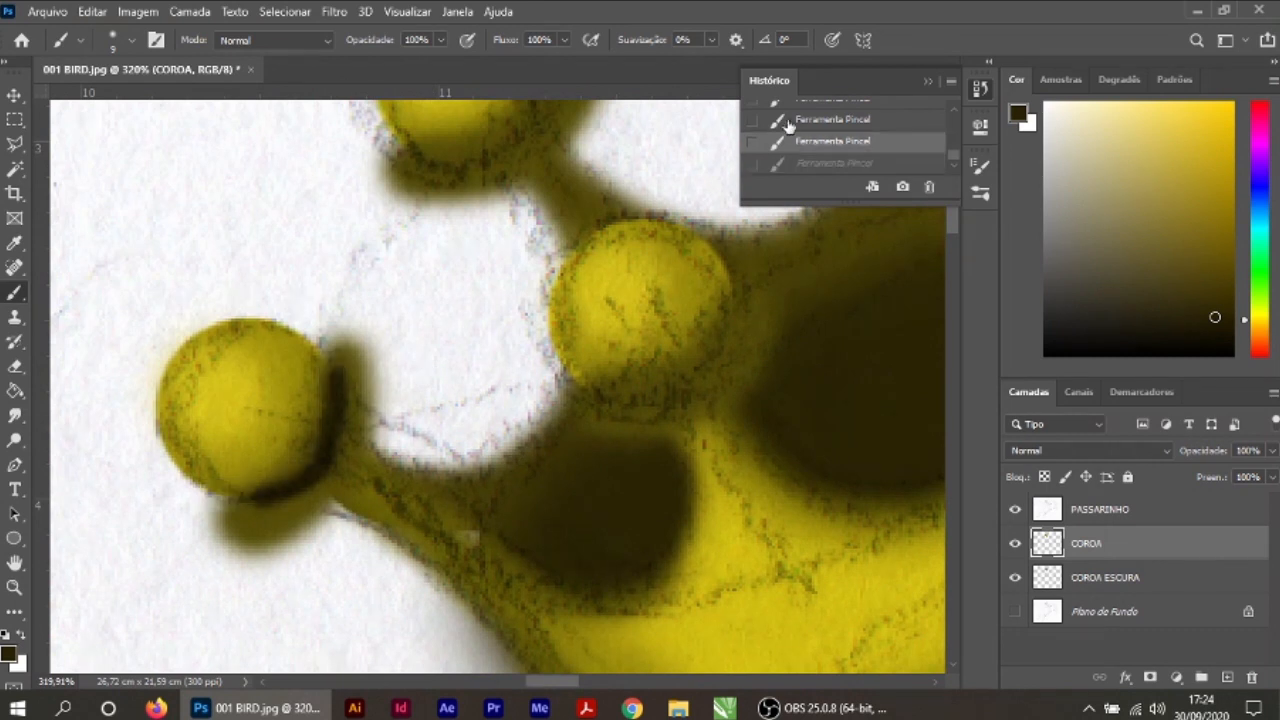
{"action": "key", "text": "ctrl+z"}
{"action": "key", "text": "b"}
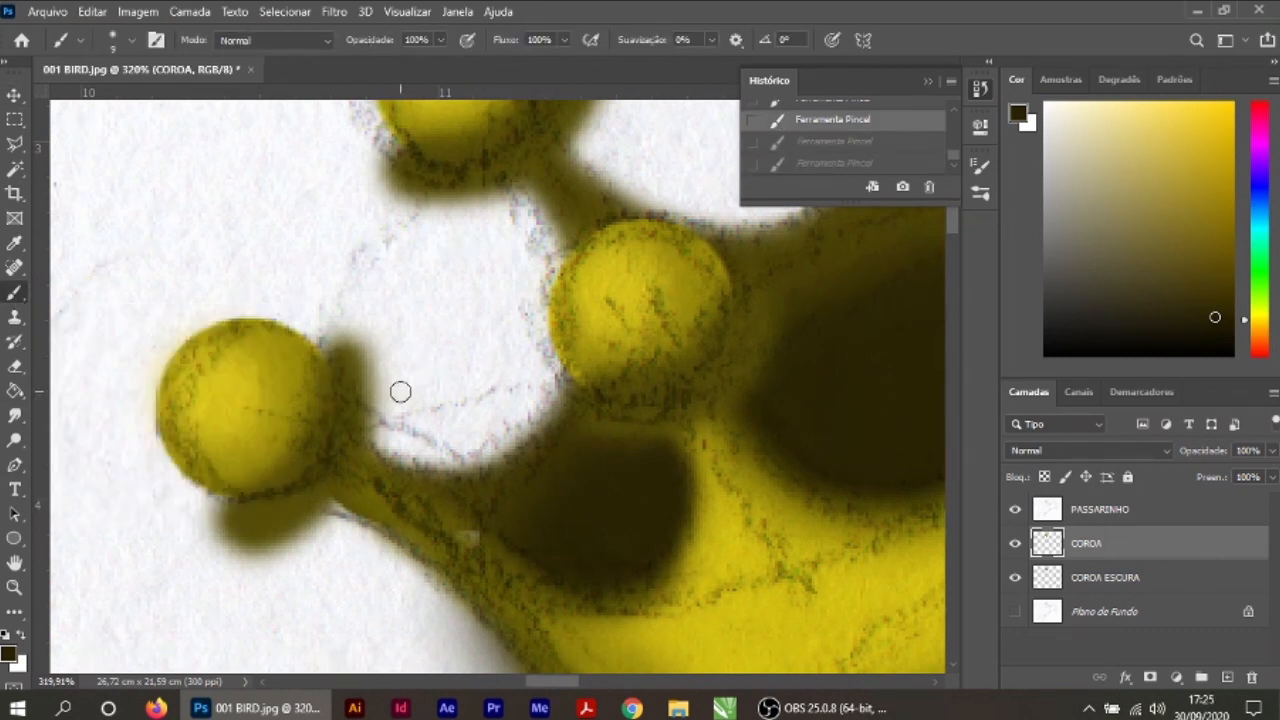
Step: Resample the dark brown and paint a deeper shadow along the lower-right edge of the leftmost and front tips
{"action": "key", "text": "i"}
{"action": "left_click", "coordinate": [15, 292]}
{"action": "key", "text": "ctrl+shift+z"}
{"action": "key", "text": "ctrl+shift+z"}
{"action": "left_click_drag", "start_coordinate": [337, 411], "coordinate": [234, 501]}
{"action": "left_click_drag", "start_coordinate": [619, 411], "coordinate": [739, 322]}
{"action": "left_click_drag", "start_coordinate": [741, 478], "coordinate": [593, 568]}
{"action": "mouse_move", "coordinate": [537, 519]}
{"action": "left_mouse_down"}
{"action": "mouse_move", "coordinate": [566, 506]}
{"action": "mouse_move", "coordinate": [493, 623]}
{"action": "left_mouse_up"}
Step: Deepen the shadows along the lower-right edges of the remaining round tips
{"action": "left_click_drag", "start_coordinate": [226, 377], "coordinate": [330, 293]}
{"action": "left_click_drag", "start_coordinate": [662, 168], "coordinate": [568, 260]}
{"action": "mouse_move", "coordinate": [640, 178]}
{"action": "left_mouse_down"}
{"action": "mouse_move", "coordinate": [583, 220]}
{"action": "mouse_move", "coordinate": [523, 219]}
{"action": "left_mouse_up"}
{"action": "left_click_drag", "start_coordinate": [704, 503], "coordinate": [754, 506]}
{"action": "left_click_drag", "start_coordinate": [922, 374], "coordinate": [756, 472]}
{"action": "mouse_move", "coordinate": [766, 300]}
{"action": "left_mouse_down"}
{"action": "mouse_move", "coordinate": [900, 280]}
{"action": "mouse_move", "coordinate": [830, 332]}
{"action": "left_mouse_up"}
{"action": "left_click_drag", "start_coordinate": [750, 420], "coordinate": [748, 404]}
{"action": "scroll", "coordinate": [748, 404], "scroll_direction": "down", "scroll_amount": 1}
Step: Reduce the eraser to 15 px and clean the shadow spill outside the leftmost tip
{"action": "left_click_drag", "start_coordinate": [330, 500], "coordinate": [735, 320]}
{"action": "left_click_drag", "start_coordinate": [451, 520], "coordinate": [463, 382]}
{"action": "key", "text": "e"}
{"action": "key", "text": "bracketleft"}
{"action": "key", "text": "bracketleft"}
{"action": "key", "text": "bracketleft"}
{"action": "key", "text": "bracketleft"}
{"action": "key", "text": "bracketleft"}
{"action": "key", "text": "bracketleft"}
{"action": "mouse_move", "coordinate": [258, 524]}
{"action": "left_mouse_down"}
{"action": "mouse_move", "coordinate": [330, 510]}
{"action": "mouse_move", "coordinate": [372, 524]}
{"action": "left_mouse_up"}
{"action": "left_click_drag", "start_coordinate": [340, 502], "coordinate": [255, 520]}
{"action": "left_click_drag", "start_coordinate": [370, 350], "coordinate": [378, 442]}
Step: Erase the brown spill beneath the leftmost tip on the COROA ESCURA layer and return to COROA
{"action": "key", "text": "alt+bracketleft"}
{"action": "left_click_drag", "start_coordinate": [341, 501], "coordinate": [390, 509]}
{"action": "key", "text": "alt+bracketright"}
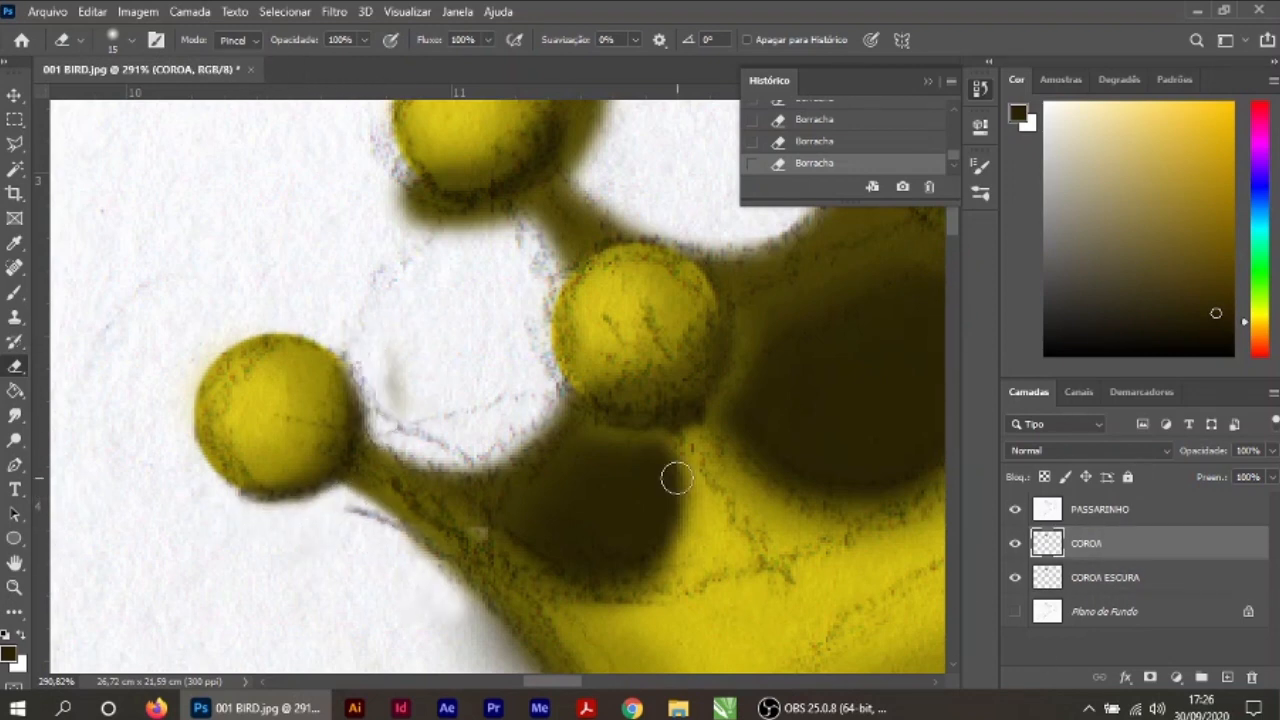
Step: Erase the shadow spill around the left rear tip and its neighbouring front tip
{"action": "left_click_drag", "start_coordinate": [754, 437], "coordinate": [751, 620]}
{"action": "mouse_move", "coordinate": [573, 228]}
{"action": "left_mouse_down"}
{"action": "mouse_move", "coordinate": [571, 326]}
{"action": "mouse_move", "coordinate": [592, 344]}
{"action": "left_mouse_up"}
{"action": "mouse_move", "coordinate": [396, 374]}
{"action": "left_mouse_down"}
{"action": "mouse_move", "coordinate": [503, 400]}
{"action": "mouse_move", "coordinate": [402, 396]}
{"action": "left_mouse_up"}
{"action": "left_click_drag", "start_coordinate": [740, 230], "coordinate": [506, 314]}
{"action": "mouse_move", "coordinate": [532, 250]}
{"action": "left_mouse_down"}
{"action": "mouse_move", "coordinate": [512, 200]}
{"action": "mouse_move", "coordinate": [596, 270]}
{"action": "left_mouse_up"}
{"action": "left_click_drag", "start_coordinate": [478, 214], "coordinate": [504, 250]}
Step: Erase the shadow spill around the tall rear tip, the right front tip and the far-right tip
{"action": "mouse_move", "coordinate": [705, 125]}
{"action": "left_mouse_down"}
{"action": "mouse_move", "coordinate": [571, 243]}
{"action": "mouse_move", "coordinate": [532, 368]}
{"action": "left_mouse_up"}
{"action": "left_click_drag", "start_coordinate": [713, 594], "coordinate": [680, 445]}
{"action": "left_click_drag", "start_coordinate": [520, 457], "coordinate": [566, 470]}
{"action": "left_click_drag", "start_coordinate": [684, 459], "coordinate": [736, 524]}
{"action": "left_click_drag", "start_coordinate": [598, 486], "coordinate": [601, 596]}
{"action": "mouse_move", "coordinate": [779, 224]}
{"action": "left_mouse_down"}
{"action": "mouse_move", "coordinate": [657, 366]}
{"action": "mouse_move", "coordinate": [601, 307]}
{"action": "left_mouse_up"}
{"action": "mouse_move", "coordinate": [840, 268]}
{"action": "left_mouse_down"}
{"action": "mouse_move", "coordinate": [769, 371]}
{"action": "mouse_move", "coordinate": [787, 371]}
{"action": "left_mouse_up"}
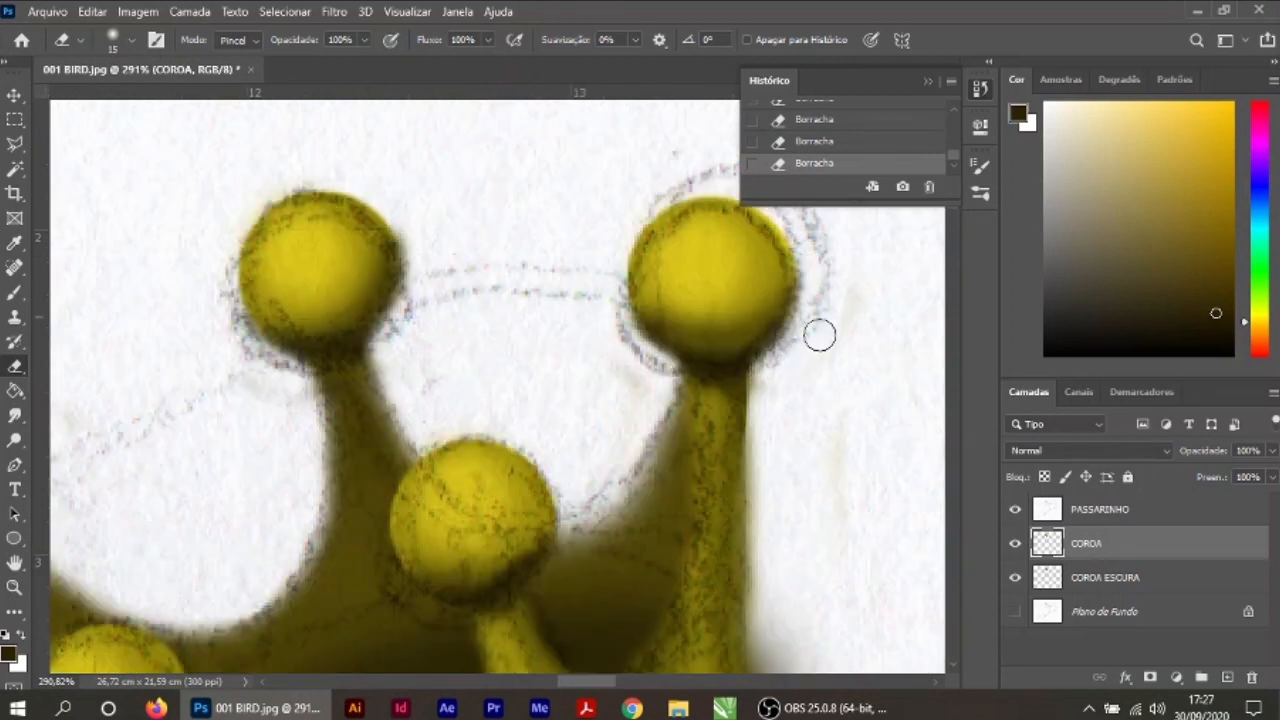
Step: Examine the shaded crown against the whole bird drawing and toggle the PASSARINHO line-art layer's visibility
{"action": "left_click", "coordinate": [15, 95]}
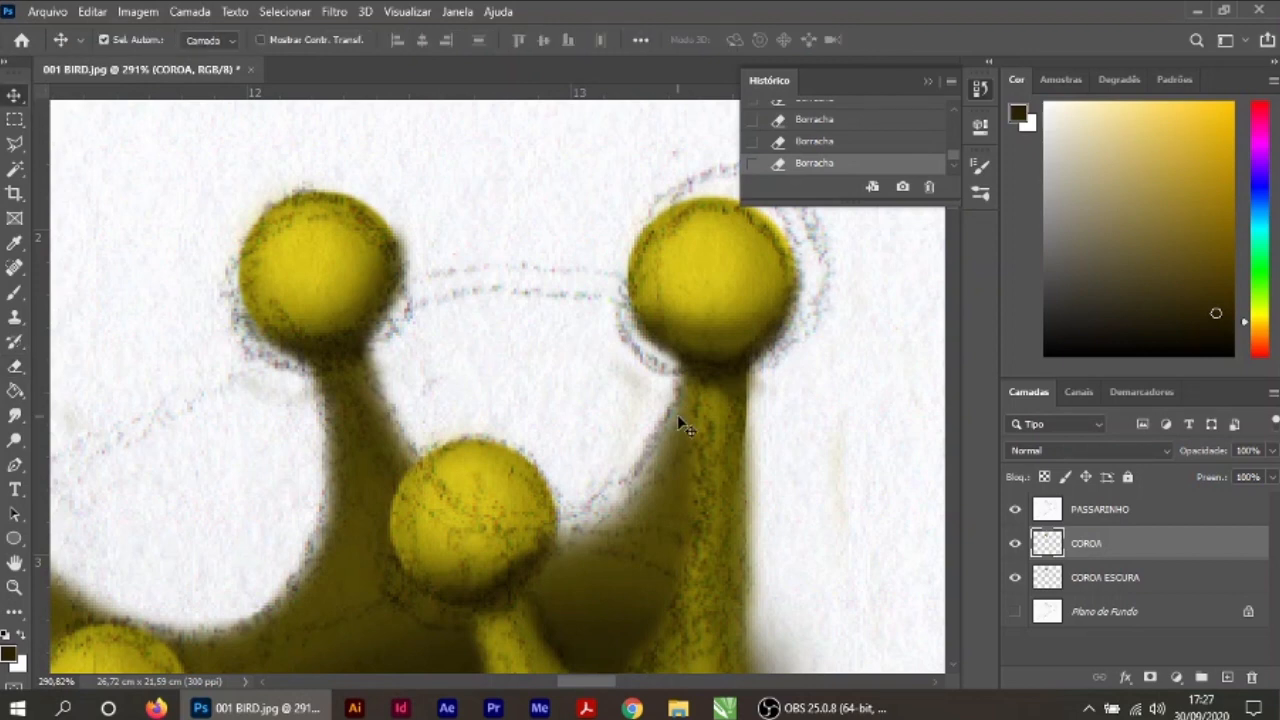
{"action": "scroll", "coordinate": [677, 414], "scroll_direction": "down", "scroll_amount": 2}
{"action": "scroll", "coordinate": [678, 420], "scroll_direction": "down", "scroll_amount": 8}
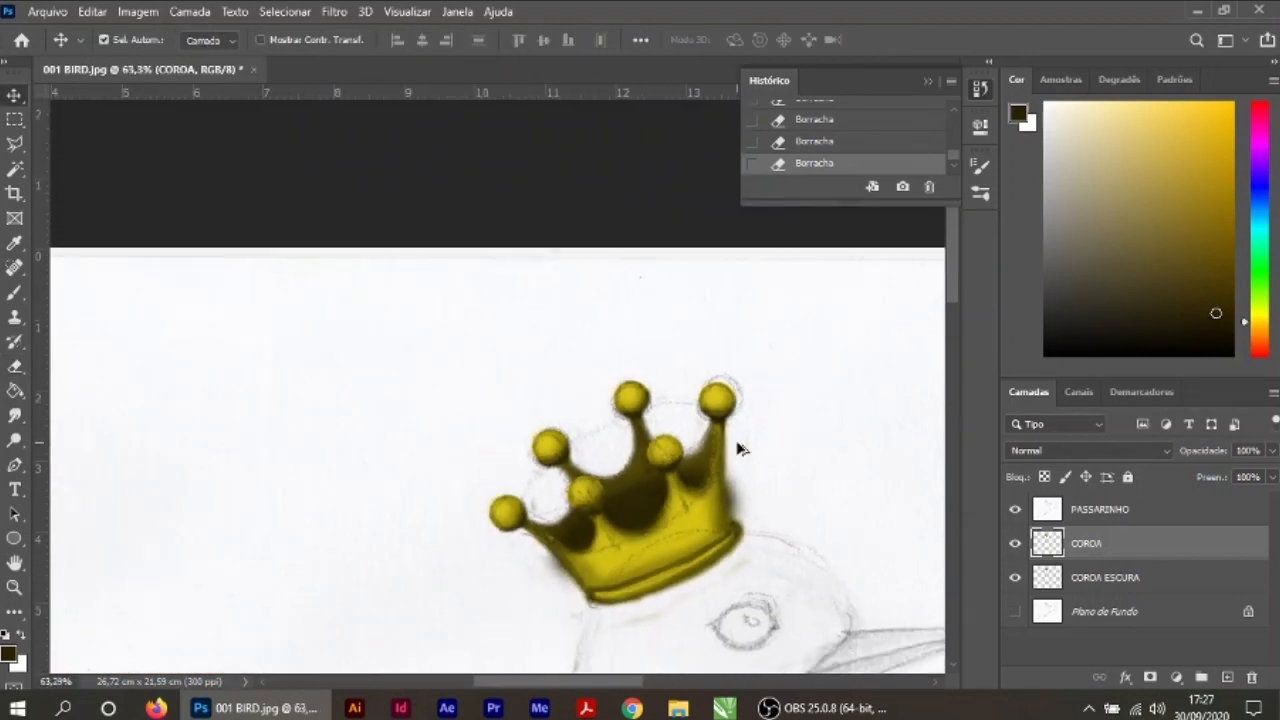
{"action": "scroll", "coordinate": [739, 450], "scroll_direction": "down", "scroll_amount": 1}
{"action": "left_click_drag", "start_coordinate": [781, 474], "coordinate": [657, 351]}
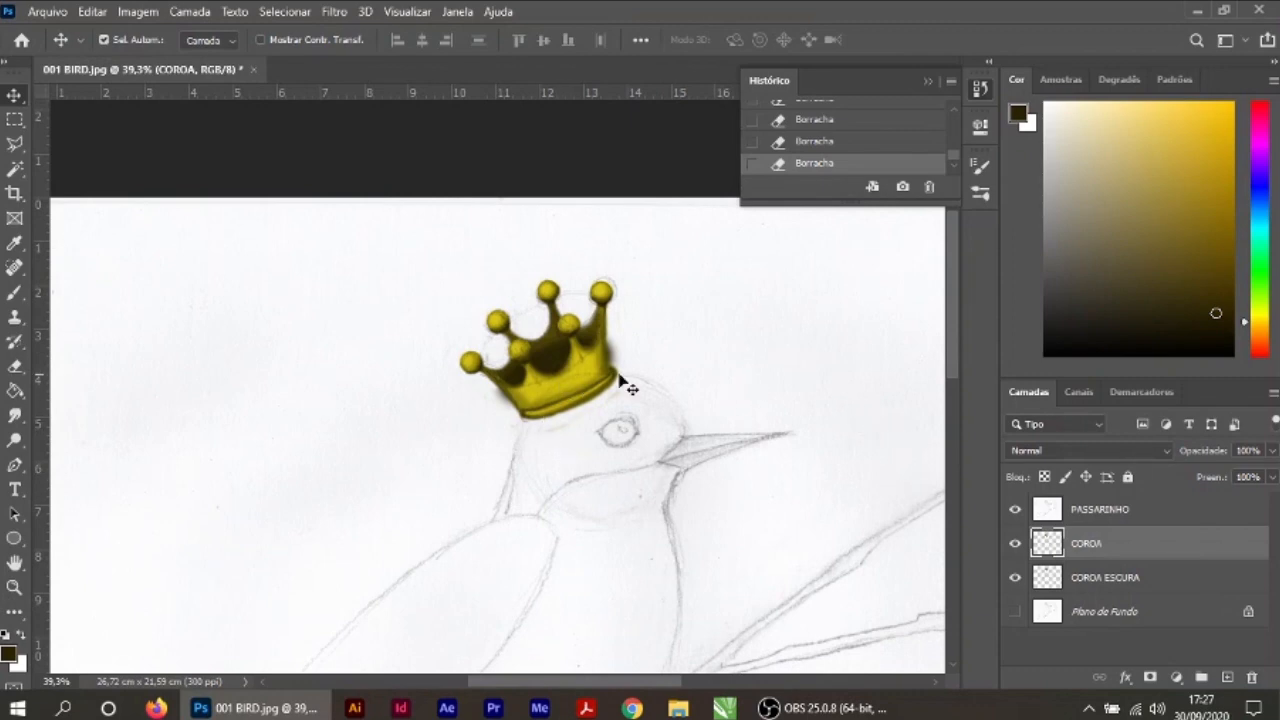
{"action": "left_click", "coordinate": [1015, 510]}
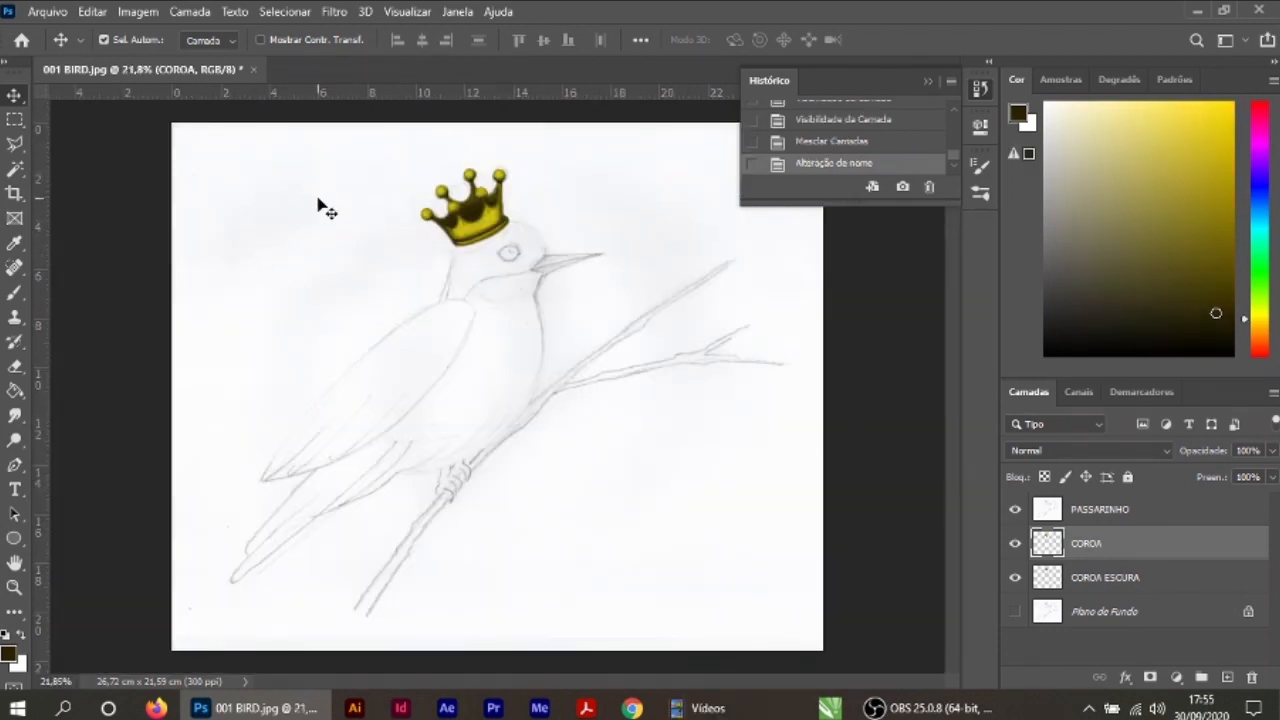
Step: Save the drawing as a Photoshop file named BIRD 001 in the ILUSTRACAO folder with maximised compatibility
{"action": "left_click", "coordinate": [47, 12]}
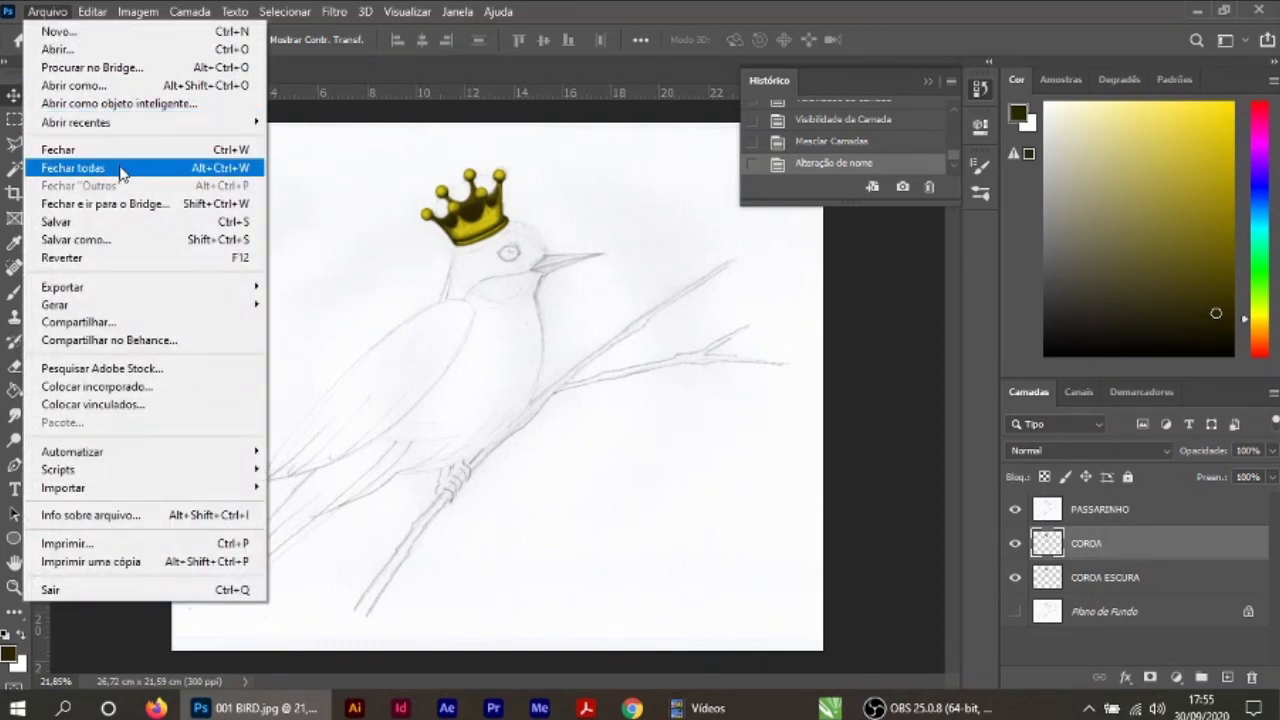
{"action": "left_click", "coordinate": [130, 240]}
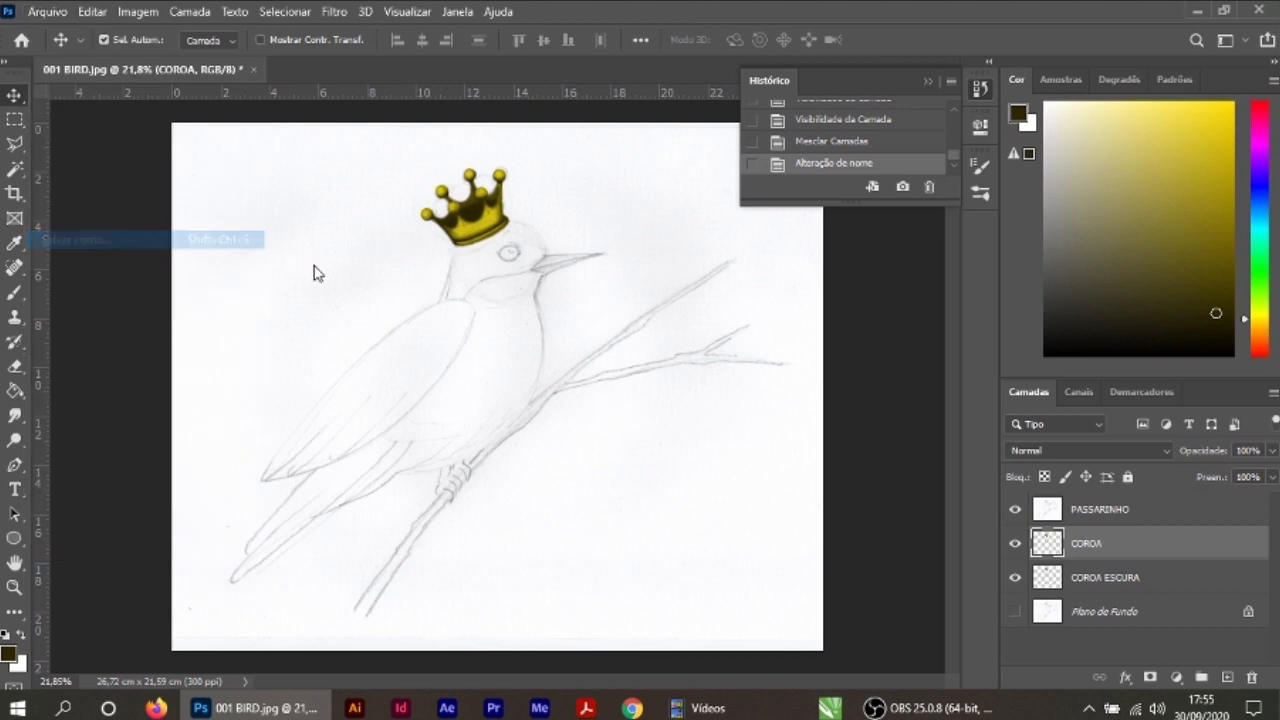
{"action": "type", "text": "BIRD 001"}
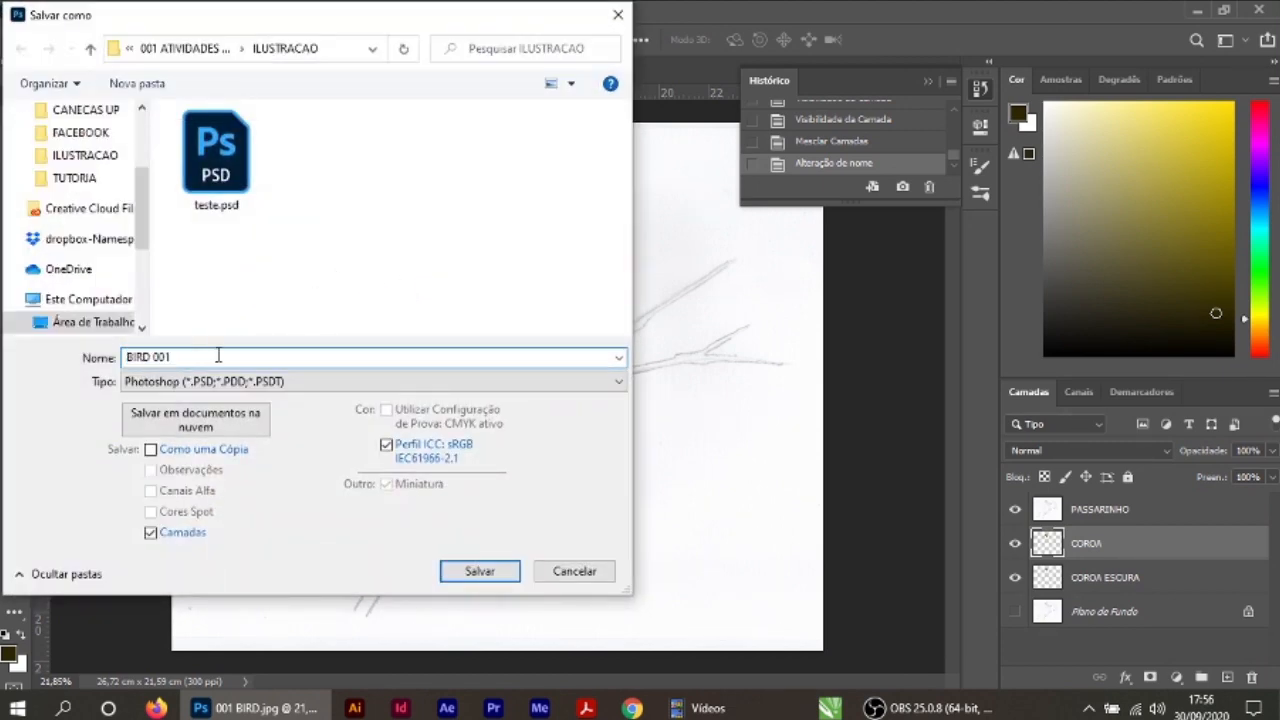
{"action": "left_click", "coordinate": [494, 572]}
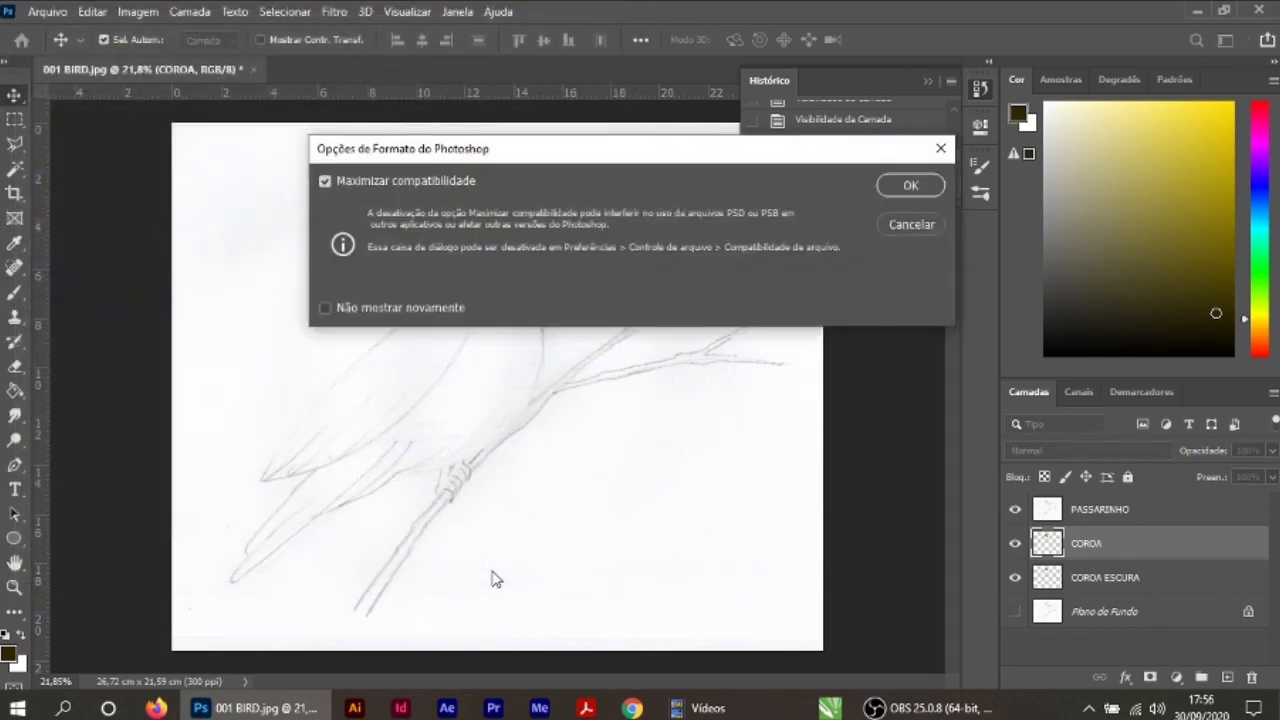
{"action": "left_click", "coordinate": [907, 187]}
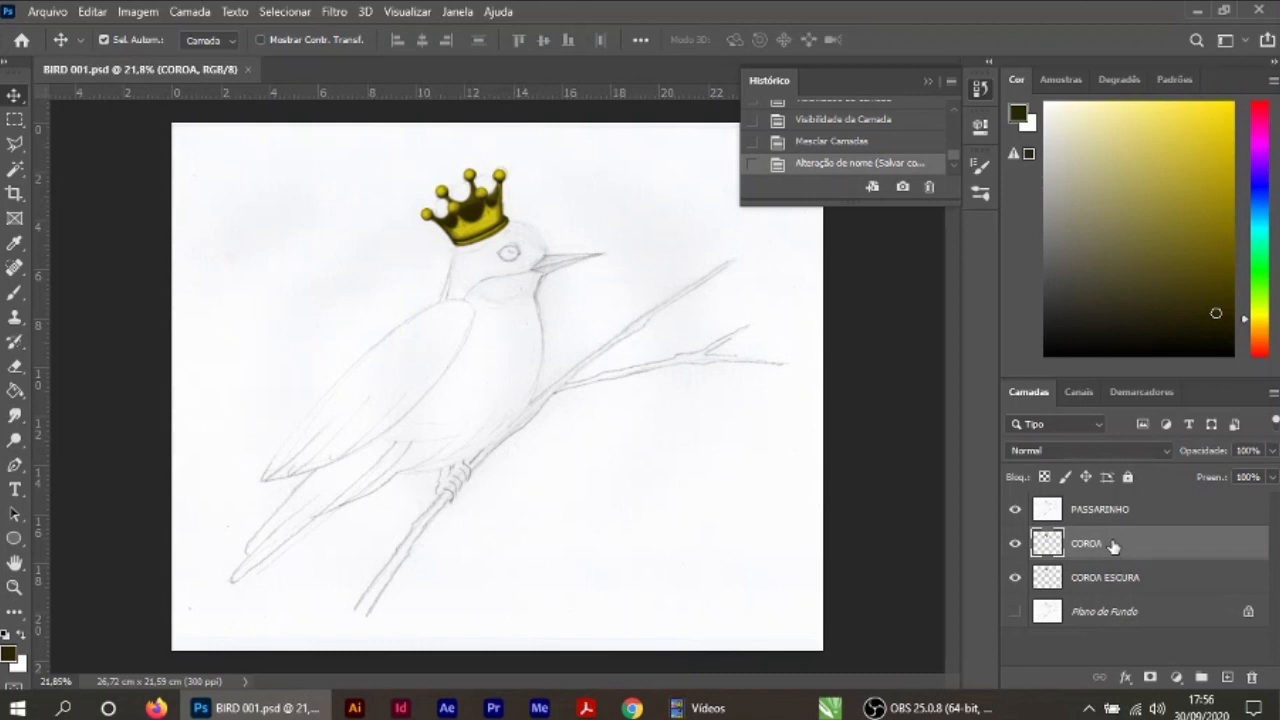
Step: Merge the COROA and COROA ESCURA layers into one
{"action": "left_click", "coordinate": [1096, 584]}
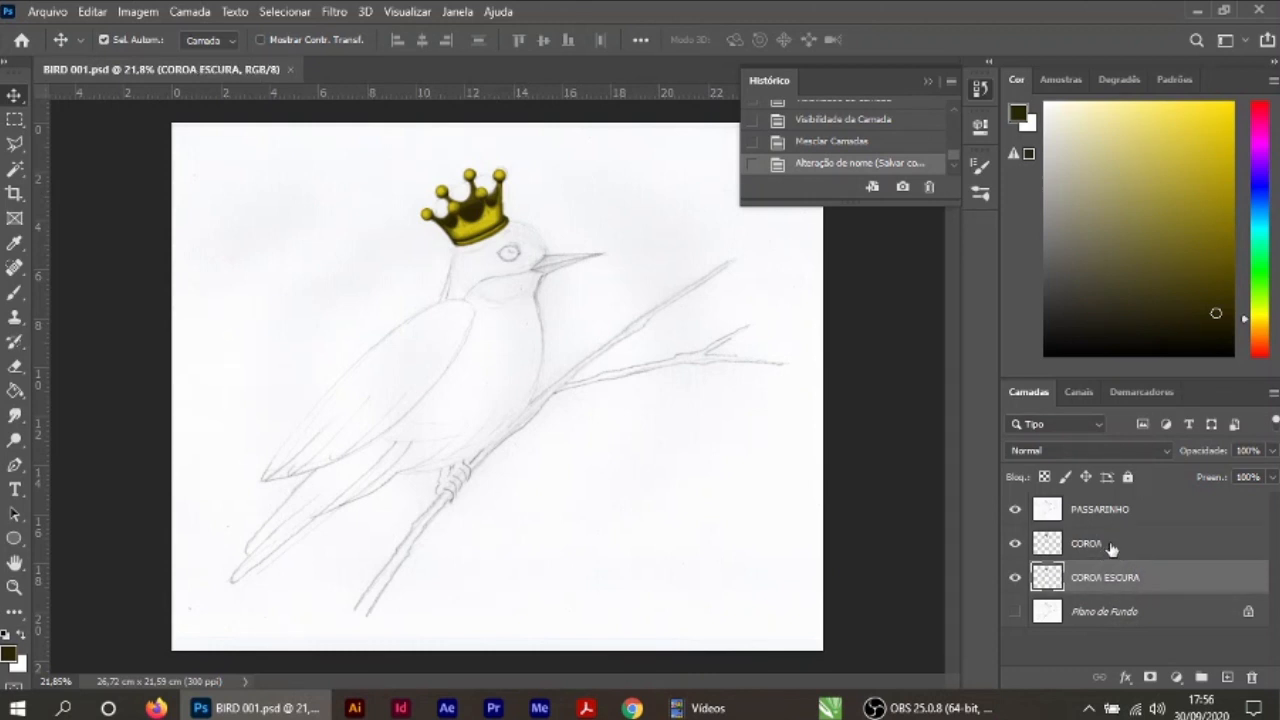
{"action": "left_click", "coordinate": [1111, 545], "text": "ctrl"}
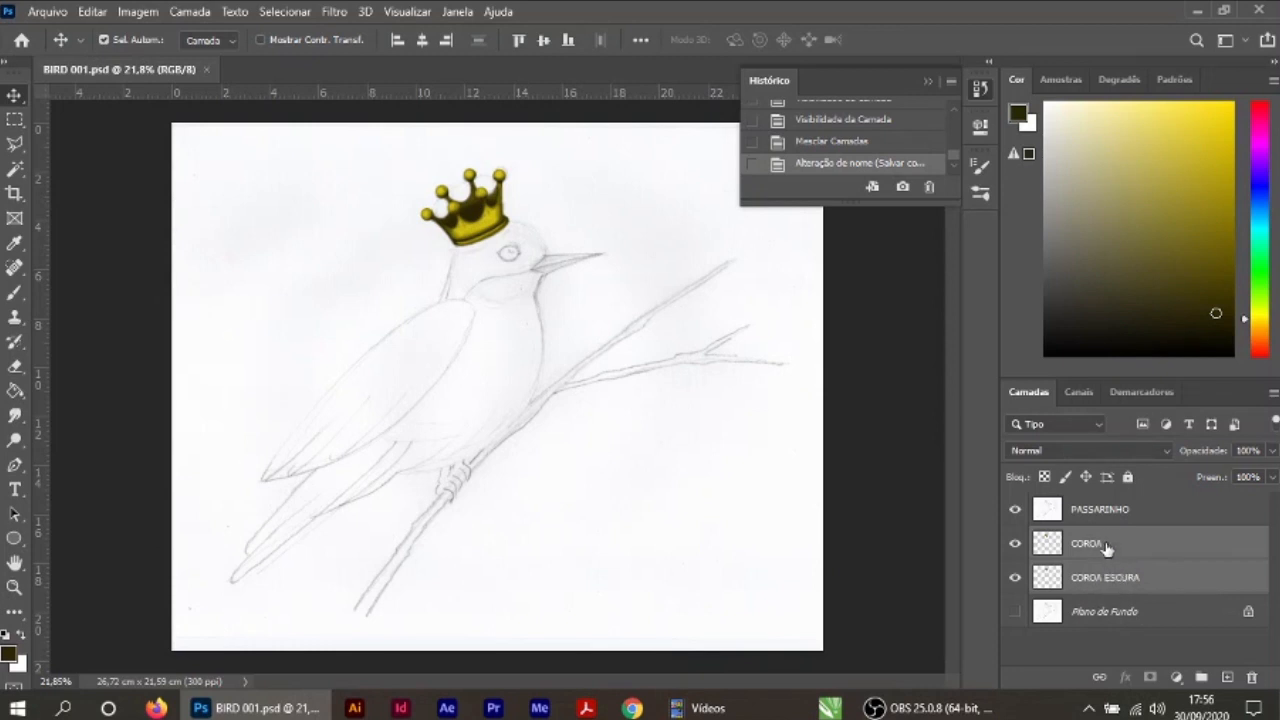
{"action": "right_click", "coordinate": [1105, 545]}
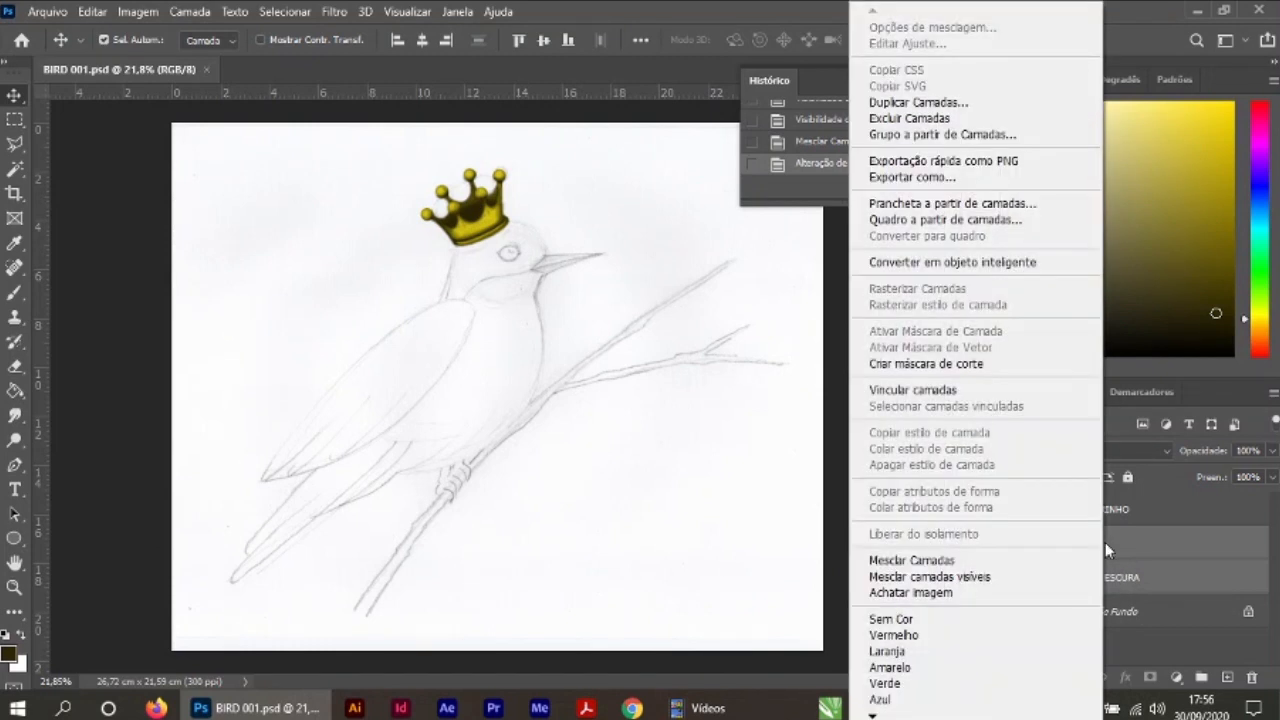
{"action": "left_click", "coordinate": [912, 561]}
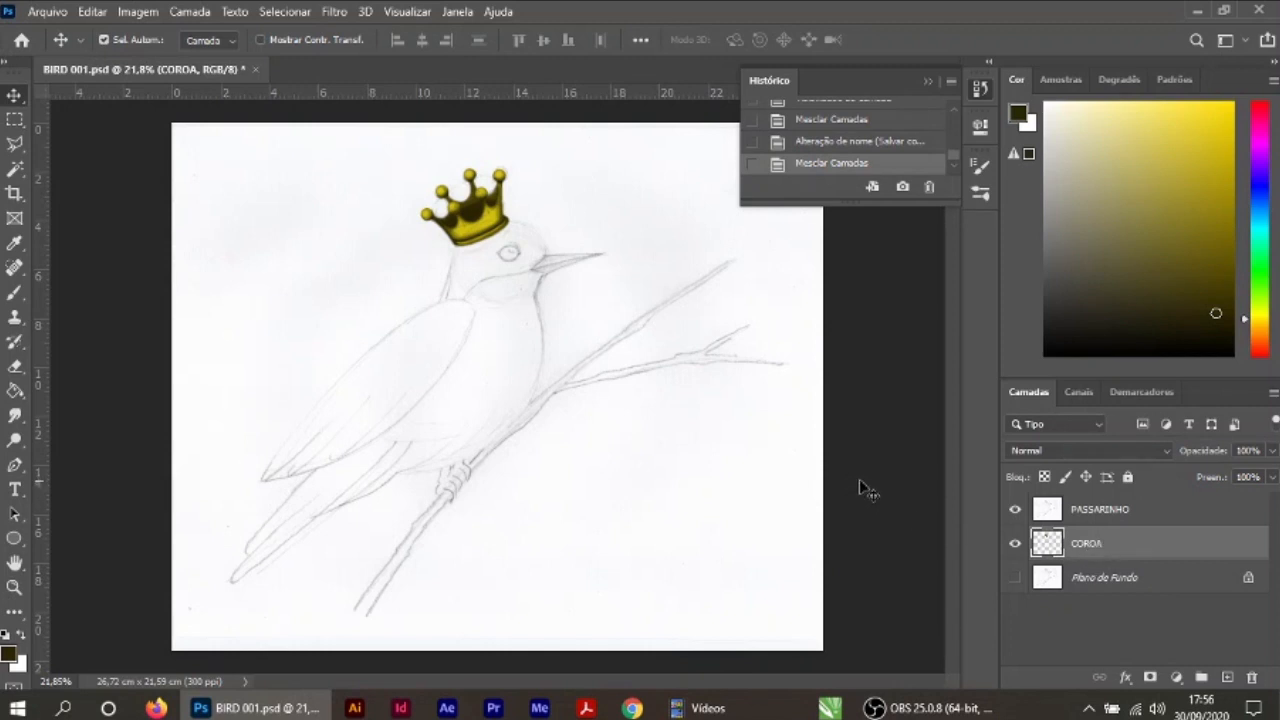
Step: Add a new layer above COROA for the bird's head and name it CABECA
{"action": "left_click", "coordinate": [1228, 678]}
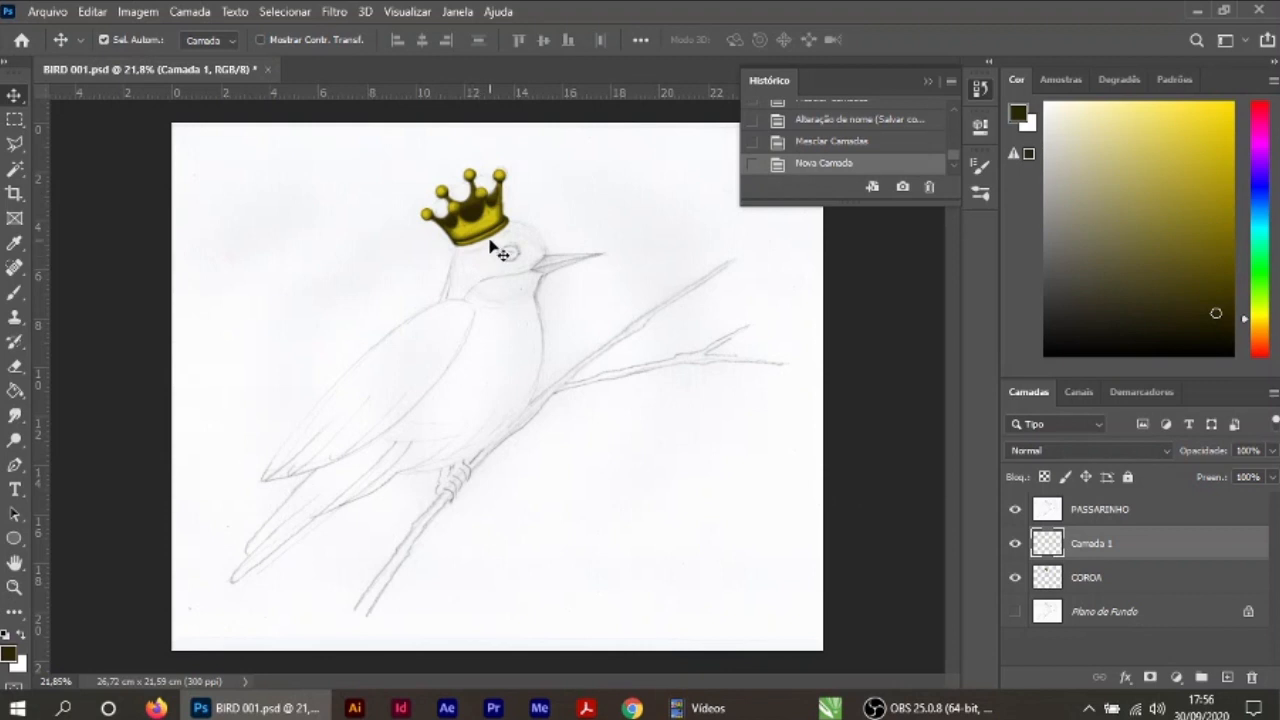
{"action": "scroll", "coordinate": [563, 320], "scroll_direction": "up", "scroll_amount": 6}
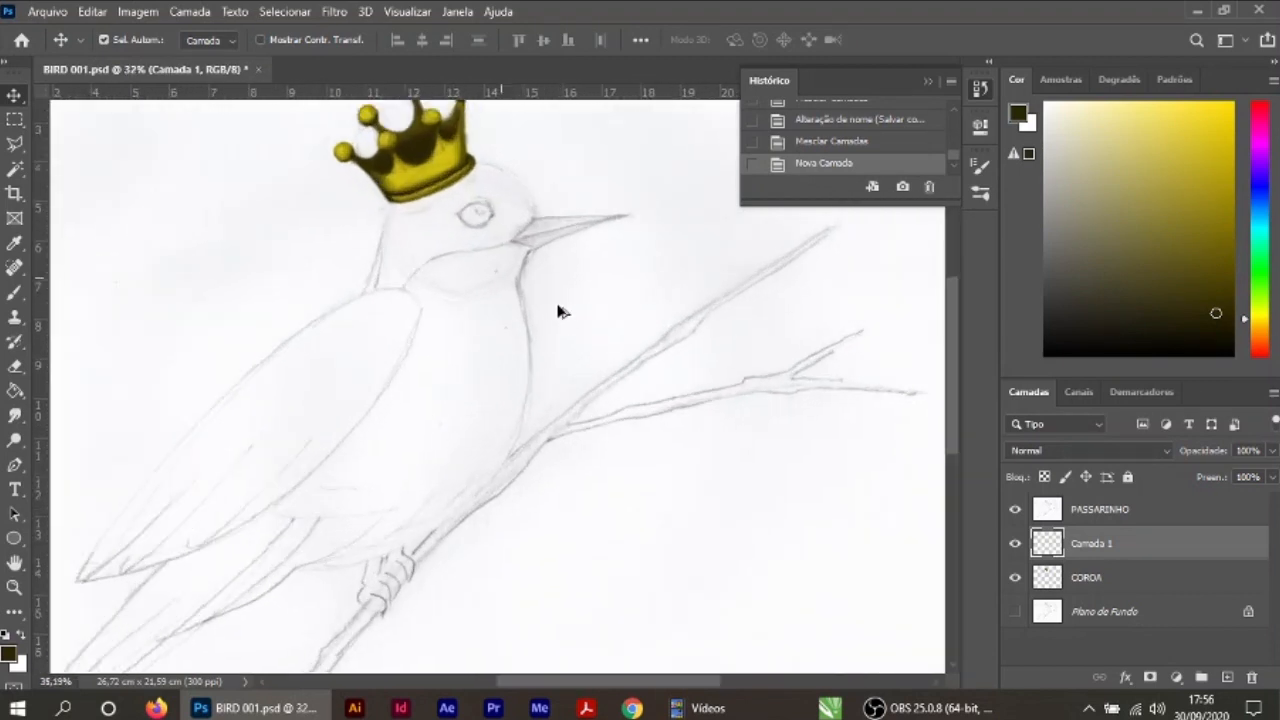
{"action": "left_click_drag", "start_coordinate": [563, 316], "coordinate": [717, 457]}
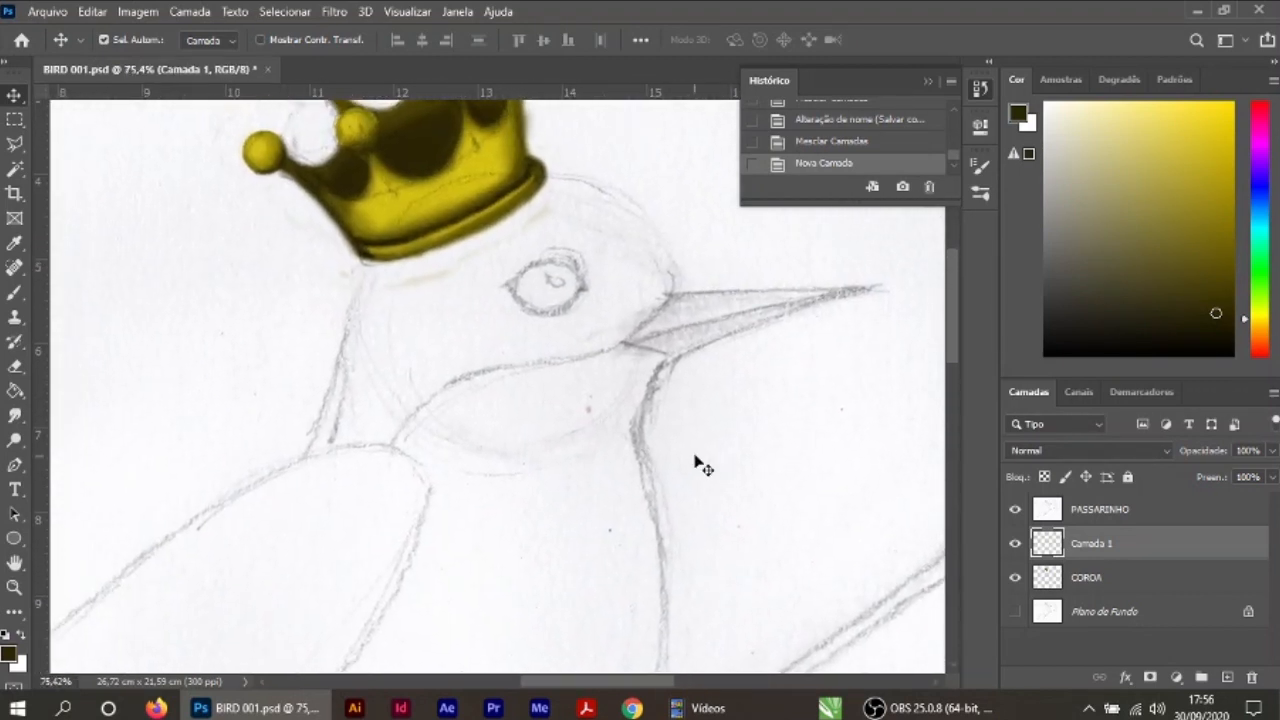
{"action": "scroll", "coordinate": [690, 440], "scroll_direction": "up", "scroll_amount": 1}
{"action": "left_click_drag", "start_coordinate": [680, 402], "coordinate": [686, 466]}
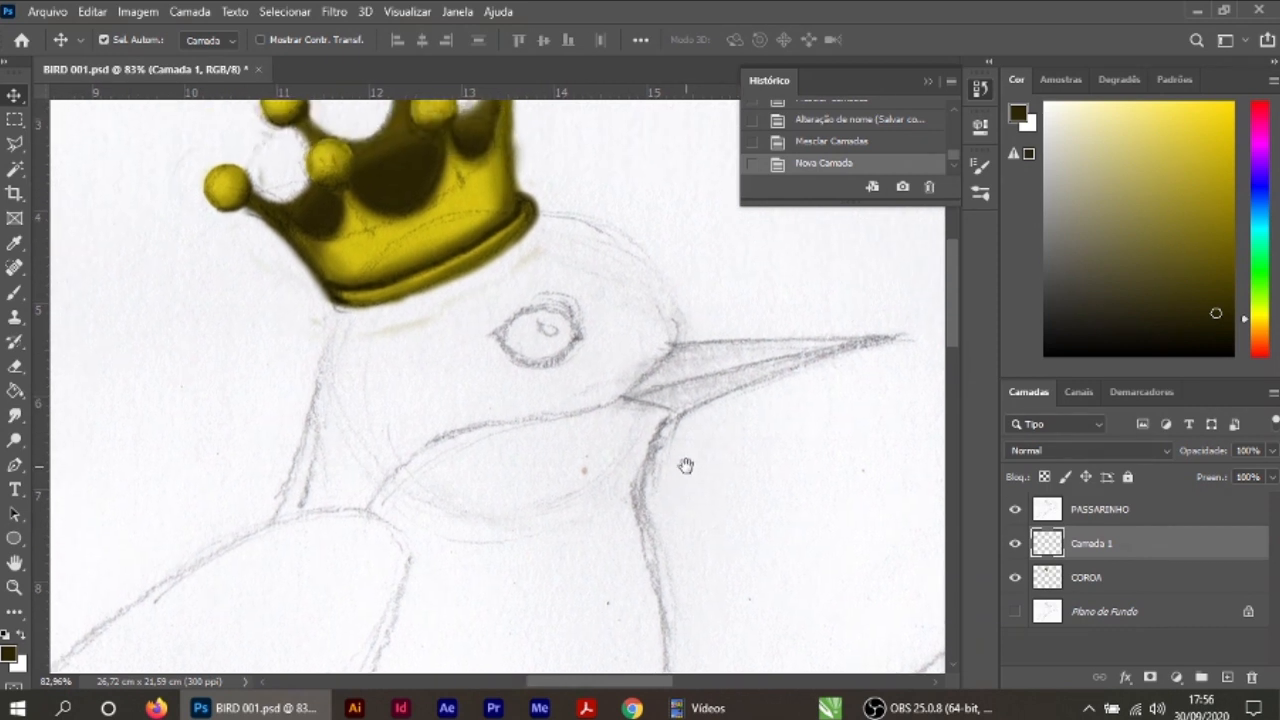
{"action": "double_click", "coordinate": [1093, 544]}
{"action": "type", "text": "CABECA"}
{"action": "key", "text": "Return"}
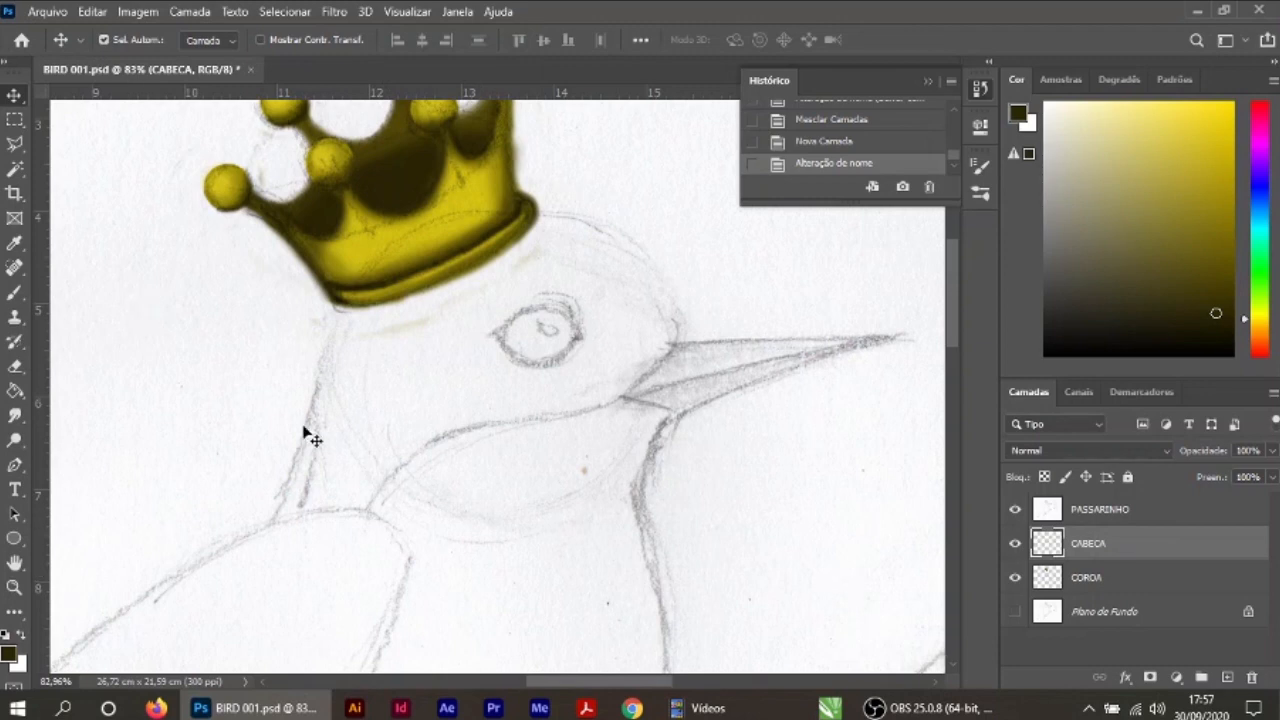
Step: Choose a medium blue and fill the bird's head with it down to the throat line using a hard brush
{"action": "left_click", "coordinate": [15, 292]}
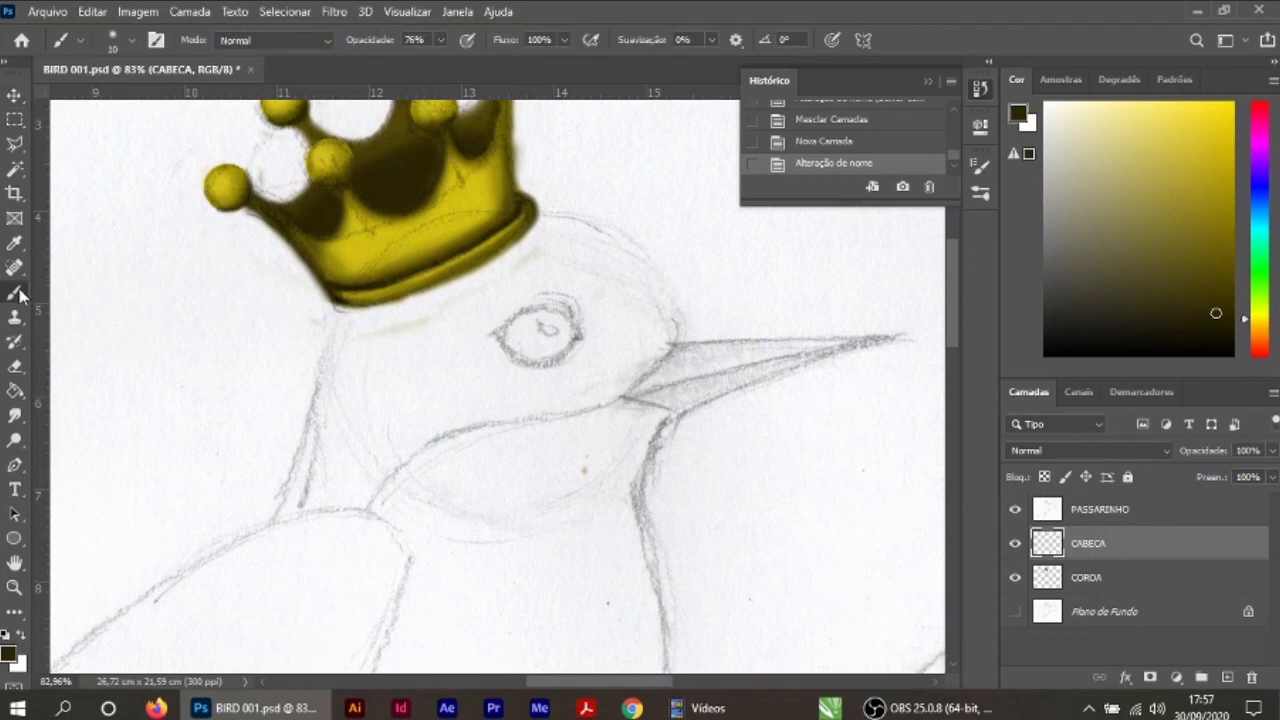
{"action": "left_click", "coordinate": [8, 656]}
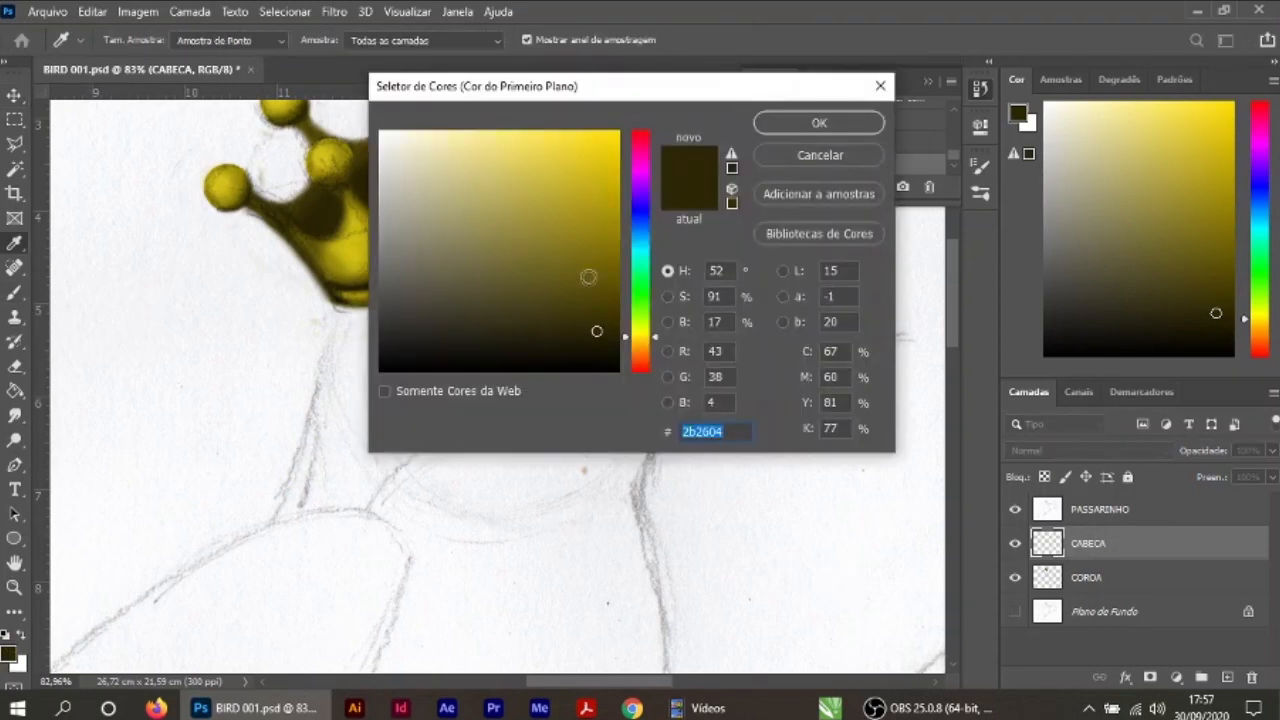
{"action": "left_click", "coordinate": [645, 233]}
{"action": "left_click_drag", "start_coordinate": [592, 206], "coordinate": [602, 215]}
{"action": "left_click", "coordinate": [819, 123]}
{"action": "key", "text": "bracketright"}
{"action": "key", "text": "bracketright"}
{"action": "key", "text": "bracketright"}
{"action": "key", "text": "bracketright"}
{"action": "key", "text": "bracketright"}
{"action": "key", "text": "bracketright"}
{"action": "left_click", "coordinate": [131, 41]}
{"action": "left_click", "coordinate": [160, 303]}
{"action": "mouse_move", "coordinate": [602, 360]}
{"action": "left_mouse_down"}
{"action": "mouse_move", "coordinate": [504, 329]}
{"action": "mouse_move", "coordinate": [341, 504]}
{"action": "left_mouse_up"}
Step: Shade the head's crown-side, forehead and nape edges in dark blue with a soft 90 px brush
{"action": "left_click", "coordinate": [8, 656]}
{"action": "left_click", "coordinate": [558, 280]}
{"action": "left_click", "coordinate": [819, 123]}
{"action": "left_click", "coordinate": [131, 41]}
{"action": "left_click", "coordinate": [122, 303]}
{"action": "mouse_move", "coordinate": [680, 277]}
{"action": "left_mouse_down"}
{"action": "mouse_move", "coordinate": [611, 222]}
{"action": "mouse_move", "coordinate": [277, 509]}
{"action": "mouse_move", "coordinate": [300, 429]}
{"action": "mouse_move", "coordinate": [391, 280]}
{"action": "mouse_move", "coordinate": [581, 205]}
{"action": "left_mouse_up"}
{"action": "left_click", "coordinate": [394, 380], "text": "alt"}
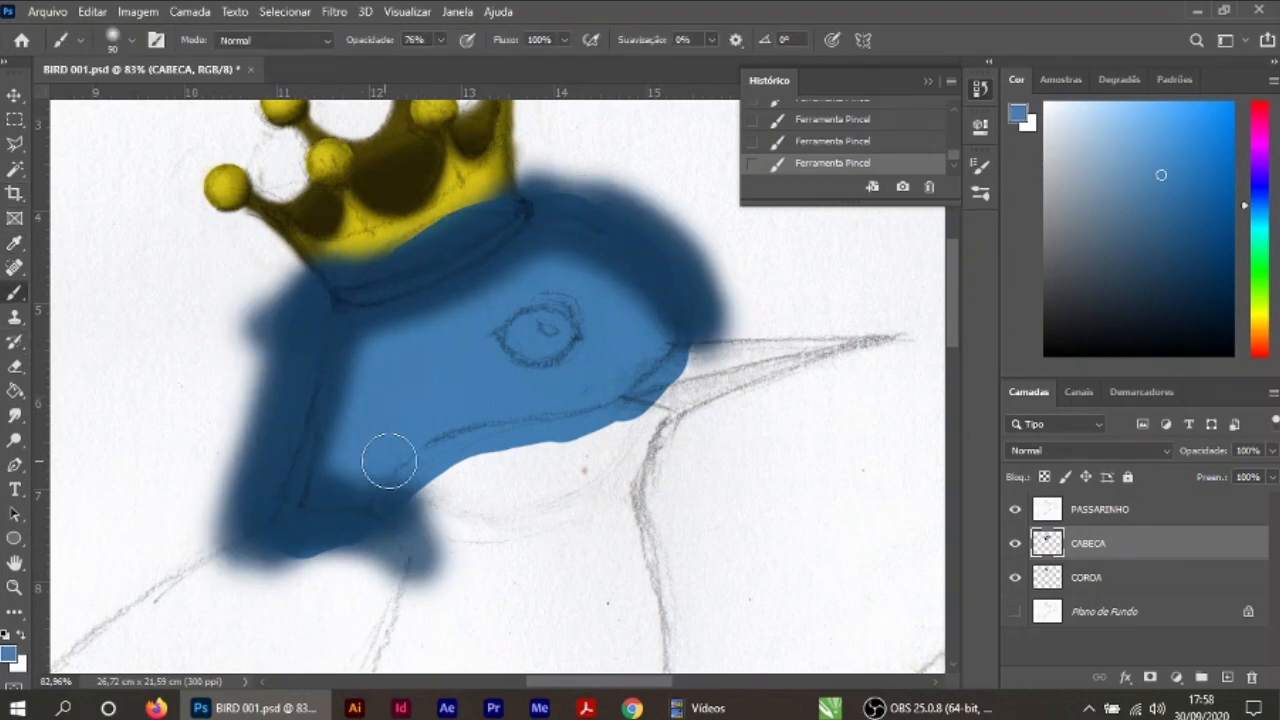
Step: Pick an intermediate blue and blend the dark edges into the head's base colour along the nape and forehead
{"action": "left_click", "coordinate": [8, 655]}
{"action": "left_click", "coordinate": [561, 232]}
{"action": "left_click", "coordinate": [819, 123]}
{"action": "left_click_drag", "start_coordinate": [386, 489], "coordinate": [655, 300]}
{"action": "left_click", "coordinate": [262, 445], "text": "alt"}
{"action": "mouse_move", "coordinate": [392, 540]}
{"action": "left_mouse_down"}
{"action": "mouse_move", "coordinate": [315, 305]}
{"action": "mouse_move", "coordinate": [749, 306]}
{"action": "left_mouse_up"}
Step: Pick a very dark navy and deepen the head's shadow along the base of the crown
{"action": "left_click", "coordinate": [8, 655]}
{"action": "left_click", "coordinate": [577, 329]}
{"action": "left_click", "coordinate": [773, 127]}
{"action": "mouse_move", "coordinate": [524, 192]}
{"action": "left_mouse_down"}
{"action": "mouse_move", "coordinate": [434, 257]}
{"action": "mouse_move", "coordinate": [318, 288]}
{"action": "left_mouse_up"}
Step: Erase the blue spill outside the head's outline with an enlarged eraser and undo the last stroke
{"action": "key", "text": "e"}
{"action": "left_click", "coordinate": [131, 40]}
{"action": "left_click", "coordinate": [177, 266]}
{"action": "left_click", "coordinate": [764, 307]}
{"action": "key", "text": "]"}
{"action": "key", "text": "]"}
{"action": "key", "text": "]"}
{"action": "key", "text": "]"}
{"action": "key", "text": "]"}
{"action": "left_click_drag", "start_coordinate": [791, 308], "coordinate": [565, 160]}
{"action": "mouse_move", "coordinate": [750, 325]}
{"action": "left_mouse_down"}
{"action": "mouse_move", "coordinate": [684, 229]}
{"action": "mouse_move", "coordinate": [726, 320]}
{"action": "mouse_move", "coordinate": [366, 206]}
{"action": "mouse_move", "coordinate": [226, 563]}
{"action": "mouse_move", "coordinate": [684, 390]}
{"action": "mouse_move", "coordinate": [686, 335]}
{"action": "left_mouse_up"}
{"action": "key", "text": "ctrl+z"}
Step: Move the CABECA layer beneath COROA and erase the stray crown paint just below the crown's base
{"action": "key", "text": "ctrl+["}
{"action": "left_click", "coordinate": [400, 255], "text": "ctrl"}
{"action": "left_click_drag", "start_coordinate": [280, 352], "coordinate": [520, 306]}
{"action": "left_click_drag", "start_coordinate": [520, 306], "coordinate": [485, 330]}
Step: Erase the blue overflow on the CABECA layer along the beak's base, throat line and lower neck
{"action": "key", "text": "v"}
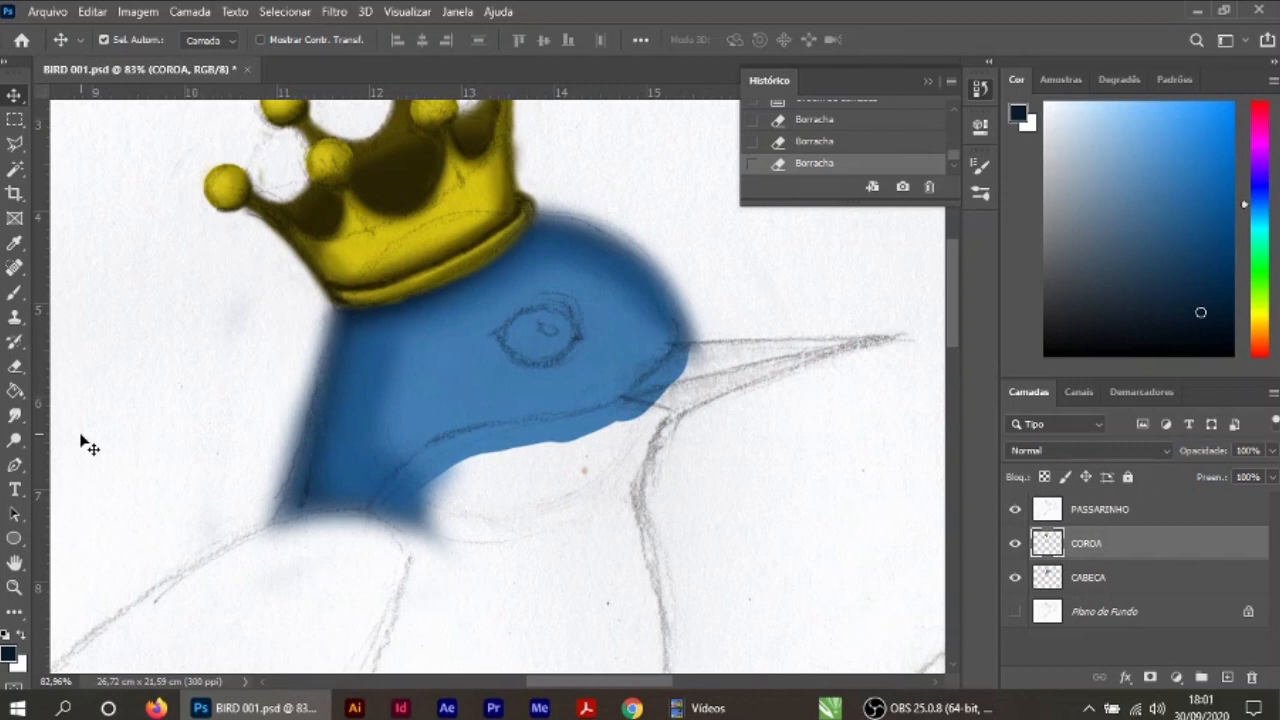
{"action": "scroll", "coordinate": [463, 497], "scroll_direction": "up", "scroll_amount": 1}
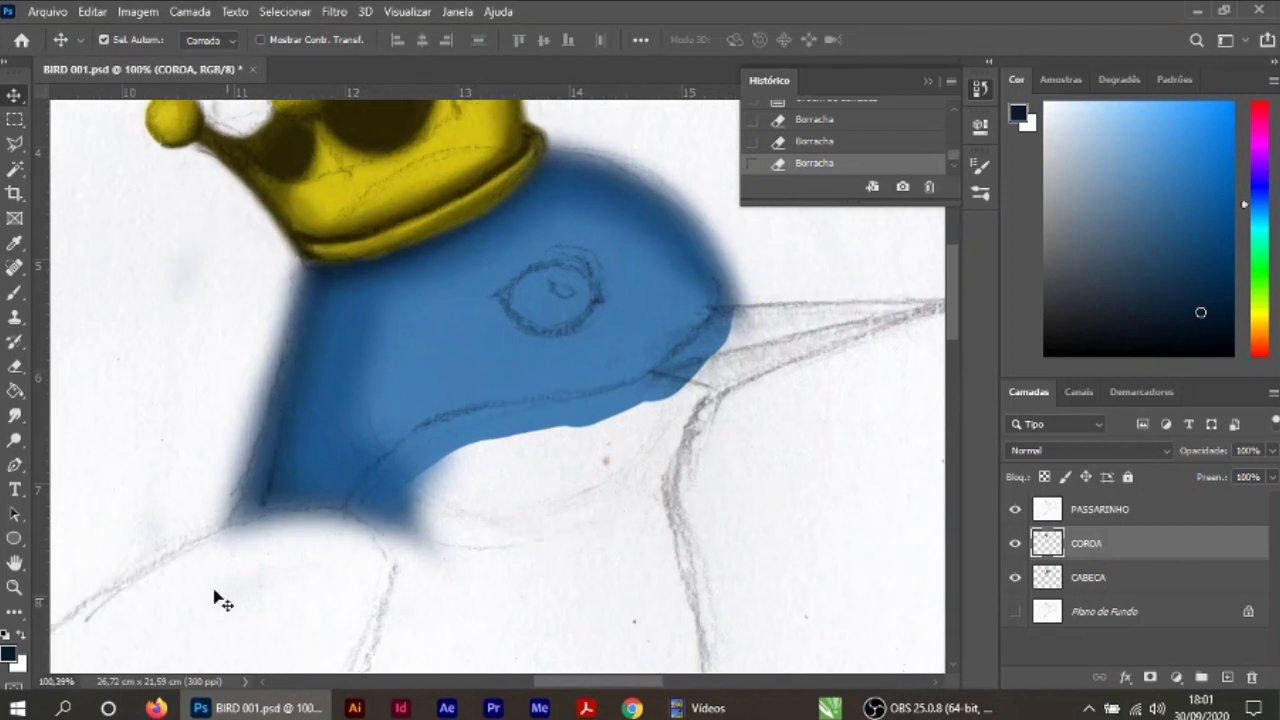
{"action": "key", "text": "e"}
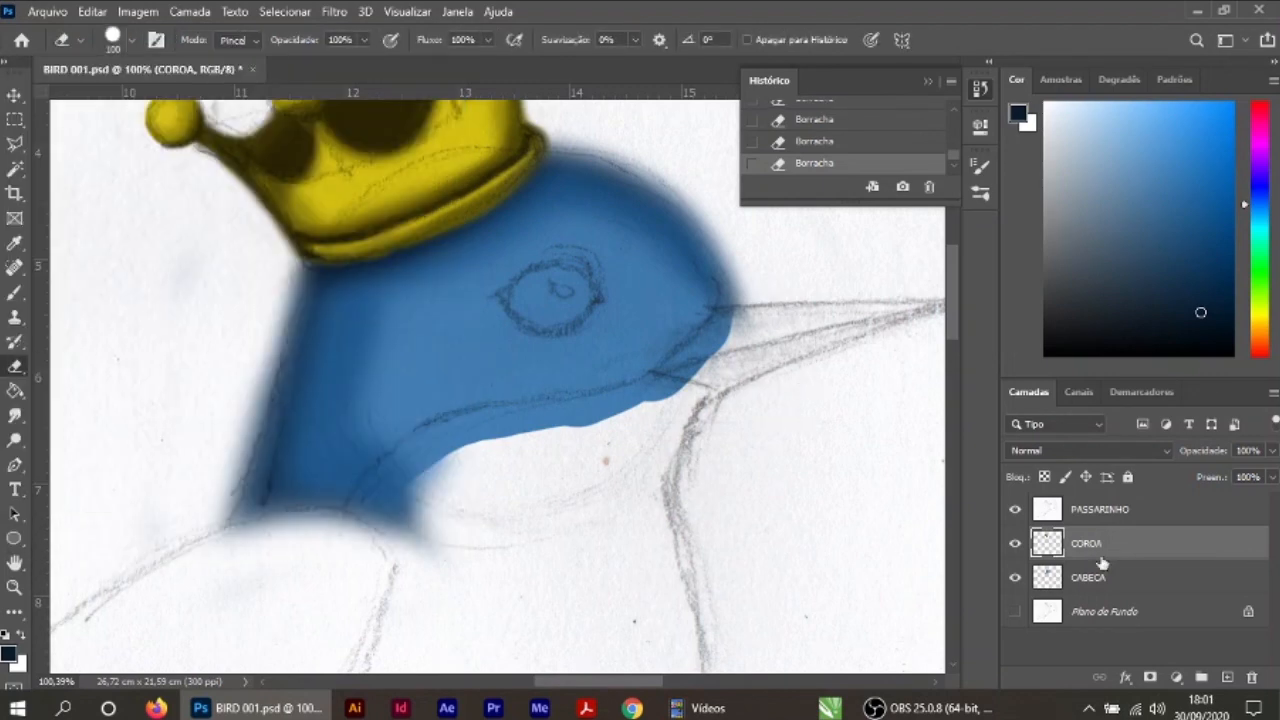
{"action": "key", "text": "alt+bracketleft"}
{"action": "scroll", "coordinate": [695, 411], "scroll_direction": "up", "scroll_amount": 3}
{"action": "mouse_move", "coordinate": [740, 294]}
{"action": "left_mouse_down"}
{"action": "mouse_move", "coordinate": [294, 457]}
{"action": "mouse_move", "coordinate": [374, 449]}
{"action": "mouse_move", "coordinate": [362, 570]}
{"action": "left_mouse_up"}
{"action": "key", "text": "space"}
{"action": "left_click_drag", "start_coordinate": [366, 575], "coordinate": [666, 503]}
{"action": "left_click_drag", "start_coordinate": [445, 526], "coordinate": [317, 528]}
Step: Trim the head's outer edge from the beak up over the forehead to the crown with the eraser
{"action": "scroll", "coordinate": [317, 528], "scroll_direction": "down", "scroll_amount": 4}
{"action": "scroll", "coordinate": [649, 534], "scroll_direction": "up", "scroll_amount": 3}
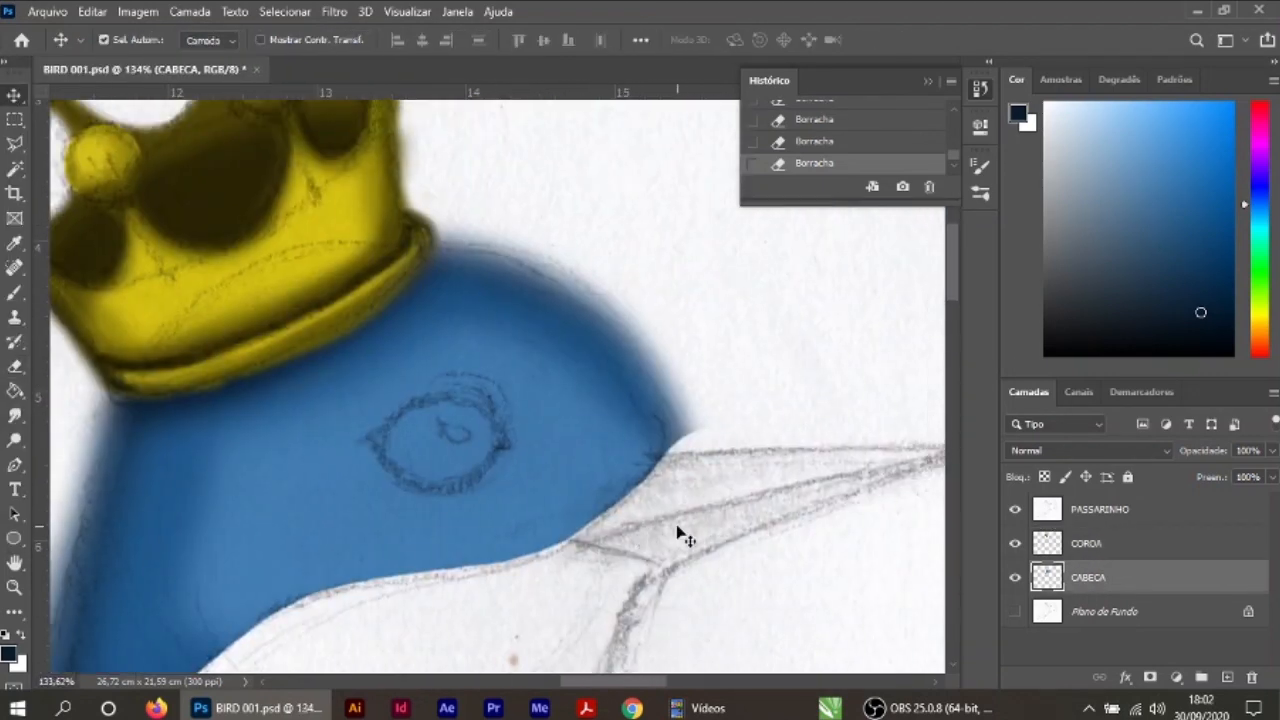
{"action": "right_click", "coordinate": [705, 303]}
{"action": "mouse_move", "coordinate": [706, 415]}
{"action": "left_mouse_down"}
{"action": "mouse_move", "coordinate": [669, 343]}
{"action": "mouse_move", "coordinate": [520, 223]}
{"action": "mouse_move", "coordinate": [474, 220]}
{"action": "left_mouse_up"}
Step: Add a new layer above CABECA and name it OLHO
{"action": "left_click", "coordinate": [14, 96]}
{"action": "scroll", "coordinate": [690, 503], "scroll_direction": "down", "scroll_amount": 3}
{"action": "left_click", "coordinate": [1227, 677]}
{"action": "double_click", "coordinate": [1085, 577]}
{"action": "type", "text": "OLHO"}
{"action": "key", "text": "Return"}
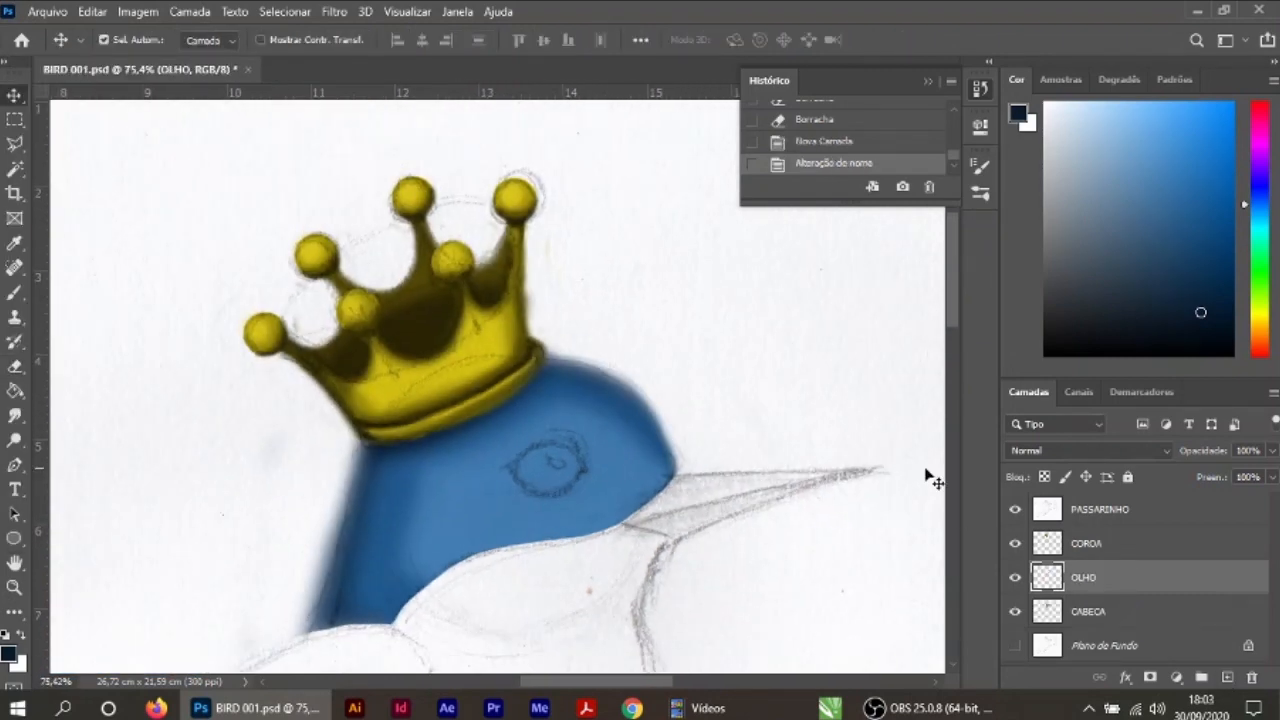
Step: Paint the eye's almond shape in near-black on the OLHO layer with a smaller brush
{"action": "scroll", "coordinate": [731, 426], "scroll_direction": "up", "scroll_amount": 4}
{"action": "left_click", "coordinate": [14, 292]}
{"action": "left_click", "coordinate": [9, 652]}
{"action": "left_click", "coordinate": [390, 347]}
{"action": "key", "text": "Return"}
{"action": "key", "text": "bracketleft"}
{"action": "key", "text": "bracketleft"}
{"action": "key", "text": "bracketleft"}
{"action": "key", "text": "bracketleft"}
{"action": "key", "text": "bracketleft"}
{"action": "key", "text": "bracketleft"}
{"action": "key", "text": "bracketleft"}
{"action": "mouse_move", "coordinate": [378, 410]}
{"action": "left_mouse_down"}
{"action": "mouse_move", "coordinate": [532, 342]}
{"action": "mouse_move", "coordinate": [615, 420]}
{"action": "mouse_move", "coordinate": [418, 454]}
{"action": "mouse_move", "coordinate": [424, 436]}
{"action": "mouse_move", "coordinate": [511, 416]}
{"action": "mouse_move", "coordinate": [422, 404]}
{"action": "mouse_move", "coordinate": [434, 381]}
{"action": "mouse_move", "coordinate": [376, 418]}
{"action": "mouse_move", "coordinate": [462, 485]}
{"action": "mouse_move", "coordinate": [496, 492]}
{"action": "mouse_move", "coordinate": [466, 490]}
{"action": "left_mouse_up"}
Step: Cut a round opening in the centre of the eye with a hard round eraser
{"action": "left_click", "coordinate": [14, 366]}
{"action": "left_click", "coordinate": [125, 40]}
{"action": "double_click", "coordinate": [123, 311]}
{"action": "left_click", "coordinate": [497, 416]}
Step: Add a new layer above OLHO and name it OLHO PRETO
{"action": "key", "text": "v"}
{"action": "left_click", "coordinate": [1227, 677]}
{"action": "double_click", "coordinate": [1085, 577]}
{"action": "type", "text": "OLHO PRETO"}
{"action": "key", "text": "Return"}
Step: Fill the eye's round opening with solid black using a 70 px brush and move OLHO PRETO beneath OLHO
{"action": "key", "text": "b"}
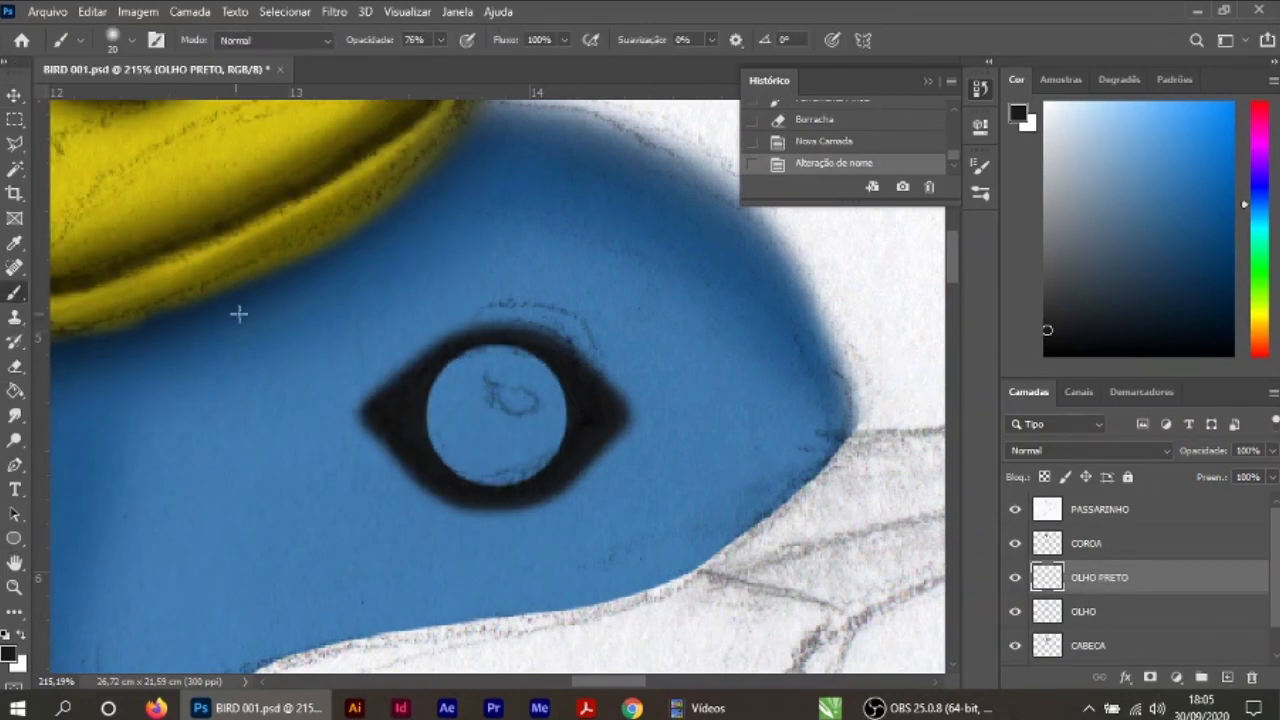
{"action": "left_click", "coordinate": [499, 418]}
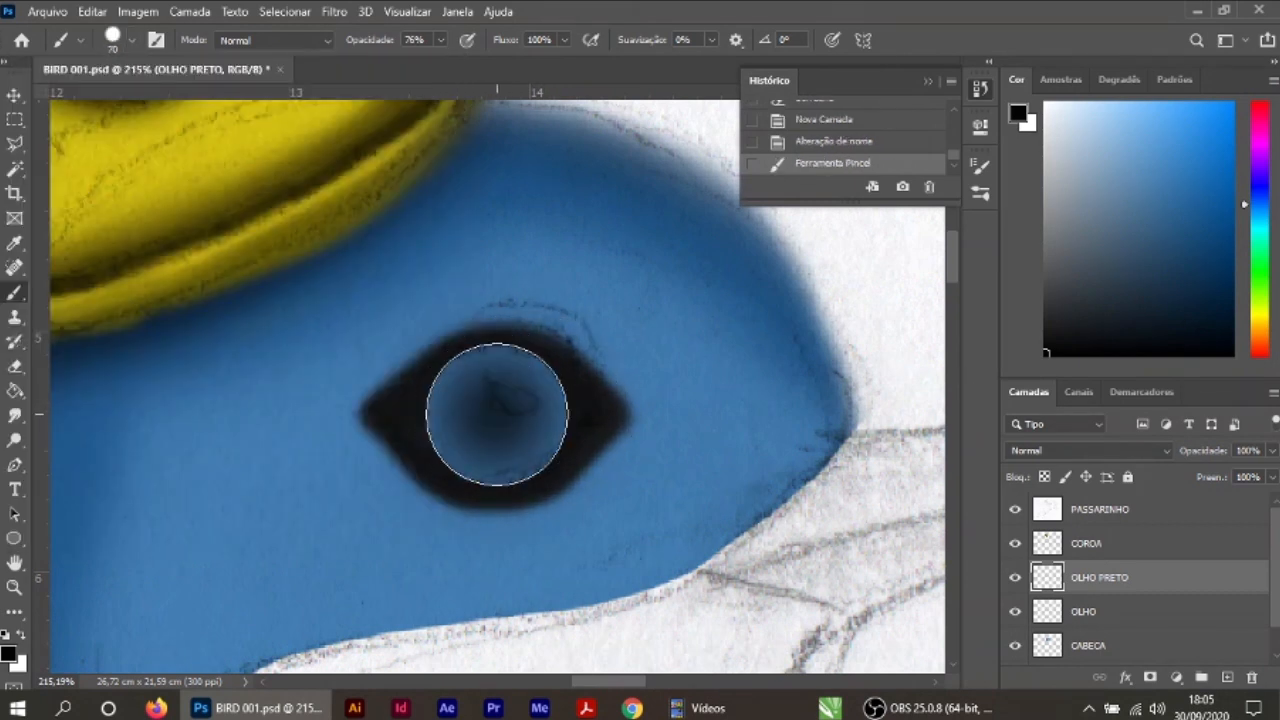
{"action": "left_click", "coordinate": [499, 418]}
{"action": "left_click_drag", "start_coordinate": [440, 40], "coordinate": [462, 100]}
{"action": "left_click", "coordinate": [497, 416]}
{"action": "key", "text": "v"}
{"action": "left_click_drag", "start_coordinate": [1108, 578], "coordinate": [1098, 626]}
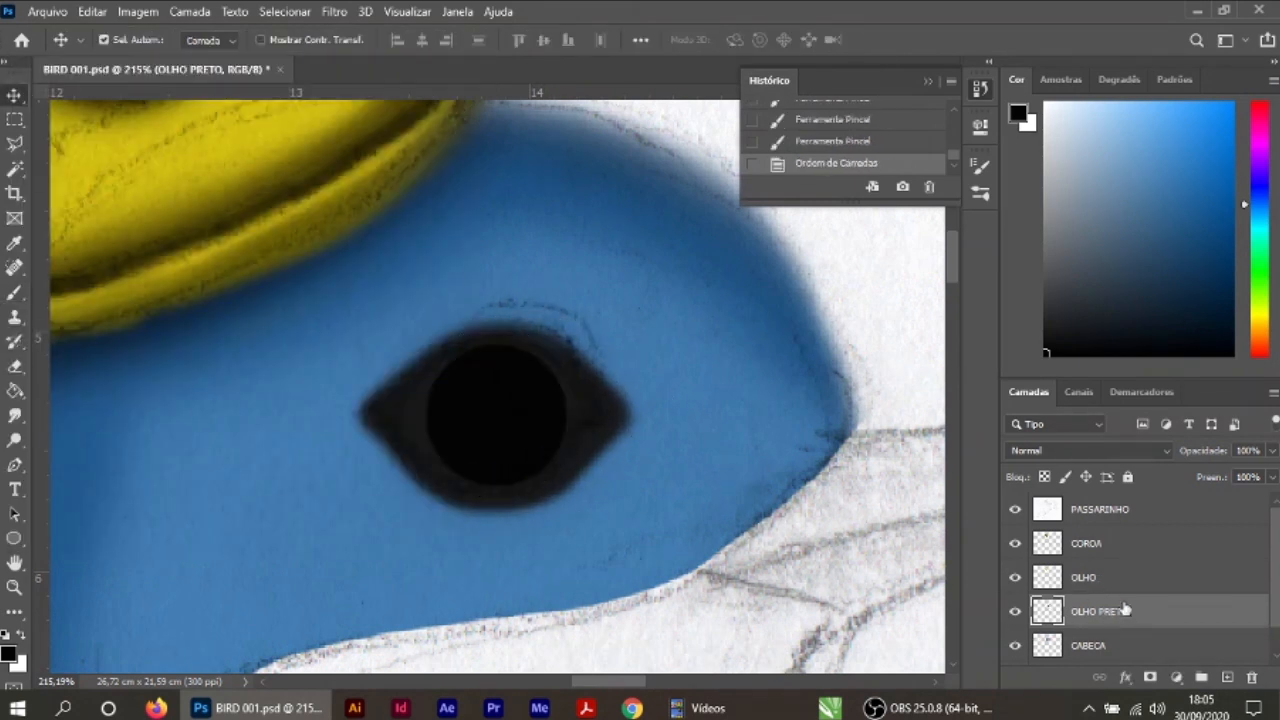
Step: Place a small round white highlight in the upper part of the black pupil
{"action": "left_click", "coordinate": [9, 653]}
{"action": "left_click", "coordinate": [381, 132]}
{"action": "left_click", "coordinate": [819, 123]}
{"action": "key", "text": "b"}
{"action": "key", "text": "bracketleft"}
{"action": "key", "text": "bracketleft"}
{"action": "key", "text": "bracketleft"}
{"action": "key", "text": "bracketleft"}
{"action": "key", "text": "bracketleft"}
{"action": "key", "text": "bracketleft"}
{"action": "key", "text": "bracketleft"}
{"action": "key", "text": "bracketleft"}
{"action": "left_click", "coordinate": [501, 388]}
{"action": "key", "text": "v"}
Step: Merge the OLHO layer with the OLHO PRETO layer beneath it
{"action": "scroll", "coordinate": [657, 435], "scroll_direction": "down", "scroll_amount": 20}
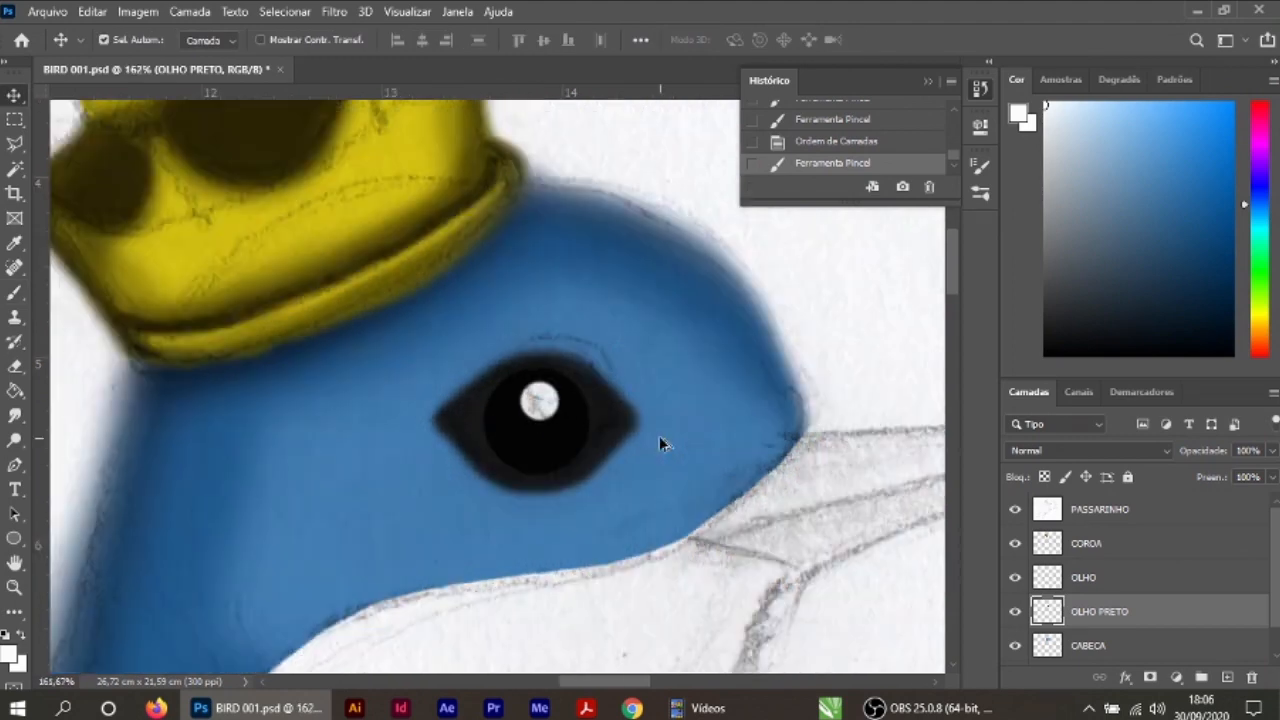
{"action": "left_click", "coordinate": [1085, 577], "text": "shift"}
{"action": "key", "text": "ctrl+e"}
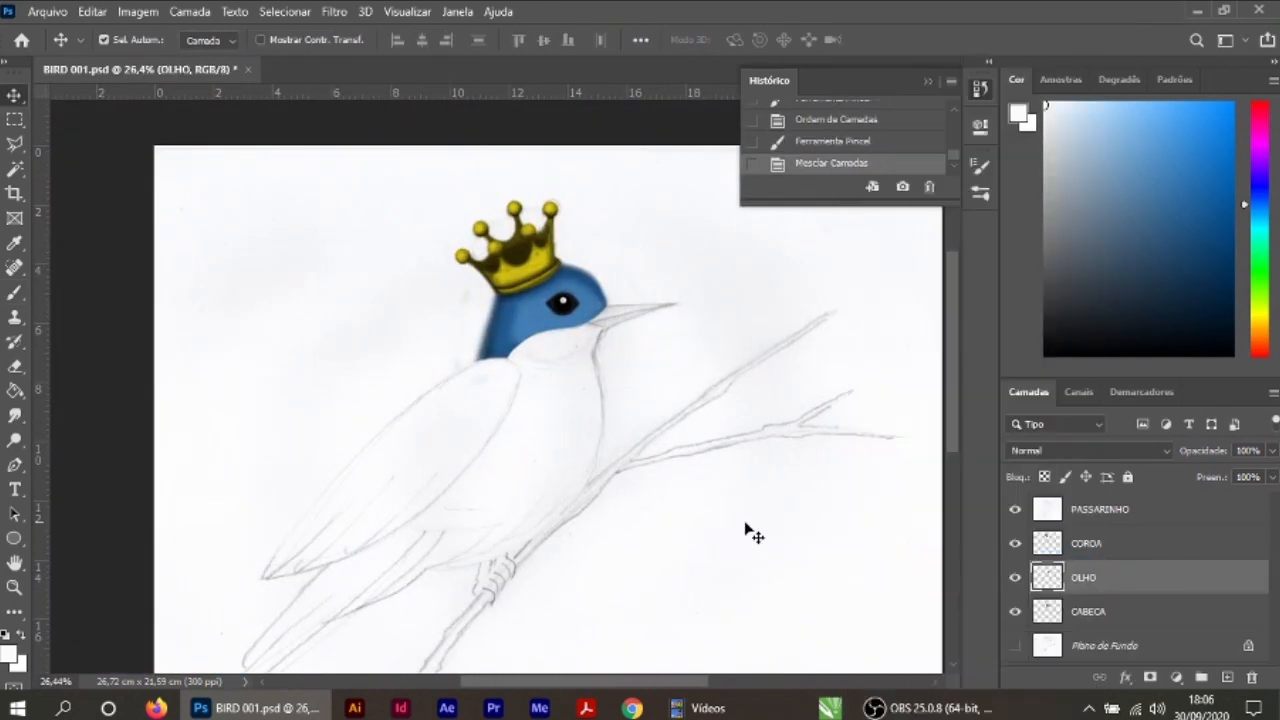
Step: Add a new layer above OLHO and name it BICO
{"action": "left_click", "coordinate": [1226, 678]}
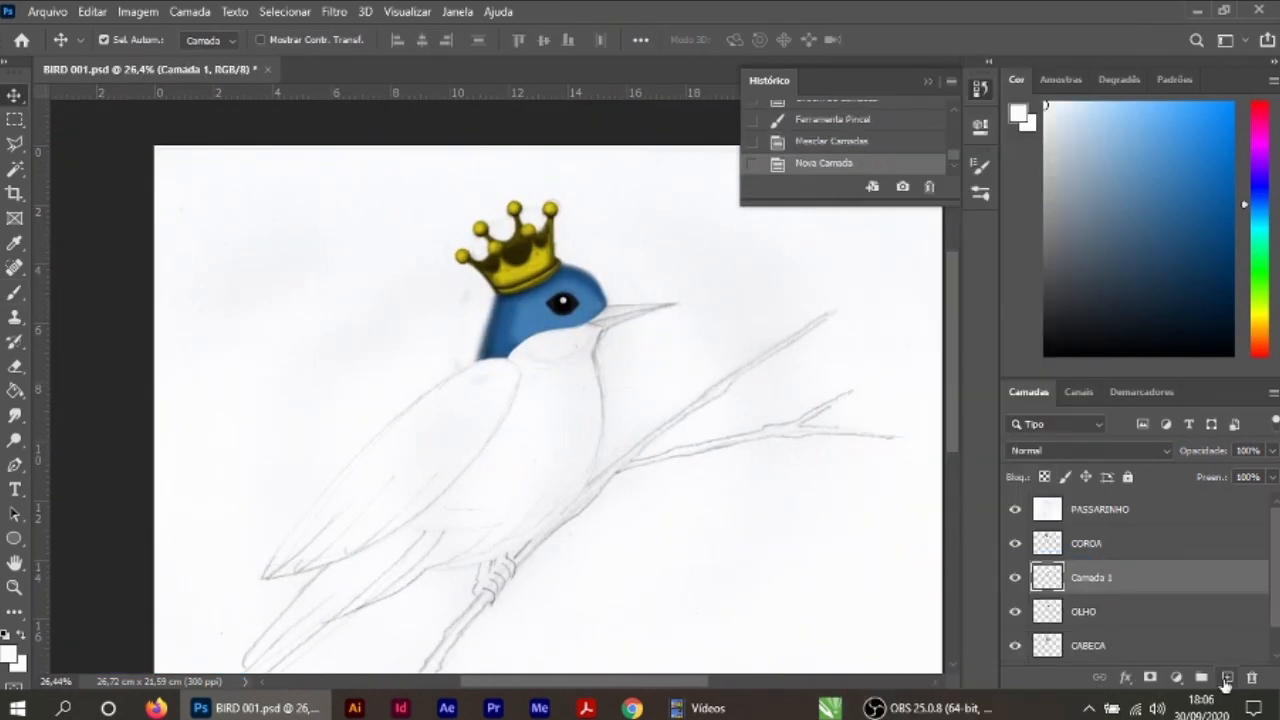
{"action": "double_click", "coordinate": [1086, 580]}
{"action": "type", "text": "L"}
{"action": "type", "text": "ICO"}
{"action": "key", "text": "Return"}
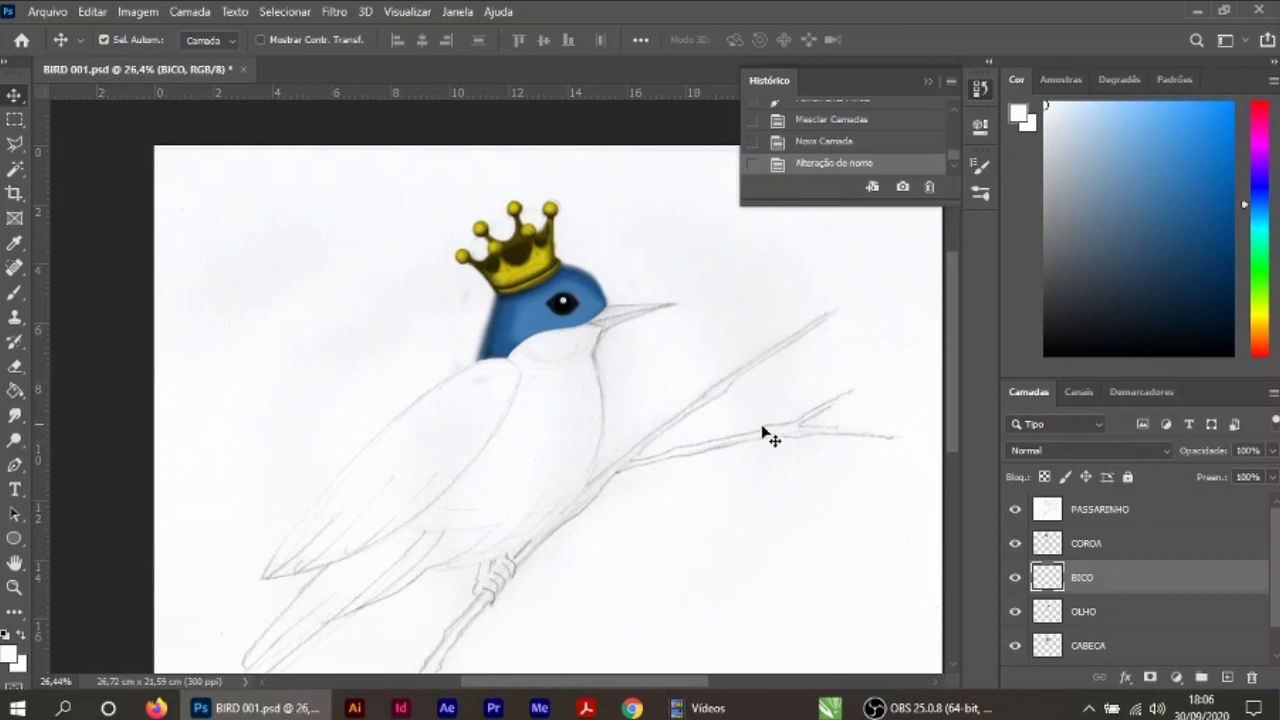
Step: Sample the crown's yellow and fill the beak with it on the BICO layer using a 25 px brush
{"action": "scroll", "coordinate": [643, 363], "scroll_direction": "up", "scroll_amount": 5}
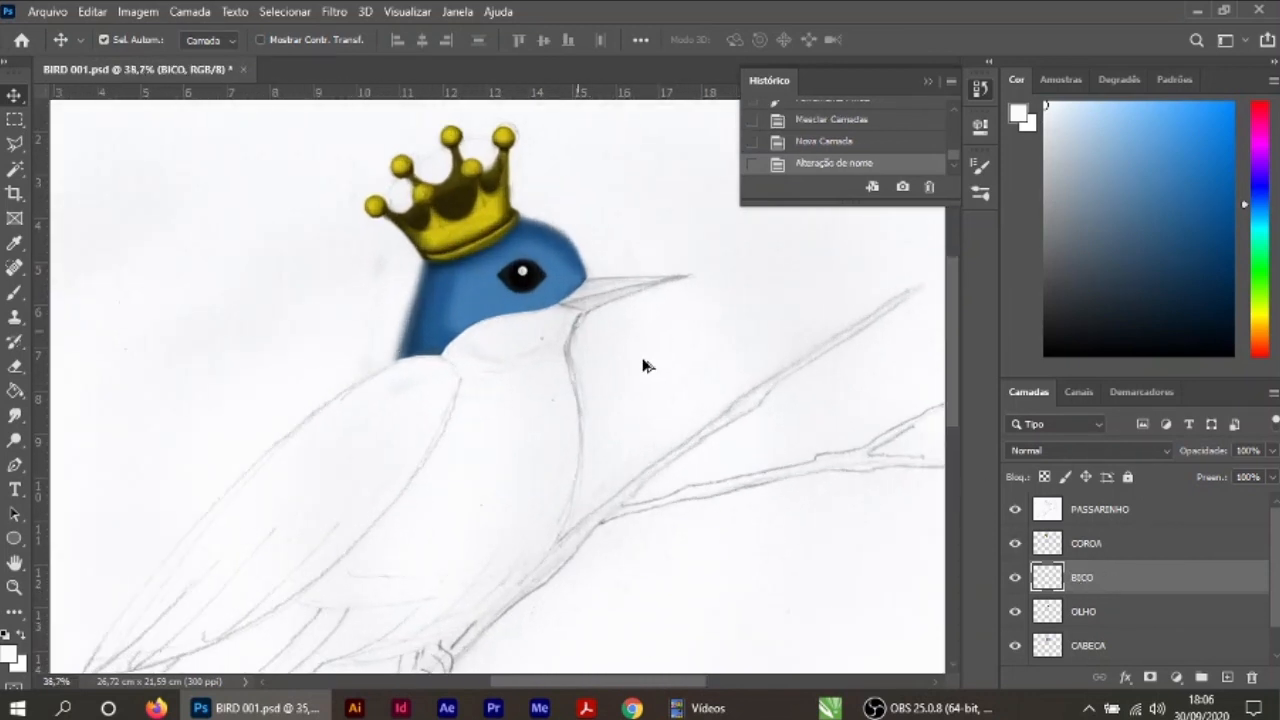
{"action": "scroll", "coordinate": [628, 338], "scroll_direction": "up", "scroll_amount": 4}
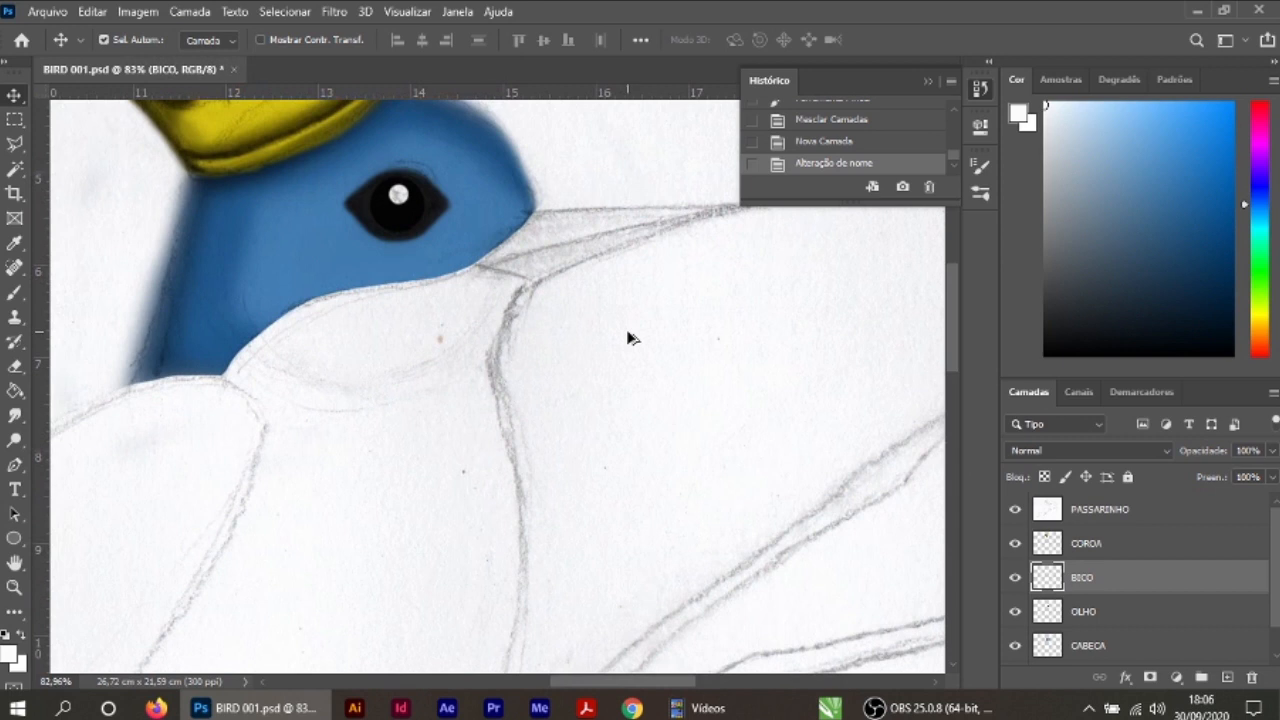
{"action": "left_click_drag", "start_coordinate": [666, 353], "coordinate": [668, 497]}
{"action": "scroll", "coordinate": [626, 465], "scroll_direction": "up", "scroll_amount": 2}
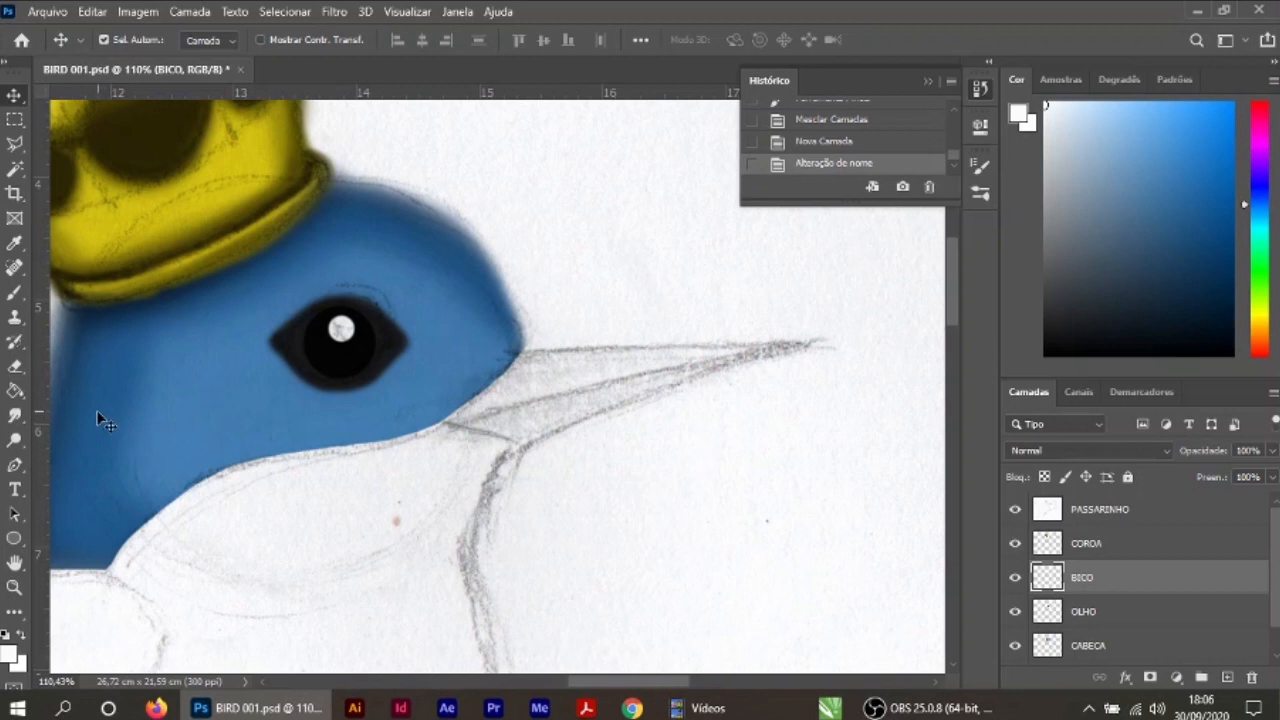
{"action": "left_click", "coordinate": [14, 246]}
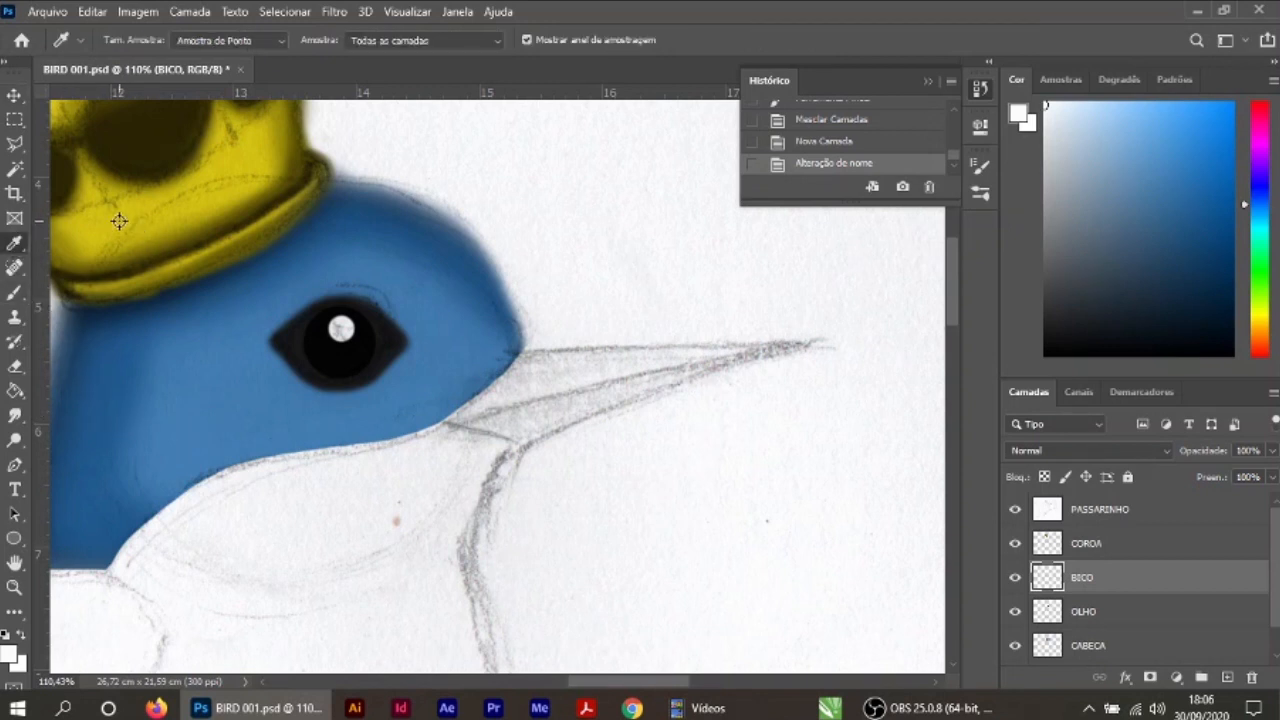
{"action": "left_click", "coordinate": [119, 221]}
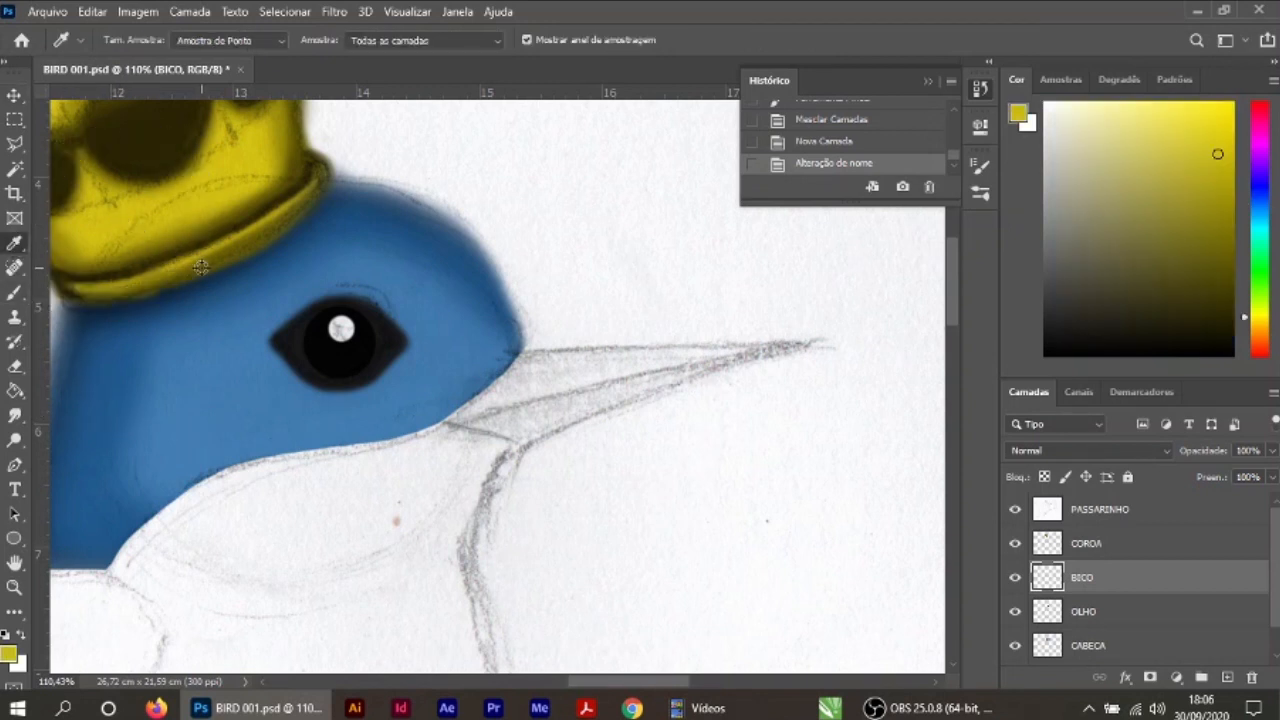
{"action": "left_click", "coordinate": [14, 292]}
{"action": "mouse_move", "coordinate": [522, 398]}
{"action": "left_mouse_down"}
{"action": "mouse_move", "coordinate": [621, 380]}
{"action": "mouse_move", "coordinate": [548, 391]}
{"action": "mouse_move", "coordinate": [737, 329]}
{"action": "mouse_move", "coordinate": [731, 341]}
{"action": "mouse_move", "coordinate": [762, 349]}
{"action": "mouse_move", "coordinate": [722, 364]}
{"action": "mouse_move", "coordinate": [733, 371]}
{"action": "mouse_move", "coordinate": [721, 363]}
{"action": "mouse_move", "coordinate": [590, 402]}
{"action": "mouse_move", "coordinate": [661, 384]}
{"action": "mouse_move", "coordinate": [524, 437]}
{"action": "mouse_move", "coordinate": [449, 424]}
{"action": "mouse_move", "coordinate": [557, 353]}
{"action": "mouse_move", "coordinate": [810, 347]}
{"action": "mouse_move", "coordinate": [509, 426]}
{"action": "mouse_move", "coordinate": [555, 370]}
{"action": "mouse_move", "coordinate": [475, 422]}
{"action": "mouse_move", "coordinate": [499, 422]}
{"action": "mouse_move", "coordinate": [469, 427]}
{"action": "left_mouse_up"}
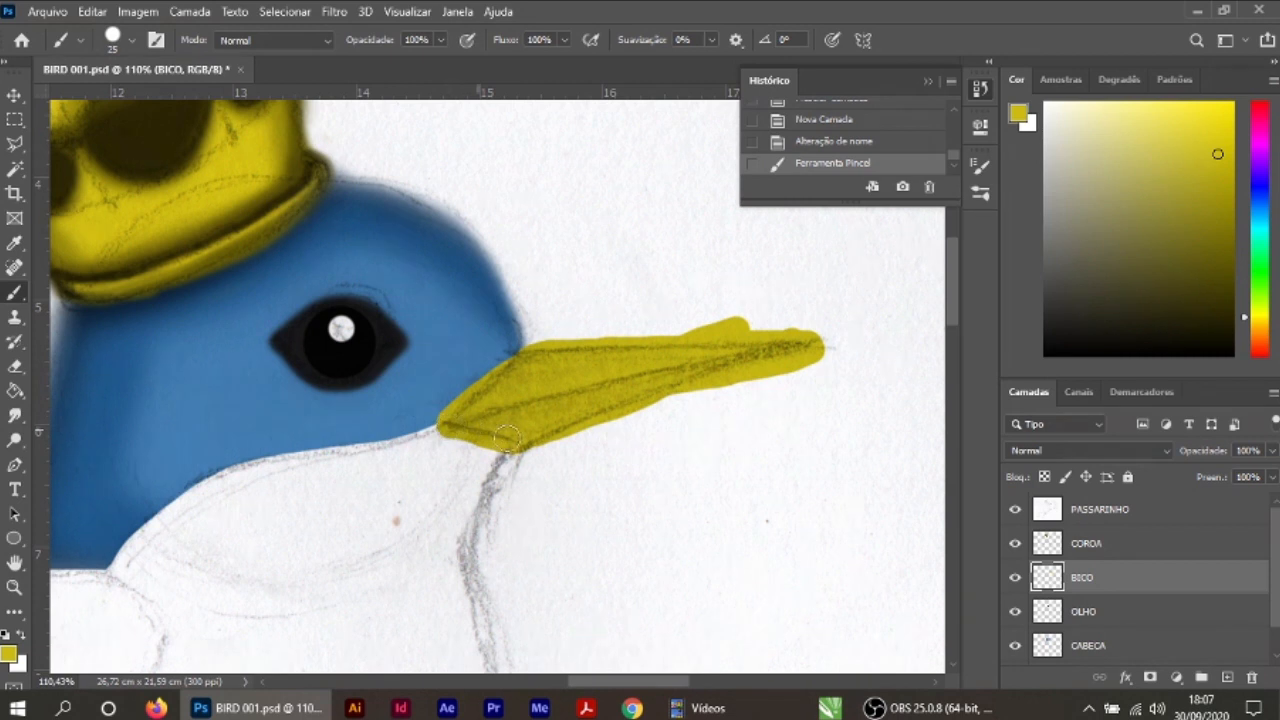
Step: Finish painting the beak yellow and move the BICO layer beneath the CABECA layer
{"action": "left_click_drag", "start_coordinate": [652, 372], "coordinate": [632, 376]}
{"action": "left_click_drag", "start_coordinate": [593, 498], "coordinate": [577, 514]}
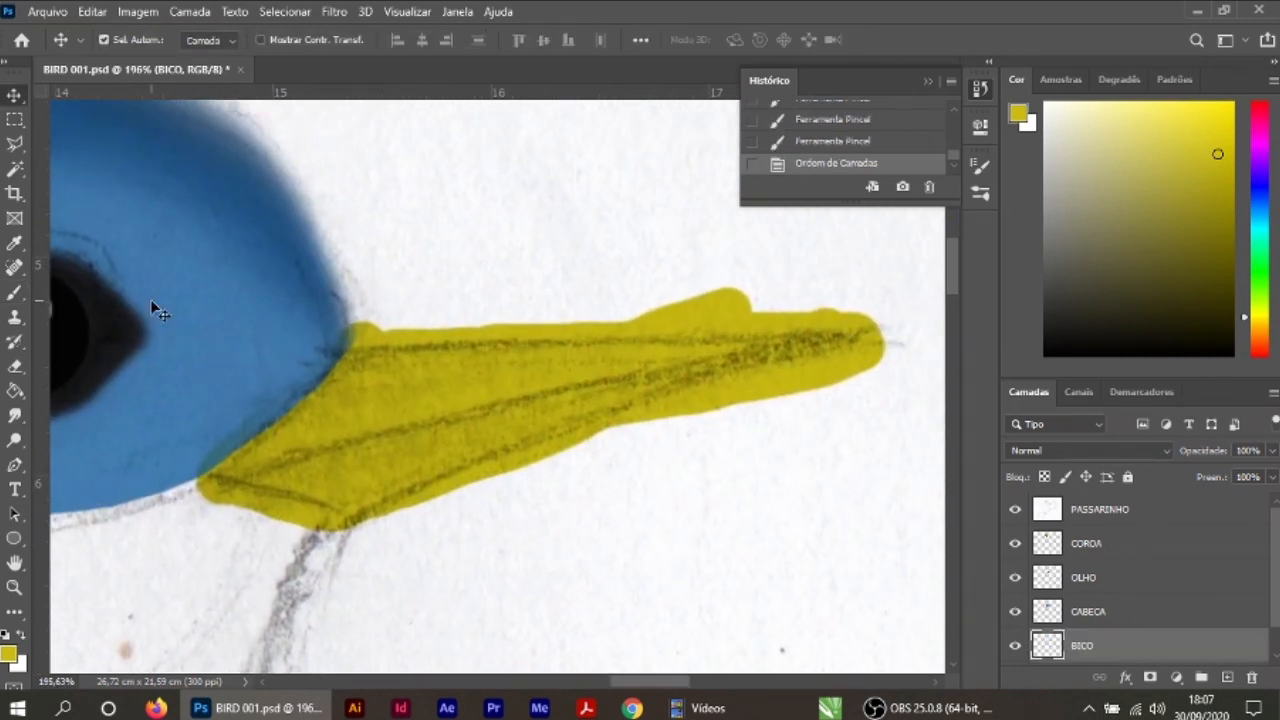
Step: Cut off the excess yellow above the beak's straight upper edge using a polygonal lasso selection, and deselect
{"action": "left_click", "coordinate": [20, 145]}
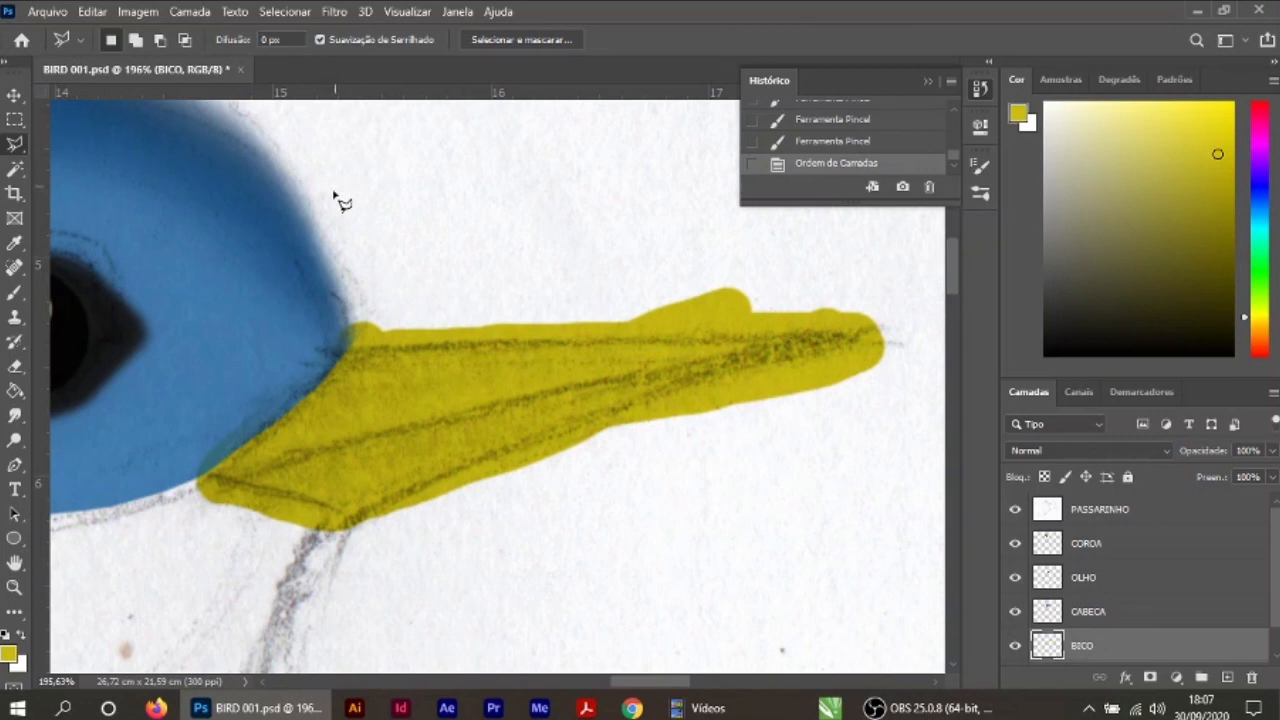
{"action": "left_click", "coordinate": [330, 159]}
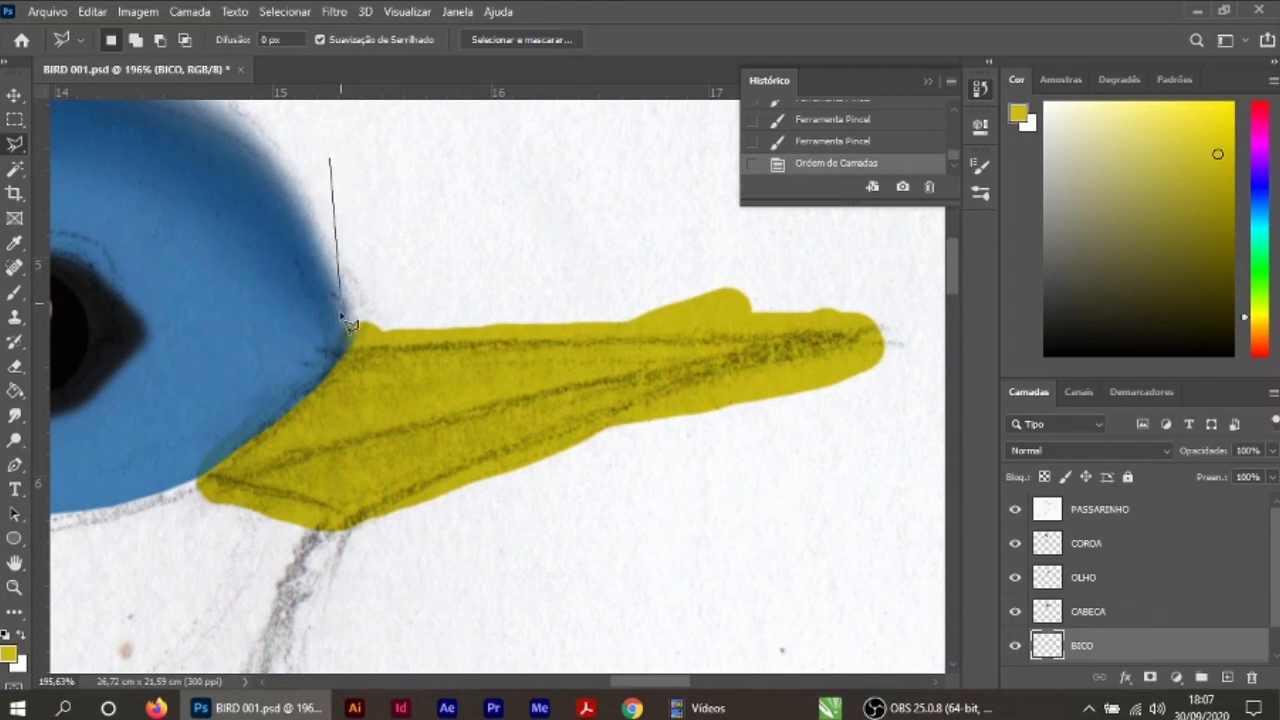
{"action": "left_click", "coordinate": [330, 351]}
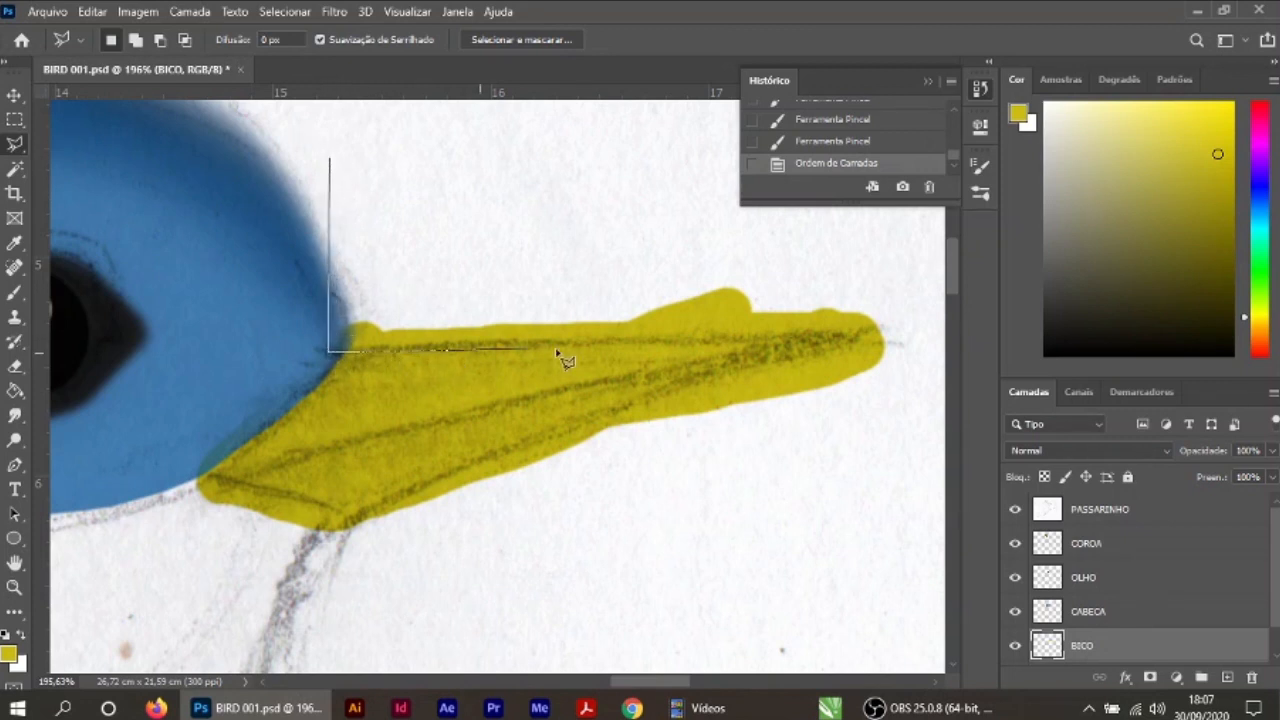
{"action": "left_click", "coordinate": [917, 331]}
{"action": "left_click", "coordinate": [706, 226]}
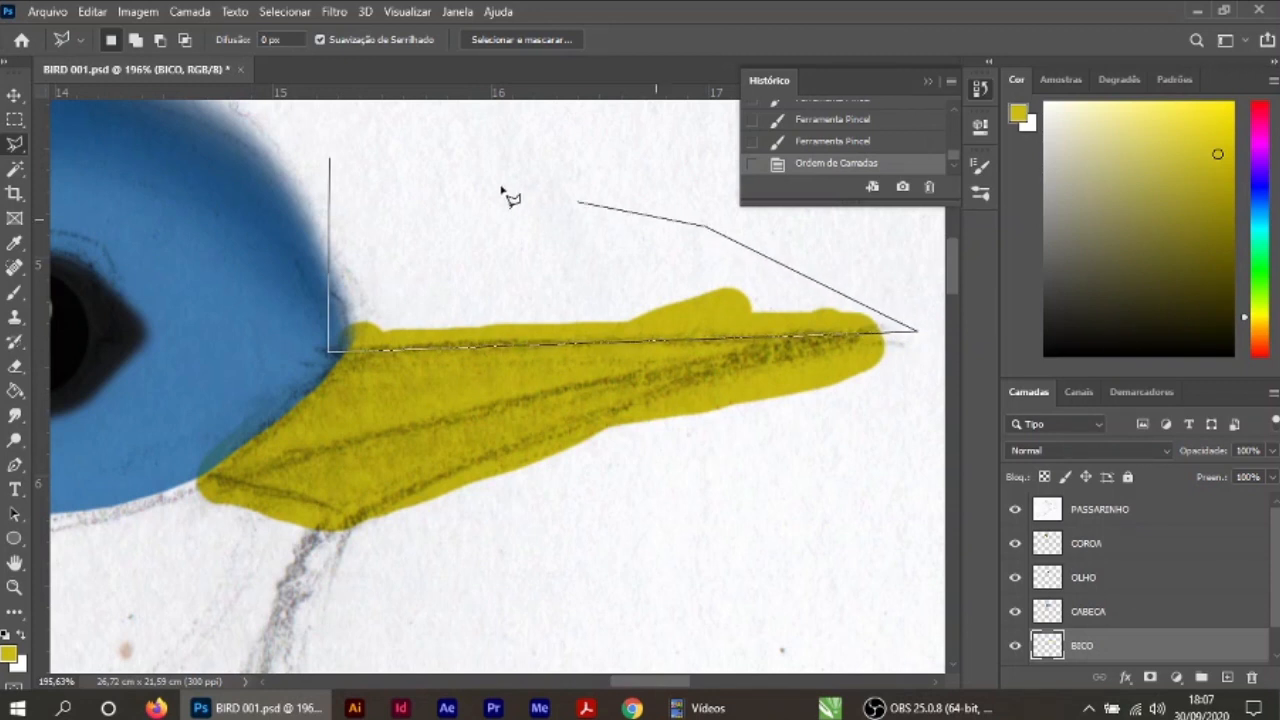
{"action": "left_click", "coordinate": [337, 172]}
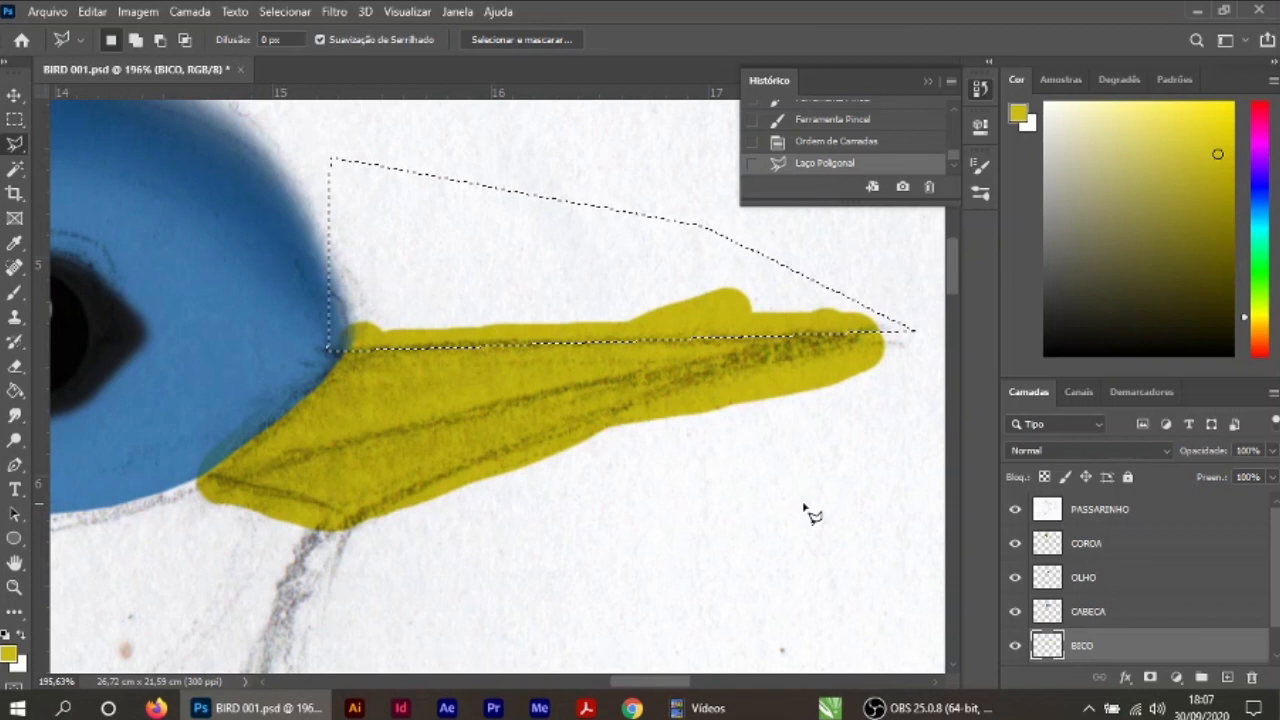
{"action": "key", "text": "Delete"}
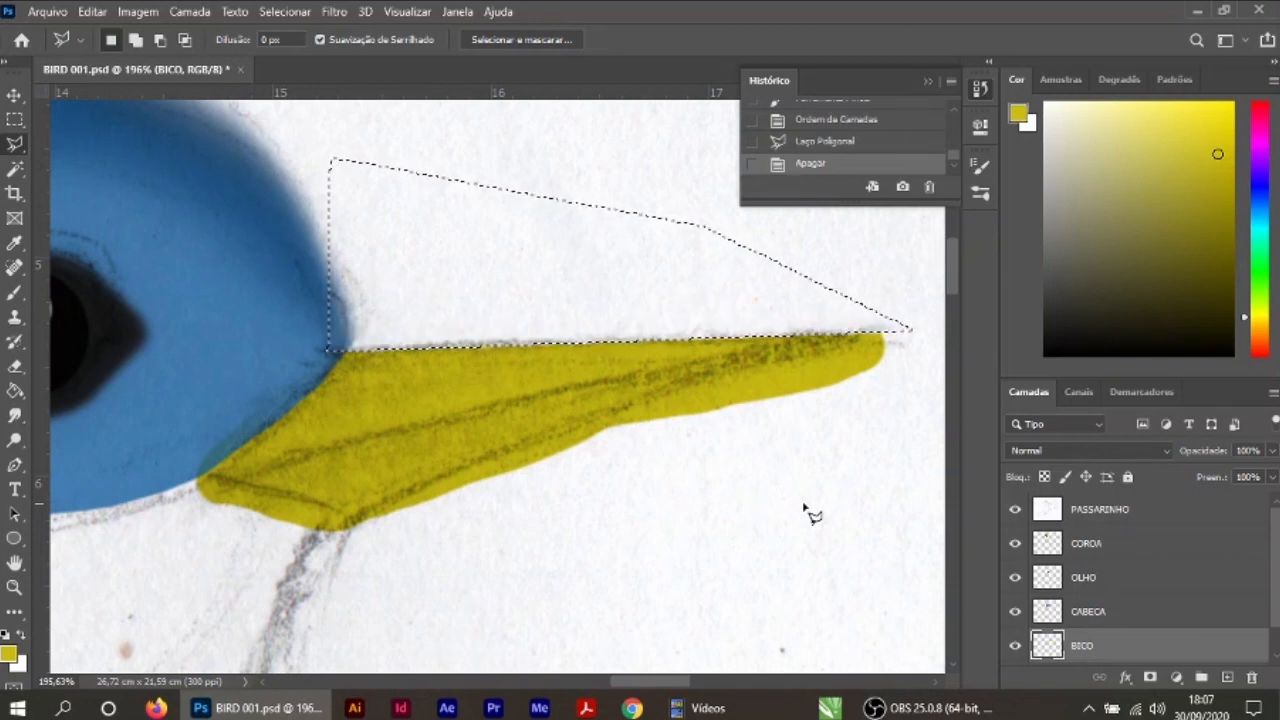
{"action": "left_click", "coordinate": [14, 97]}
{"action": "left_click_drag", "start_coordinate": [740, 517], "coordinate": [742, 517]}
{"action": "key", "text": "ctrl+d"}
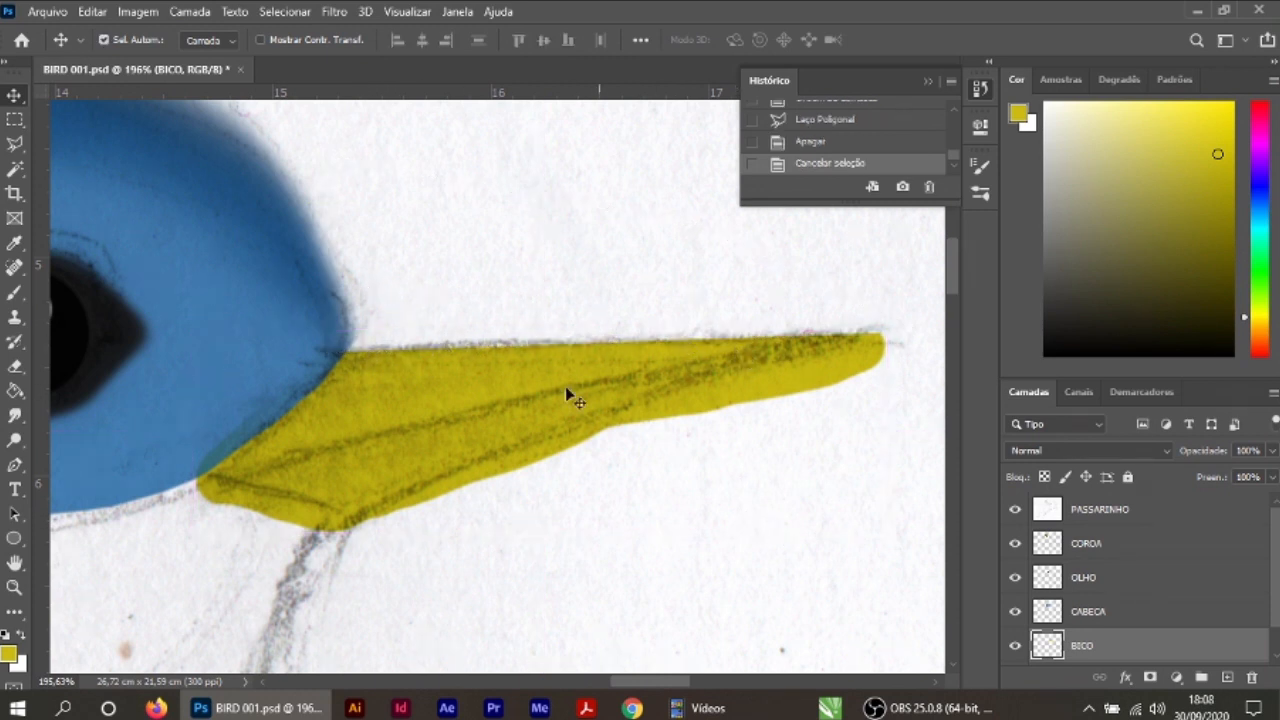
Step: Erase the excess yellow along the beak's lower edge and around its tip with a 70 px eraser
{"action": "scroll", "coordinate": [367, 495], "scroll_direction": "up", "scroll_amount": 1}
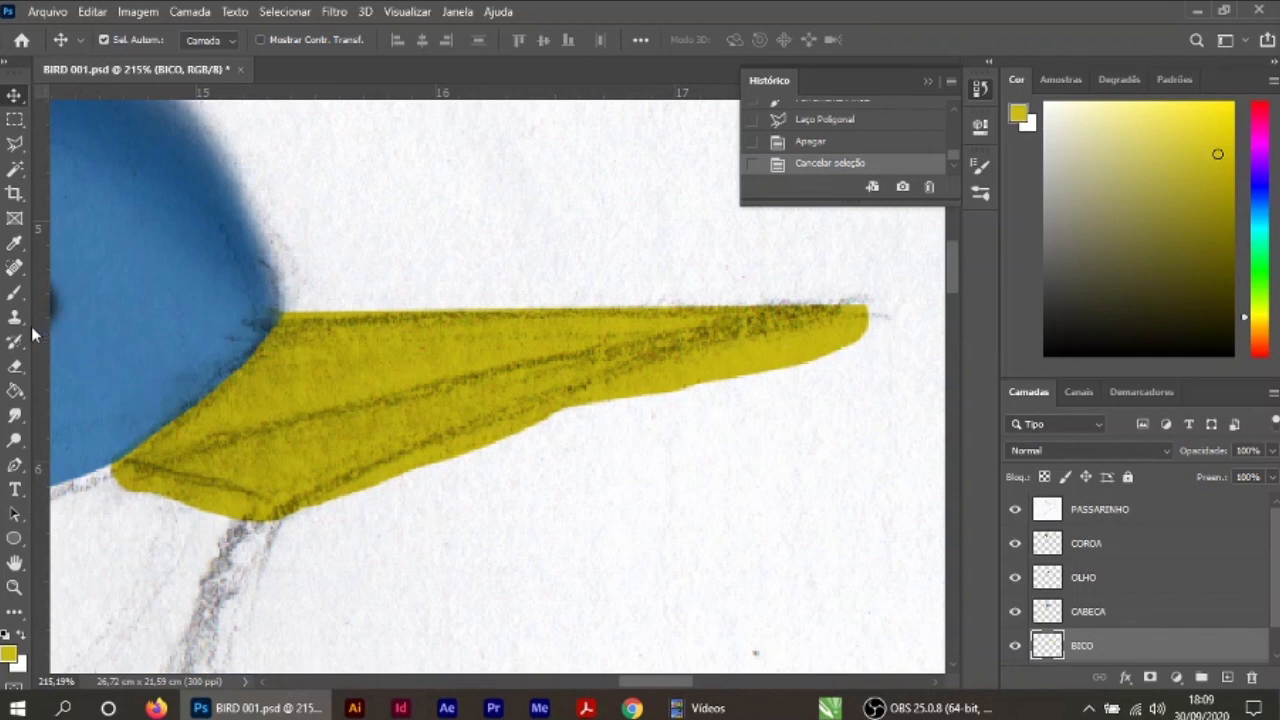
{"action": "left_click", "coordinate": [15, 366]}
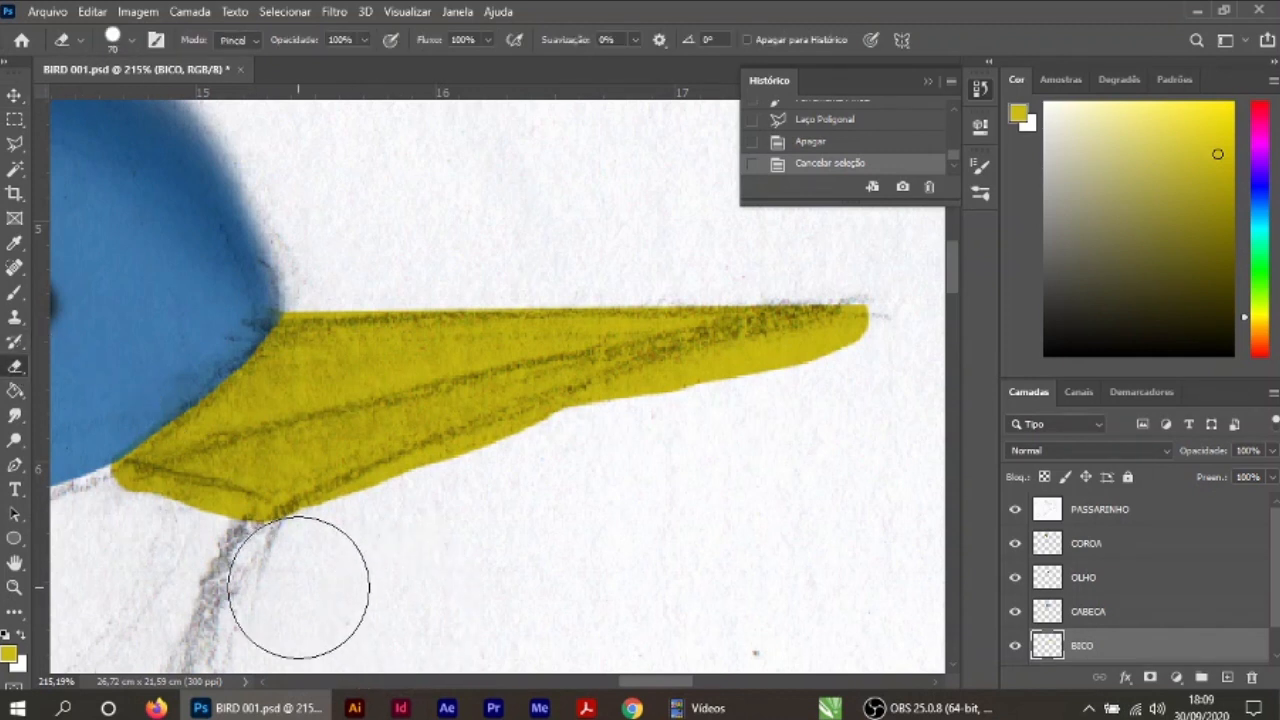
{"action": "left_click_drag", "start_coordinate": [404, 541], "coordinate": [380, 560]}
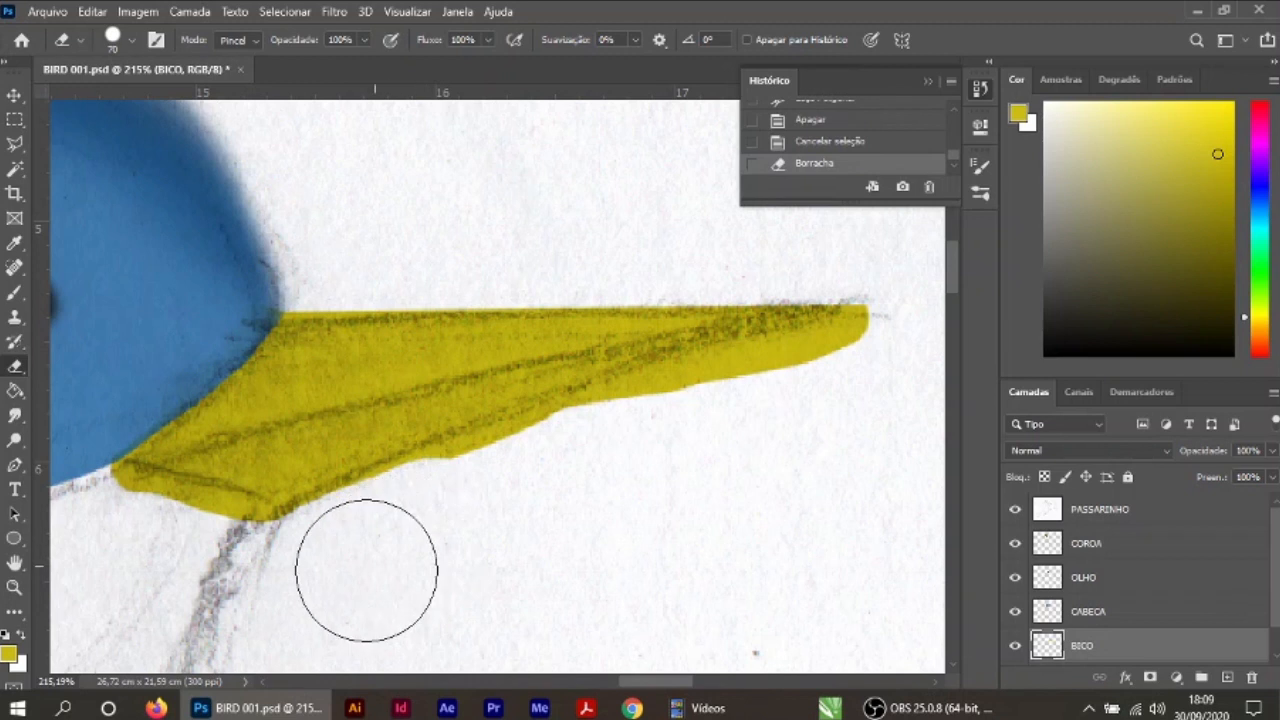
{"action": "mouse_move", "coordinate": [426, 525]}
{"action": "left_mouse_down"}
{"action": "mouse_move", "coordinate": [670, 433]}
{"action": "mouse_move", "coordinate": [886, 373]}
{"action": "mouse_move", "coordinate": [915, 293]}
{"action": "left_mouse_up"}
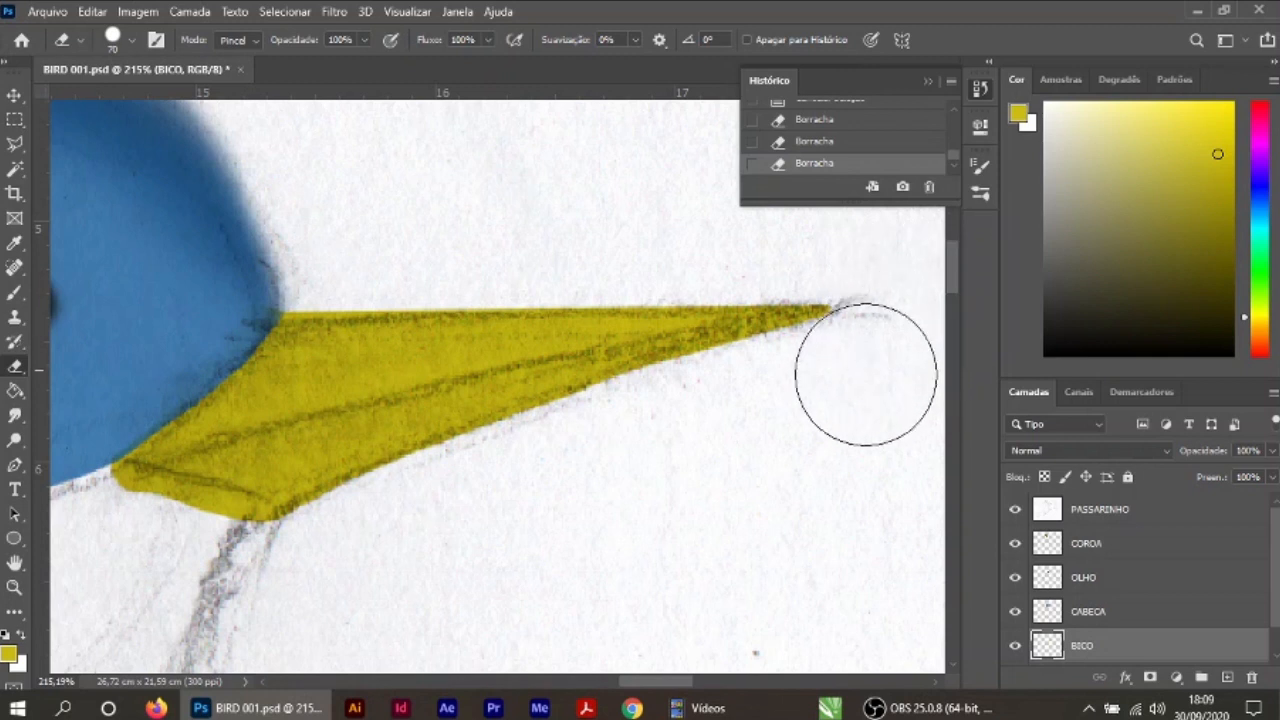
{"action": "left_click", "coordinate": [893, 321]}
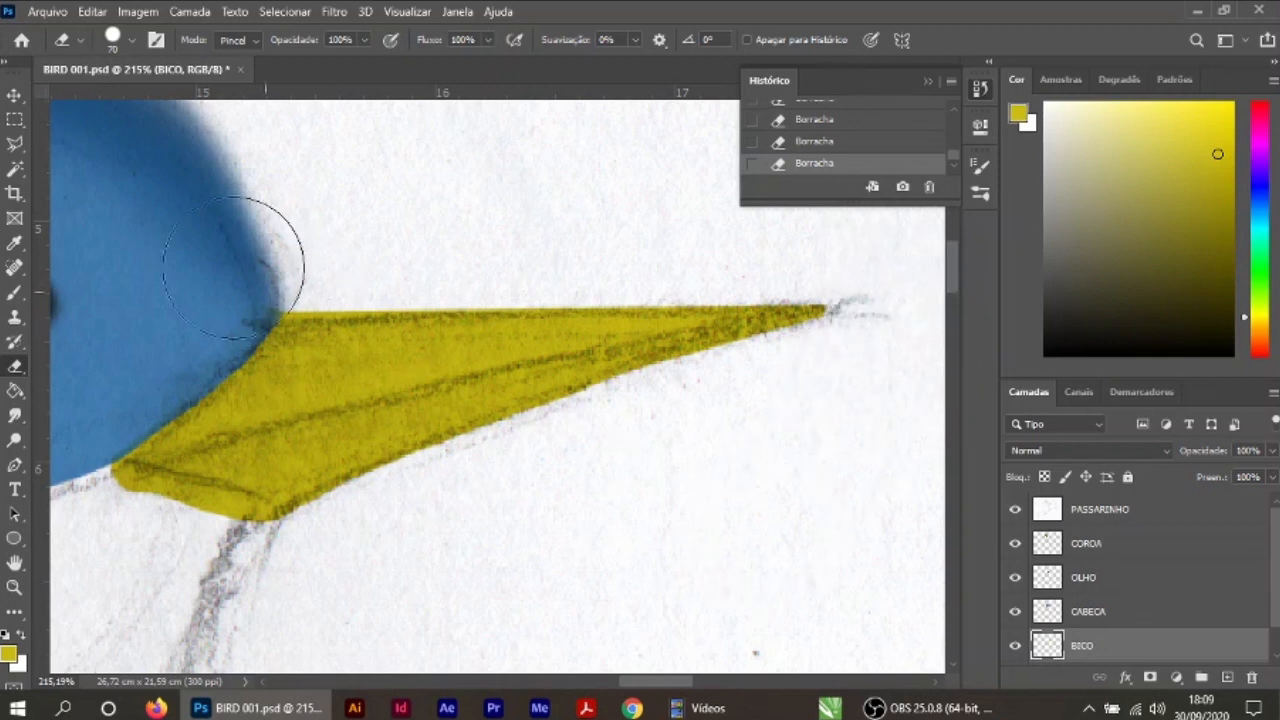
Step: Erase the rounded yellow excess below the beak's base so it follows the sketched outline
{"action": "key", "text": "v"}
{"action": "scroll", "coordinate": [705, 478], "scroll_direction": "down", "scroll_amount": 1}
{"action": "scroll", "coordinate": [705, 485], "scroll_direction": "down", "scroll_amount": 6}
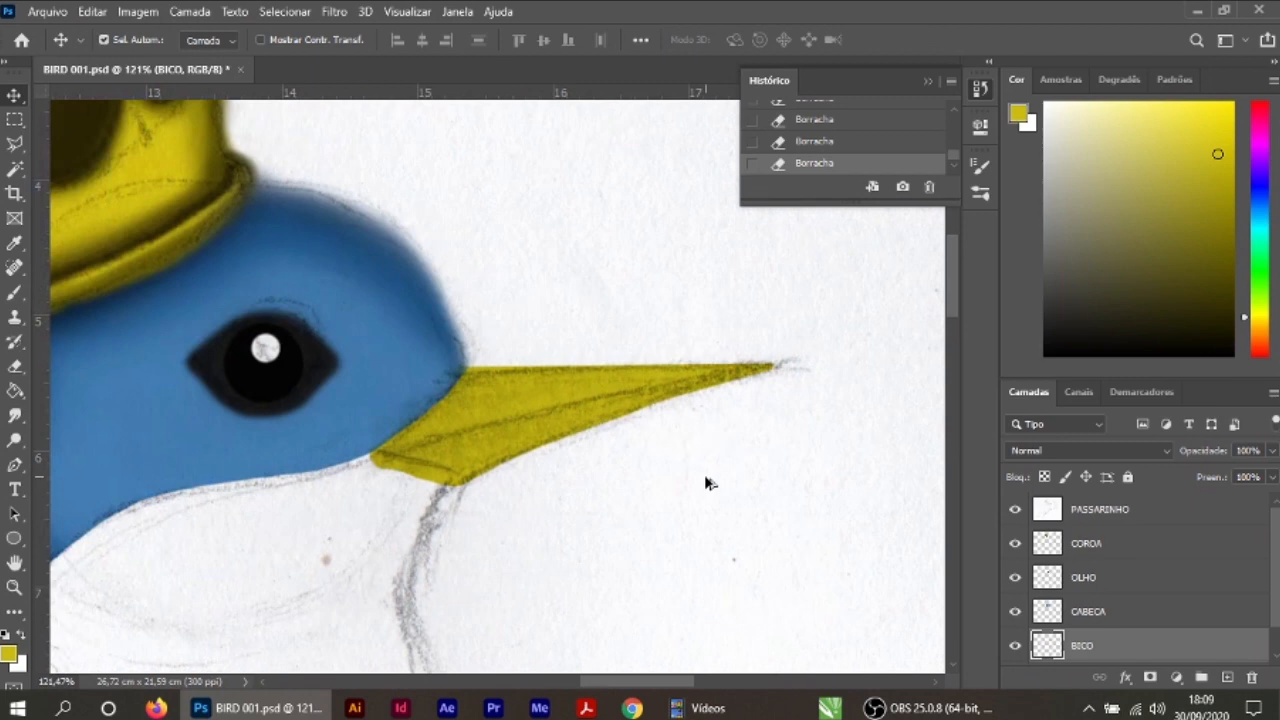
{"action": "scroll", "coordinate": [705, 484], "scroll_direction": "up", "scroll_amount": 4}
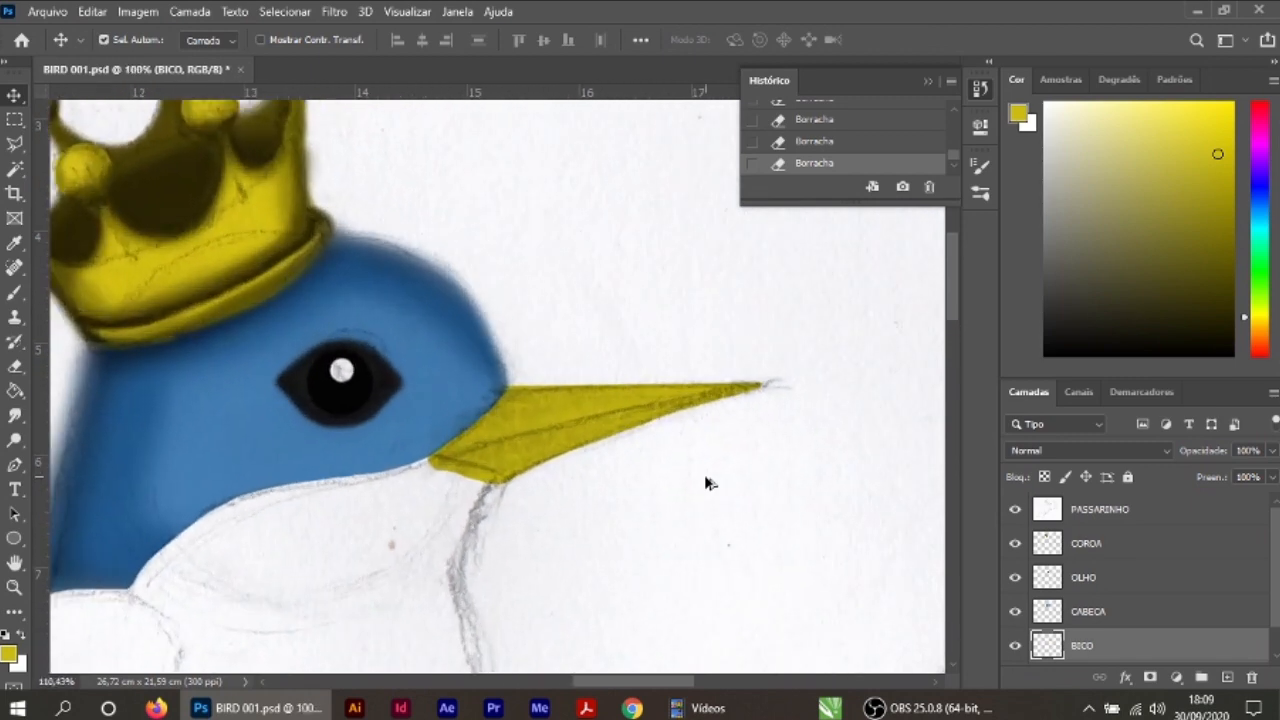
{"action": "left_click_drag", "start_coordinate": [489, 534], "coordinate": [696, 545]}
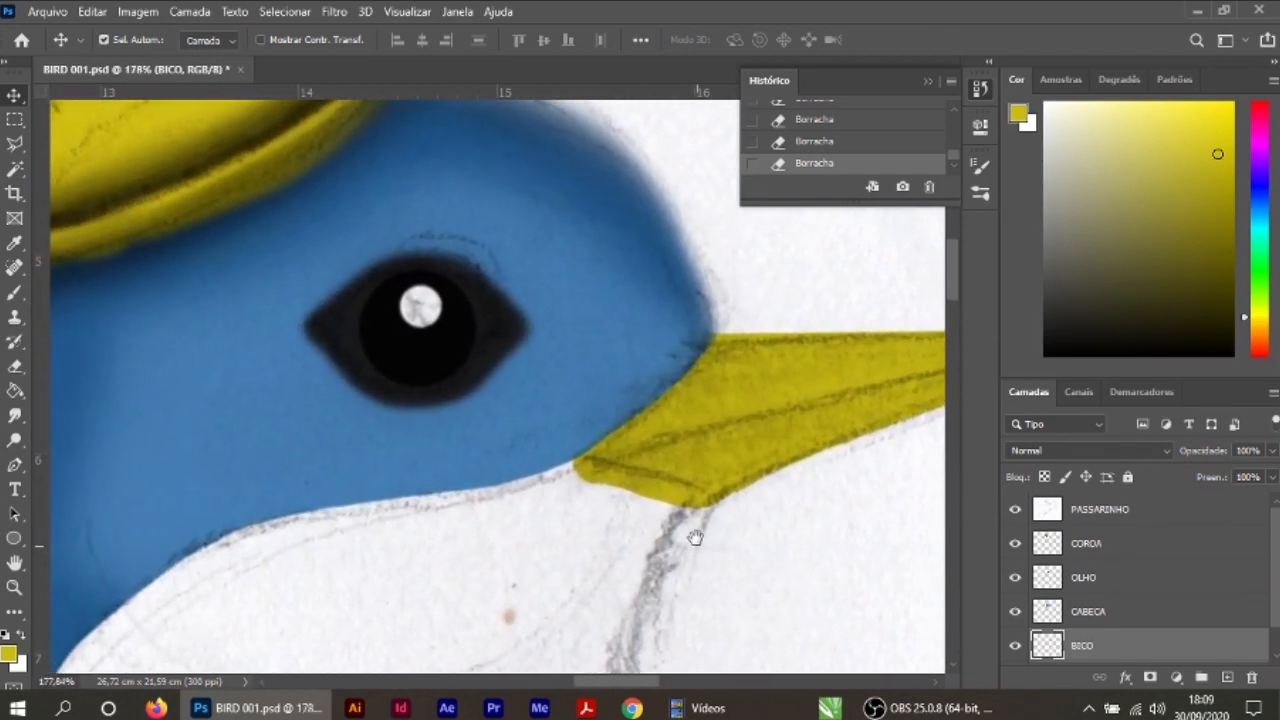
{"action": "left_click", "coordinate": [15, 366]}
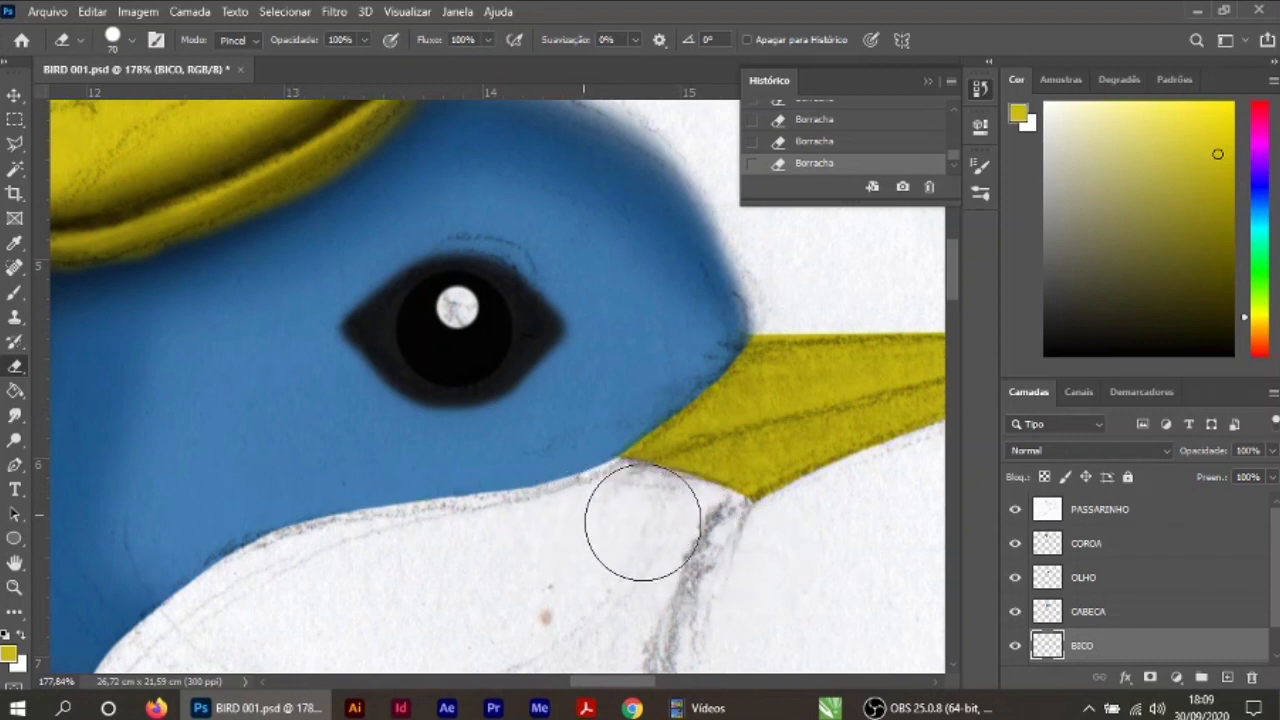
{"action": "left_click", "coordinate": [15, 95]}
Step: Select the beak with the Magic Wand and subtract its upper half along the sketched middle line with the Polygonal Lasso
{"action": "scroll", "coordinate": [630, 490], "scroll_direction": "down", "scroll_amount": 1}
{"action": "left_click_drag", "start_coordinate": [439, 258], "coordinate": [75, 263]}
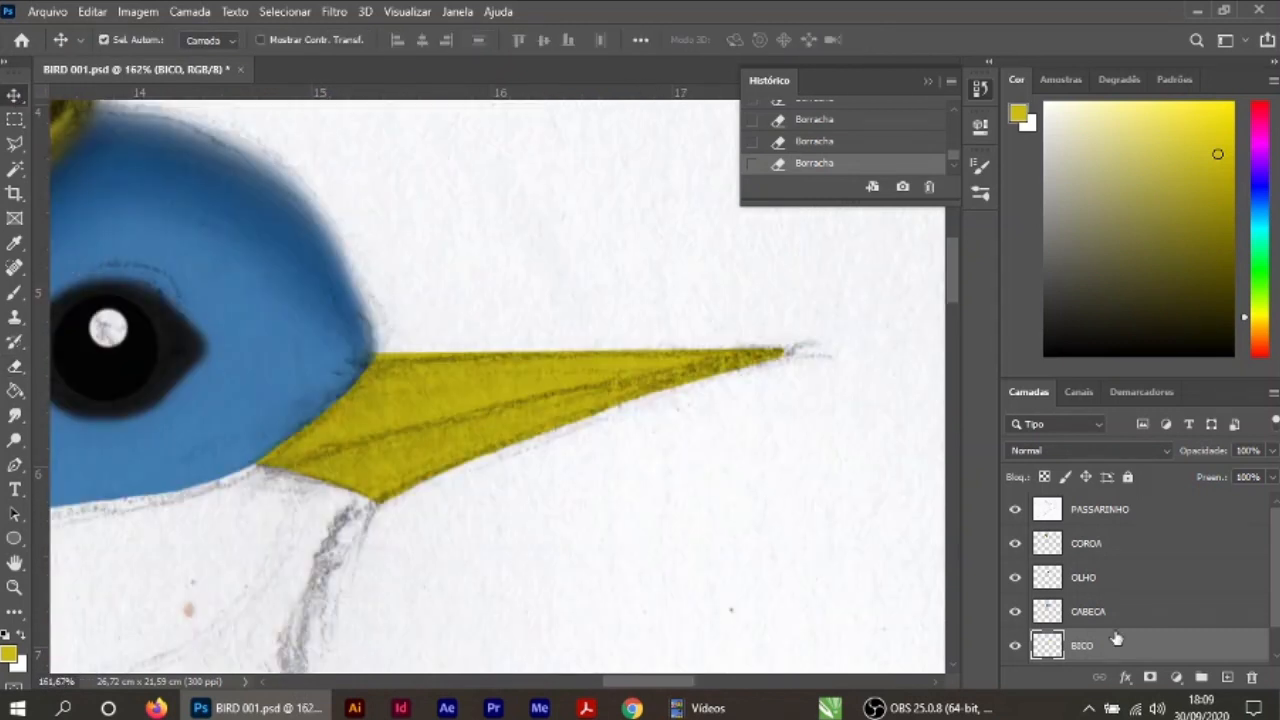
{"action": "left_click", "coordinate": [15, 168]}
{"action": "left_click", "coordinate": [443, 375]}
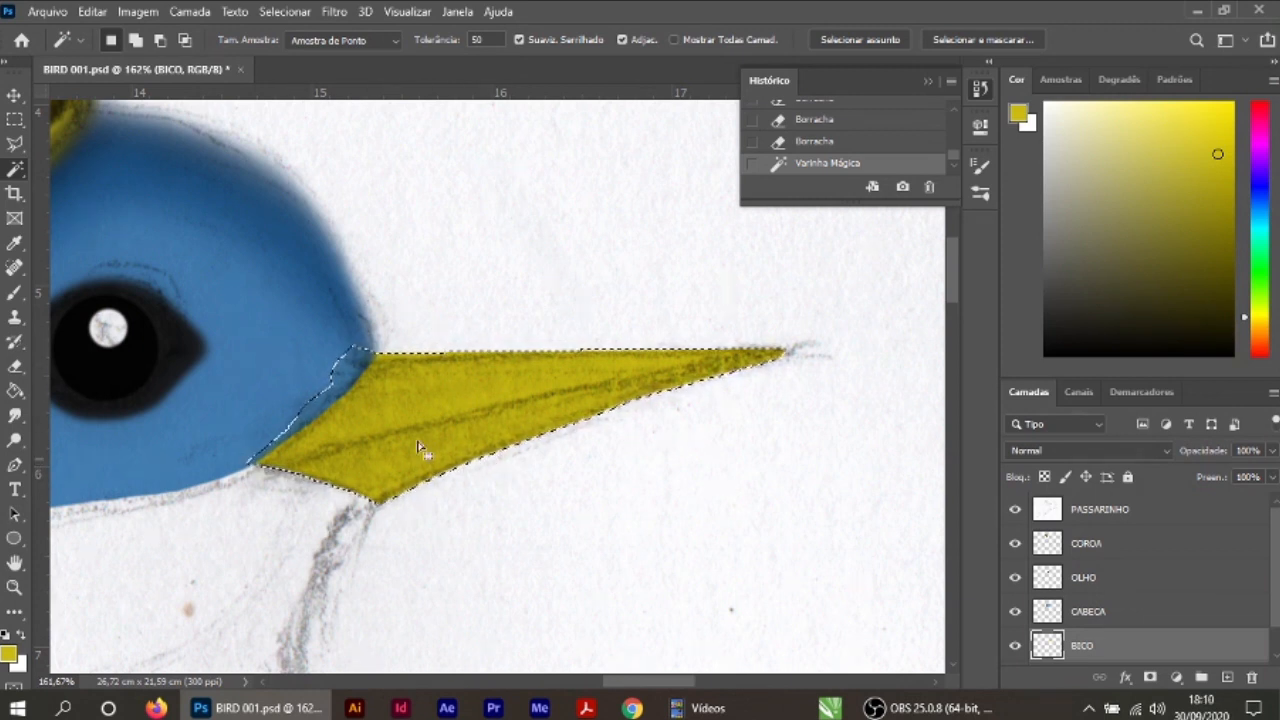
{"action": "left_click", "coordinate": [14, 146]}
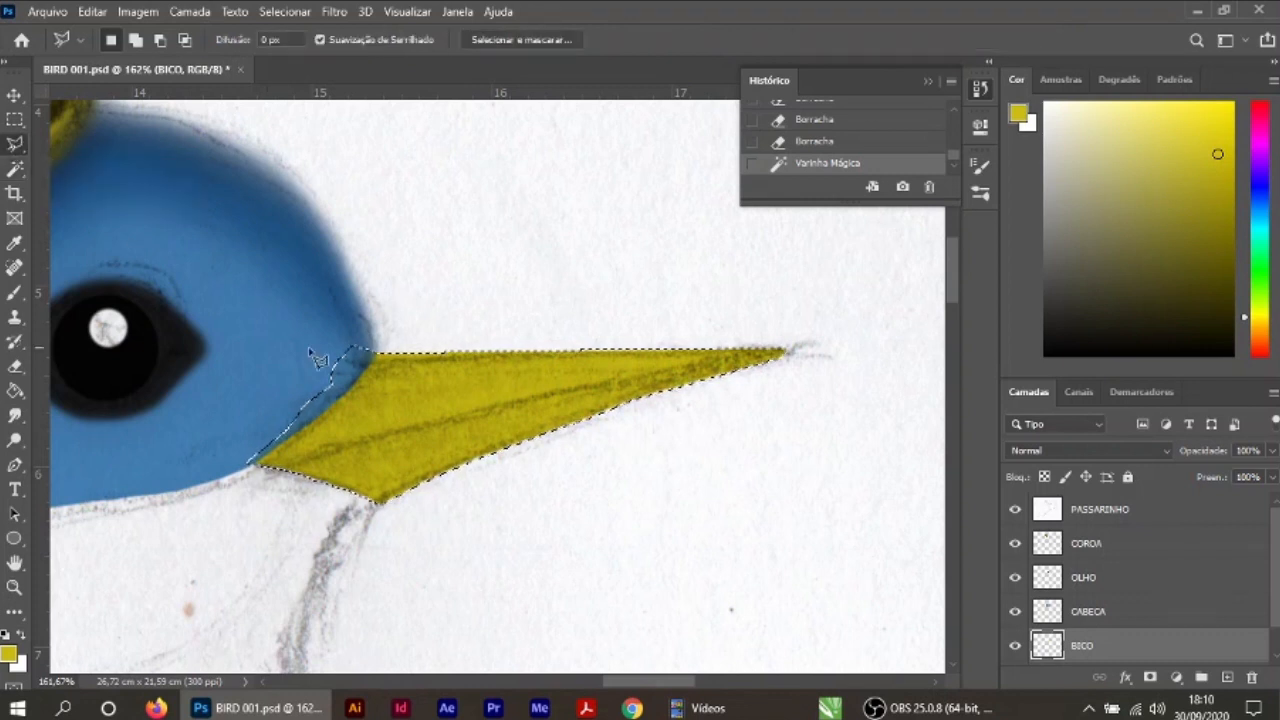
{"action": "key", "text": "alt"}
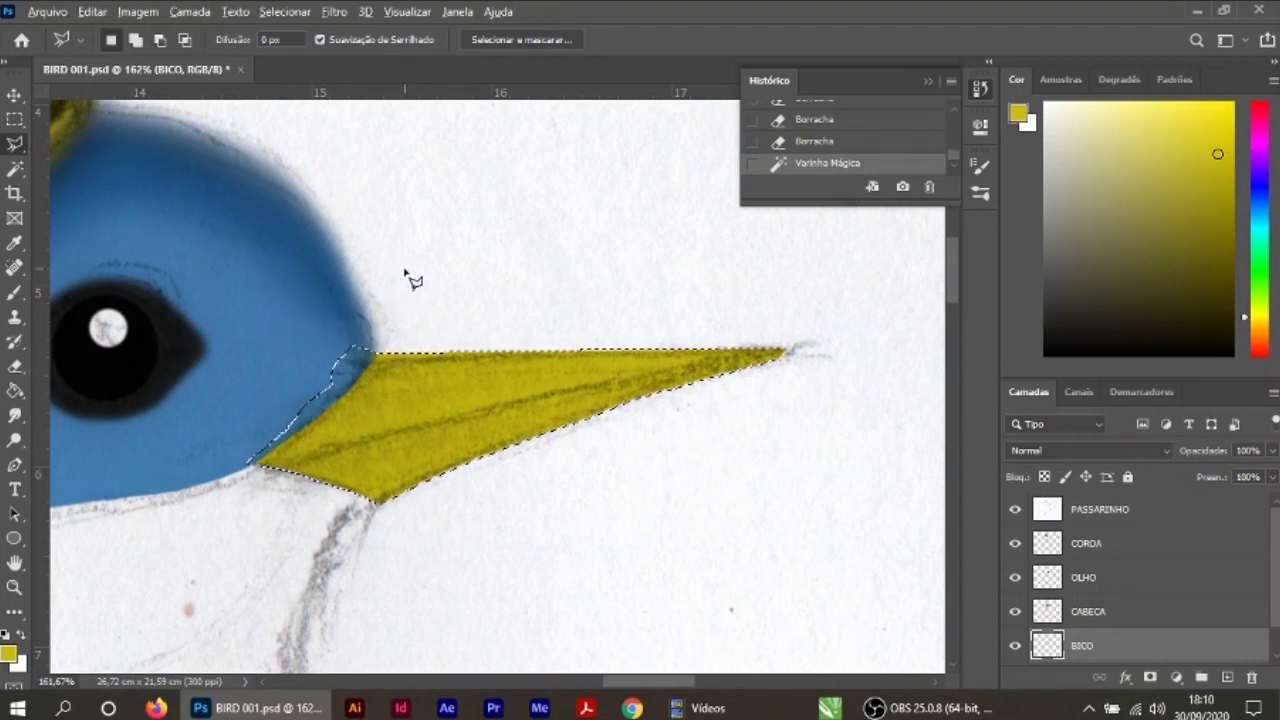
{"action": "key", "text": "alt"}
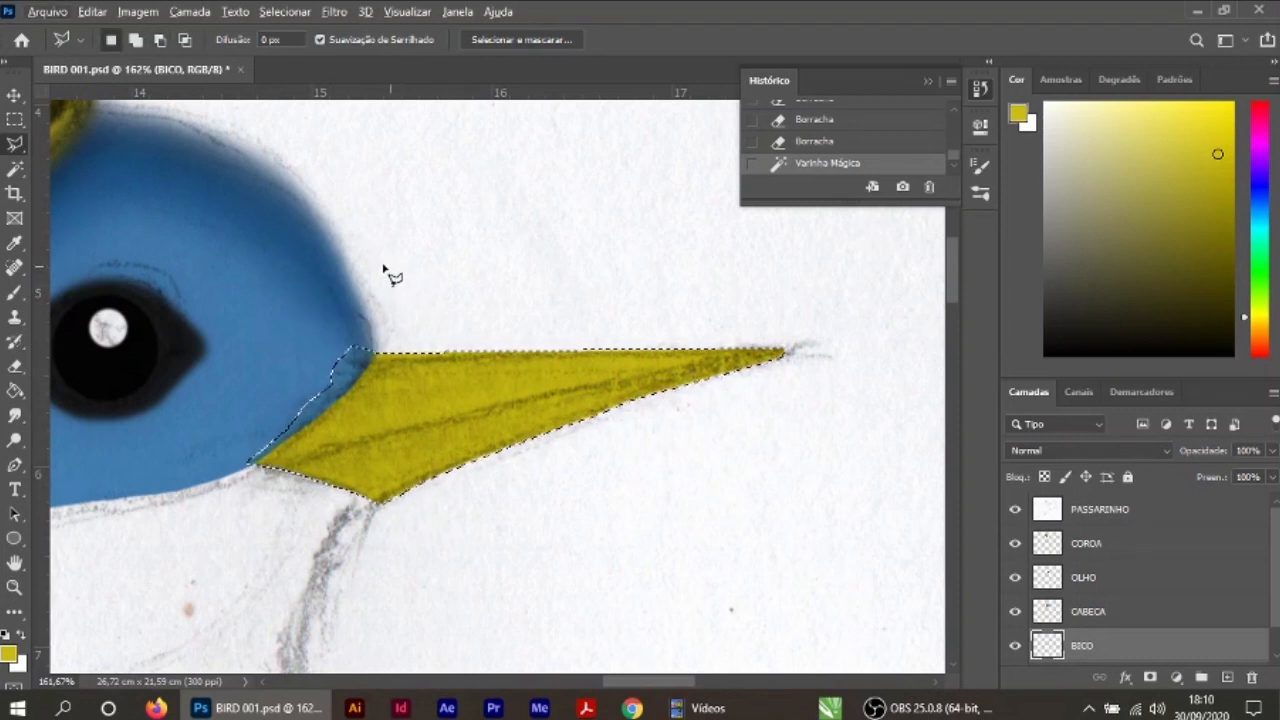
{"action": "key", "text": "alt"}
{"action": "left_click", "coordinate": [301, 238]}
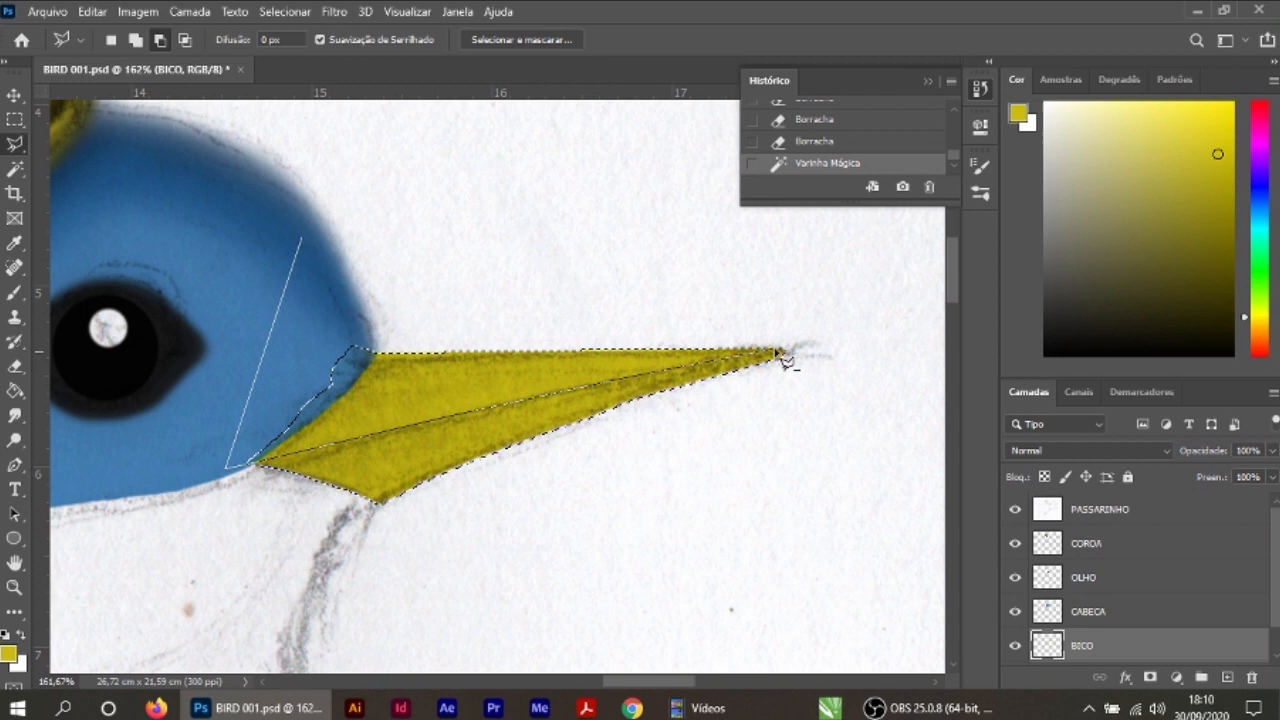
{"action": "left_click", "coordinate": [820, 268]}
{"action": "left_click", "coordinate": [303, 239]}
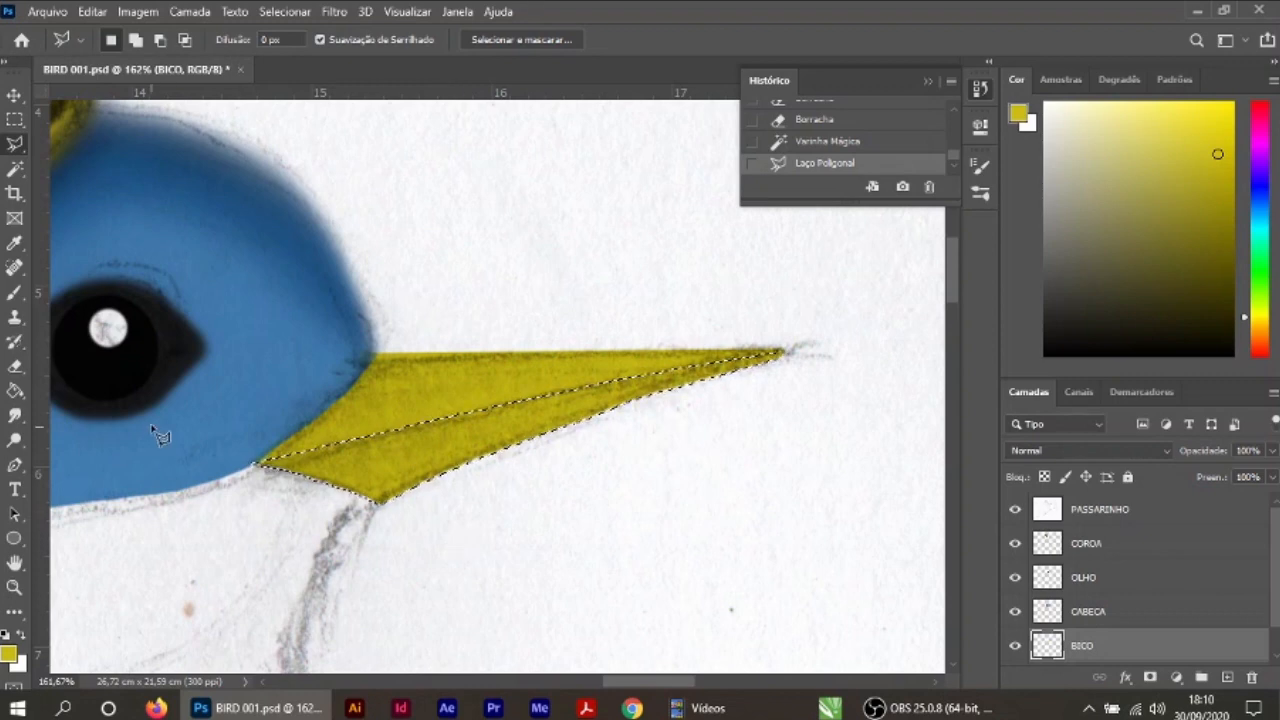
Step: Paint the selected lower half of the beak in dark olive yellow #7f7610 with a 25 px hard round brush
{"action": "left_click", "coordinate": [10, 654]}
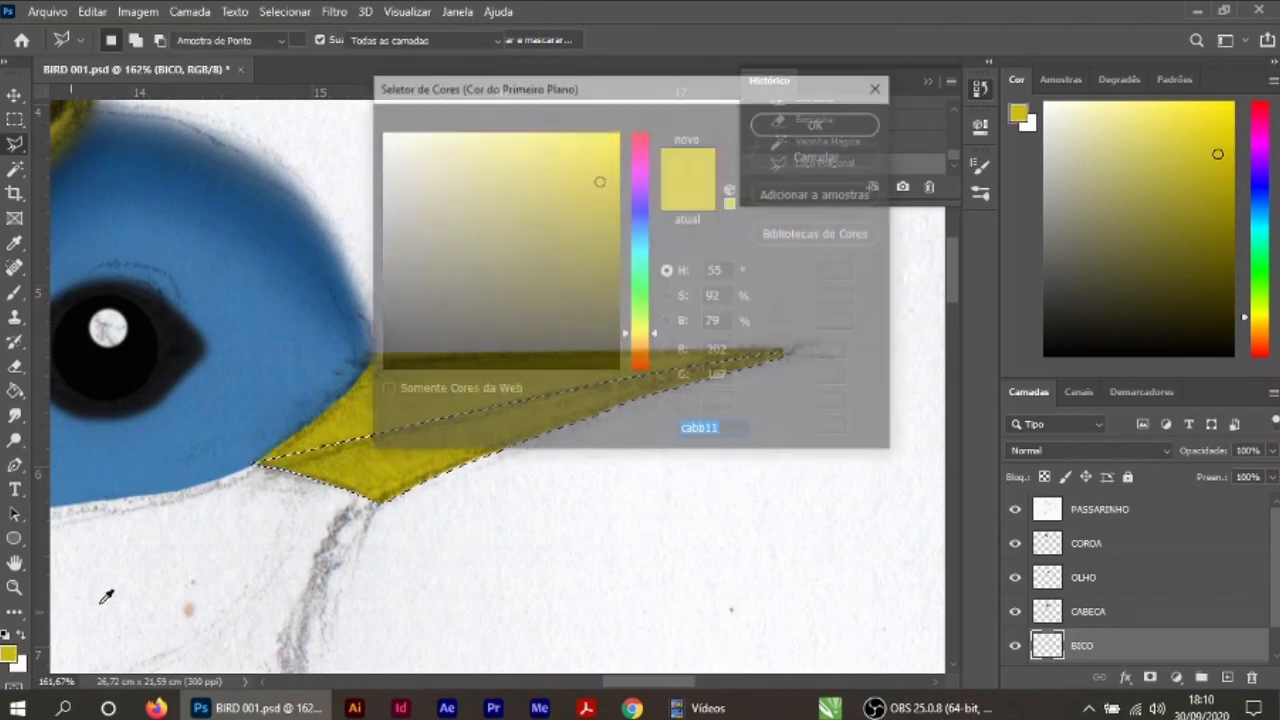
{"action": "left_click", "coordinate": [815, 124]}
{"action": "left_click", "coordinate": [17, 294]}
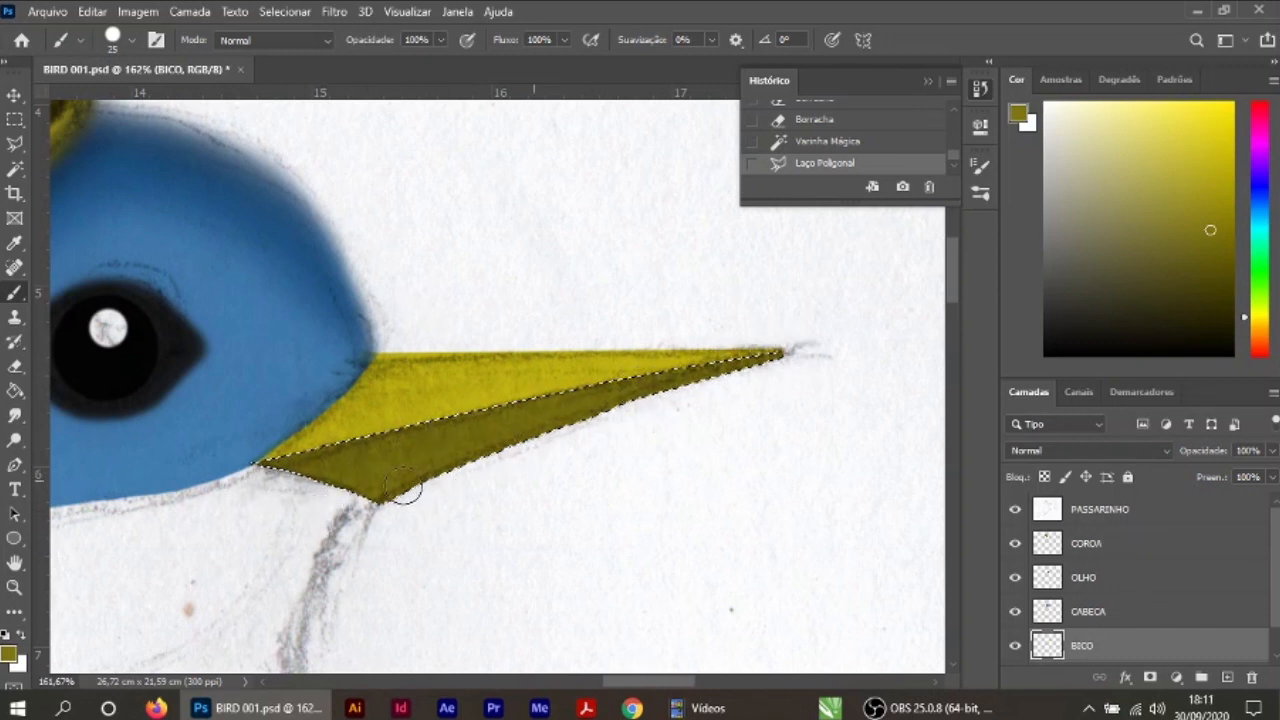
Step: Shade the edges of the lower beak half in a darker olive with a 50 px soft round brush, and deselect
{"action": "left_click", "coordinate": [10, 655]}
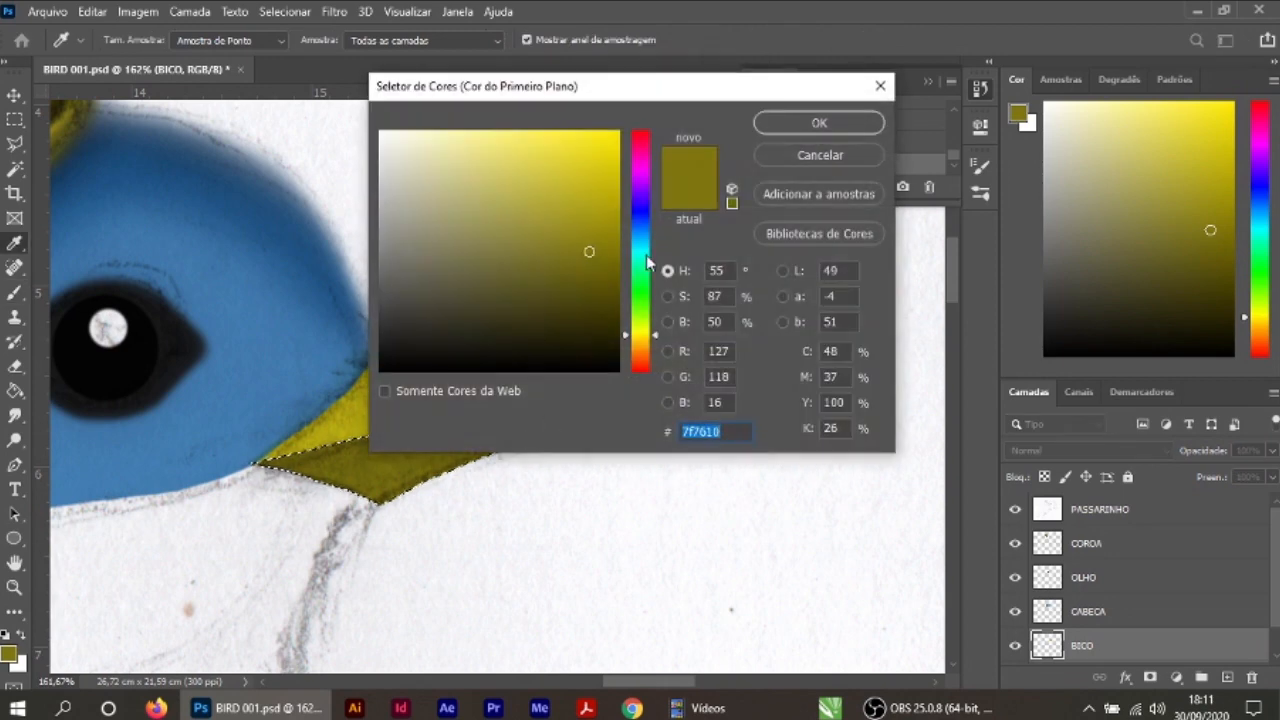
{"action": "left_click", "coordinate": [602, 304]}
{"action": "left_click", "coordinate": [776, 122]}
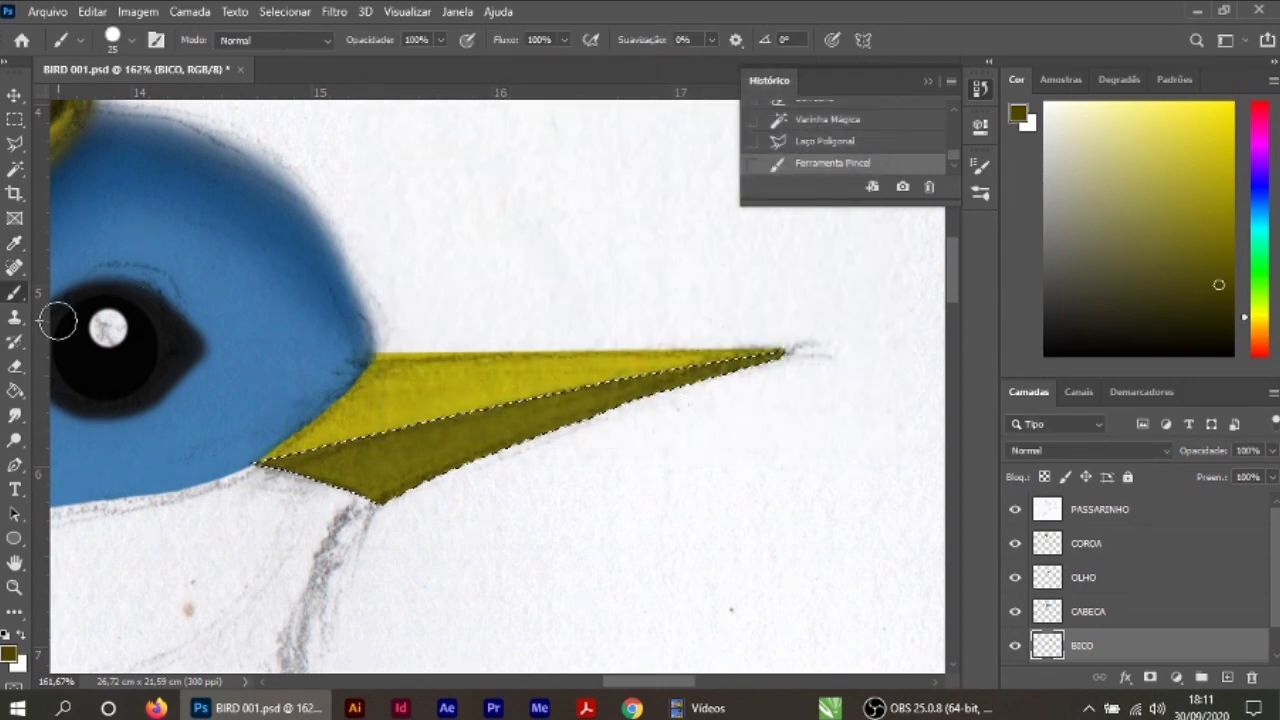
{"action": "left_click", "coordinate": [131, 42]}
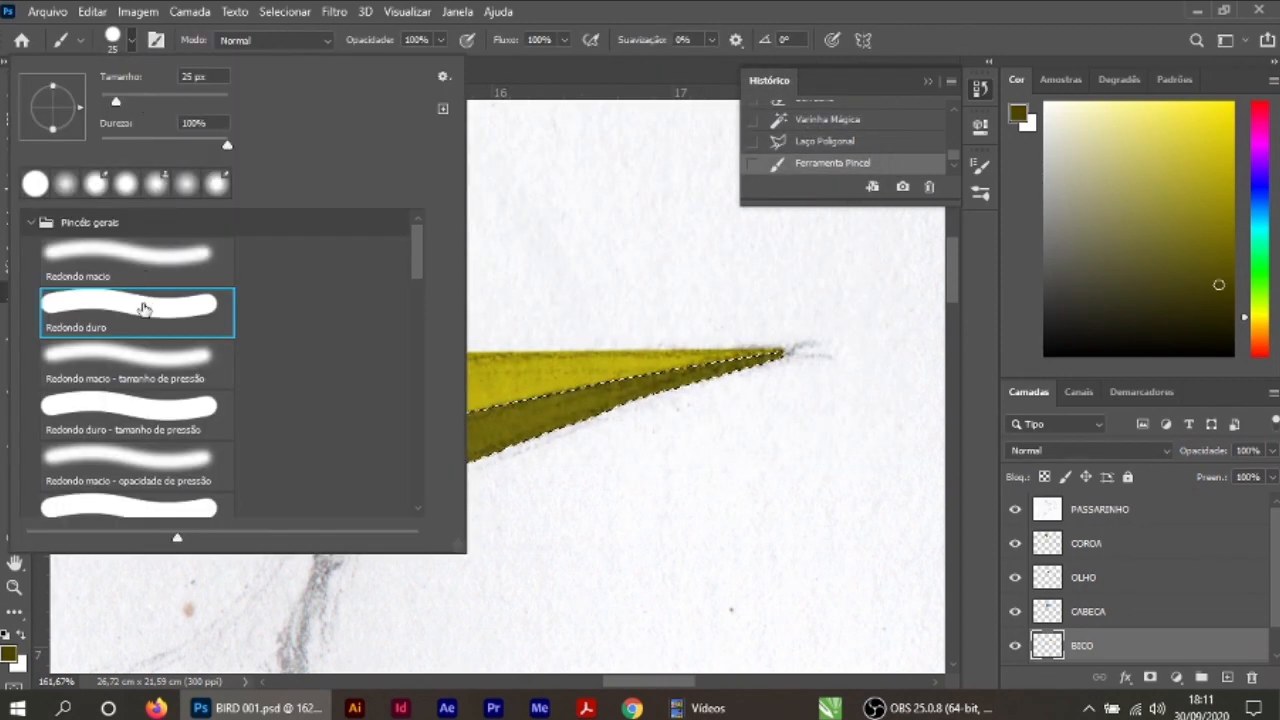
{"action": "left_click", "coordinate": [143, 258]}
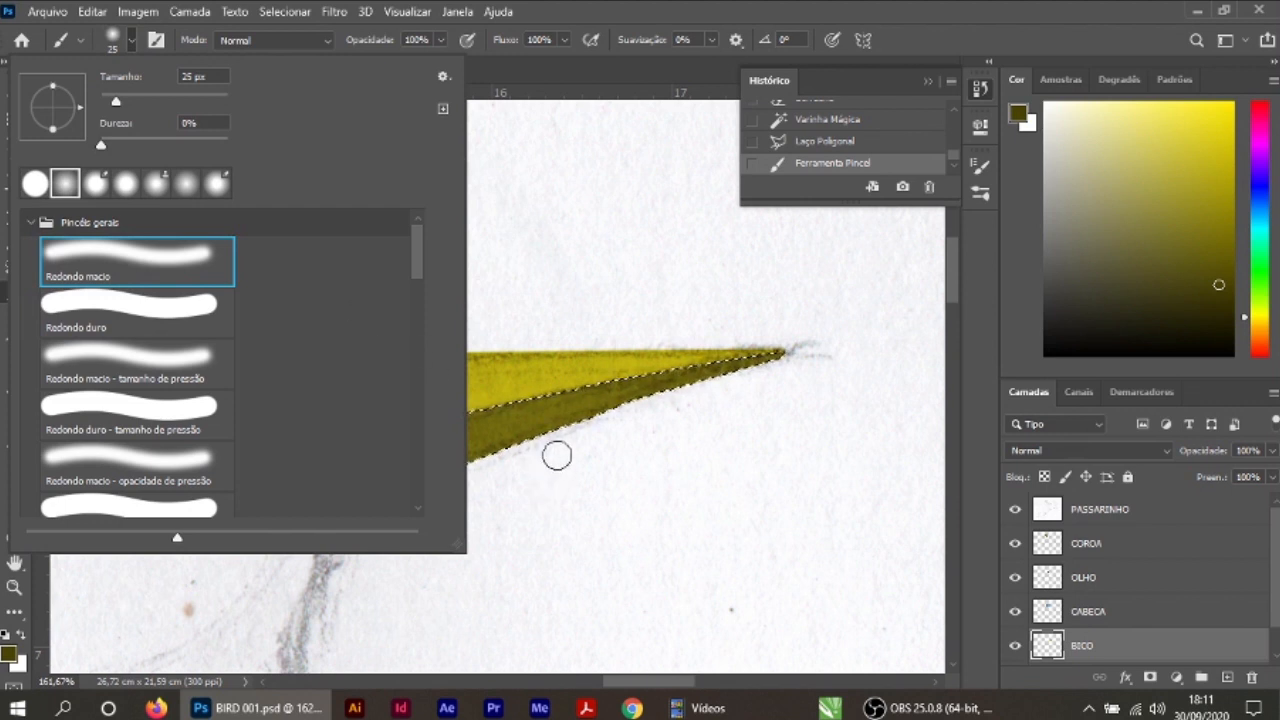
{"action": "left_click", "coordinate": [713, 422]}
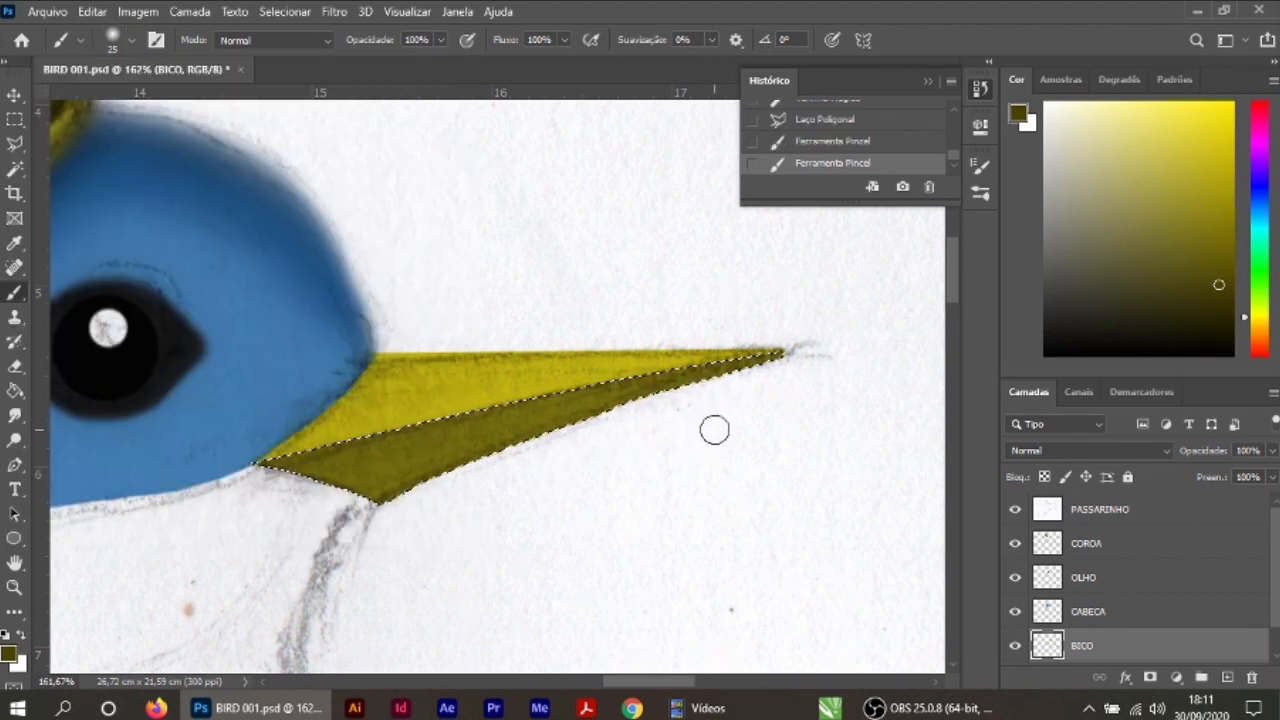
{"action": "key", "text": "bracketright"}
{"action": "key", "text": "bracketright"}
{"action": "key", "text": "bracketright"}
{"action": "key", "text": "bracketright"}
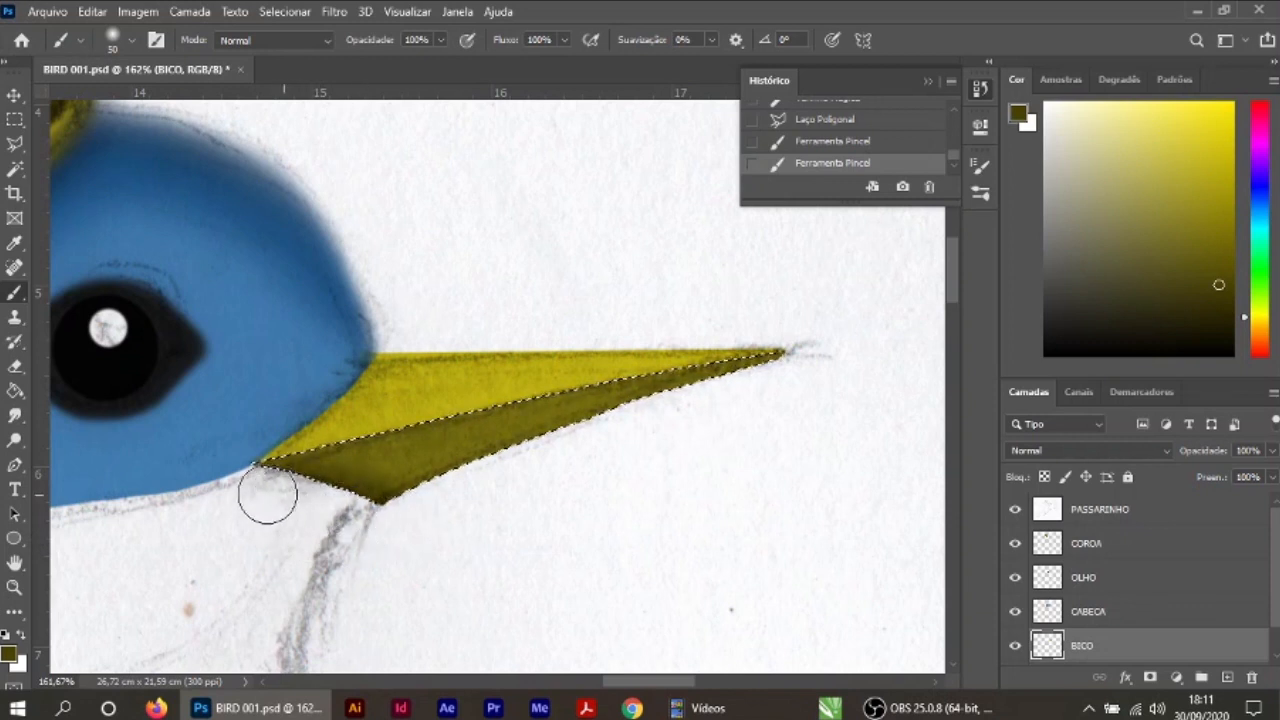
{"action": "left_click_drag", "start_coordinate": [741, 393], "coordinate": [569, 446]}
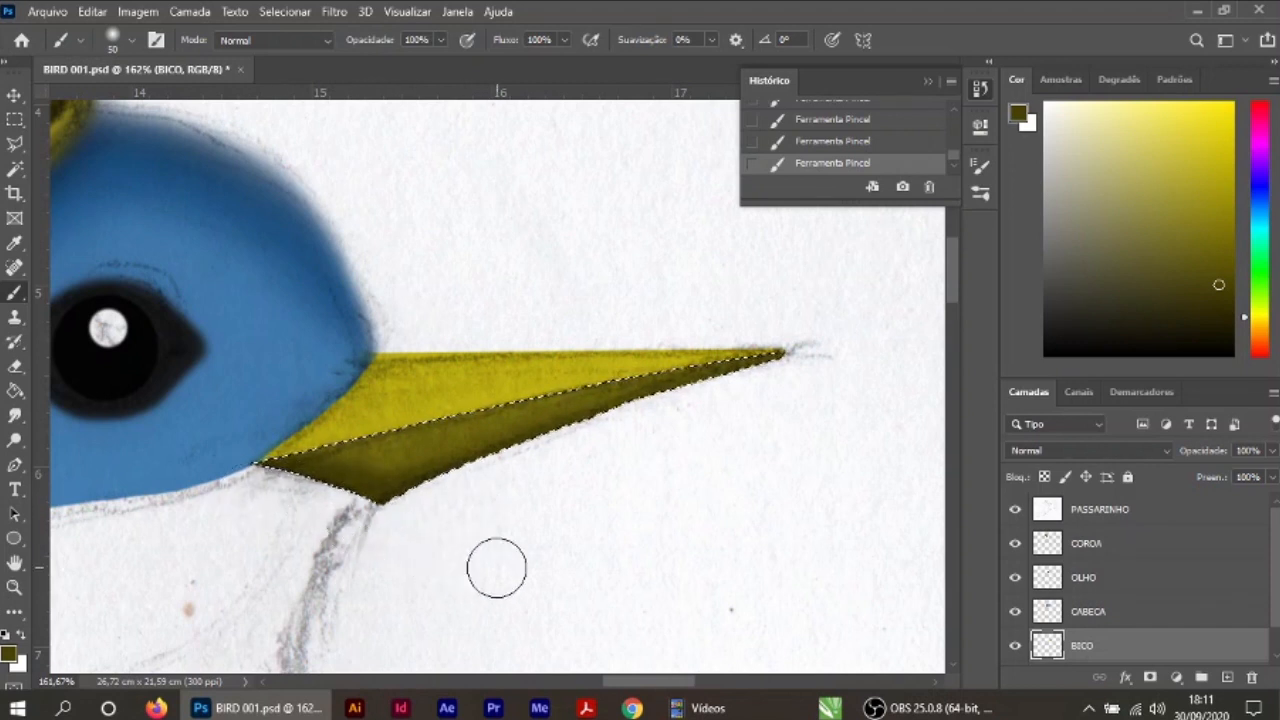
{"action": "key", "text": "v"}
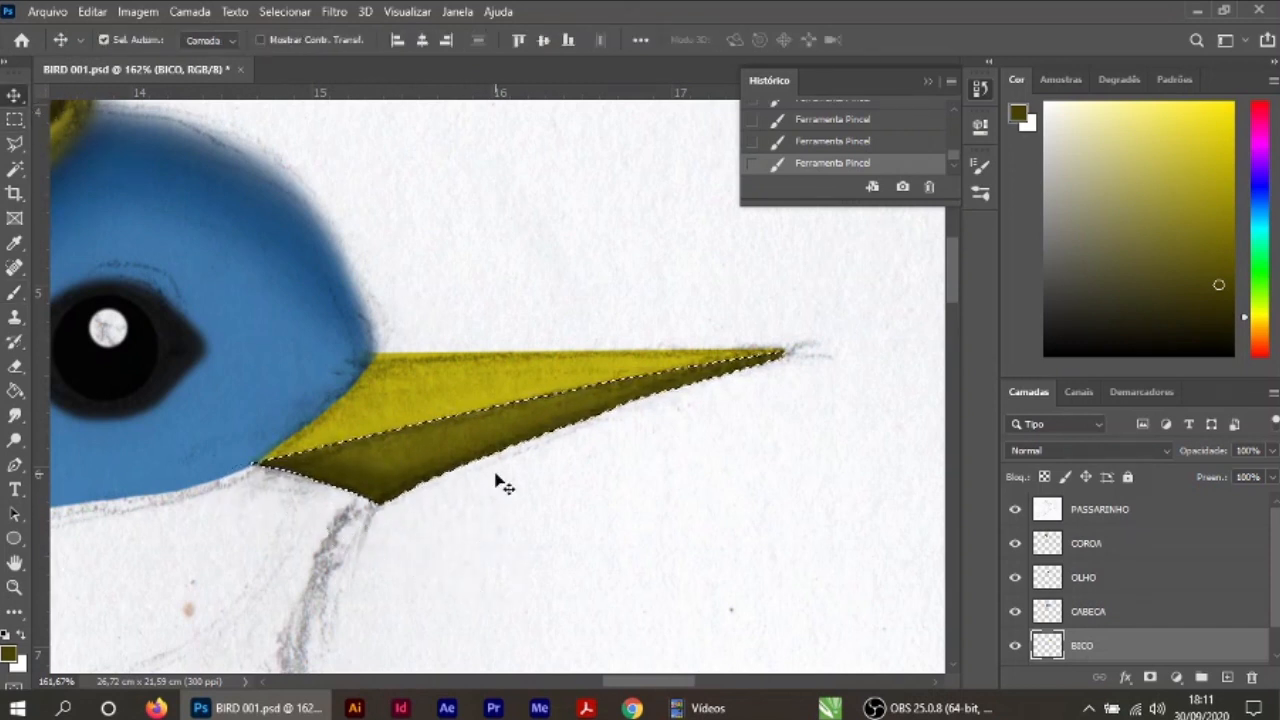
{"action": "key", "text": "ctrl+d"}
{"action": "scroll", "coordinate": [146, 529], "scroll_direction": "up", "scroll_amount": 1}
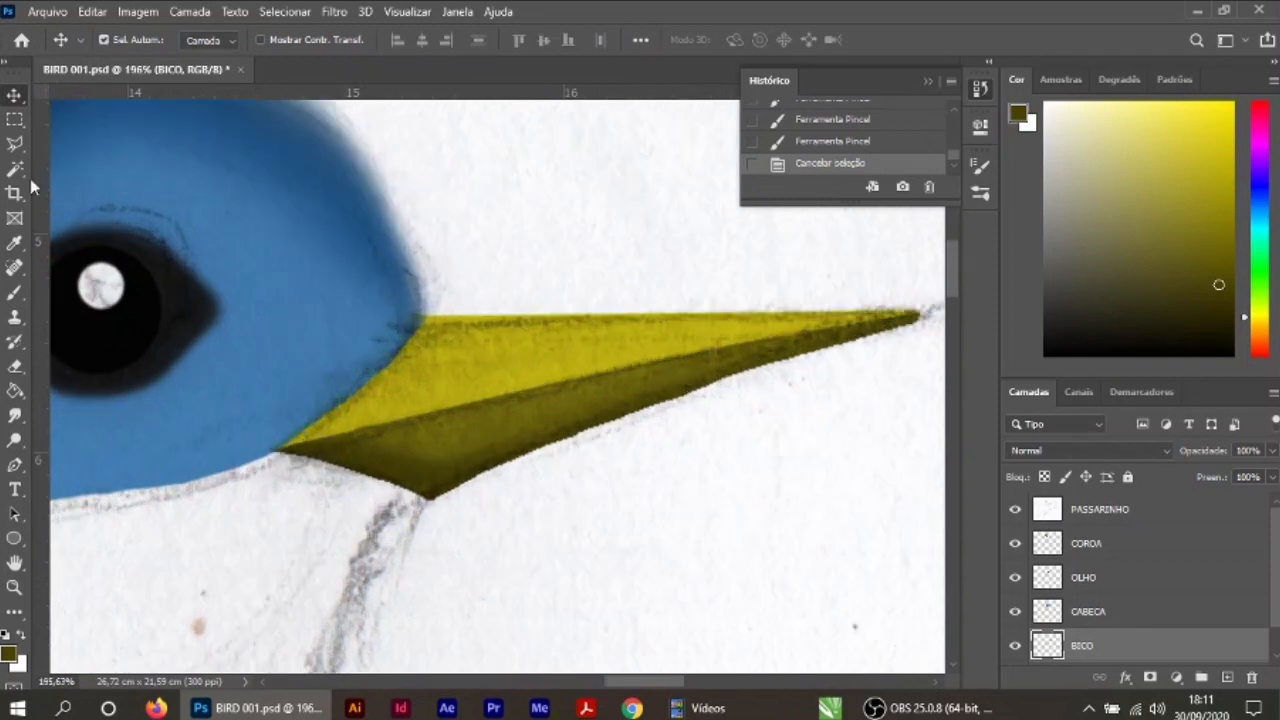
Step: Shade the base of the beak's upper half in dark olive within a Magic Wand selection, deselect, and erase stray paint over the head
{"action": "left_click", "coordinate": [16, 170]}
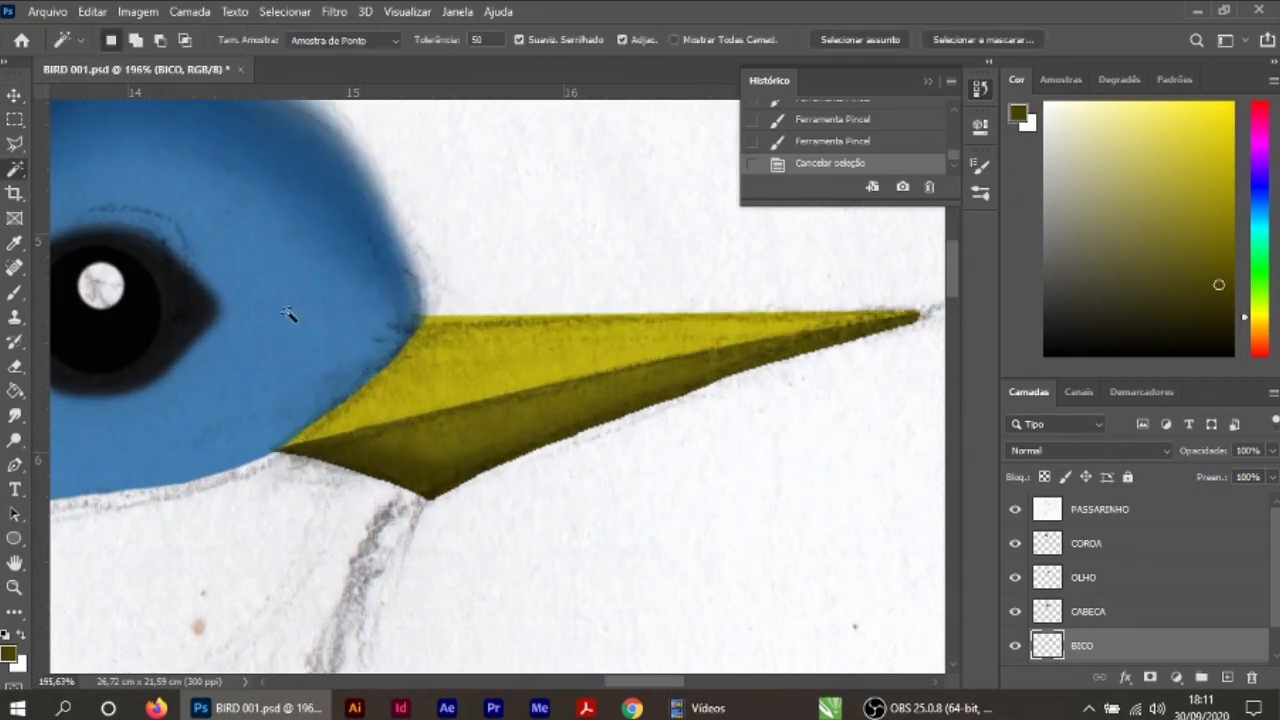
{"action": "left_click", "coordinate": [450, 357]}
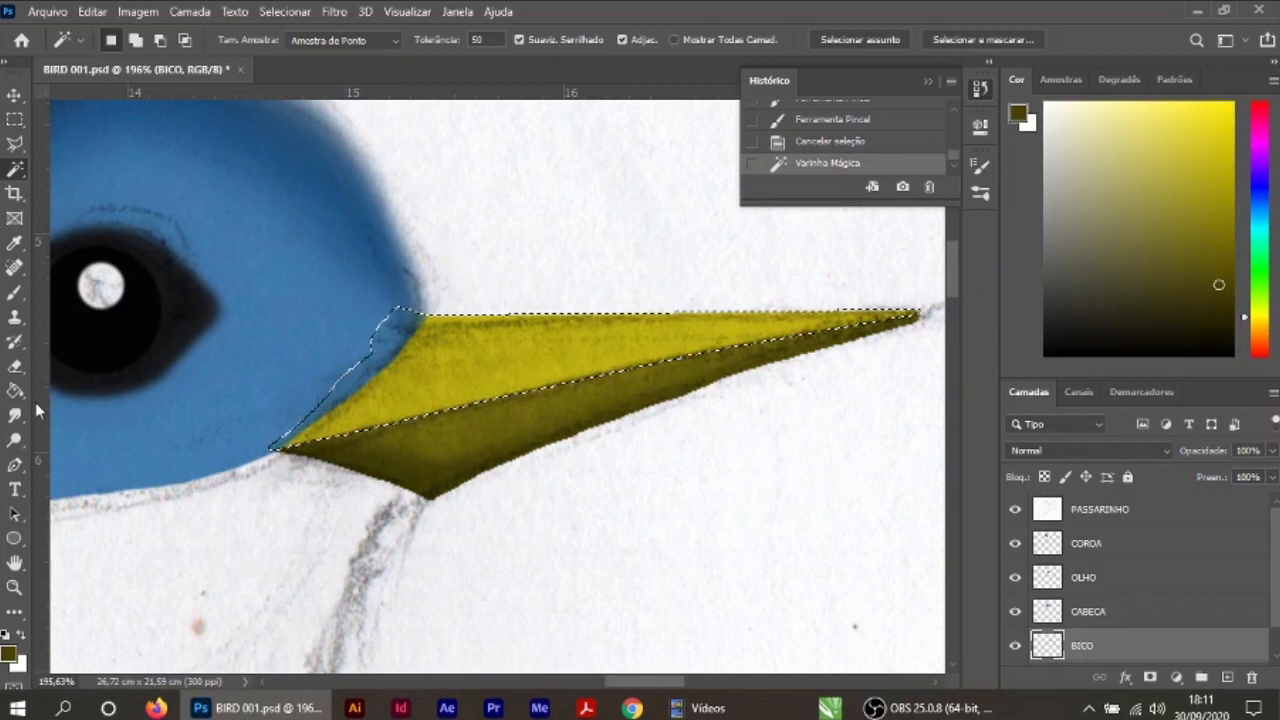
{"action": "left_click", "coordinate": [18, 293]}
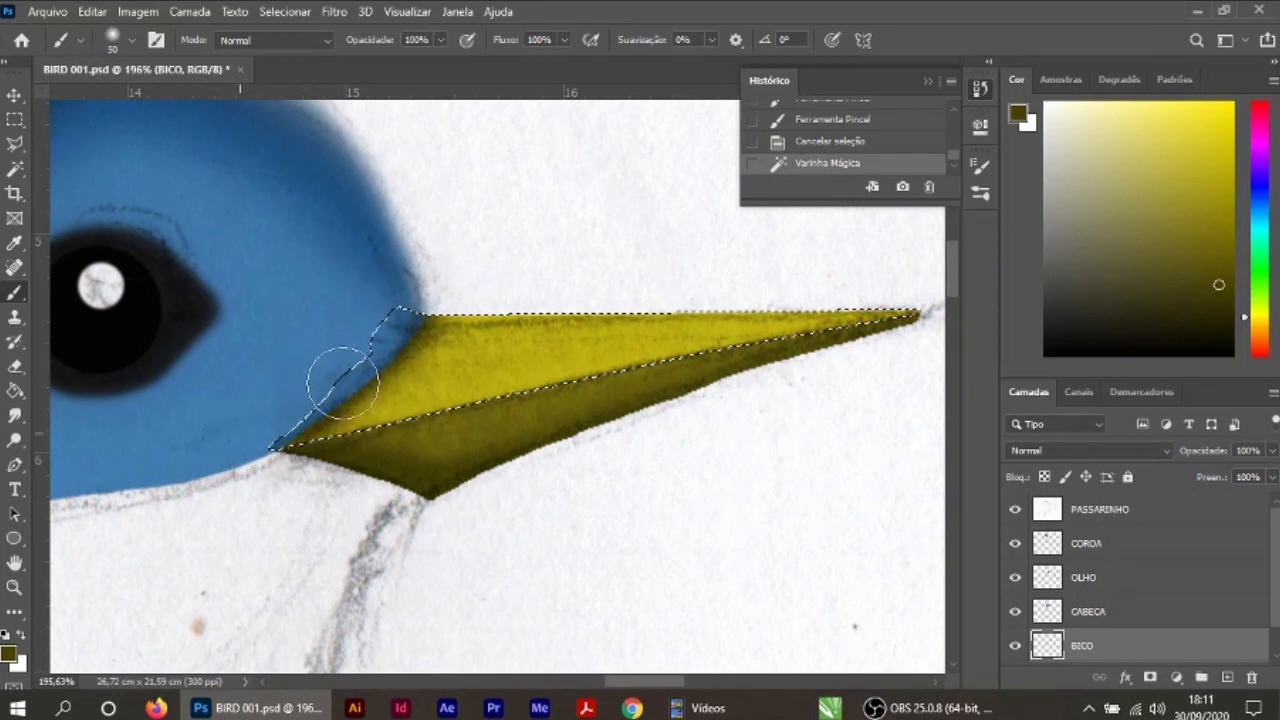
{"action": "mouse_move", "coordinate": [433, 267]}
{"action": "left_mouse_down"}
{"action": "mouse_move", "coordinate": [253, 434]}
{"action": "mouse_move", "coordinate": [275, 426]}
{"action": "mouse_move", "coordinate": [269, 440]}
{"action": "mouse_move", "coordinate": [217, 468]}
{"action": "mouse_move", "coordinate": [261, 410]}
{"action": "mouse_move", "coordinate": [301, 435]}
{"action": "mouse_move", "coordinate": [278, 471]}
{"action": "mouse_move", "coordinate": [213, 440]}
{"action": "mouse_move", "coordinate": [271, 440]}
{"action": "mouse_move", "coordinate": [306, 522]}
{"action": "left_mouse_up"}
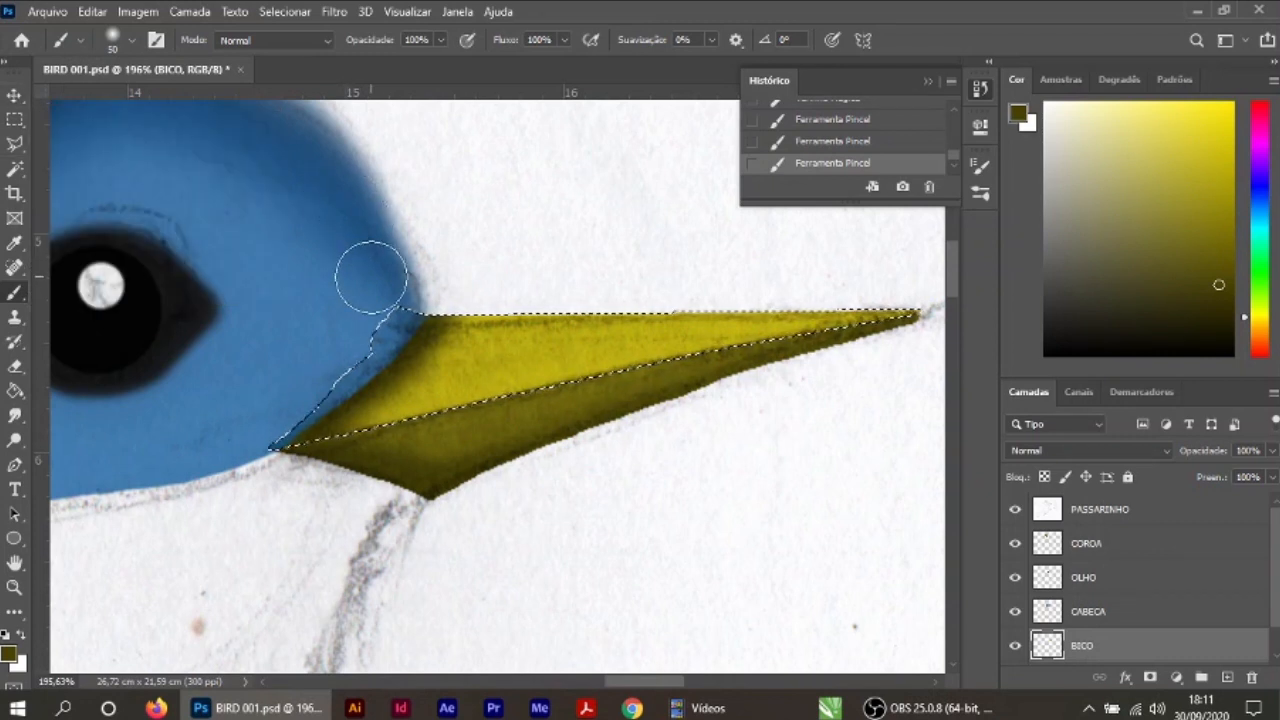
{"action": "left_click", "coordinate": [13, 97]}
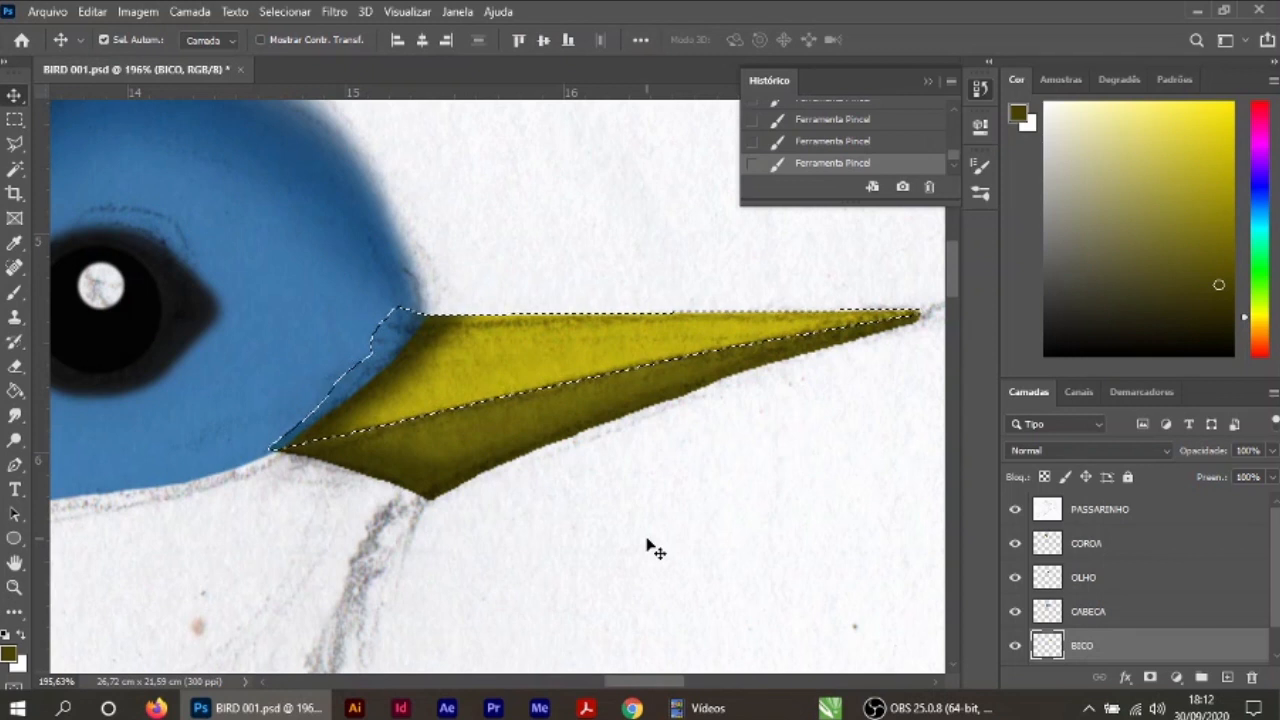
{"action": "key", "text": "ctrl"}
{"action": "key", "text": "ctrl+d"}
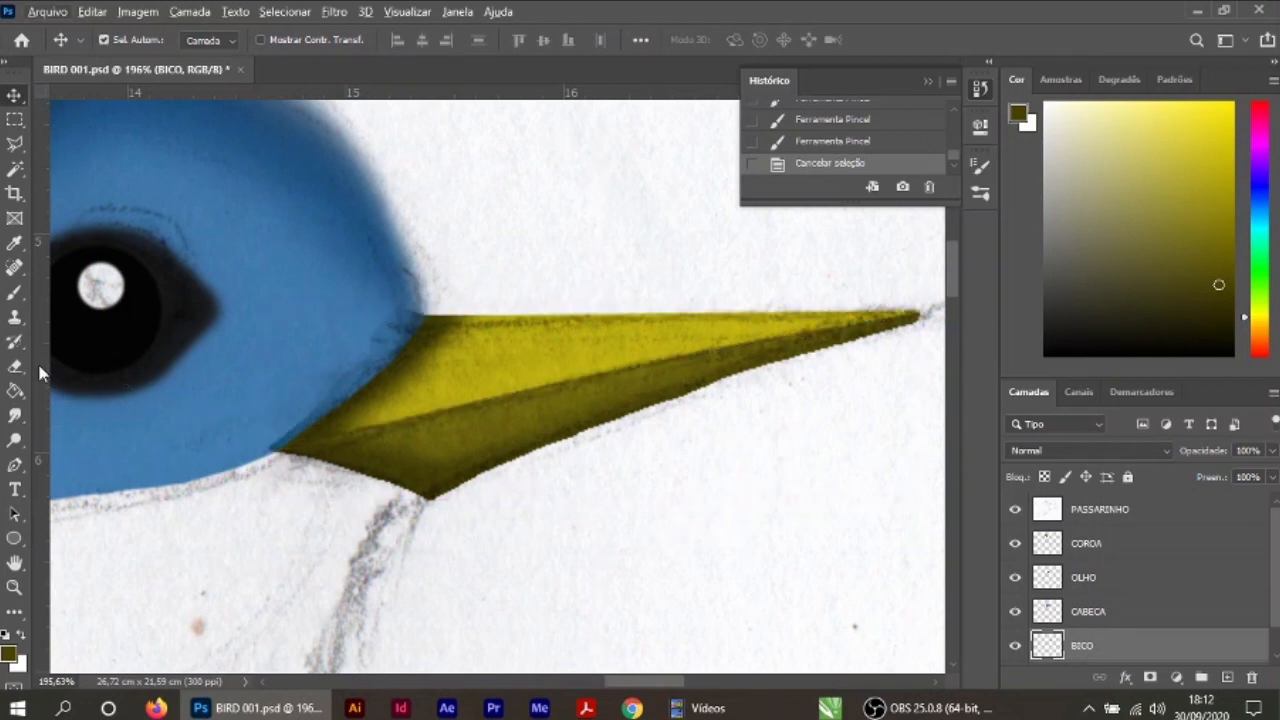
{"action": "left_click", "coordinate": [12, 366]}
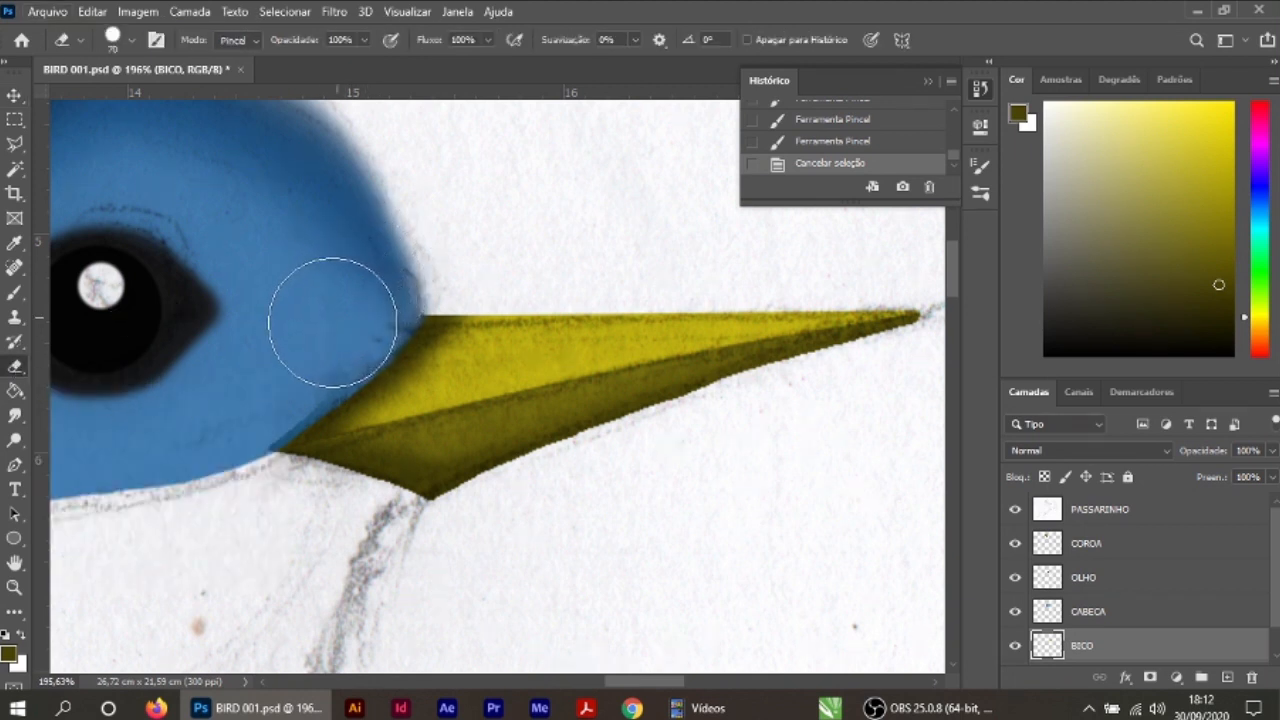
{"action": "mouse_move", "coordinate": [311, 341]}
{"action": "left_mouse_down"}
{"action": "mouse_move", "coordinate": [277, 346]}
{"action": "mouse_move", "coordinate": [228, 397]}
{"action": "mouse_move", "coordinate": [251, 377]}
{"action": "left_mouse_up"}
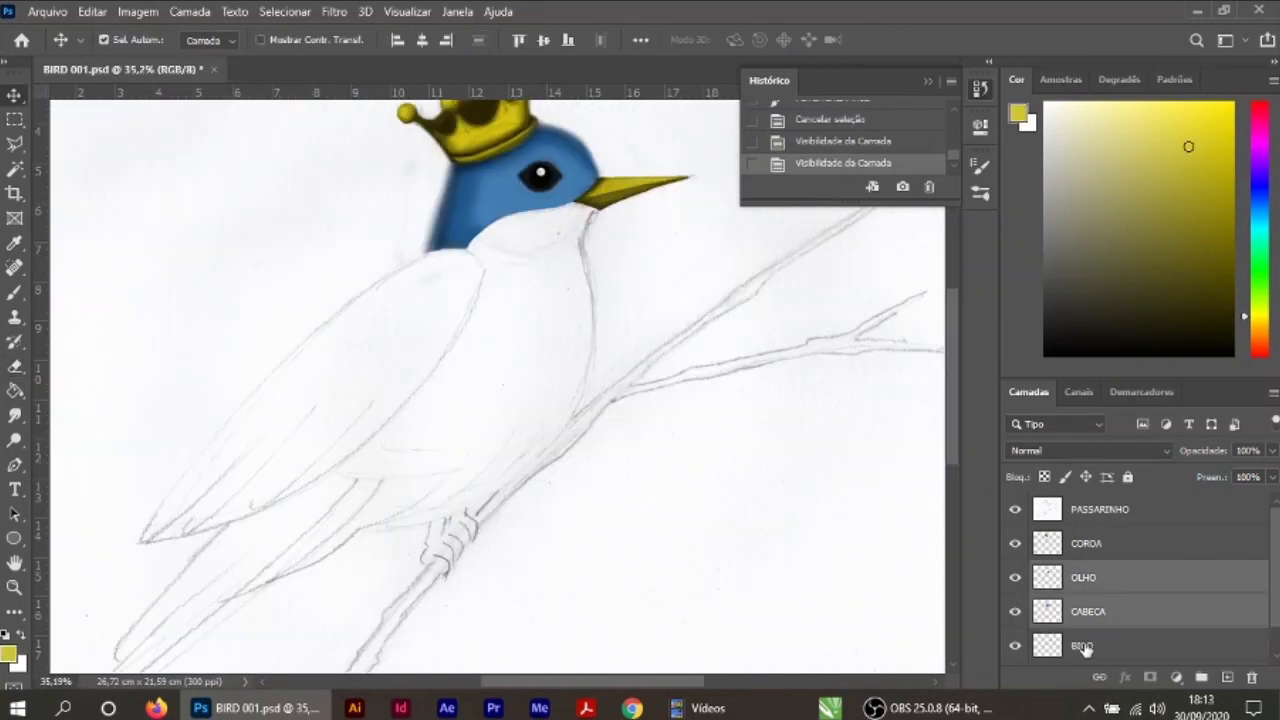
Step: Merge the OLHO, CABECA and BICO layers into a single layer
{"action": "left_click", "coordinate": [1083, 647], "text": "shift"}
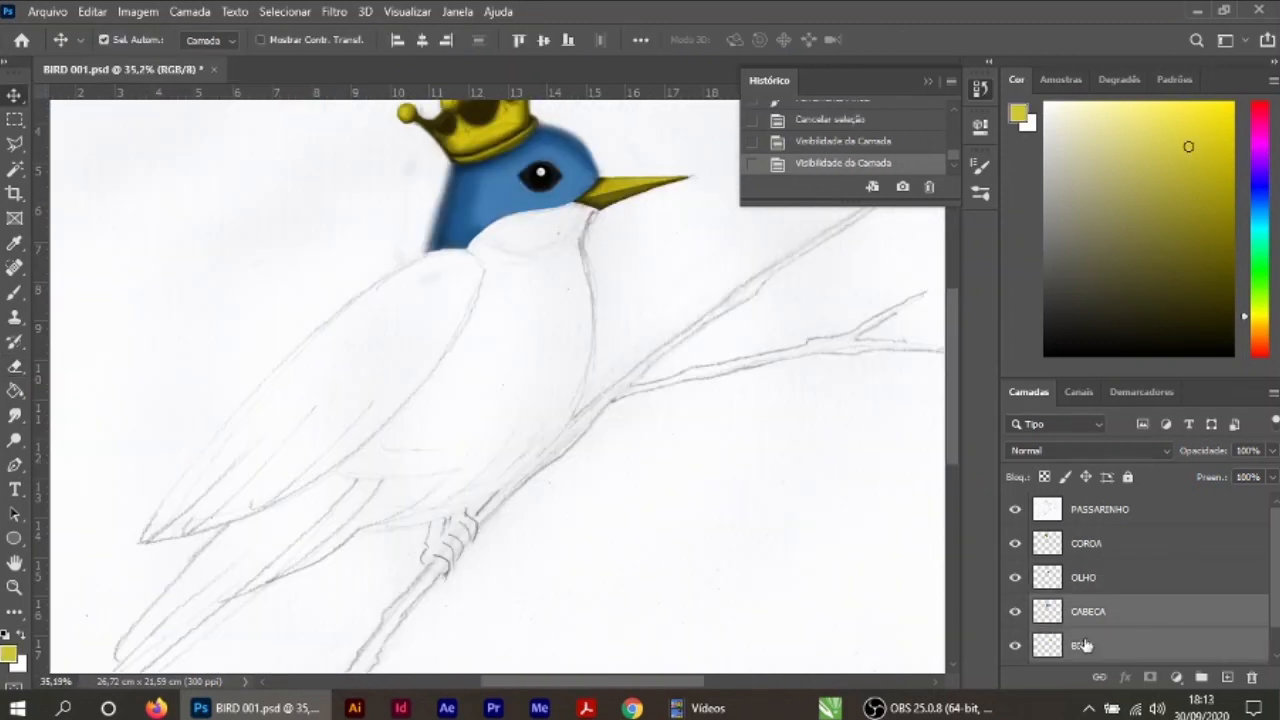
{"action": "left_click", "coordinate": [1083, 585], "text": "ctrl"}
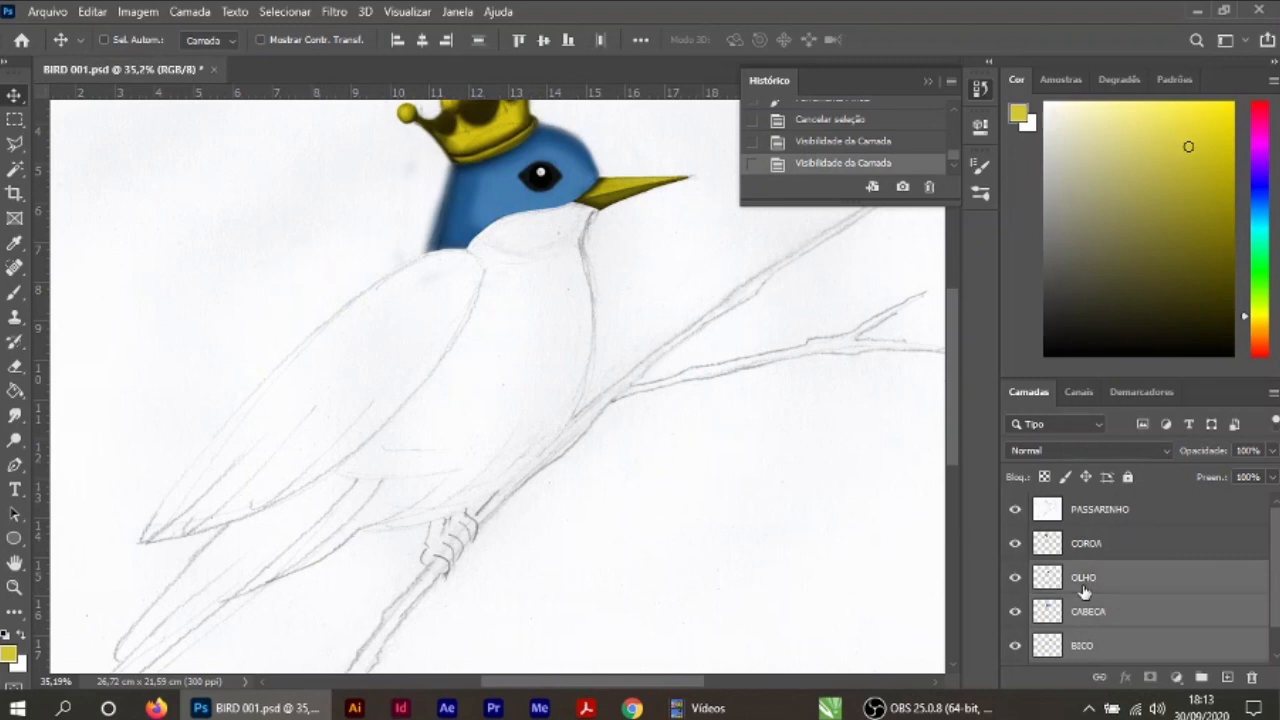
{"action": "right_click", "coordinate": [1084, 591]}
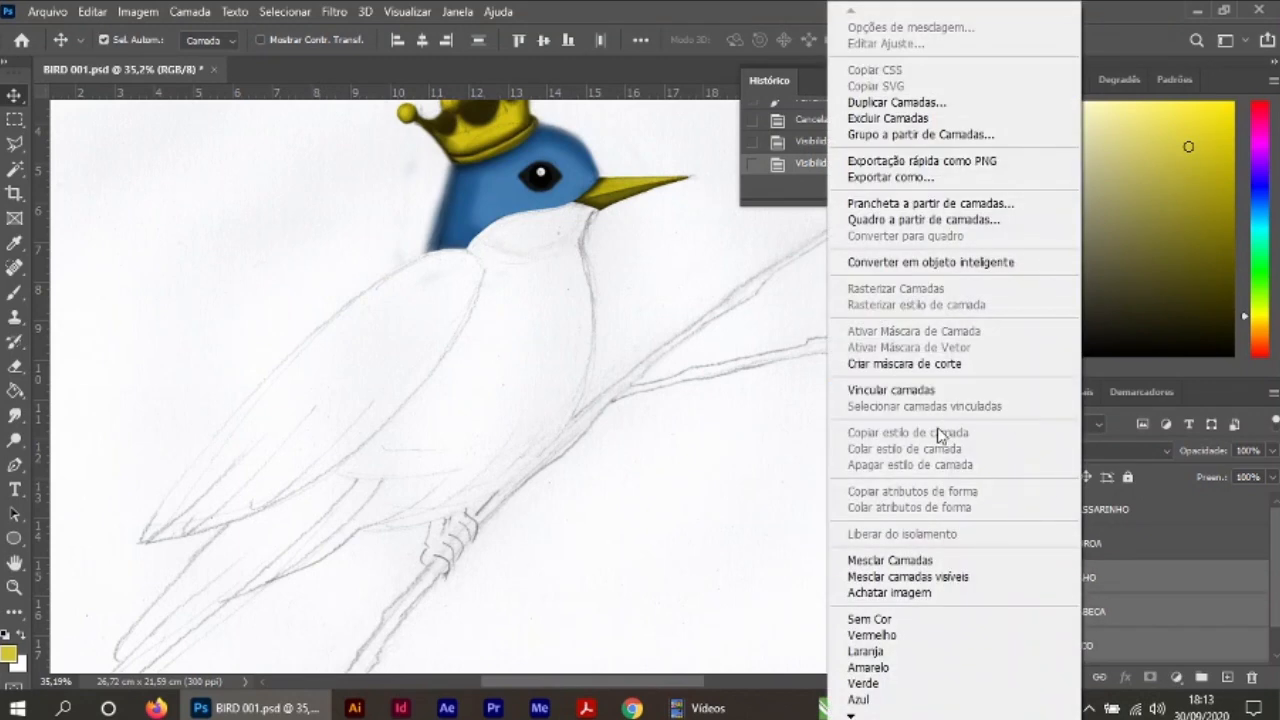
{"action": "left_click", "coordinate": [912, 564]}
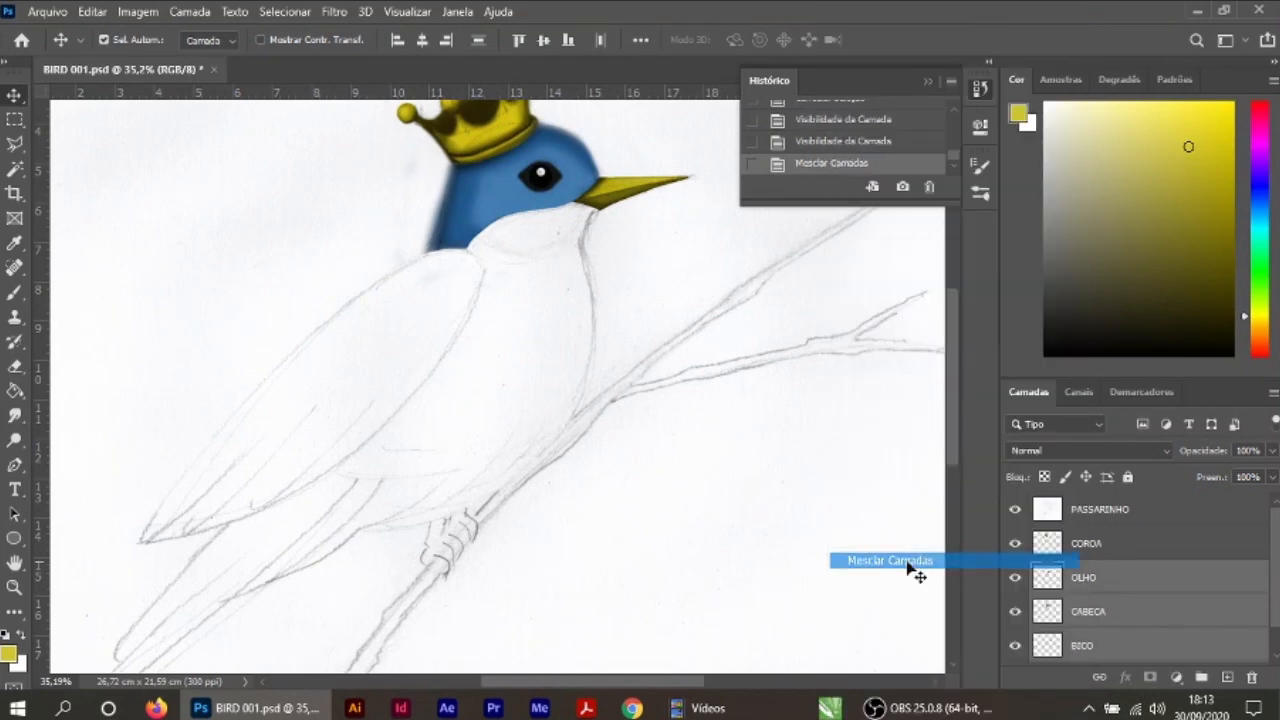
Step: Add a new layer named ASA and place it directly beneath the PASSARINHO line-art layer
{"action": "left_click", "coordinate": [805, 545]}
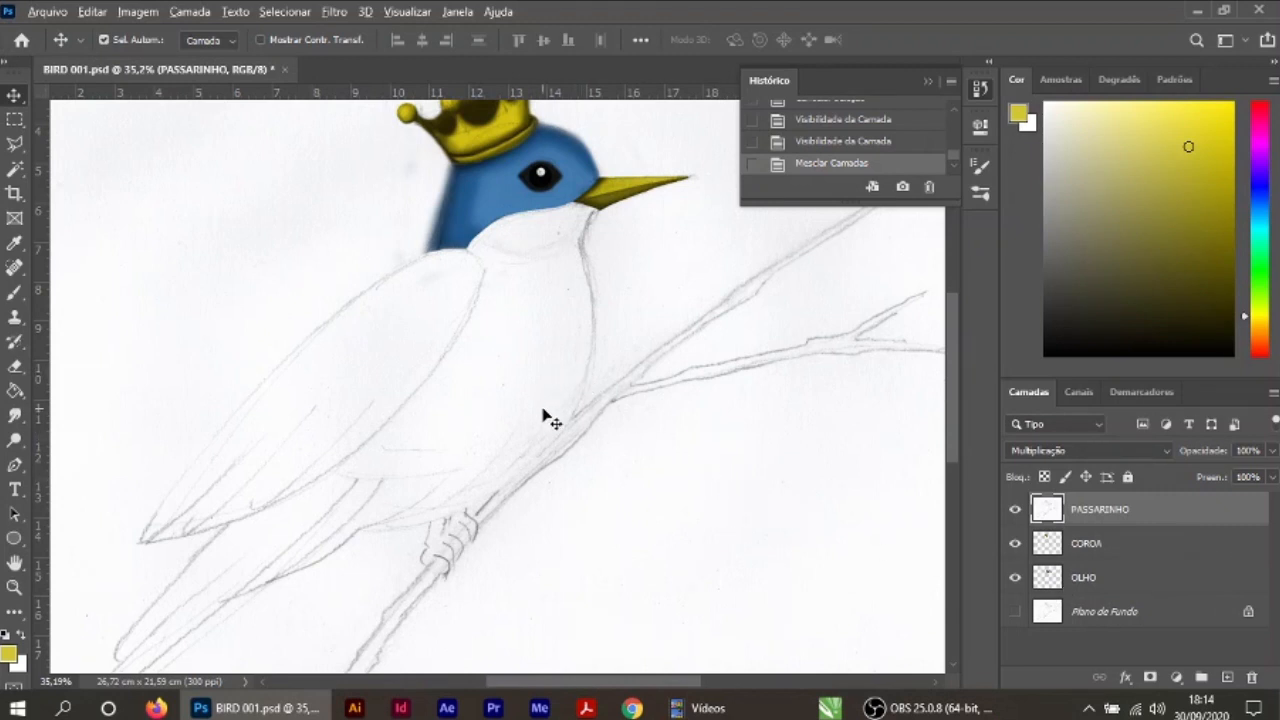
{"action": "scroll", "coordinate": [543, 418], "scroll_direction": "up", "scroll_amount": 1}
{"action": "scroll", "coordinate": [740, 466], "scroll_direction": "up", "scroll_amount": 1}
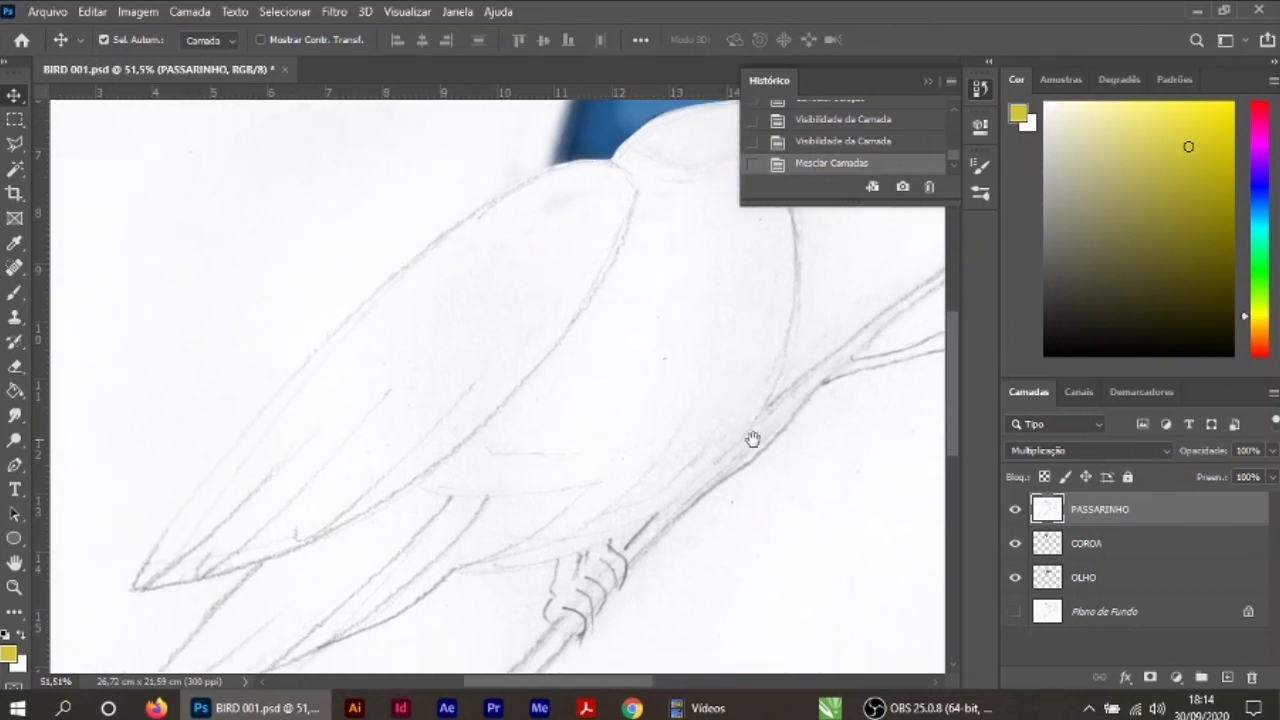
{"action": "left_click", "coordinate": [1227, 677]}
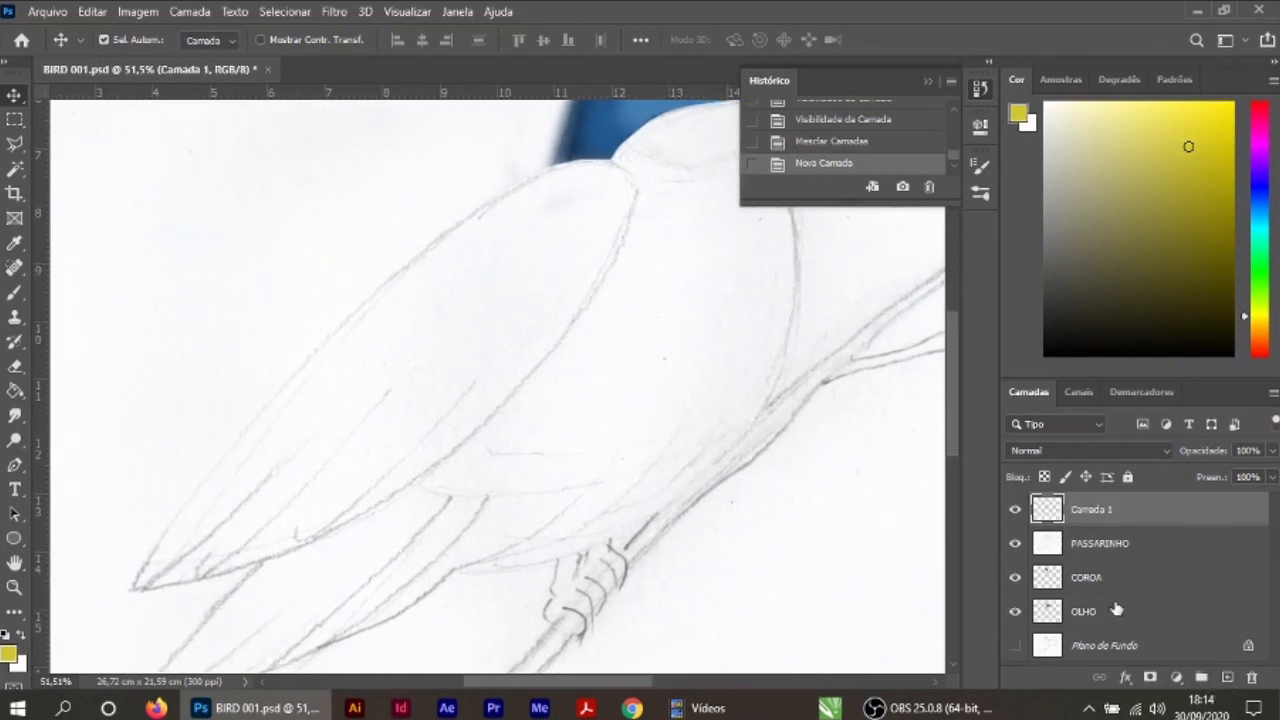
{"action": "double_click", "coordinate": [1091, 510]}
{"action": "type", "text": "A"}
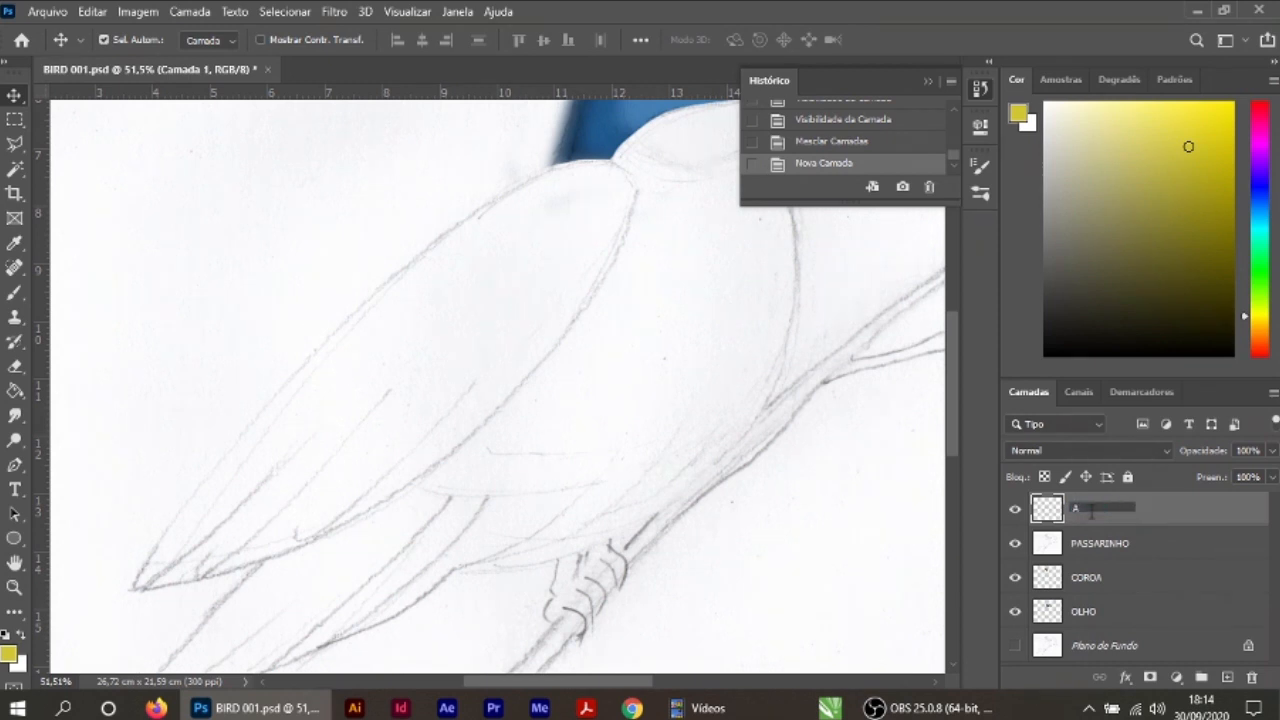
{"action": "type", "text": "SA"}
{"action": "key", "text": "Return"}
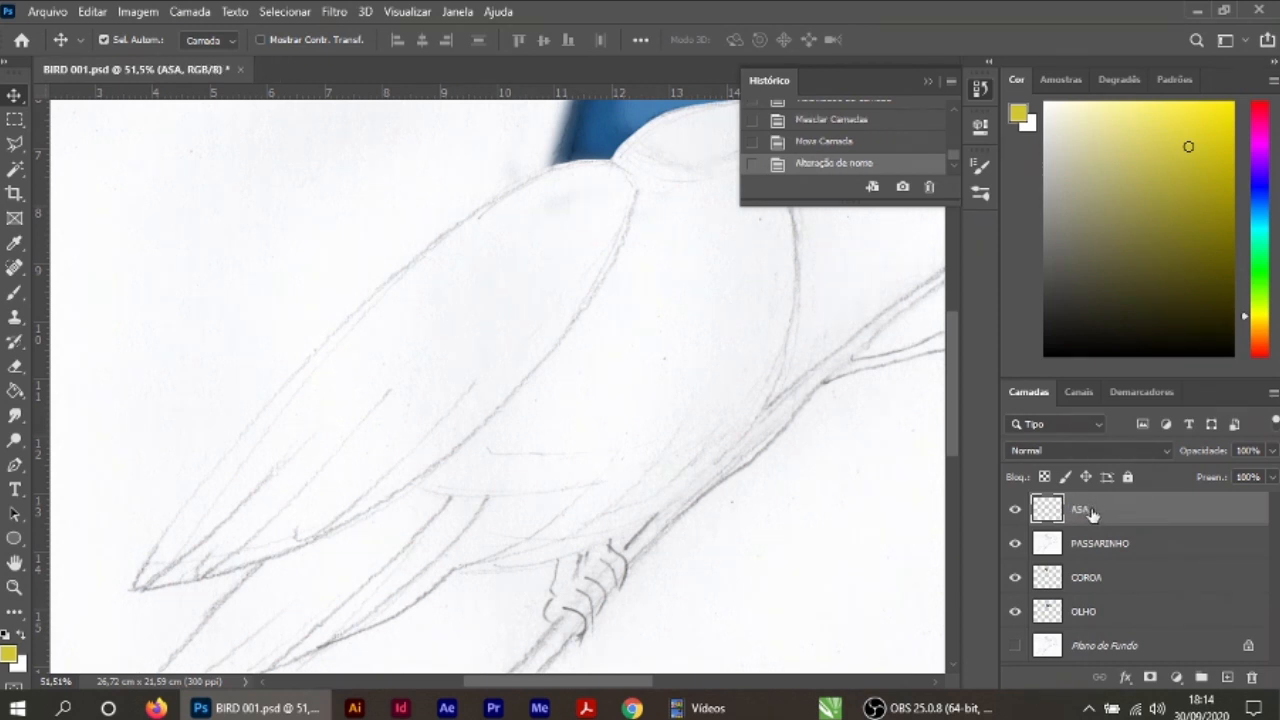
{"action": "left_click_drag", "start_coordinate": [1129, 515], "coordinate": [1127, 573]}
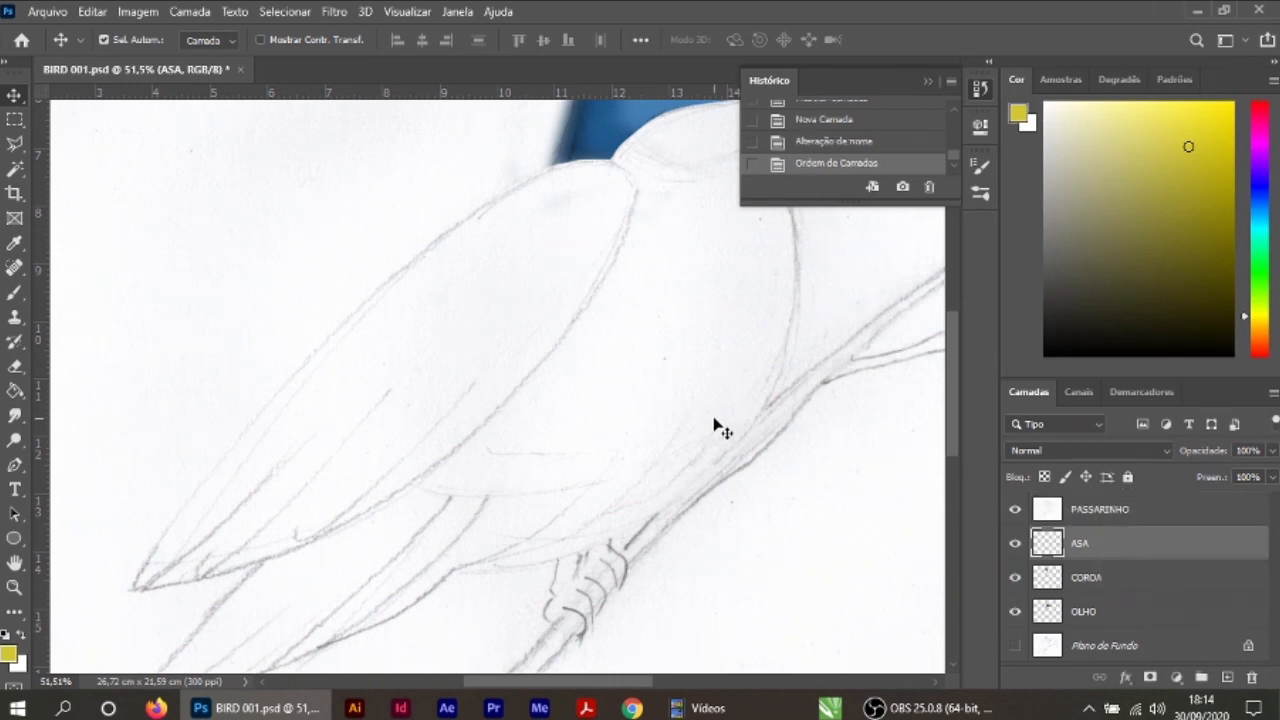
Step: Sample the head's blue and fill the sketched wing on the ASA layer with a 150 px hard round brush
{"action": "scroll", "coordinate": [717, 423], "scroll_direction": "up", "scroll_amount": 1}
{"action": "scroll", "coordinate": [697, 429], "scroll_direction": "down", "scroll_amount": 4}
{"action": "left_click_drag", "start_coordinate": [695, 430], "coordinate": [680, 440]}
{"action": "left_click", "coordinate": [14, 243]}
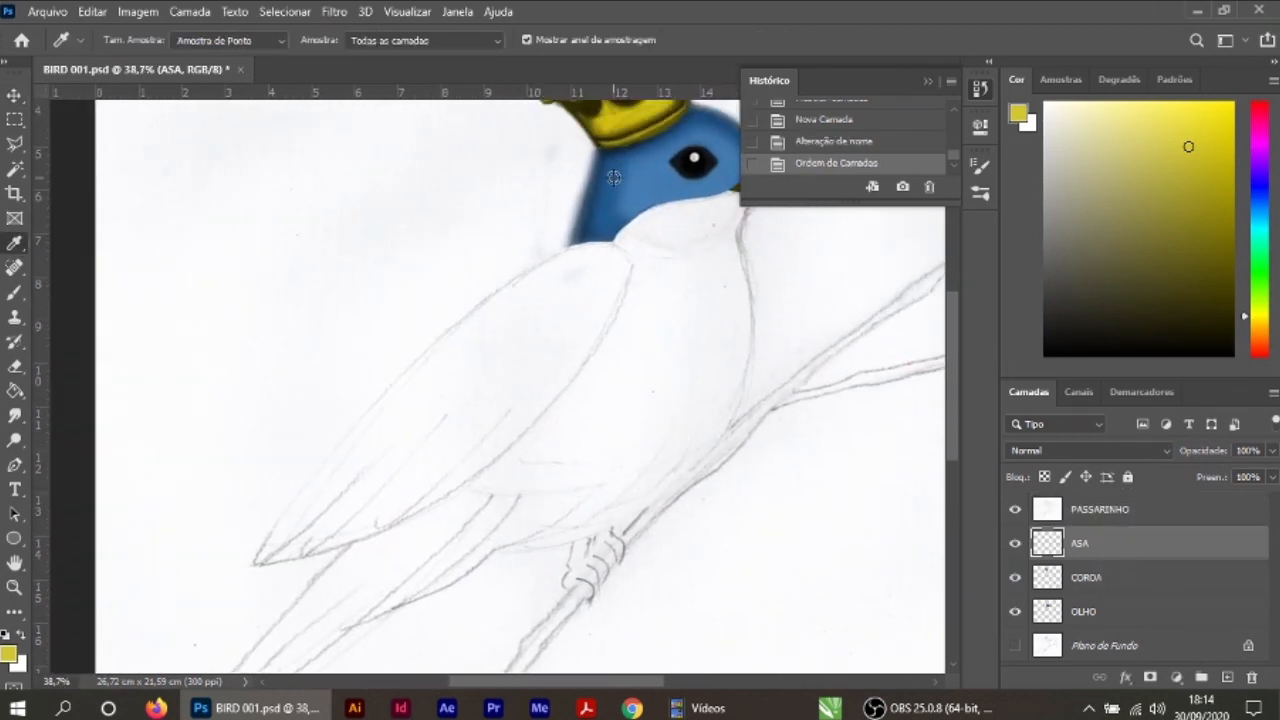
{"action": "left_click", "coordinate": [611, 178]}
{"action": "left_click", "coordinate": [14, 292]}
{"action": "left_click", "coordinate": [132, 42]}
{"action": "mouse_move", "coordinate": [606, 264]}
{"action": "left_mouse_down"}
{"action": "mouse_move", "coordinate": [612, 274]}
{"action": "mouse_move", "coordinate": [588, 293]}
{"action": "left_mouse_up"}
{"action": "left_click", "coordinate": [137, 313]}
{"action": "mouse_move", "coordinate": [608, 268]}
{"action": "left_mouse_down"}
{"action": "mouse_move", "coordinate": [406, 391]}
{"action": "mouse_move", "coordinate": [600, 268]}
{"action": "left_mouse_up"}
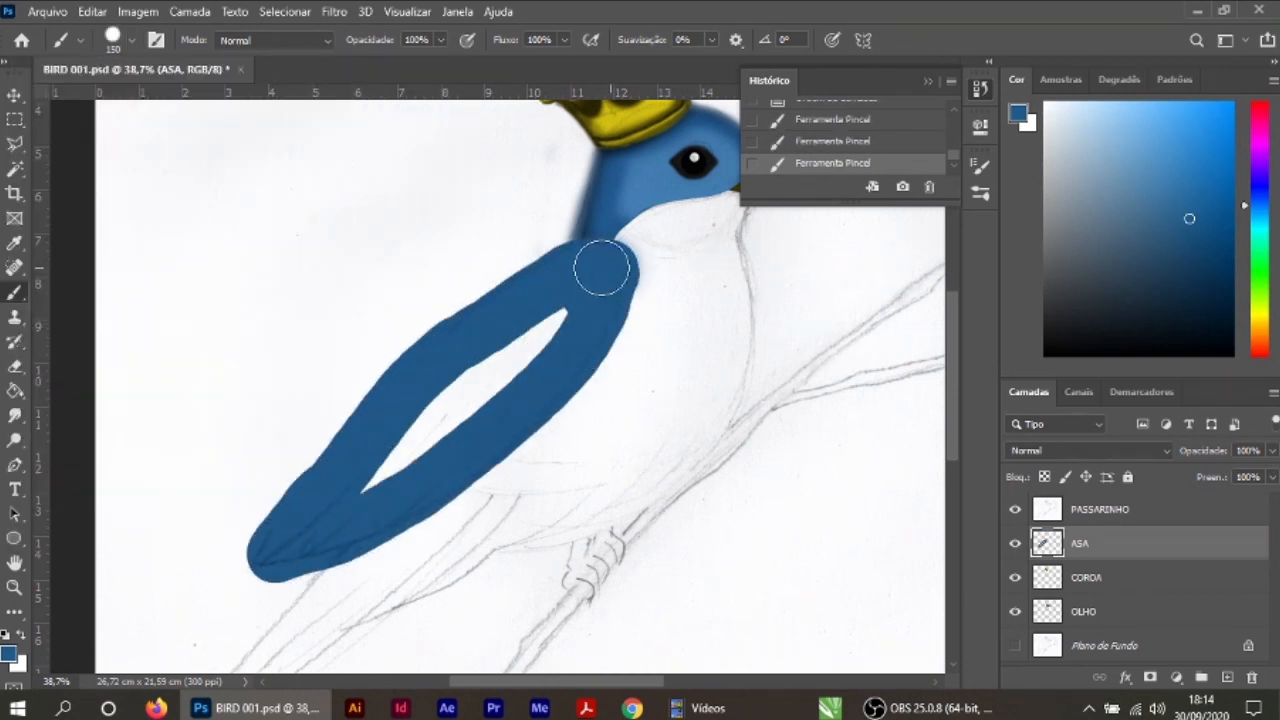
{"action": "left_click_drag", "start_coordinate": [540, 325], "coordinate": [501, 393]}
{"action": "left_click_drag", "start_coordinate": [581, 271], "coordinate": [452, 308]}
Step: Shade along the wing's edges in a darker blue with a 150 px soft round brush, and set the brush opacity to 47%
{"action": "left_click", "coordinate": [14, 243]}
{"action": "left_click", "coordinate": [9, 654]}
{"action": "left_click", "coordinate": [555, 267]}
{"action": "left_click", "coordinate": [850, 110]}
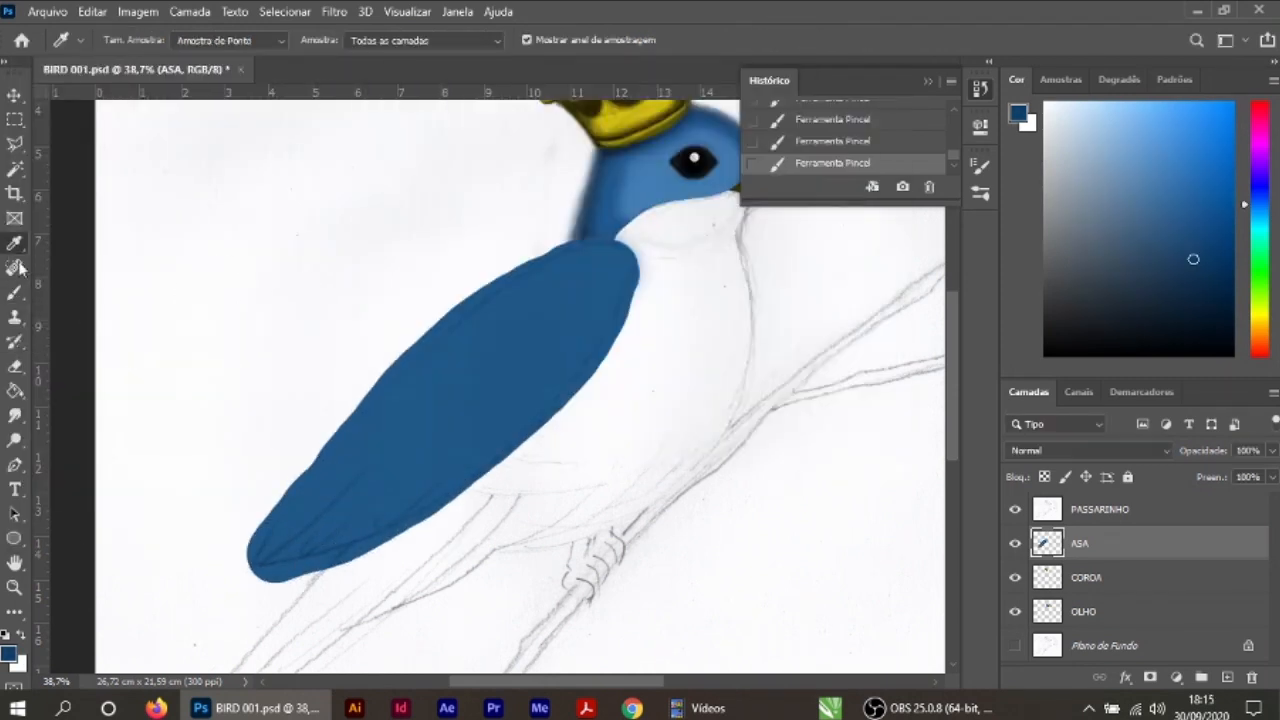
{"action": "left_click", "coordinate": [14, 292]}
{"action": "left_click", "coordinate": [132, 42]}
{"action": "left_click", "coordinate": [137, 260]}
{"action": "mouse_move", "coordinate": [545, 243]}
{"action": "left_mouse_down"}
{"action": "mouse_move", "coordinate": [631, 264]}
{"action": "mouse_move", "coordinate": [486, 457]}
{"action": "mouse_move", "coordinate": [629, 277]}
{"action": "mouse_move", "coordinate": [354, 537]}
{"action": "mouse_move", "coordinate": [220, 558]}
{"action": "mouse_move", "coordinate": [235, 522]}
{"action": "mouse_move", "coordinate": [222, 555]}
{"action": "left_mouse_up"}
{"action": "key", "text": "4"}
{"action": "key", "text": "7"}
{"action": "scroll", "coordinate": [434, 466], "scroll_direction": "up", "scroll_amount": 2}
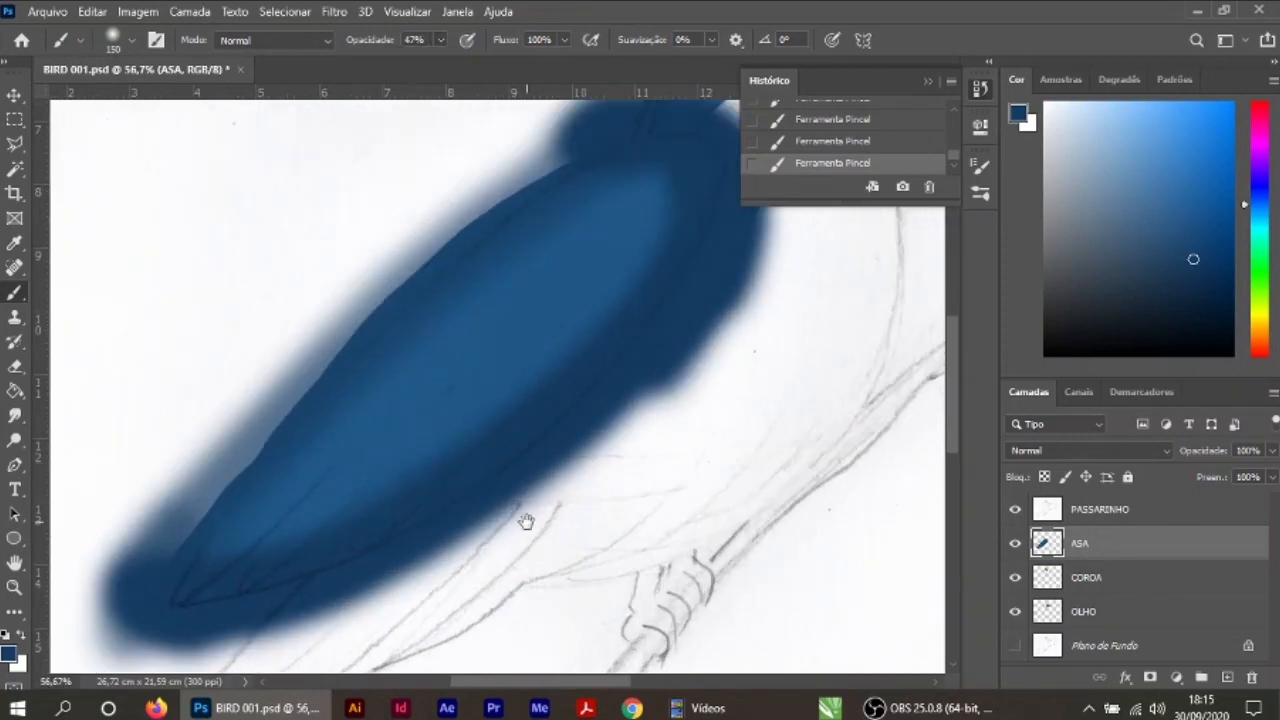
{"action": "scroll", "coordinate": [334, 376], "scroll_direction": "down", "scroll_amount": 2}
Step: Undo the last brush stroke and deepen the wing's shading at the shoulder and tip with a larger soft brush, finishing in dark navy
{"action": "key", "text": "ctrl+z"}
{"action": "key", "text": "bracketright"}
{"action": "left_click_drag", "start_coordinate": [441, 40], "coordinate": [427, 62]}
{"action": "mouse_move", "coordinate": [535, 264]}
{"action": "left_mouse_down"}
{"action": "mouse_move", "coordinate": [521, 349]}
{"action": "mouse_move", "coordinate": [563, 329]}
{"action": "left_mouse_up"}
{"action": "left_click", "coordinate": [9, 654]}
{"action": "left_click", "coordinate": [580, 314]}
{"action": "left_click", "coordinate": [850, 110]}
{"action": "mouse_move", "coordinate": [274, 526]}
{"action": "left_mouse_down"}
{"action": "mouse_move", "coordinate": [610, 230]}
{"action": "mouse_move", "coordinate": [295, 532]}
{"action": "mouse_move", "coordinate": [449, 463]}
{"action": "mouse_move", "coordinate": [385, 537]}
{"action": "left_mouse_up"}
Step: Try to erase the blue overspray outside the wing's sketched outline, undoing the first stroke and continuing with a smaller eraser
{"action": "left_click", "coordinate": [14, 95]}
{"action": "left_click", "coordinate": [14, 366]}
{"action": "left_click", "coordinate": [132, 41]}
{"action": "mouse_move", "coordinate": [634, 260]}
{"action": "left_mouse_down"}
{"action": "mouse_move", "coordinate": [641, 334]}
{"action": "mouse_move", "coordinate": [620, 434]}
{"action": "left_mouse_up"}
{"action": "scroll", "coordinate": [615, 305], "scroll_direction": "up", "scroll_amount": 12}
{"action": "key", "text": "ctrl+z"}
{"action": "key", "text": "bracketleft"}
{"action": "key", "text": "bracketleft"}
{"action": "key", "text": "bracketleft"}
{"action": "key", "text": "bracketleft"}
{"action": "key", "text": "bracketleft"}
{"action": "mouse_move", "coordinate": [622, 190]}
{"action": "left_mouse_down"}
{"action": "mouse_move", "coordinate": [517, 471]}
{"action": "mouse_move", "coordinate": [420, 600]}
{"action": "left_mouse_up"}
{"action": "left_click_drag", "start_coordinate": [663, 360], "coordinate": [629, 477]}
{"action": "left_click_drag", "start_coordinate": [590, 310], "coordinate": [496, 153]}
{"action": "left_click_drag", "start_coordinate": [440, 230], "coordinate": [571, 374]}
{"action": "mouse_move", "coordinate": [305, 295]}
{"action": "left_mouse_down"}
{"action": "mouse_move", "coordinate": [443, 249]}
{"action": "mouse_move", "coordinate": [252, 358]}
{"action": "left_mouse_up"}
{"action": "left_click_drag", "start_coordinate": [554, 477], "coordinate": [772, 306]}
{"action": "left_click_drag", "start_coordinate": [580, 165], "coordinate": [223, 297]}
{"action": "left_click_drag", "start_coordinate": [350, 430], "coordinate": [551, 222]}
{"action": "mouse_move", "coordinate": [345, 225]}
{"action": "left_mouse_down"}
{"action": "mouse_move", "coordinate": [465, 122]}
{"action": "mouse_move", "coordinate": [400, 214]}
{"action": "left_mouse_up"}
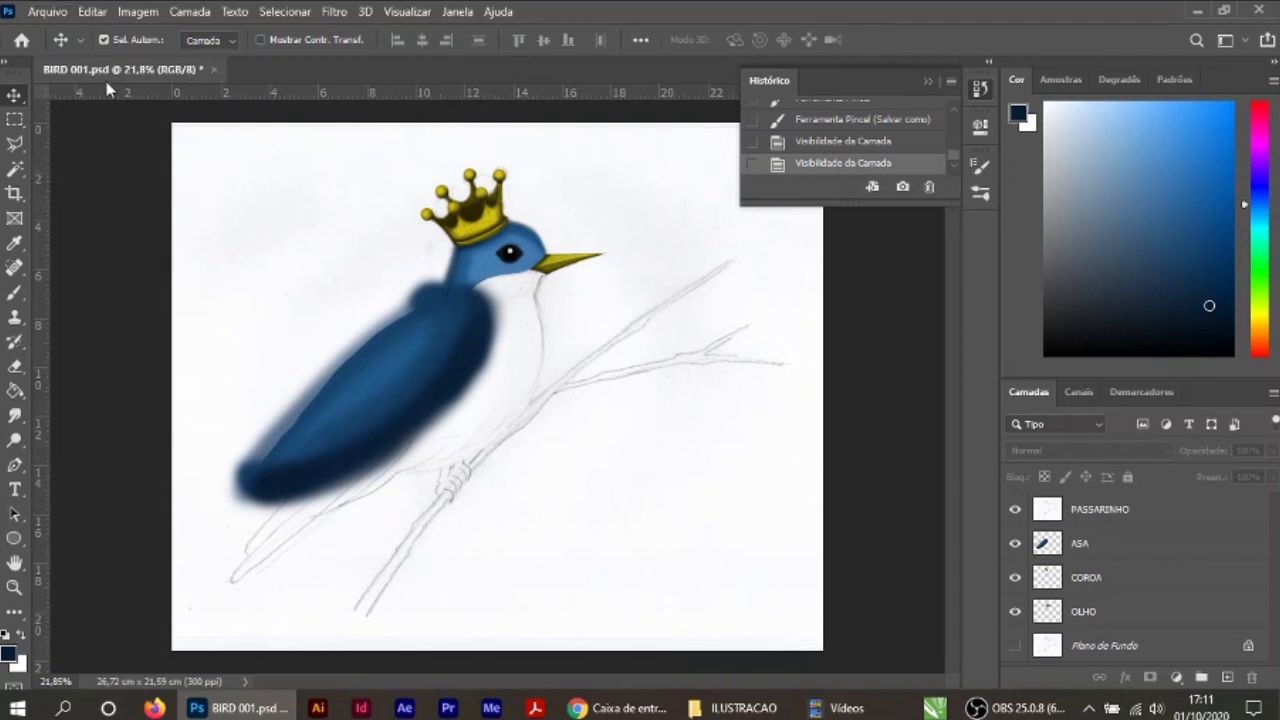
Step: Save a JPEG copy over PASSARINHO 1.jpg in the ILUSTRACAO folder at maximum quality 12
{"action": "left_click", "coordinate": [45, 12]}
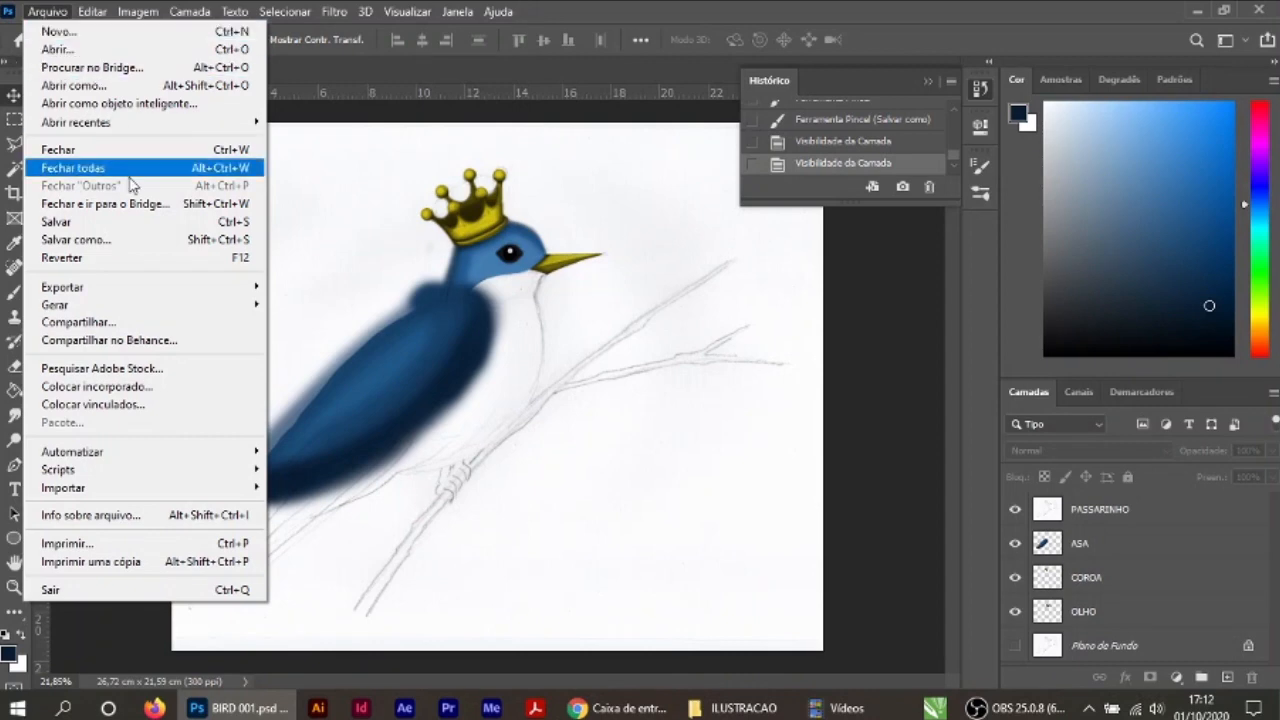
{"action": "left_click", "coordinate": [122, 240]}
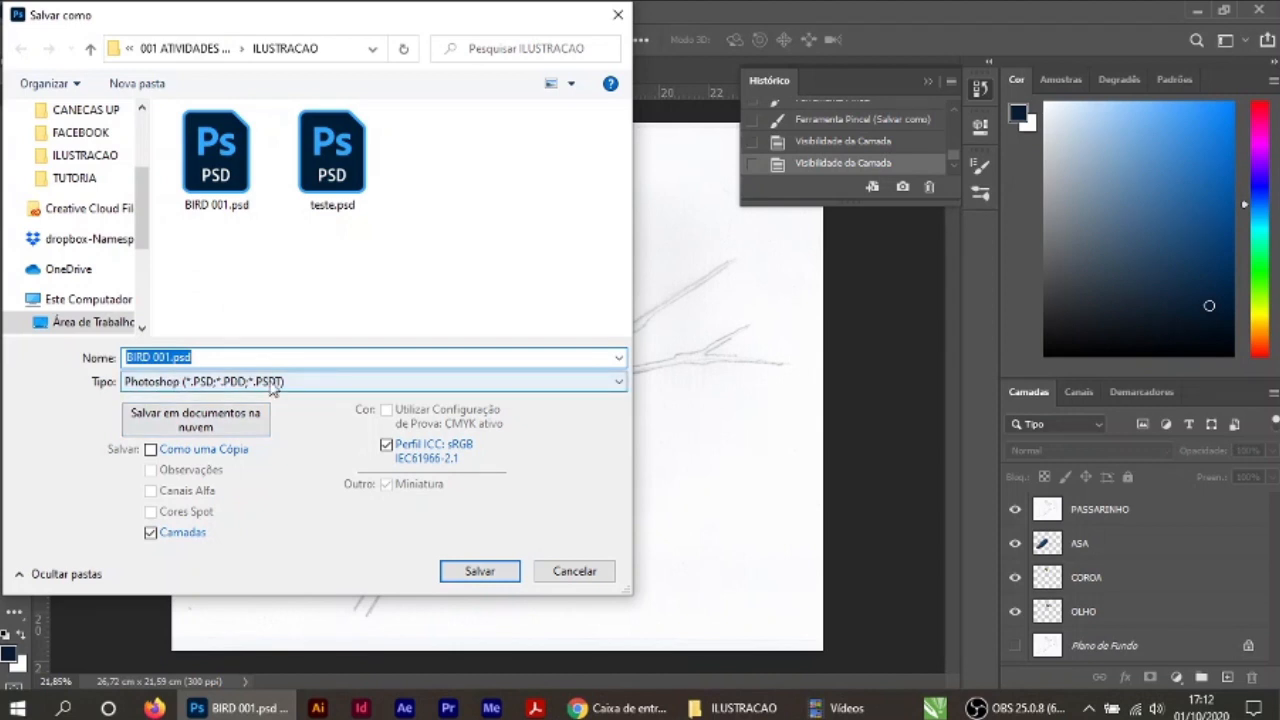
{"action": "left_click", "coordinate": [620, 384]}
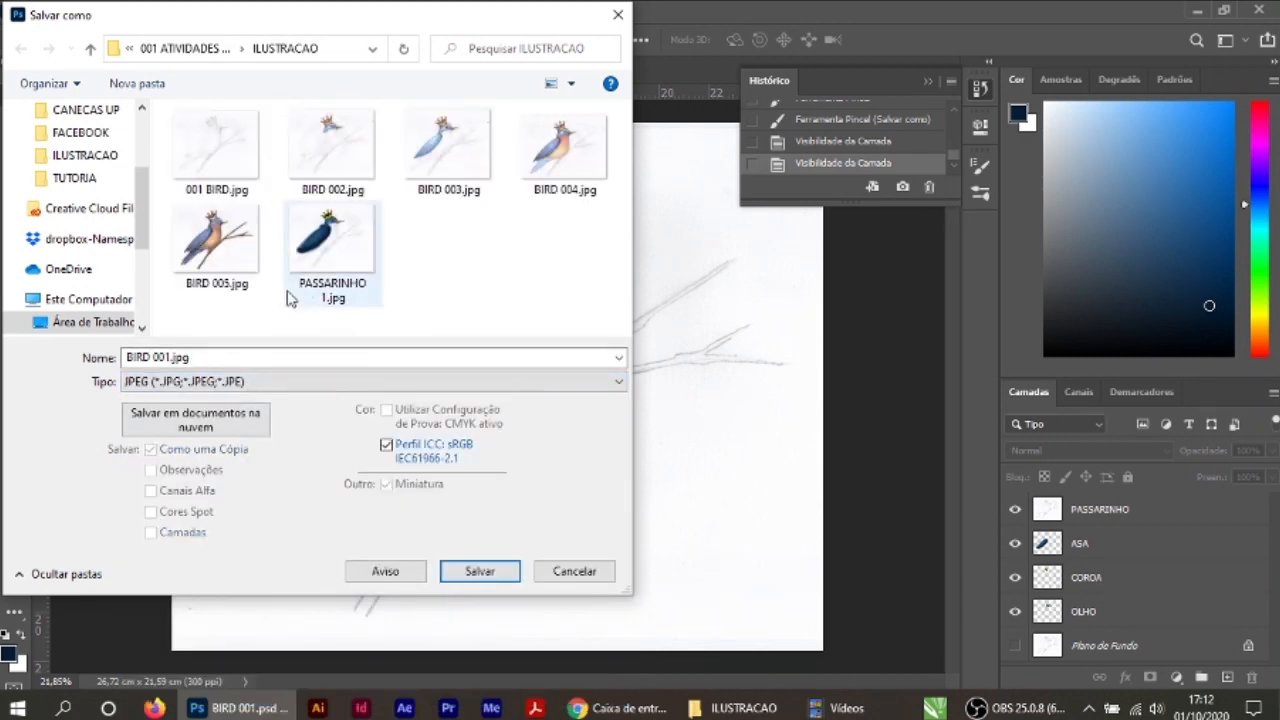
{"action": "left_click", "coordinate": [326, 296]}
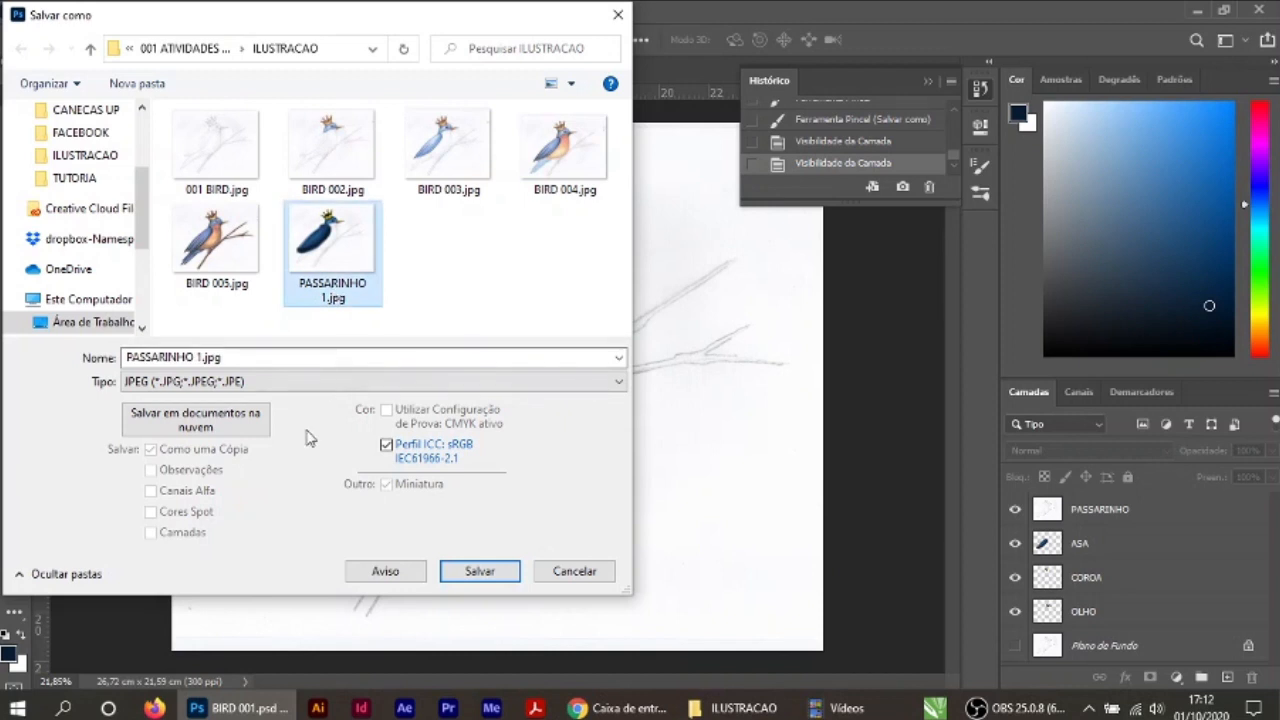
{"action": "left_click", "coordinate": [490, 577]}
{"action": "left_click", "coordinate": [684, 358]}
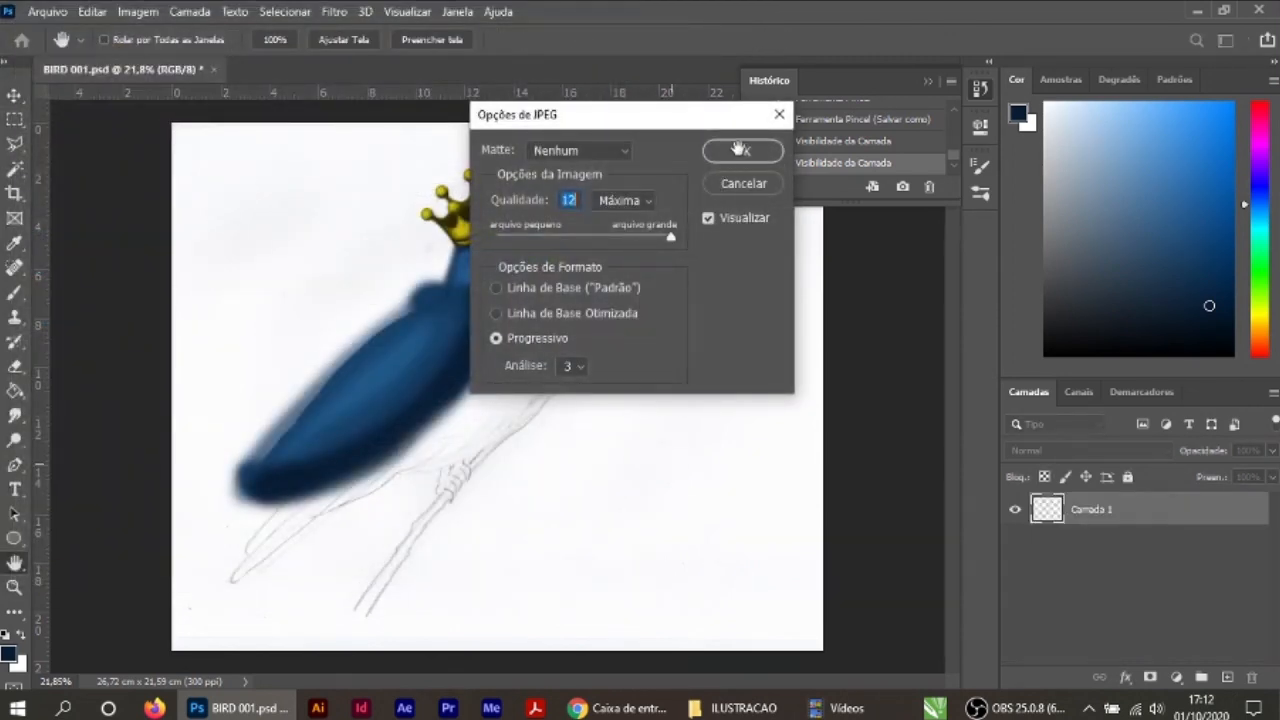
{"action": "left_click", "coordinate": [740, 150]}
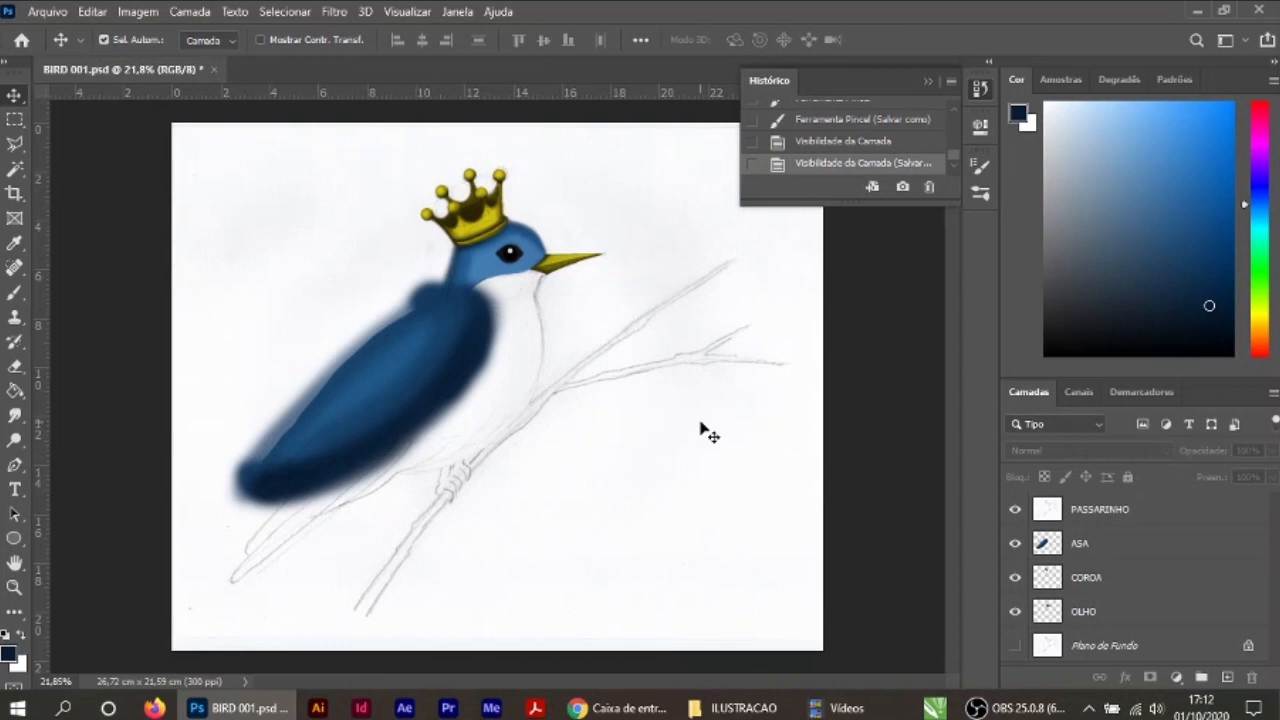
Step: Erase the blue overspray around the wing's shoulder, edges and tip on the ASA layer with a 125 px soft eraser
{"action": "scroll", "coordinate": [457, 351], "scroll_direction": "up", "scroll_amount": 13}
{"action": "left_click", "coordinate": [20, 367]}
{"action": "left_click", "coordinate": [1082, 543]}
{"action": "mouse_move", "coordinate": [548, 415]}
{"action": "left_mouse_down"}
{"action": "mouse_move", "coordinate": [594, 206]}
{"action": "mouse_move", "coordinate": [475, 490]}
{"action": "left_mouse_up"}
{"action": "mouse_move", "coordinate": [545, 205]}
{"action": "left_mouse_down"}
{"action": "mouse_move", "coordinate": [483, 441]}
{"action": "mouse_move", "coordinate": [325, 615]}
{"action": "left_mouse_up"}
{"action": "left_click_drag", "start_coordinate": [420, 240], "coordinate": [448, 332]}
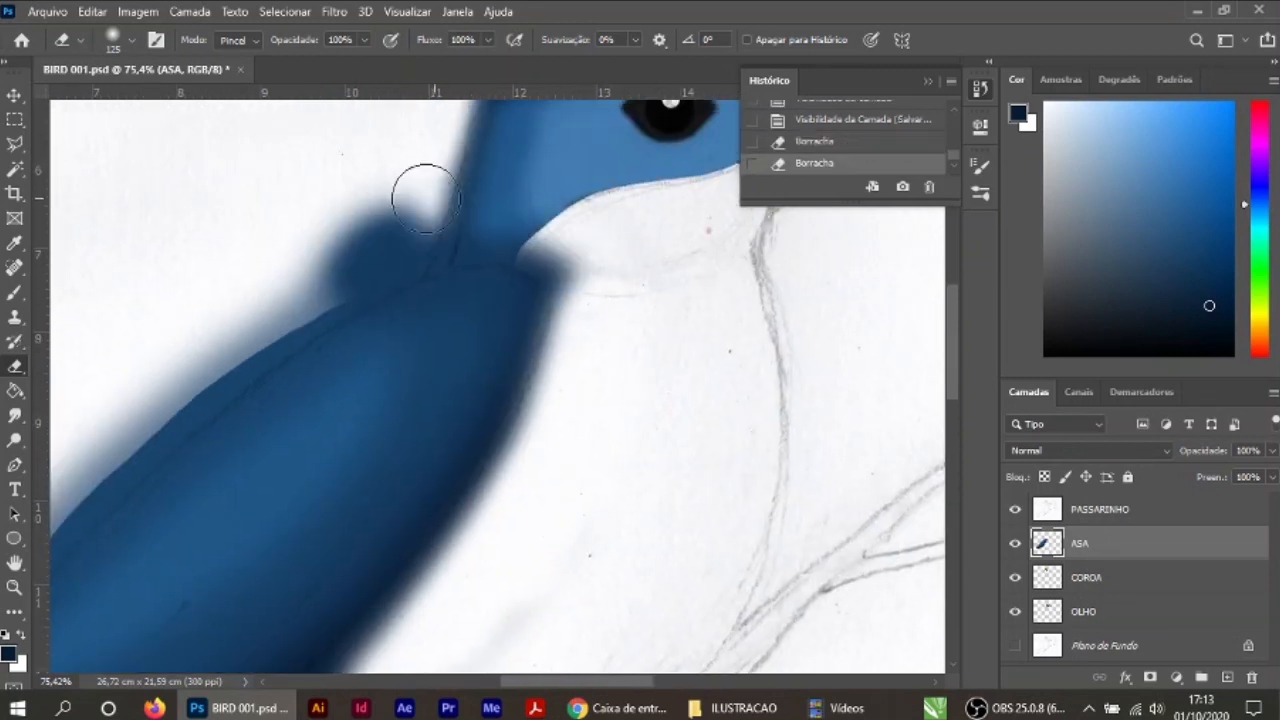
{"action": "left_click_drag", "start_coordinate": [426, 199], "coordinate": [362, 246]}
{"action": "left_click_drag", "start_coordinate": [568, 232], "coordinate": [612, 303]}
{"action": "left_click_drag", "start_coordinate": [485, 232], "coordinate": [215, 318]}
{"action": "left_click_drag", "start_coordinate": [390, 310], "coordinate": [571, 176]}
{"action": "left_click_drag", "start_coordinate": [510, 145], "coordinate": [310, 290]}
{"action": "mouse_move", "coordinate": [548, 132]}
{"action": "left_mouse_down"}
{"action": "mouse_move", "coordinate": [195, 405]}
{"action": "mouse_move", "coordinate": [405, 265]}
{"action": "left_mouse_up"}
{"action": "left_click_drag", "start_coordinate": [390, 268], "coordinate": [228, 484]}
{"action": "left_click_drag", "start_coordinate": [552, 202], "coordinate": [263, 437]}
{"action": "left_click_drag", "start_coordinate": [195, 520], "coordinate": [245, 340]}
{"action": "mouse_move", "coordinate": [237, 342]}
{"action": "left_mouse_down"}
{"action": "mouse_move", "coordinate": [211, 429]}
{"action": "mouse_move", "coordinate": [630, 387]}
{"action": "mouse_move", "coordinate": [670, 345]}
{"action": "left_mouse_up"}
{"action": "left_click_drag", "start_coordinate": [645, 388], "coordinate": [423, 509]}
{"action": "left_click_drag", "start_coordinate": [755, 292], "coordinate": [536, 516]}
{"action": "left_click_drag", "start_coordinate": [323, 566], "coordinate": [520, 389]}
{"action": "left_click_drag", "start_coordinate": [400, 480], "coordinate": [550, 242]}
{"action": "left_click_drag", "start_coordinate": [493, 336], "coordinate": [317, 523]}
{"action": "left_click_drag", "start_coordinate": [720, 115], "coordinate": [590, 412]}
Step: Sample the wing's blue and paint over the pale gap between neck and wing on the OLHO layer with a 35 px soft brush
{"action": "scroll", "coordinate": [1109, 604], "scroll_direction": "down", "scroll_amount": 2}
{"action": "scroll", "coordinate": [1080, 602], "scroll_direction": "up", "scroll_amount": 2}
{"action": "left_click", "coordinate": [1102, 608]}
{"action": "scroll", "coordinate": [1102, 608], "scroll_direction": "up", "scroll_amount": 2}
{"action": "left_click", "coordinate": [14, 95]}
{"action": "scroll", "coordinate": [414, 304], "scroll_direction": "up", "scroll_amount": 15}
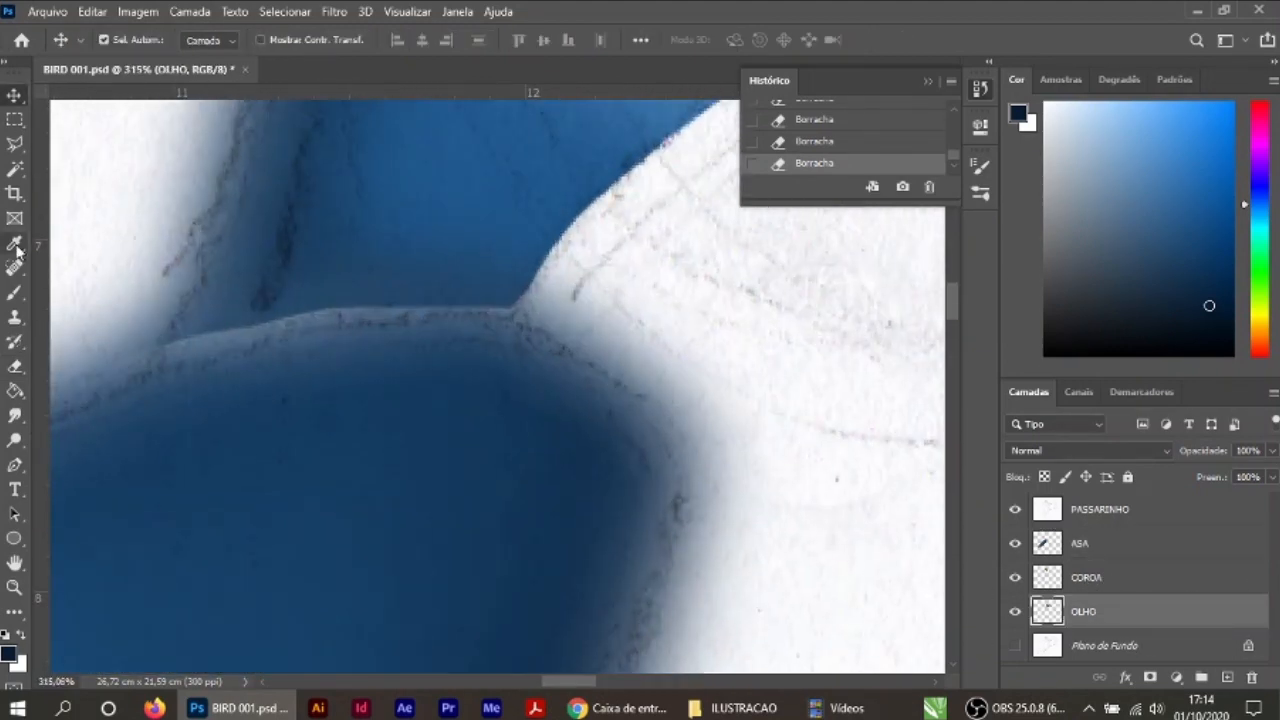
{"action": "left_click", "coordinate": [14, 293]}
{"action": "left_click", "coordinate": [322, 380], "text": "alt"}
{"action": "key", "text": "bracketleft"}
{"action": "key", "text": "bracketleft"}
{"action": "key", "text": "bracketleft"}
{"action": "key", "text": "bracketleft"}
{"action": "key", "text": "bracketleft"}
{"action": "key", "text": "bracketleft"}
{"action": "key", "text": "bracketleft"}
{"action": "key", "text": "bracketleft"}
{"action": "key", "text": "bracketleft"}
{"action": "key", "text": "bracketleft"}
{"action": "mouse_move", "coordinate": [376, 311]}
{"action": "left_mouse_down"}
{"action": "mouse_move", "coordinate": [438, 308]}
{"action": "mouse_move", "coordinate": [300, 320]}
{"action": "left_mouse_up"}
{"action": "mouse_move", "coordinate": [300, 320]}
{"action": "left_mouse_down"}
{"action": "mouse_move", "coordinate": [206, 346]}
{"action": "mouse_move", "coordinate": [188, 335]}
{"action": "left_mouse_up"}
{"action": "left_click_drag", "start_coordinate": [480, 268], "coordinate": [430, 280]}
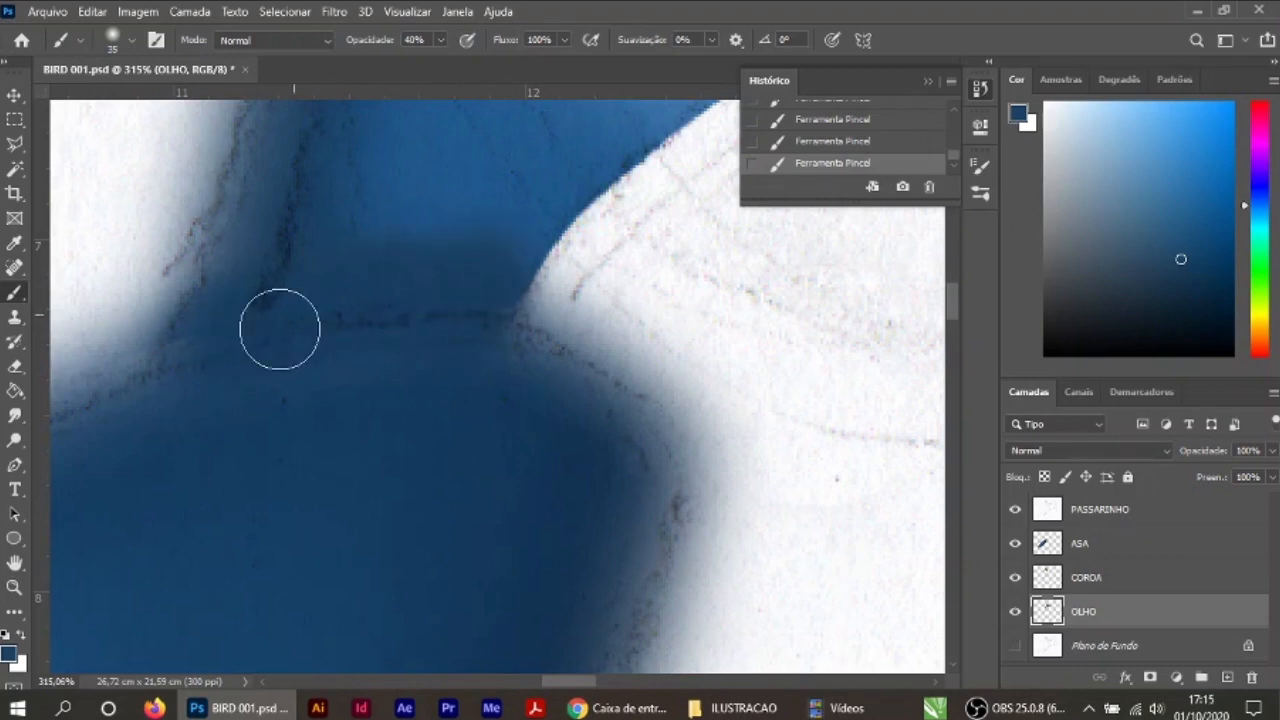
Step: Choose a darker blue and shade the rear edge and base of the neck above the wing
{"action": "left_click", "coordinate": [9, 654]}
{"action": "left_click", "coordinate": [574, 306]}
{"action": "left_click", "coordinate": [814, 123]}
{"action": "left_click_drag", "start_coordinate": [260, 300], "coordinate": [258, 220]}
{"action": "scroll", "coordinate": [530, 408], "scroll_direction": "down", "scroll_amount": 18}
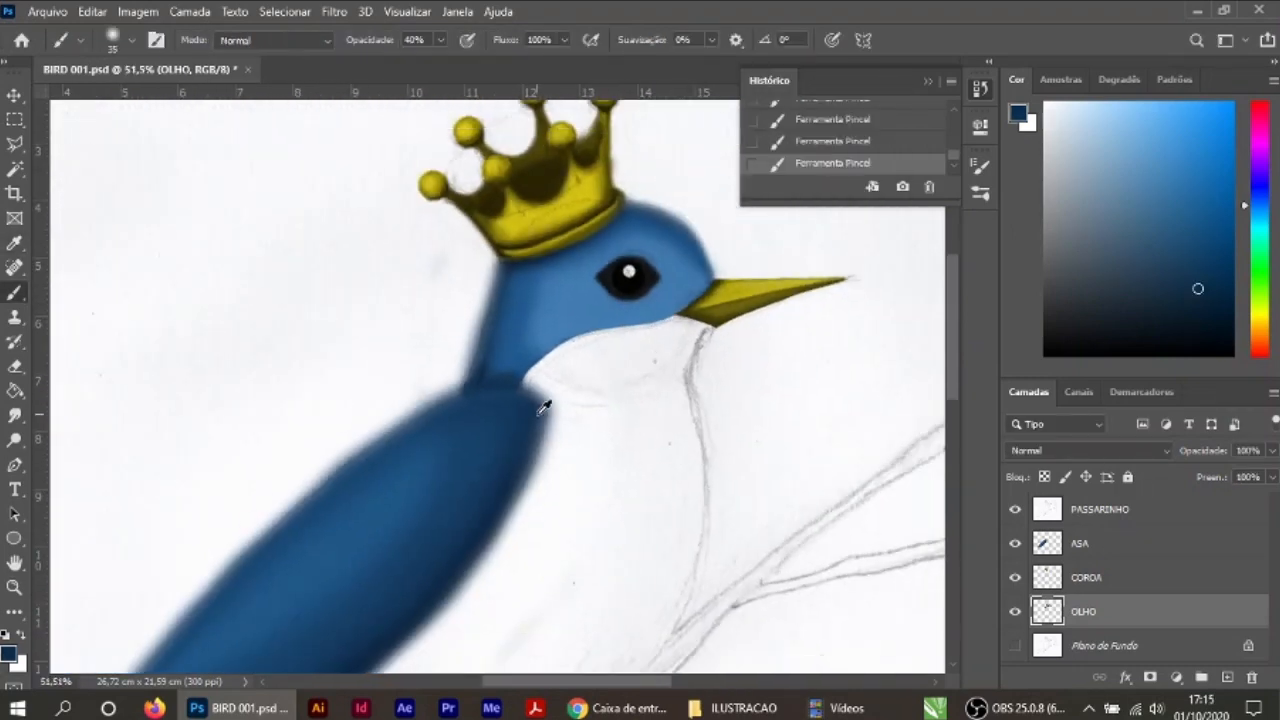
{"action": "scroll", "coordinate": [490, 366], "scroll_direction": "up", "scroll_amount": 10}
{"action": "left_click_drag", "start_coordinate": [440, 374], "coordinate": [494, 255]}
Step: Lower the brush opacity, try a light stroke on the neck shading, and set the opacity to 30%
{"action": "left_click", "coordinate": [132, 41]}
{"action": "left_click", "coordinate": [441, 40]}
{"action": "left_click_drag", "start_coordinate": [441, 60], "coordinate": [404, 60]}
{"action": "mouse_move", "coordinate": [597, 252]}
{"action": "left_mouse_down"}
{"action": "mouse_move", "coordinate": [597, 237]}
{"action": "mouse_move", "coordinate": [597, 297]}
{"action": "left_mouse_up"}
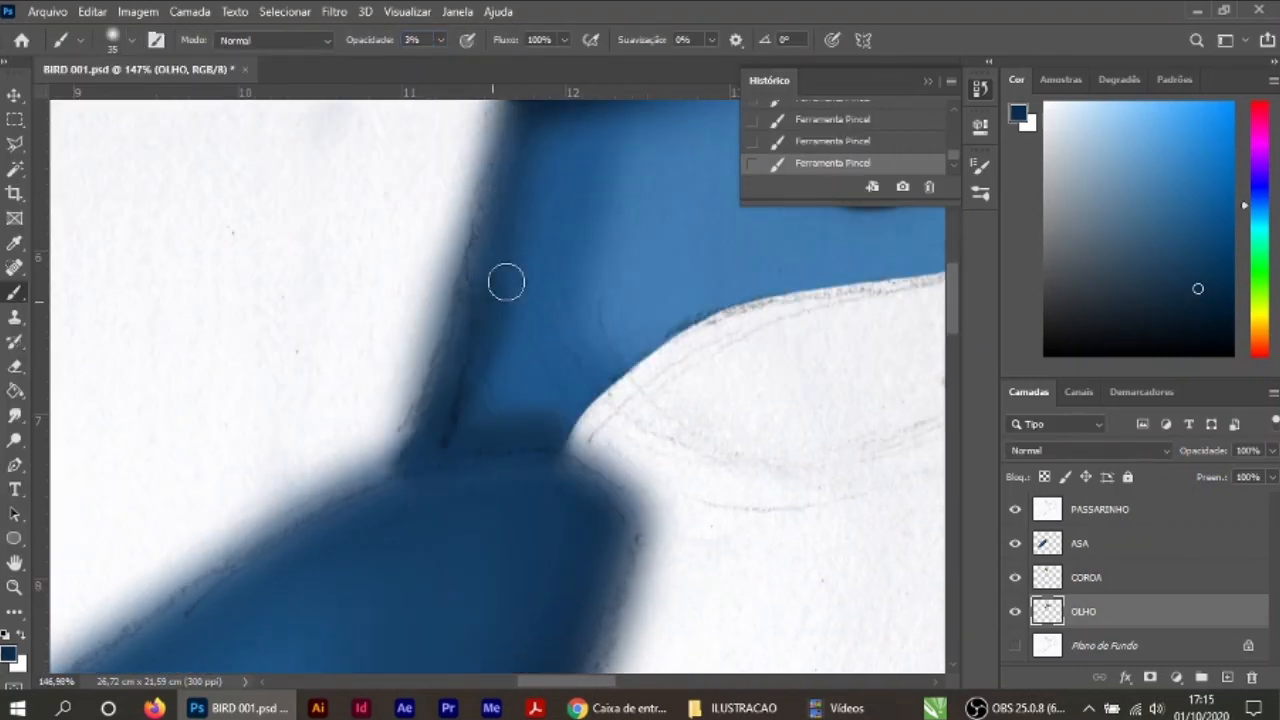
{"action": "key", "text": "3"}
Step: Step back to an earlier brush stroke in the history and repaint the soft shading at the neck's base
{"action": "scroll", "coordinate": [586, 429], "scroll_direction": "down", "scroll_amount": 16}
{"action": "left_click_drag", "start_coordinate": [954, 156], "coordinate": [954, 116]}
{"action": "left_click", "coordinate": [832, 163]}
{"action": "left_click", "coordinate": [954, 165]}
{"action": "left_click", "coordinate": [832, 119]}
{"action": "scroll", "coordinate": [605, 449], "scroll_direction": "up", "scroll_amount": 15}
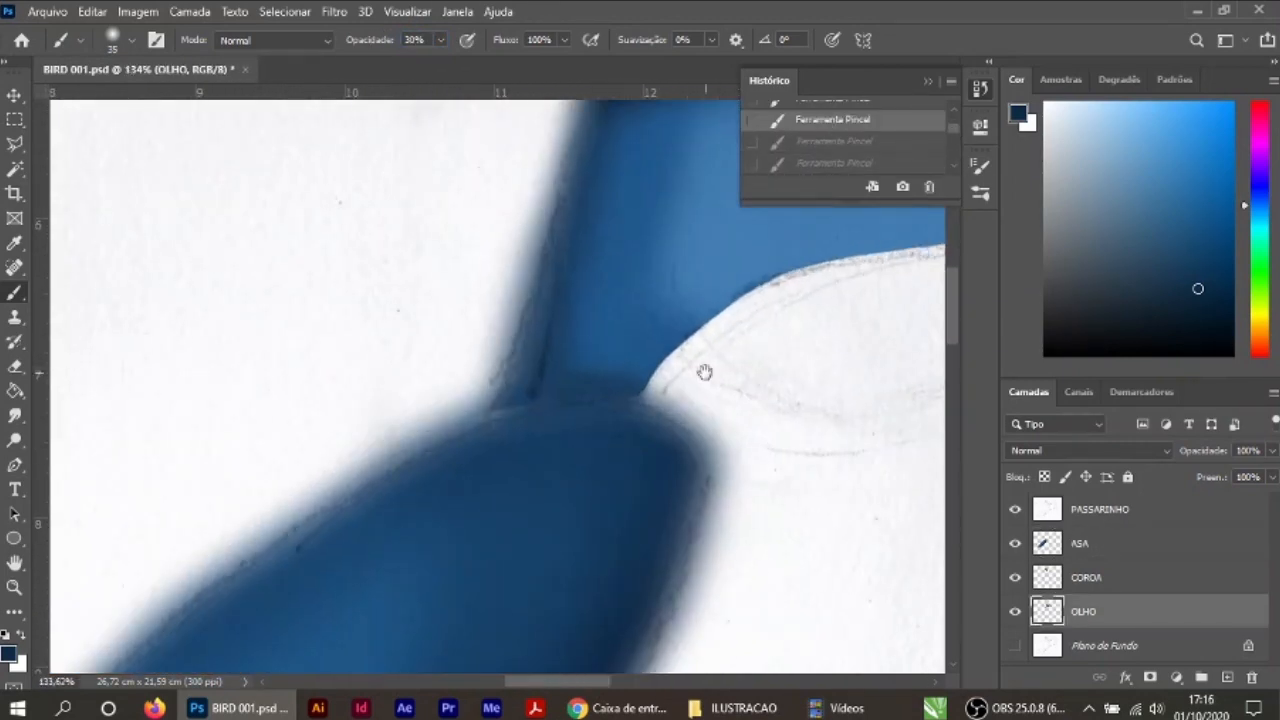
{"action": "left_click_drag", "start_coordinate": [605, 449], "coordinate": [562, 523]}
{"action": "left_click_drag", "start_coordinate": [520, 455], "coordinate": [515, 417]}
{"action": "left_click", "coordinate": [14, 94]}
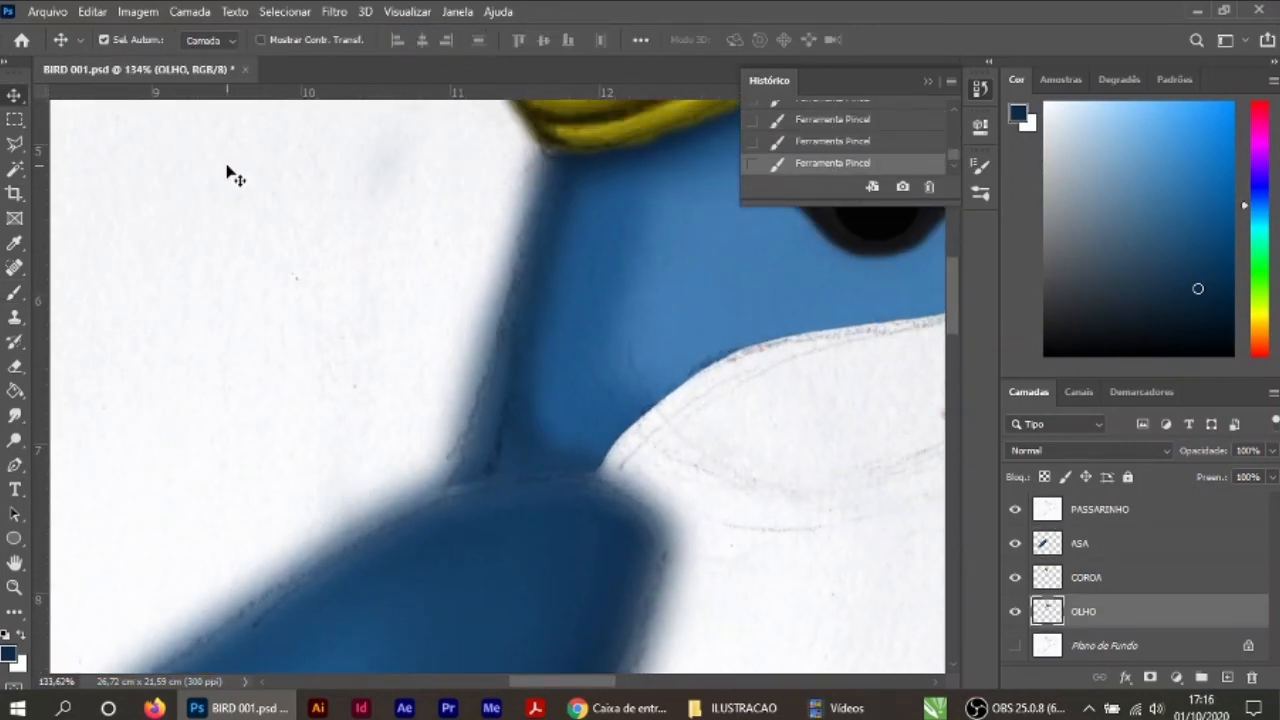
Step: Examine the painted head and wing with the PASSARINHO line-art layer hidden and shown
{"action": "scroll", "coordinate": [609, 319], "scroll_direction": "down", "scroll_amount": 16}
{"action": "scroll", "coordinate": [606, 475], "scroll_direction": "up", "scroll_amount": 7}
{"action": "left_click", "coordinate": [1015, 510]}
{"action": "scroll", "coordinate": [911, 493], "scroll_direction": "down", "scroll_amount": 3}
{"action": "scroll", "coordinate": [911, 493], "scroll_direction": "down", "scroll_amount": 1}
{"action": "left_click_drag", "start_coordinate": [920, 422], "coordinate": [754, 470]}
{"action": "left_click", "coordinate": [1015, 510]}
{"action": "scroll", "coordinate": [598, 380], "scroll_direction": "up", "scroll_amount": 15}
{"action": "left_click_drag", "start_coordinate": [598, 380], "coordinate": [844, 574]}
Step: Rename the OLHO layer as CABECA
{"action": "double_click", "coordinate": [1081, 613]}
{"action": "type", "text": "CABECA"}
{"action": "key", "text": "Return"}
Step: Blend the blue shading along the back of the neck on the CABECA layer with the soft brush
{"action": "key", "text": "b"}
{"action": "mouse_move", "coordinate": [460, 303]}
{"action": "left_mouse_down"}
{"action": "mouse_move", "coordinate": [443, 337]}
{"action": "mouse_move", "coordinate": [578, 323]}
{"action": "mouse_move", "coordinate": [466, 303]}
{"action": "mouse_move", "coordinate": [438, 366]}
{"action": "mouse_move", "coordinate": [570, 334]}
{"action": "mouse_move", "coordinate": [427, 395]}
{"action": "mouse_move", "coordinate": [514, 257]}
{"action": "left_mouse_up"}
{"action": "key", "text": "8"}
{"action": "key", "text": "Return"}
{"action": "scroll", "coordinate": [534, 447], "scroll_direction": "down", "scroll_amount": 11}
{"action": "key", "text": "v"}
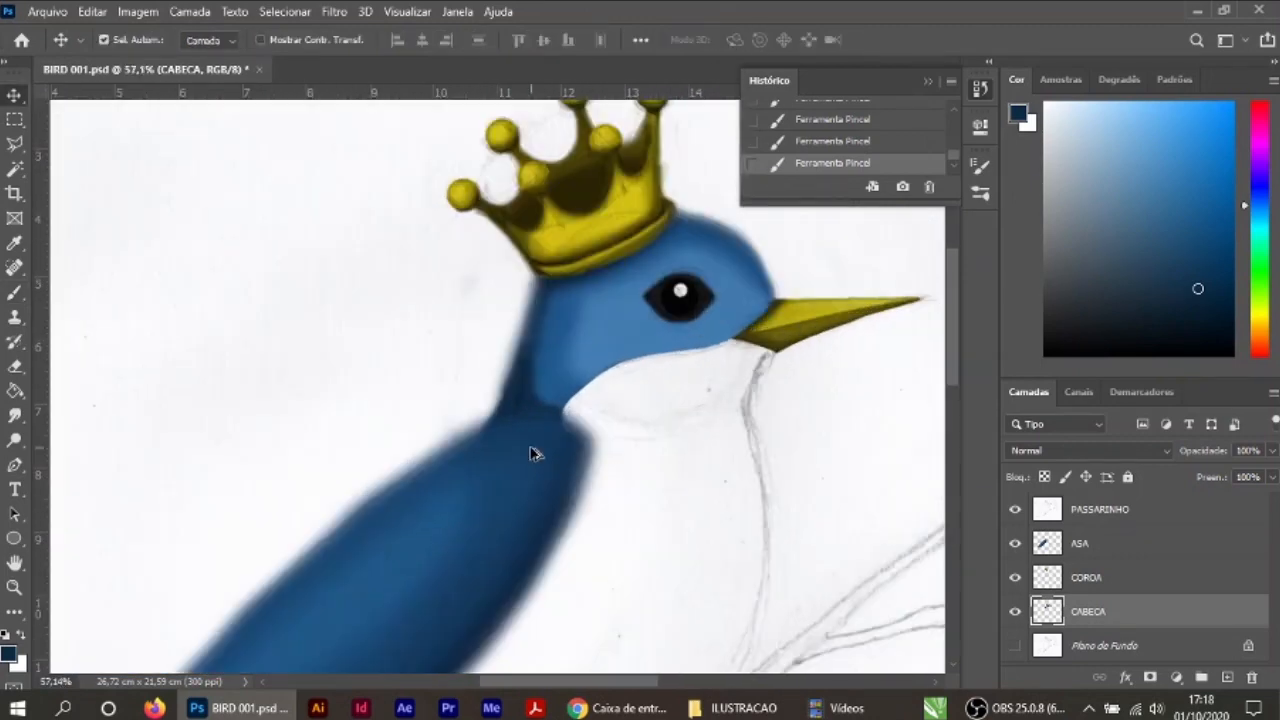
{"action": "scroll", "coordinate": [534, 453], "scroll_direction": "up", "scroll_amount": 8}
{"action": "key", "text": "b"}
{"action": "mouse_move", "coordinate": [560, 224]}
{"action": "left_mouse_down"}
{"action": "mouse_move", "coordinate": [537, 371]}
{"action": "mouse_move", "coordinate": [543, 334]}
{"action": "mouse_move", "coordinate": [591, 270]}
{"action": "left_mouse_up"}
Step: Erase the stray blue around the neck on the CABECA layer
{"action": "left_click", "coordinate": [14, 366]}
{"action": "left_click", "coordinate": [131, 40]}
{"action": "left_click", "coordinate": [655, 475]}
{"action": "mouse_move", "coordinate": [678, 496]}
{"action": "left_mouse_down"}
{"action": "mouse_move", "coordinate": [657, 476]}
{"action": "mouse_move", "coordinate": [606, 543]}
{"action": "left_mouse_up"}
{"action": "key", "text": "v"}
{"action": "scroll", "coordinate": [686, 480], "scroll_direction": "down", "scroll_amount": 10}
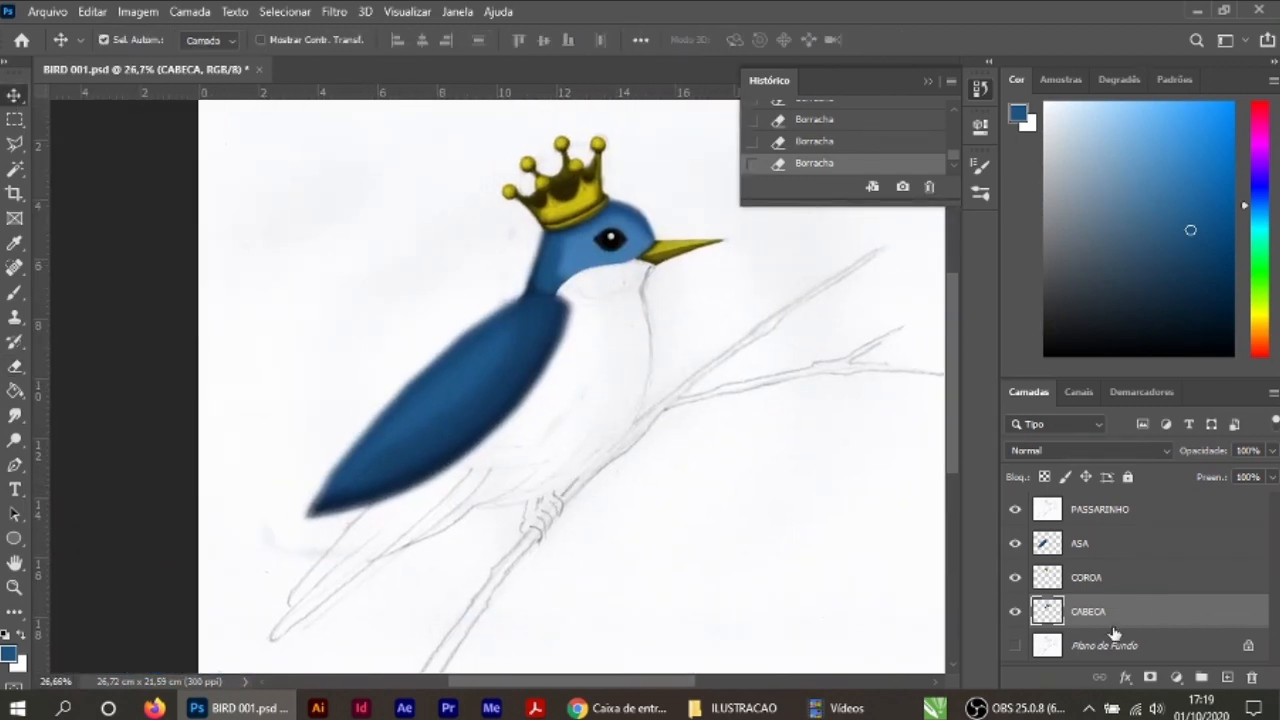
Step: Add a new layer above CABECA and name it CORPO
{"action": "left_click", "coordinate": [1227, 678]}
{"action": "double_click", "coordinate": [1088, 611]}
{"action": "type", "text": "CORPO"}
{"action": "key", "text": "Return"}
Step: Fill the bird's breast and belly with golden yellow #e4ab10 on the CORPO layer, using a 500 px hard round brush at 100% opacity
{"action": "scroll", "coordinate": [657, 312], "scroll_direction": "up", "scroll_amount": 3}
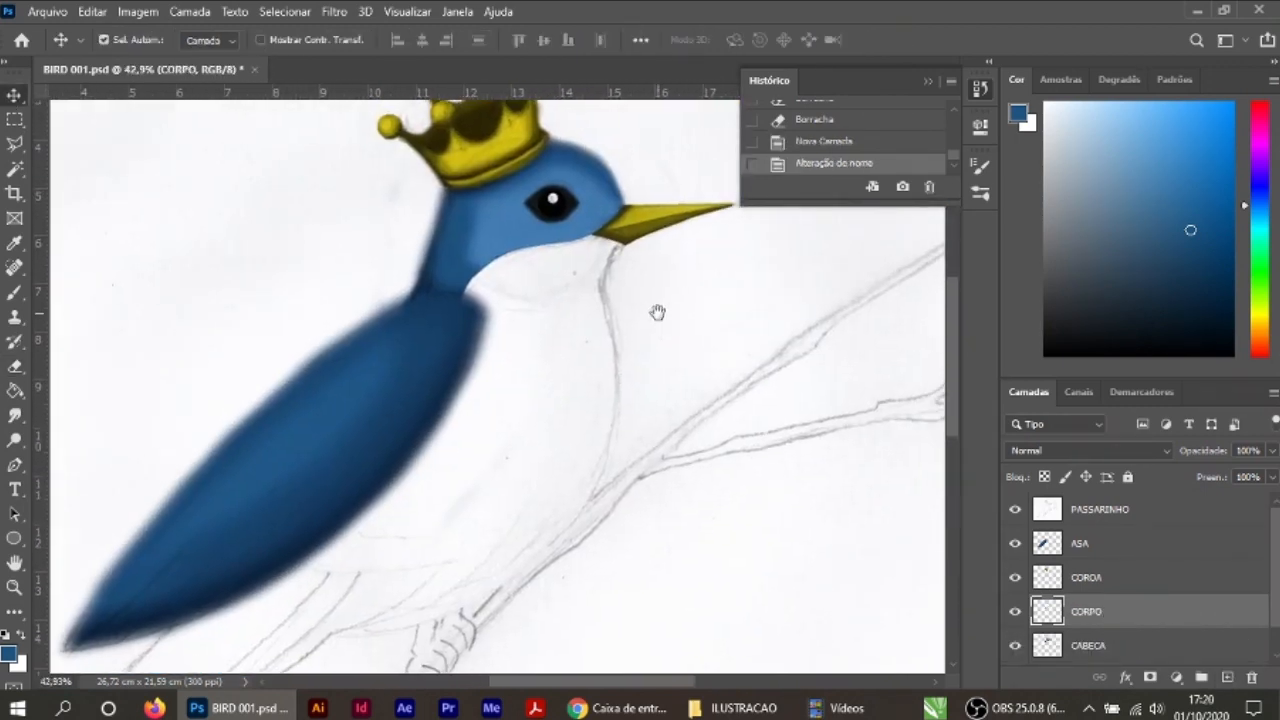
{"action": "left_click", "coordinate": [9, 653]}
{"action": "left_click", "coordinate": [640, 342]}
{"action": "left_click", "coordinate": [602, 155]}
{"action": "left_click", "coordinate": [817, 123]}
{"action": "left_click_drag", "start_coordinate": [717, 437], "coordinate": [671, 380]}
{"action": "key", "text": "b"}
{"action": "key", "text": "bracketright"}
{"action": "key", "text": "bracketright"}
{"action": "key", "text": "bracketright"}
{"action": "key", "text": "bracketright"}
{"action": "key", "text": "bracketright"}
{"action": "key", "text": "bracketright"}
{"action": "key", "text": "bracketright"}
{"action": "key", "text": "bracketright"}
{"action": "key", "text": "bracketright"}
{"action": "key", "text": "bracketright"}
{"action": "key", "text": "bracketright"}
{"action": "left_click", "coordinate": [131, 40]}
{"action": "left_click", "coordinate": [550, 321]}
{"action": "left_click_drag", "start_coordinate": [523, 334], "coordinate": [512, 360]}
{"action": "left_click", "coordinate": [441, 40]}
{"action": "left_click_drag", "start_coordinate": [443, 69], "coordinate": [492, 69]}
{"action": "mouse_move", "coordinate": [512, 312]}
{"action": "left_mouse_down"}
{"action": "mouse_move", "coordinate": [526, 271]}
{"action": "mouse_move", "coordinate": [508, 365]}
{"action": "left_mouse_up"}
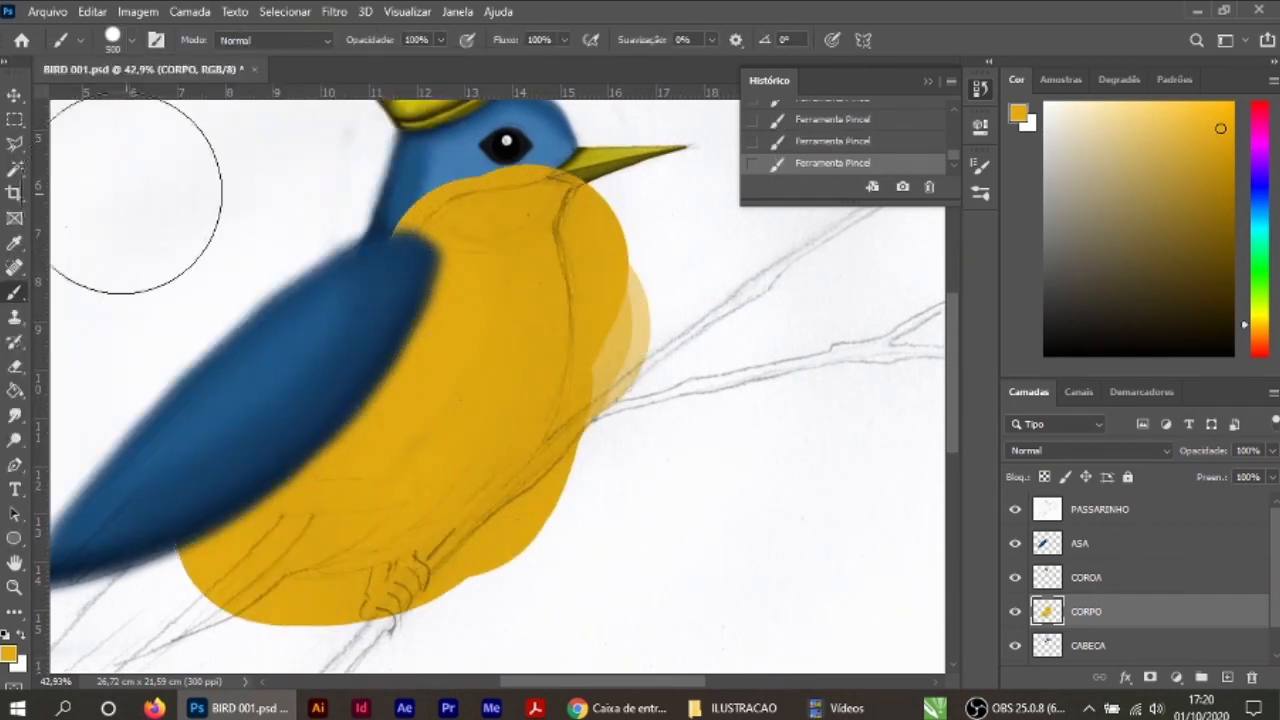
Step: Move the CORPO layer below the CABECA layer
{"action": "key", "text": "v"}
{"action": "left_click_drag", "start_coordinate": [1088, 611], "coordinate": [1088, 657]}
{"action": "scroll", "coordinate": [505, 430], "scroll_direction": "up", "scroll_amount": 3}
{"action": "left_click_drag", "start_coordinate": [505, 430], "coordinate": [514, 568]}
Step: Shade the body along the throat and the wing's lower edge in darker gold #b38509 with a smaller soft round brush
{"action": "left_click", "coordinate": [9, 653]}
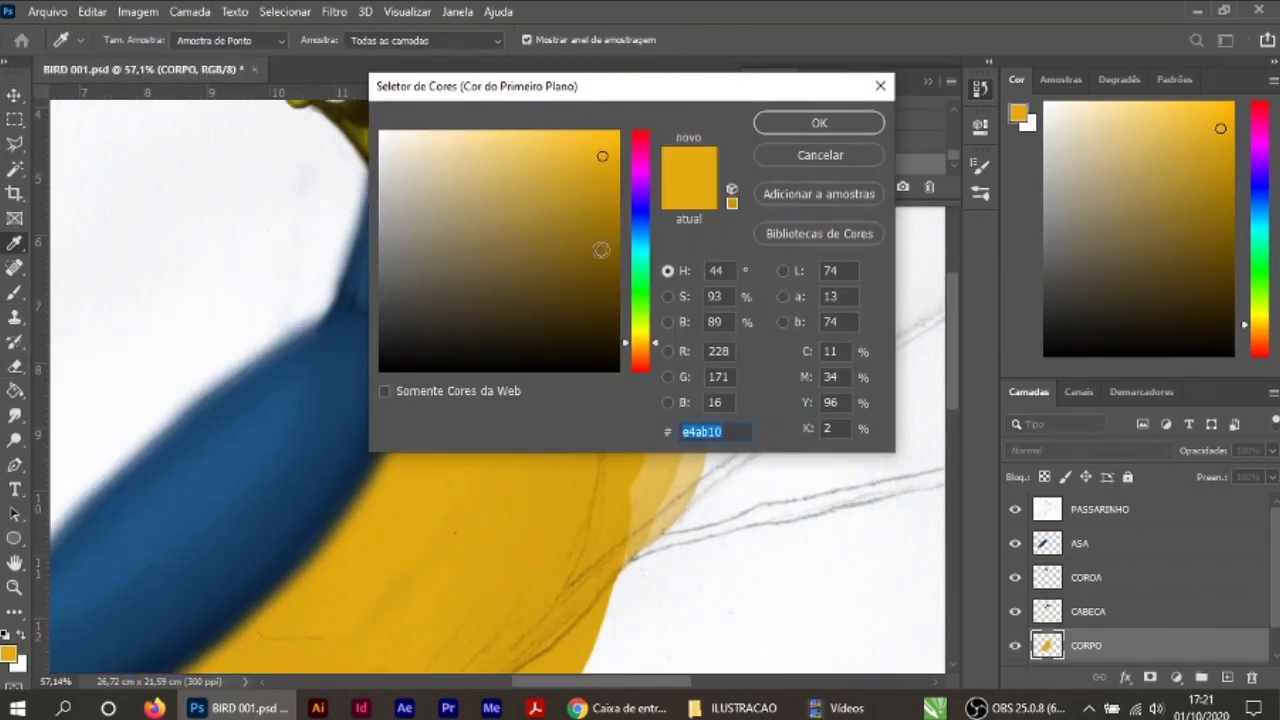
{"action": "left_click", "coordinate": [607, 202]}
{"action": "left_click", "coordinate": [819, 123]}
{"action": "key", "text": "b"}
{"action": "left_click", "coordinate": [131, 40]}
{"action": "left_click", "coordinate": [130, 258]}
{"action": "left_click_drag", "start_coordinate": [694, 288], "coordinate": [680, 310]}
{"action": "key", "text": "bracketleft"}
{"action": "key", "text": "bracketleft"}
{"action": "key", "text": "bracketleft"}
{"action": "key", "text": "bracketleft"}
{"action": "key", "text": "bracketleft"}
{"action": "key", "text": "bracketleft"}
{"action": "left_click_drag", "start_coordinate": [598, 272], "coordinate": [602, 345]}
{"action": "mouse_move", "coordinate": [384, 292]}
{"action": "left_mouse_down"}
{"action": "mouse_move", "coordinate": [417, 340]}
{"action": "mouse_move", "coordinate": [406, 448]}
{"action": "left_mouse_up"}
{"action": "mouse_move", "coordinate": [378, 466]}
{"action": "left_mouse_down"}
{"action": "mouse_move", "coordinate": [431, 346]}
{"action": "mouse_move", "coordinate": [240, 562]}
{"action": "left_mouse_up"}
Step: Choose a darker brownish gold and deepen the body's shadow beside the wing
{"action": "left_click", "coordinate": [9, 653]}
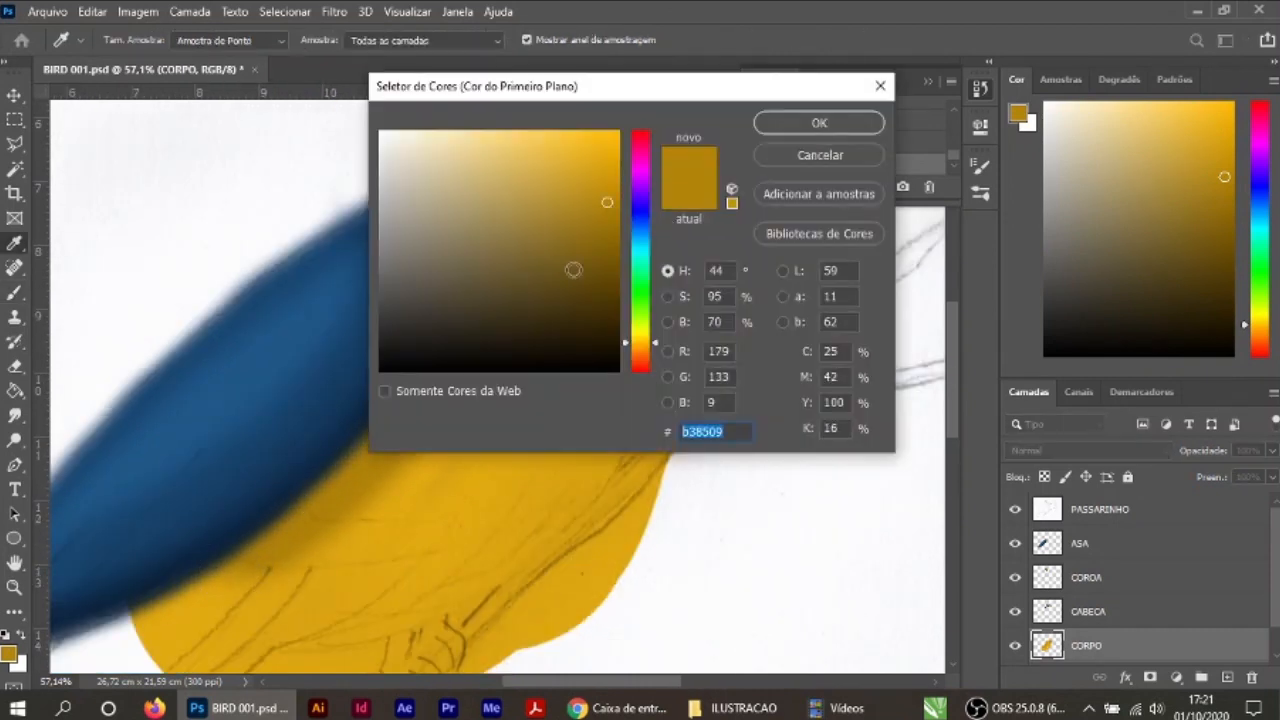
{"action": "left_click", "coordinate": [594, 237]}
{"action": "left_click", "coordinate": [819, 123]}
{"action": "left_click_drag", "start_coordinate": [374, 436], "coordinate": [210, 560]}
{"action": "left_click_drag", "start_coordinate": [466, 234], "coordinate": [386, 440]}
{"action": "mouse_move", "coordinate": [284, 556]}
{"action": "left_mouse_down"}
{"action": "mouse_move", "coordinate": [252, 562]}
{"action": "mouse_move", "coordinate": [571, 509]}
{"action": "mouse_move", "coordinate": [660, 171]}
{"action": "mouse_move", "coordinate": [237, 546]}
{"action": "left_mouse_up"}
Step: Sample the body's yellow, choose a slightly darker tone from it, and softly shade the breast and lower belly
{"action": "left_click", "coordinate": [14, 243]}
{"action": "left_click", "coordinate": [410, 470]}
{"action": "left_click", "coordinate": [9, 653]}
{"action": "left_click", "coordinate": [599, 186]}
{"action": "left_click", "coordinate": [819, 123]}
{"action": "left_click", "coordinate": [14, 293]}
{"action": "mouse_move", "coordinate": [362, 508]}
{"action": "left_mouse_down"}
{"action": "mouse_move", "coordinate": [506, 183]}
{"action": "mouse_move", "coordinate": [354, 509]}
{"action": "mouse_move", "coordinate": [635, 337]}
{"action": "mouse_move", "coordinate": [478, 508]}
{"action": "left_mouse_up"}
{"action": "left_click_drag", "start_coordinate": [953, 156], "coordinate": [953, 118]}
{"action": "left_click", "coordinate": [900, 112]}
{"action": "left_click", "coordinate": [940, 165]}
{"action": "scroll", "coordinate": [675, 485], "scroll_direction": "down", "scroll_amount": 2}
{"action": "mouse_move", "coordinate": [691, 384]}
{"action": "left_mouse_down"}
{"action": "mouse_move", "coordinate": [637, 463]}
{"action": "mouse_move", "coordinate": [638, 329]}
{"action": "mouse_move", "coordinate": [361, 555]}
{"action": "mouse_move", "coordinate": [443, 423]}
{"action": "mouse_move", "coordinate": [398, 506]}
{"action": "left_mouse_up"}
Step: Choose a deeper gold and darken the breast's front edge and the underside with the 150 px soft brush
{"action": "left_click", "coordinate": [8, 653]}
{"action": "left_click", "coordinate": [606, 228]}
{"action": "left_click", "coordinate": [819, 123]}
{"action": "mouse_move", "coordinate": [671, 220]}
{"action": "left_mouse_down"}
{"action": "mouse_move", "coordinate": [563, 553]}
{"action": "mouse_move", "coordinate": [351, 560]}
{"action": "mouse_move", "coordinate": [257, 586]}
{"action": "mouse_move", "coordinate": [480, 286]}
{"action": "mouse_move", "coordinate": [306, 560]}
{"action": "left_mouse_up"}
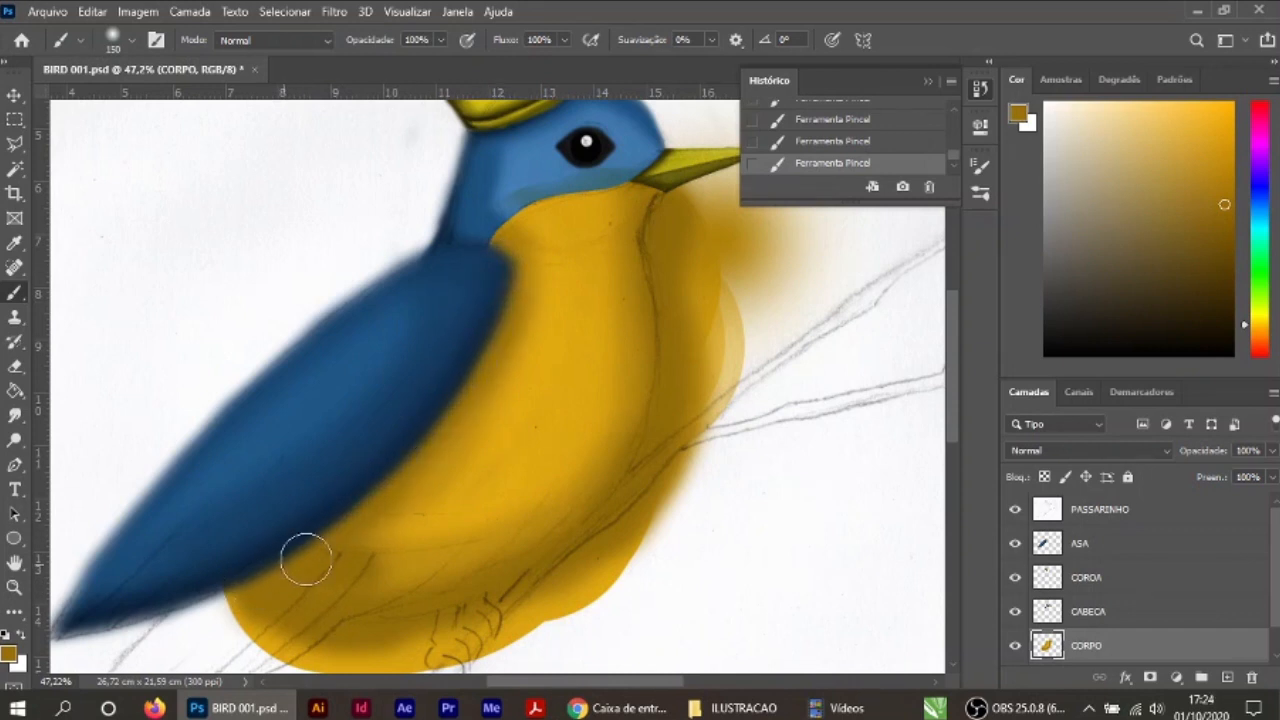
Step: Clean up the wing's edge against the yellow body on the ASA layer with a 125 px soft eraser
{"action": "key", "text": "v"}
{"action": "left_click", "coordinate": [251, 354]}
{"action": "key", "text": "e"}
{"action": "left_click", "coordinate": [131, 40]}
{"action": "left_click", "coordinate": [129, 305]}
{"action": "left_click", "coordinate": [605, 367]}
{"action": "mouse_move", "coordinate": [540, 258]}
{"action": "left_mouse_down"}
{"action": "mouse_move", "coordinate": [537, 236]}
{"action": "mouse_move", "coordinate": [498, 216]}
{"action": "left_mouse_up"}
{"action": "left_click", "coordinate": [132, 40]}
{"action": "left_click", "coordinate": [90, 305]}
{"action": "mouse_move", "coordinate": [537, 294]}
{"action": "left_mouse_down"}
{"action": "mouse_move", "coordinate": [507, 369]}
{"action": "mouse_move", "coordinate": [217, 614]}
{"action": "left_mouse_up"}
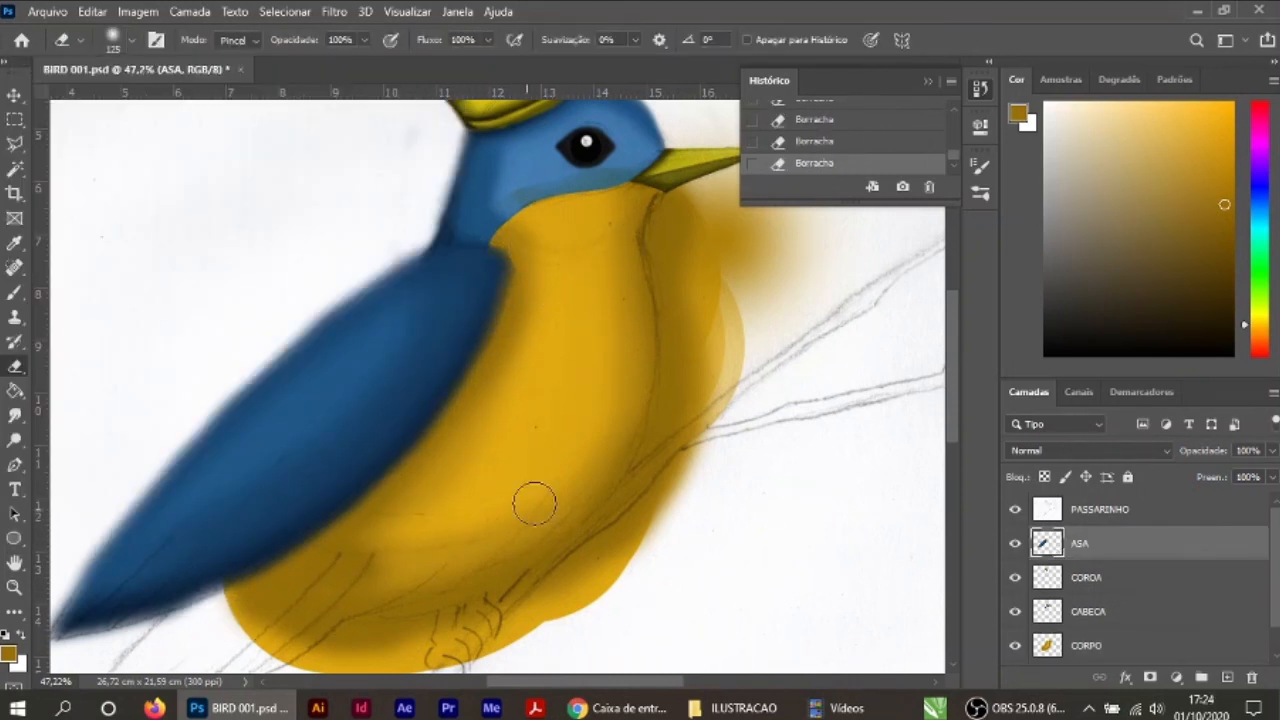
Step: Trim the wing's rounded shoulder edge and the edge near its lower tip on the ASA layer with the 125 px soft eraser
{"action": "mouse_move", "coordinate": [428, 223]}
{"action": "left_mouse_down"}
{"action": "mouse_move", "coordinate": [300, 322]}
{"action": "mouse_move", "coordinate": [534, 291]}
{"action": "mouse_move", "coordinate": [534, 271]}
{"action": "left_mouse_up"}
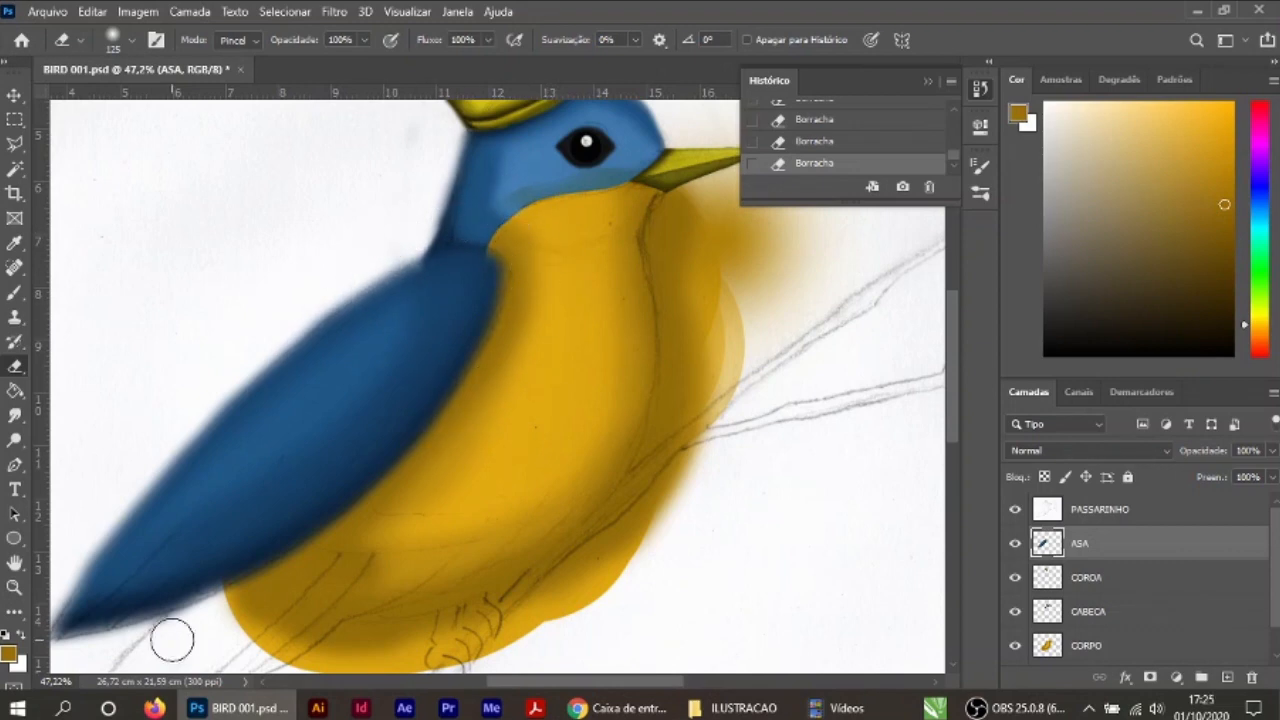
{"action": "left_click_drag", "start_coordinate": [172, 640], "coordinate": [344, 480]}
{"action": "scroll", "coordinate": [560, 413], "scroll_direction": "down", "scroll_amount": 4}
Step: On the CORPO layer, choose a dark brownish gold and deepen the shadows beside the wing, down the breast's front and under the belly
{"action": "key", "text": "v"}
{"action": "scroll", "coordinate": [560, 411], "scroll_direction": "up", "scroll_amount": 5}
{"action": "left_click", "coordinate": [563, 391]}
{"action": "key", "text": "b"}
{"action": "left_click", "coordinate": [437, 269]}
{"action": "left_click", "coordinate": [9, 653]}
{"action": "left_click", "coordinate": [590, 262]}
{"action": "left_click", "coordinate": [850, 108]}
{"action": "left_click_drag", "start_coordinate": [440, 285], "coordinate": [307, 470]}
{"action": "left_click_drag", "start_coordinate": [397, 361], "coordinate": [157, 537]}
{"action": "left_click_drag", "start_coordinate": [454, 271], "coordinate": [456, 208]}
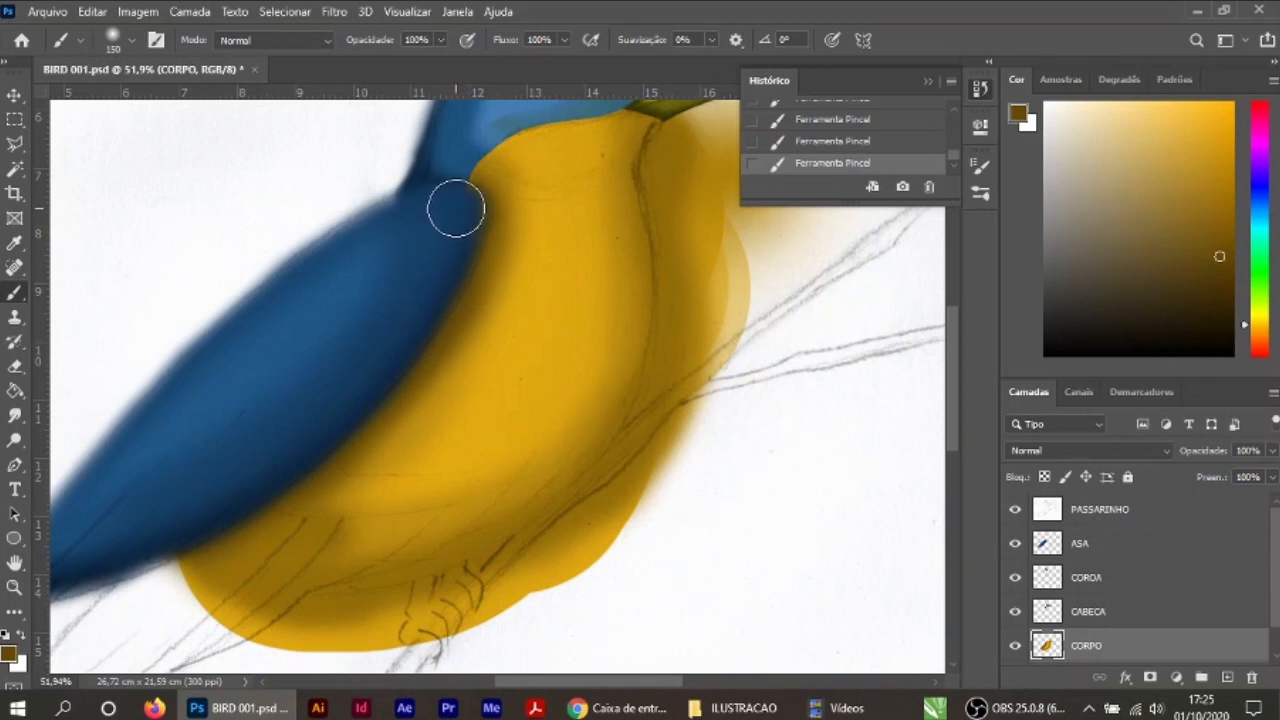
{"action": "mouse_move", "coordinate": [677, 163]}
{"action": "left_mouse_down"}
{"action": "mouse_move", "coordinate": [629, 437]}
{"action": "mouse_move", "coordinate": [369, 609]}
{"action": "mouse_move", "coordinate": [186, 612]}
{"action": "left_mouse_up"}
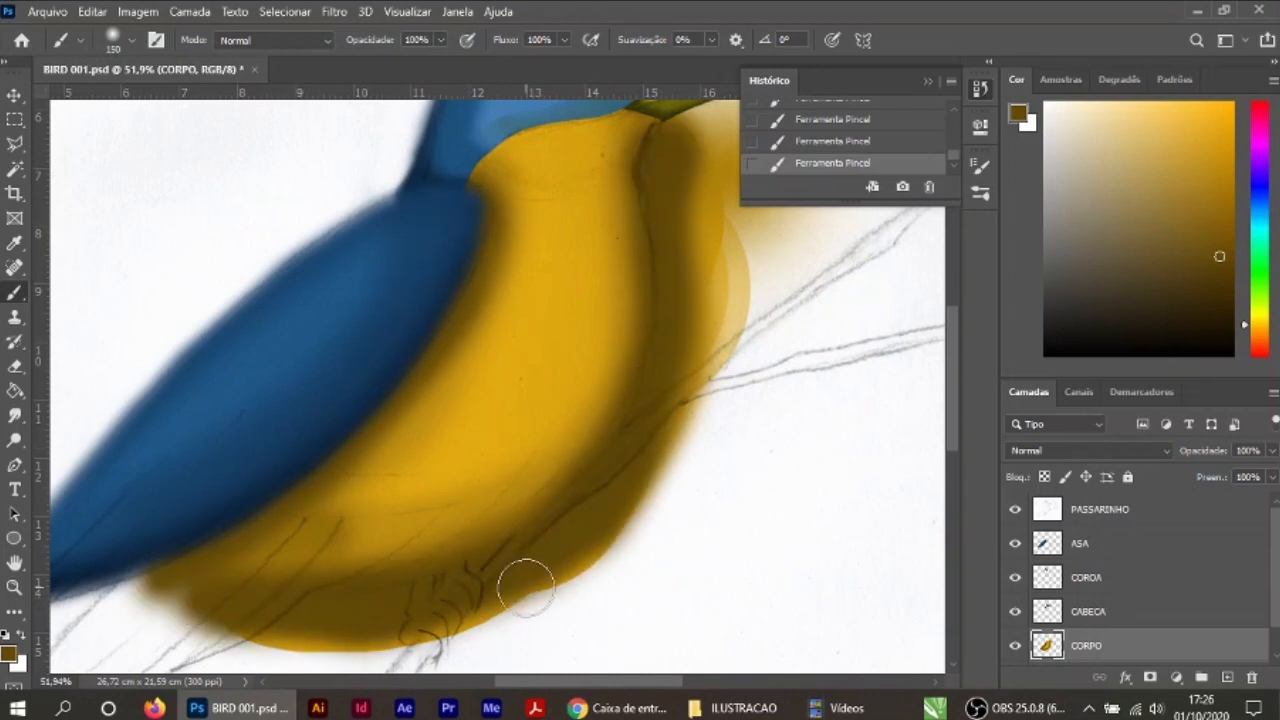
{"action": "scroll", "coordinate": [526, 588], "scroll_direction": "down", "scroll_amount": 2}
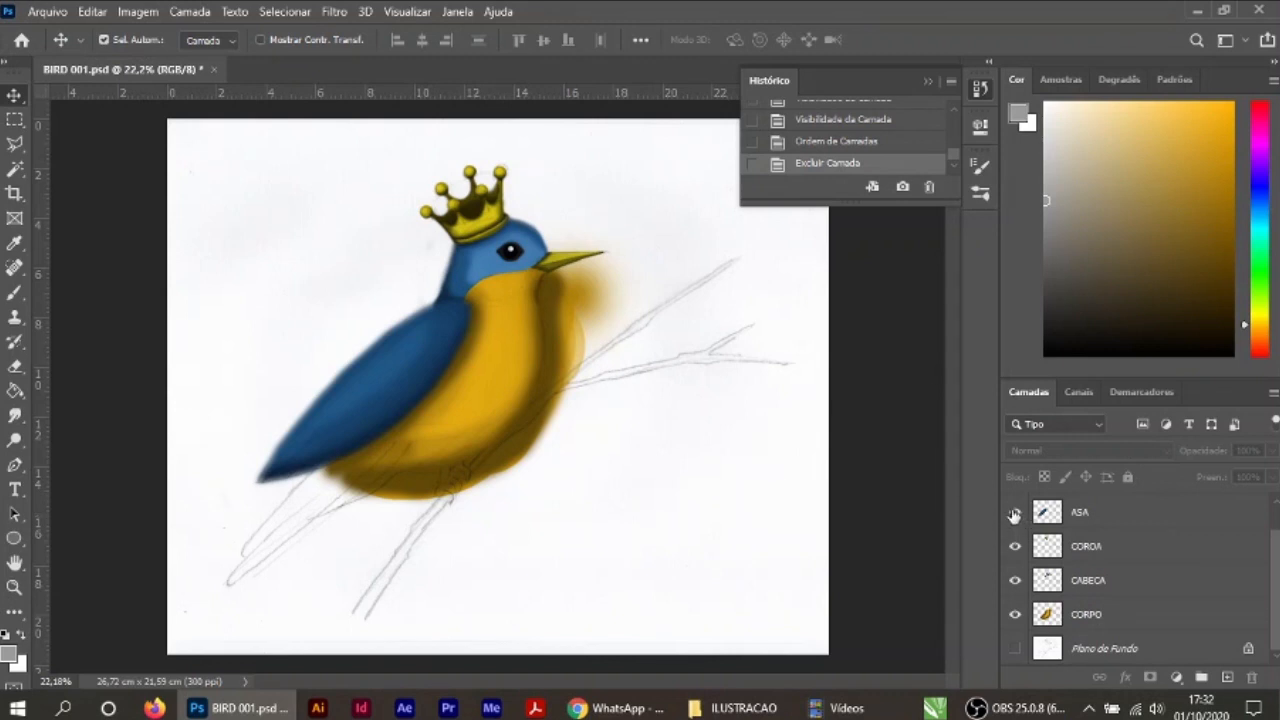
Step: Toggle the PASSARINHO line-art layer's visibility to check the painted colours alone, leaving the layer hidden
{"action": "scroll", "coordinate": [1090, 583], "scroll_direction": "up", "scroll_amount": 1}
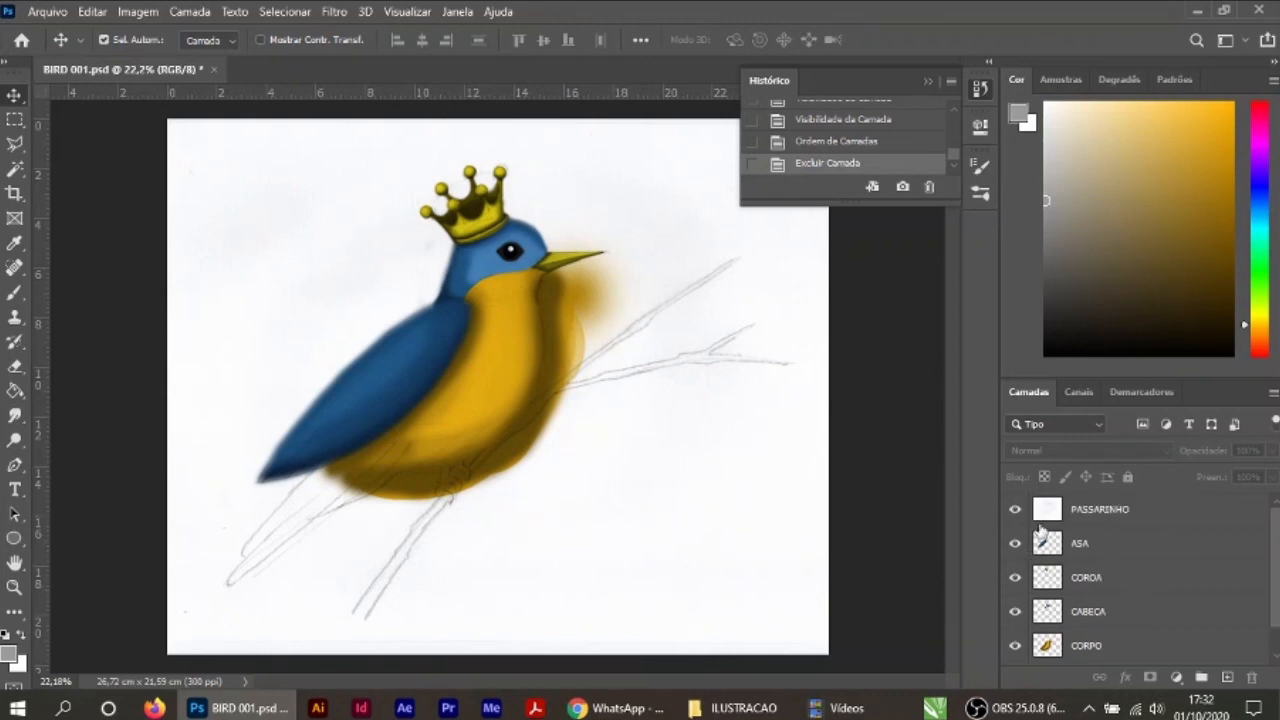
{"action": "left_click", "coordinate": [1015, 512]}
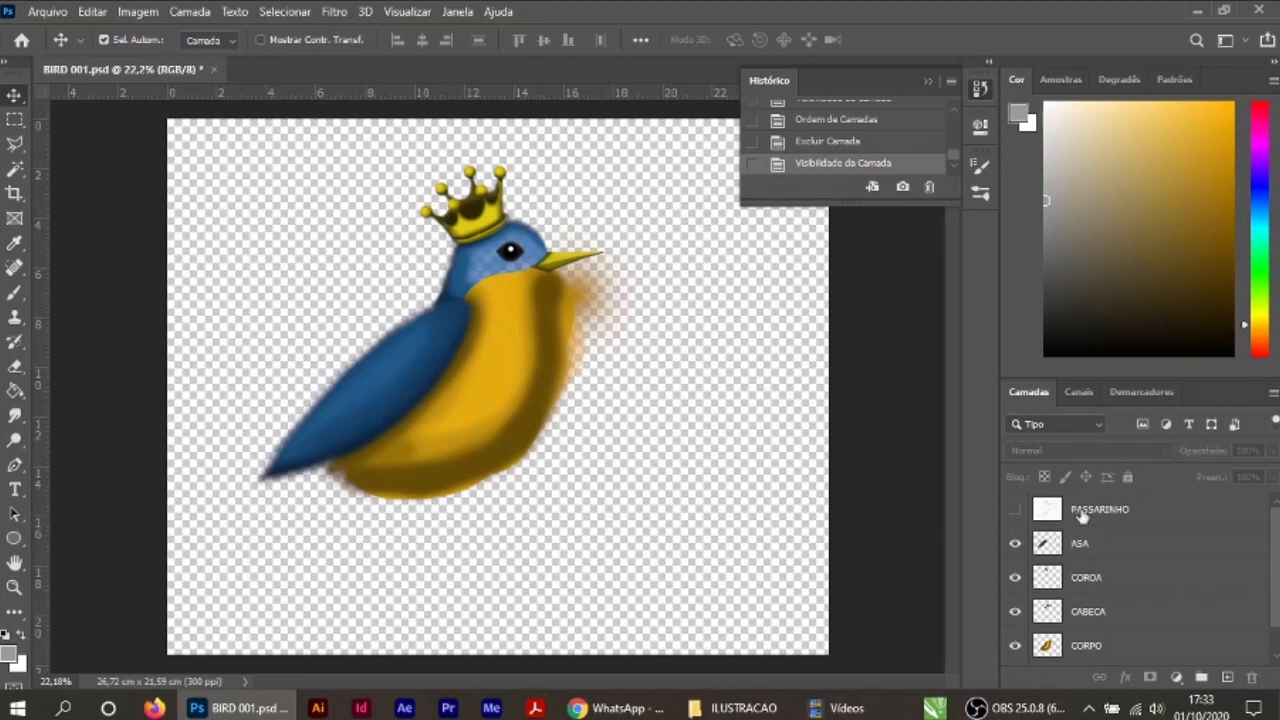
{"action": "left_click", "coordinate": [1015, 512]}
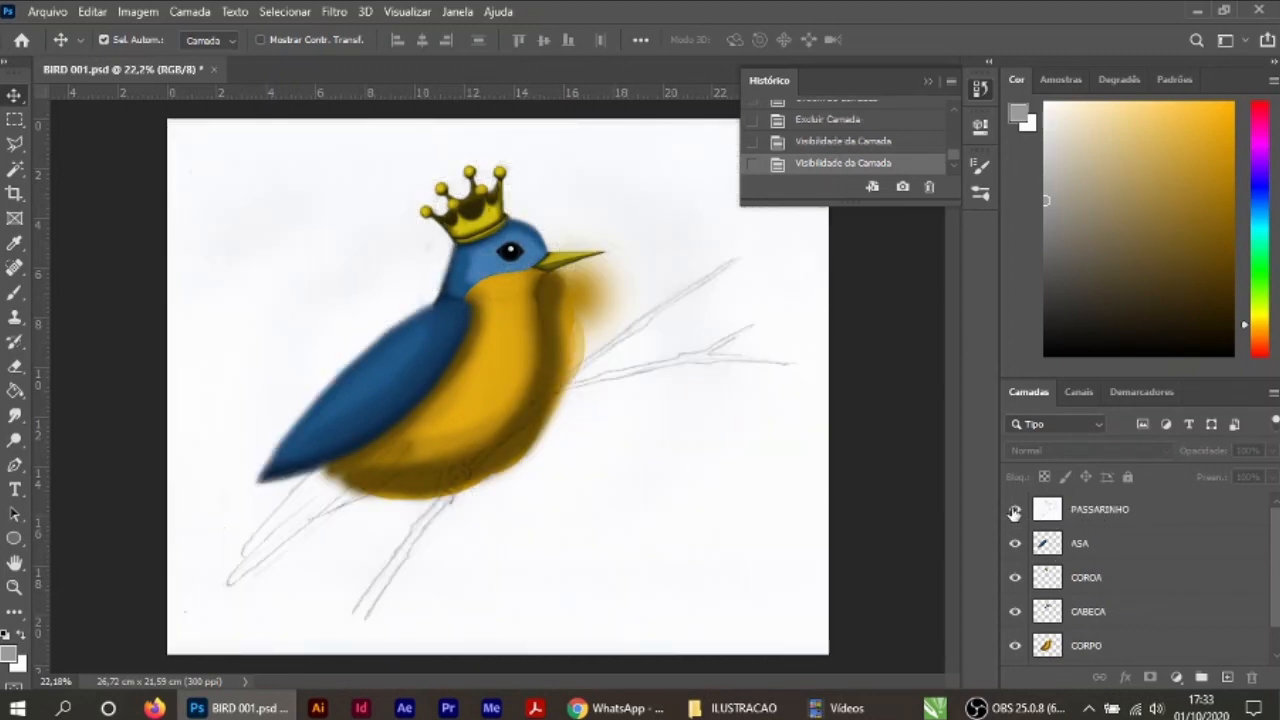
{"action": "left_click", "coordinate": [1014, 512]}
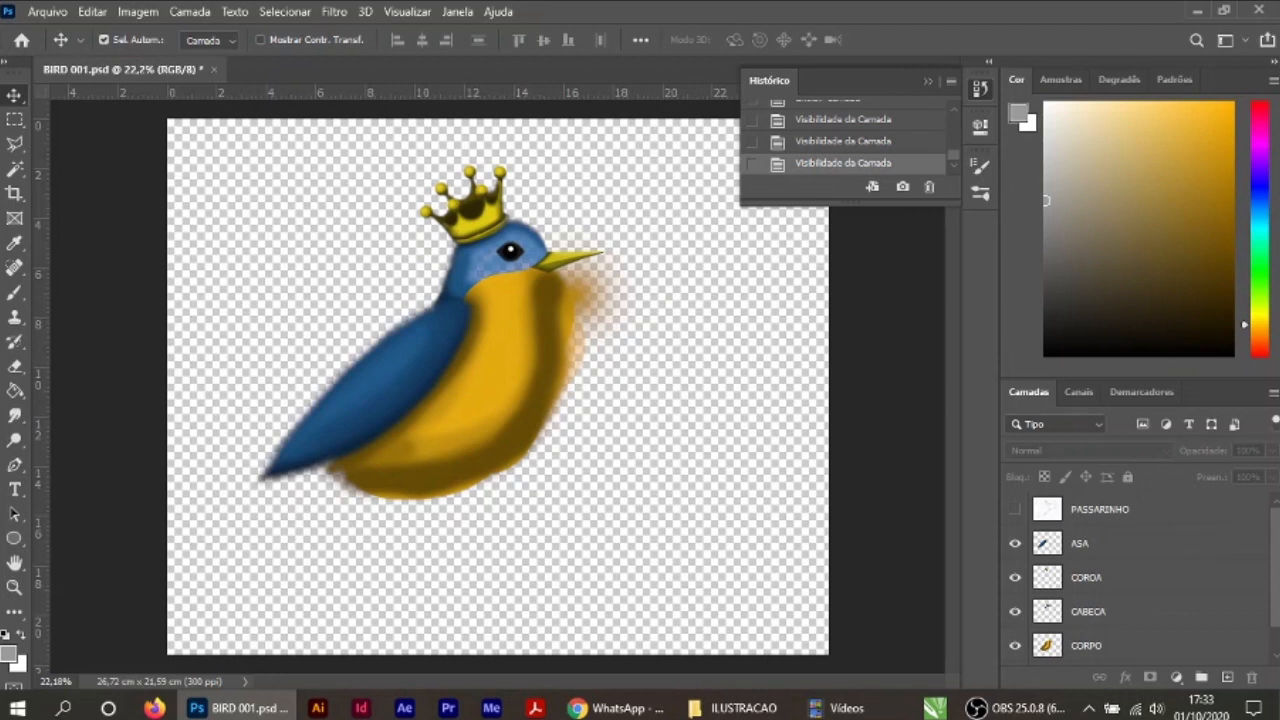
Step: Add a new layer, select the whole canvas, fill it with the current grey and deselect
{"action": "left_click", "coordinate": [1228, 677]}
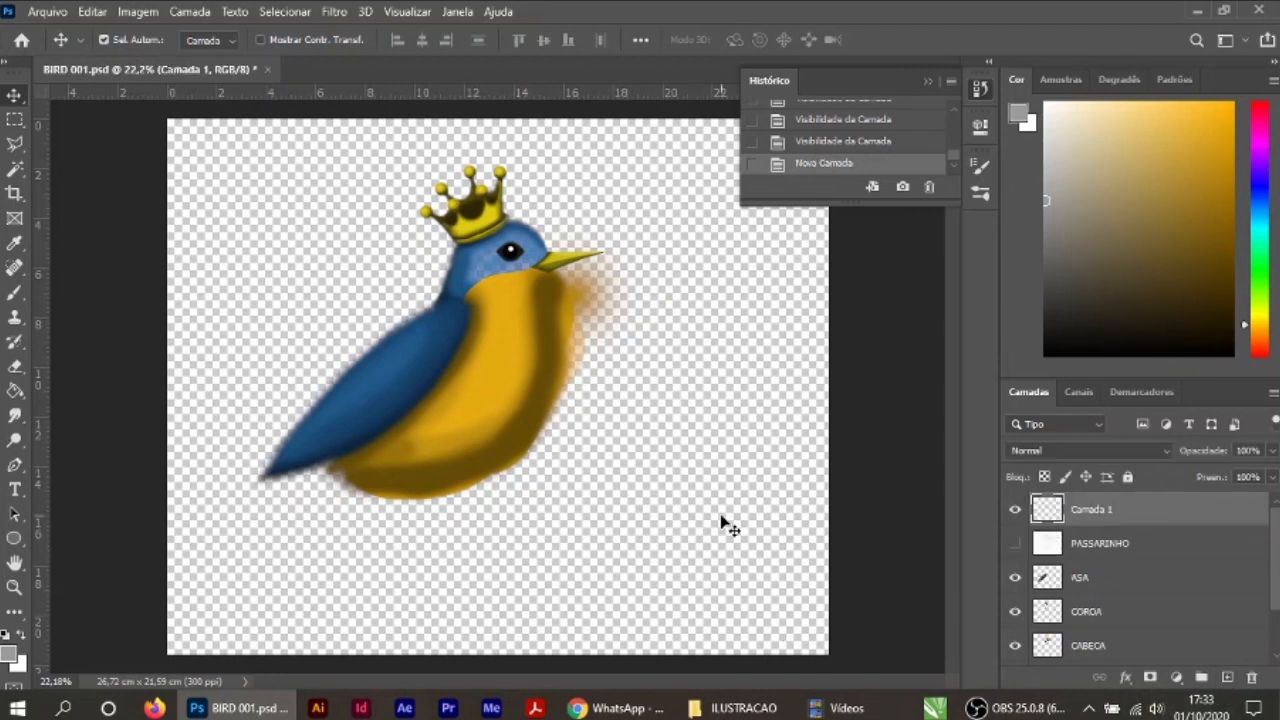
{"action": "scroll", "coordinate": [688, 487], "scroll_direction": "down", "scroll_amount": 1}
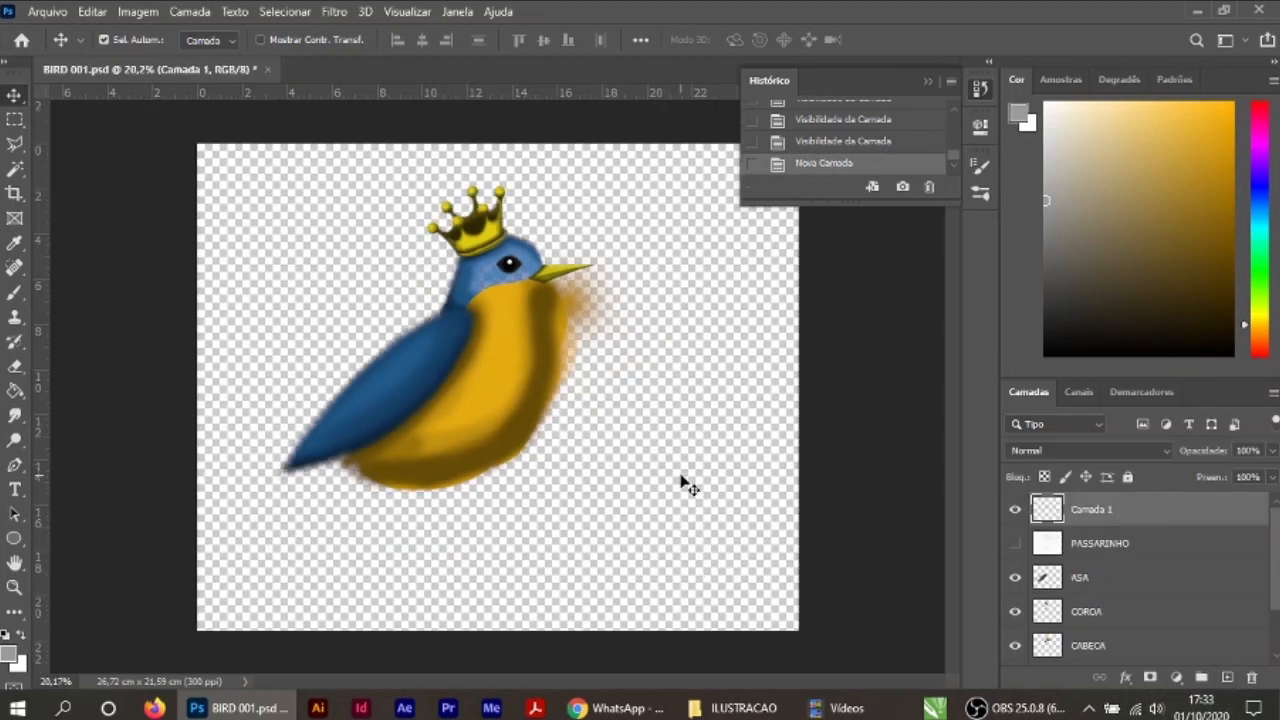
{"action": "left_click", "coordinate": [14, 119]}
{"action": "left_click_drag", "start_coordinate": [185, 133], "coordinate": [800, 632]}
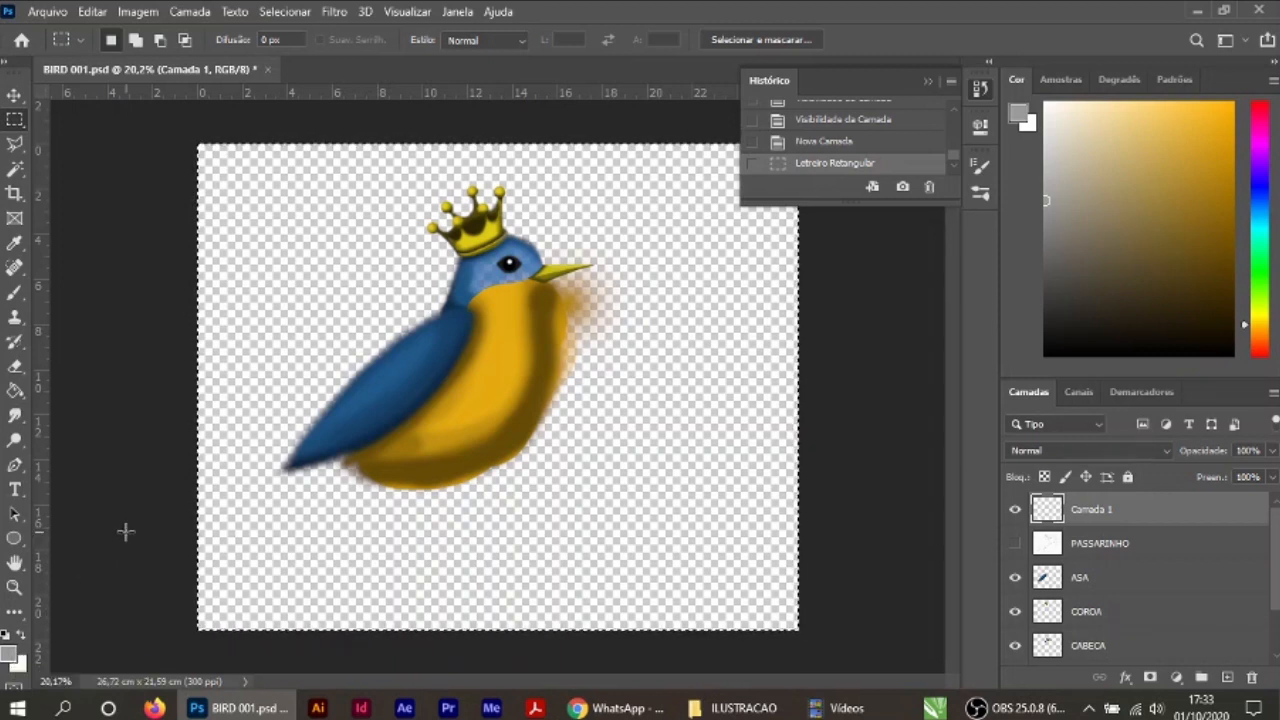
{"action": "left_click", "coordinate": [15, 391]}
{"action": "left_click", "coordinate": [276, 297]}
{"action": "left_click", "coordinate": [14, 95]}
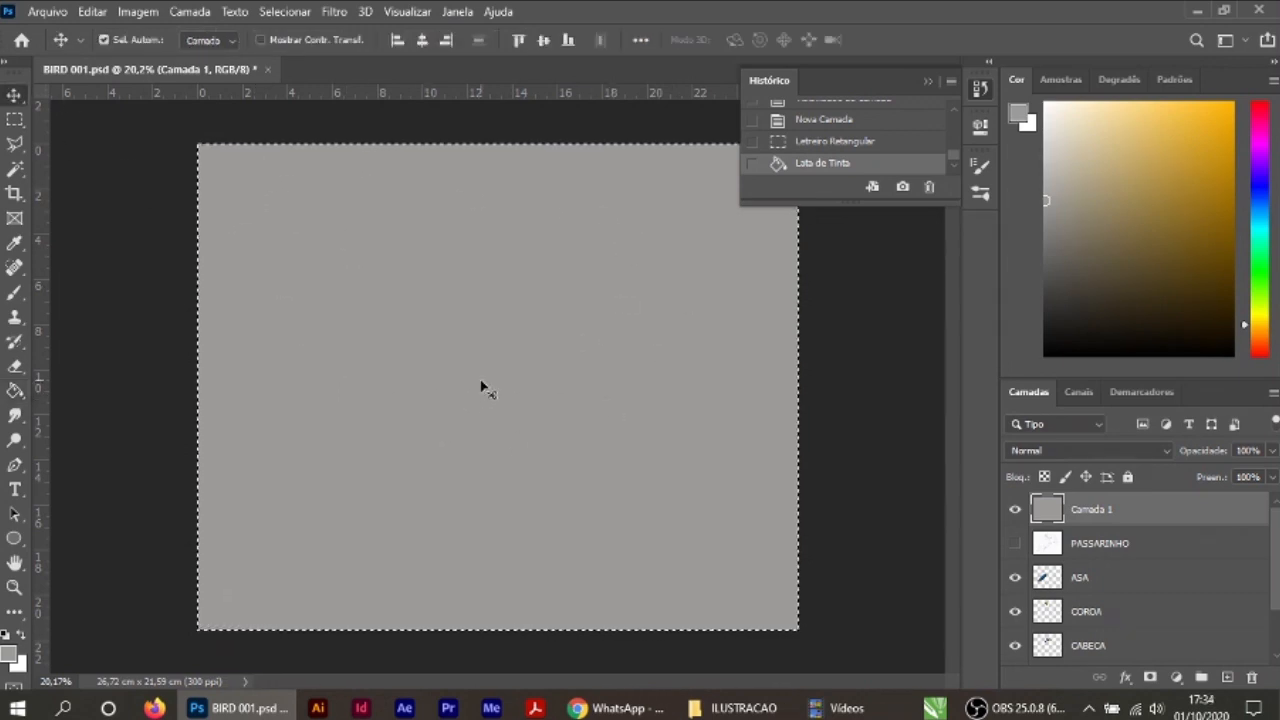
{"action": "key", "text": "ctrl+d"}
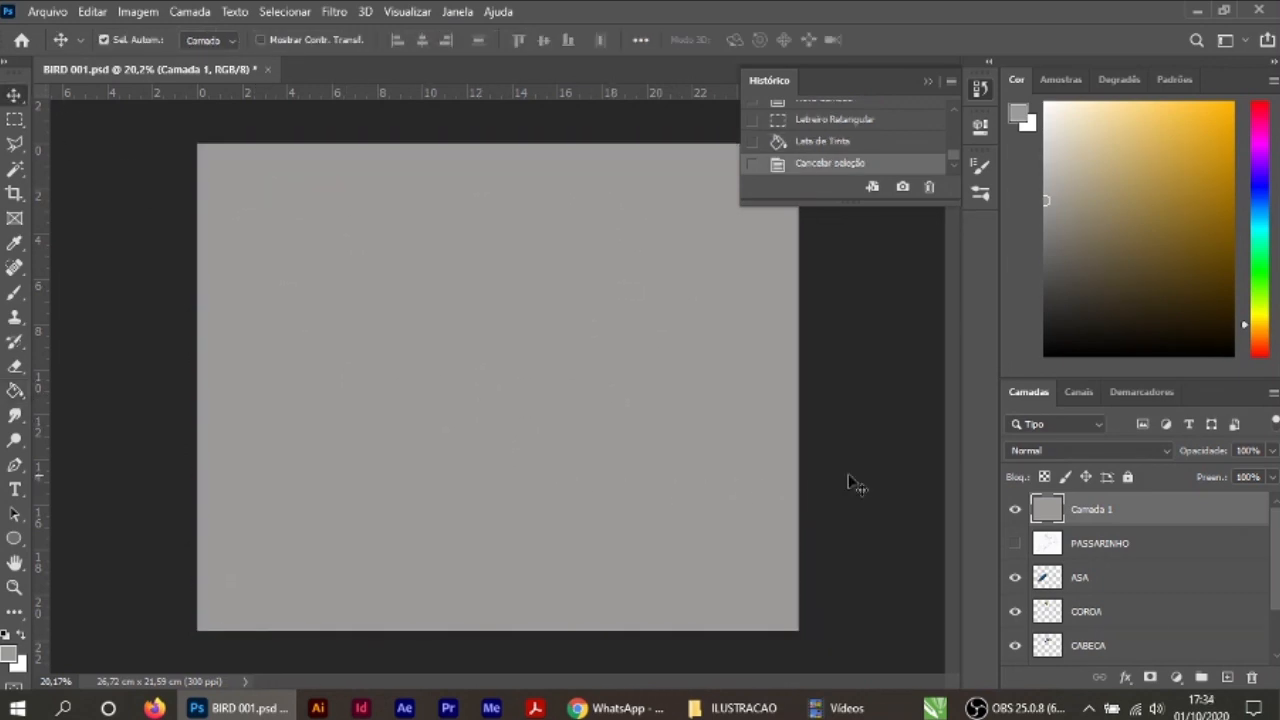
Step: Move the grey layer below CORPO as a background and show the PASSARINHO line-art layer
{"action": "left_click_drag", "start_coordinate": [1135, 512], "coordinate": [1190, 625]}
{"action": "scroll", "coordinate": [1140, 580], "scroll_direction": "down", "scroll_amount": 2}
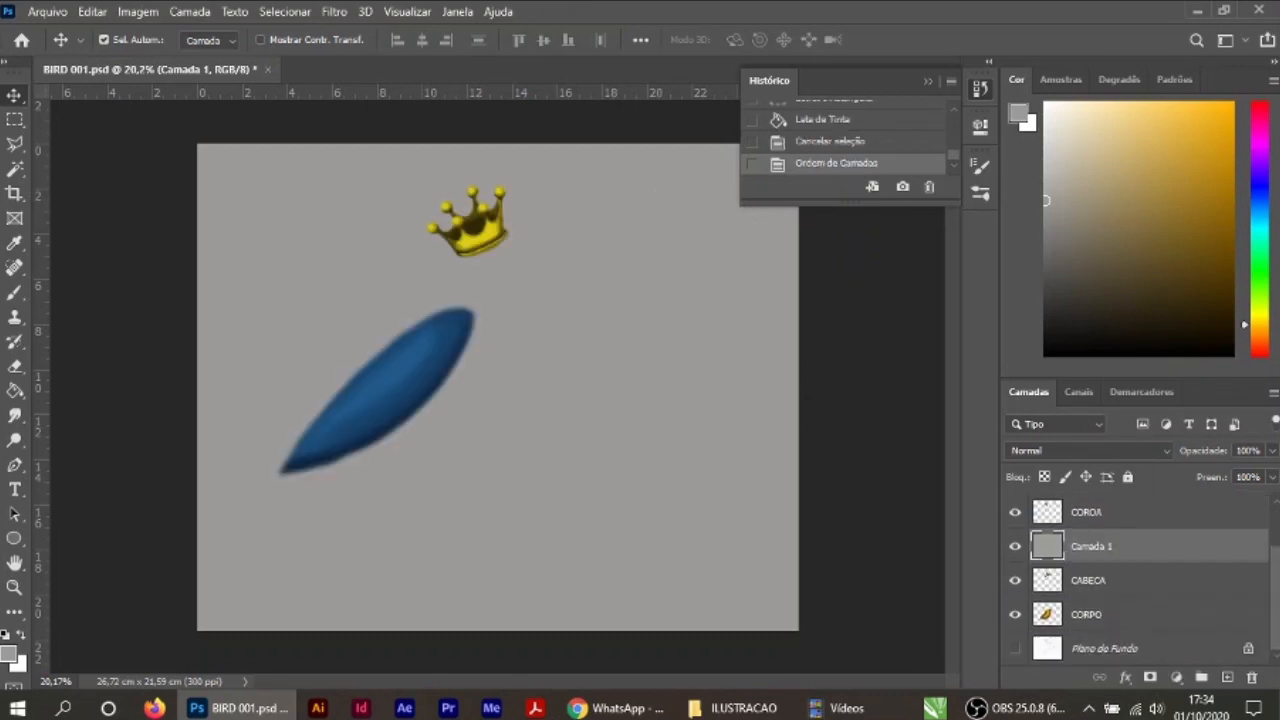
{"action": "left_click_drag", "start_coordinate": [1147, 567], "coordinate": [1157, 630]}
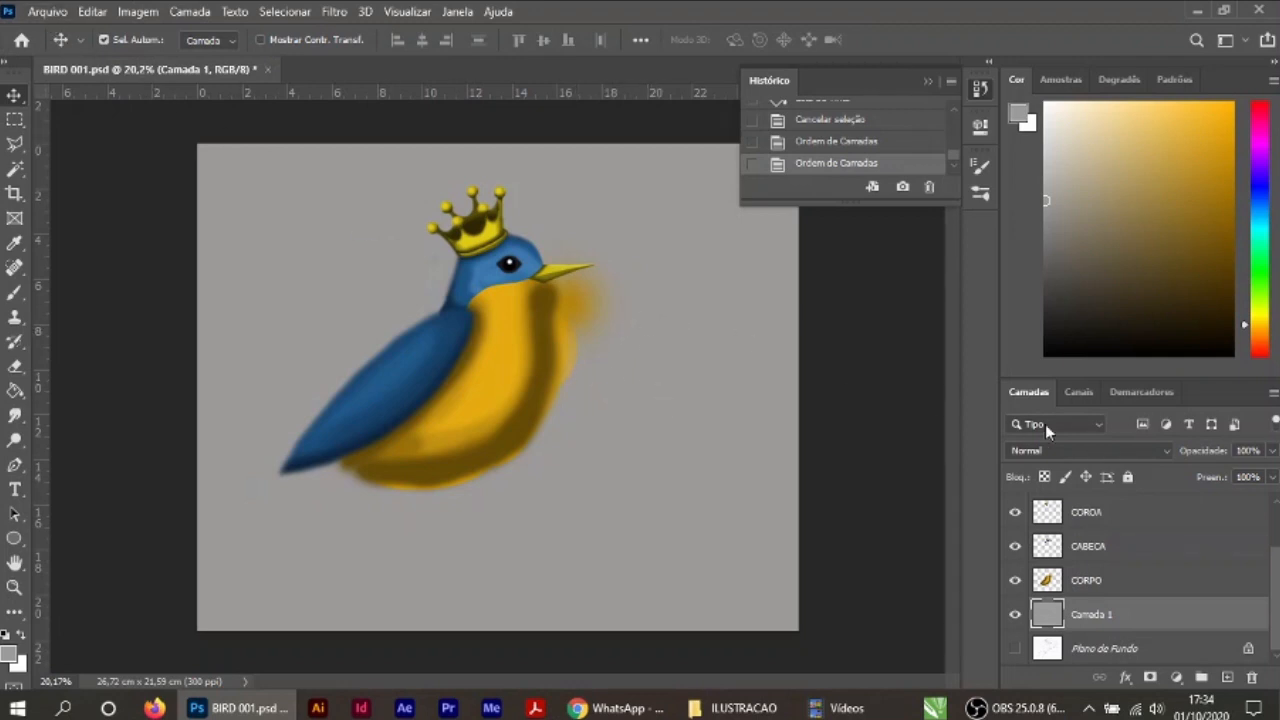
{"action": "scroll", "coordinate": [1150, 549], "scroll_direction": "up", "scroll_amount": 2}
{"action": "left_click", "coordinate": [1016, 510]}
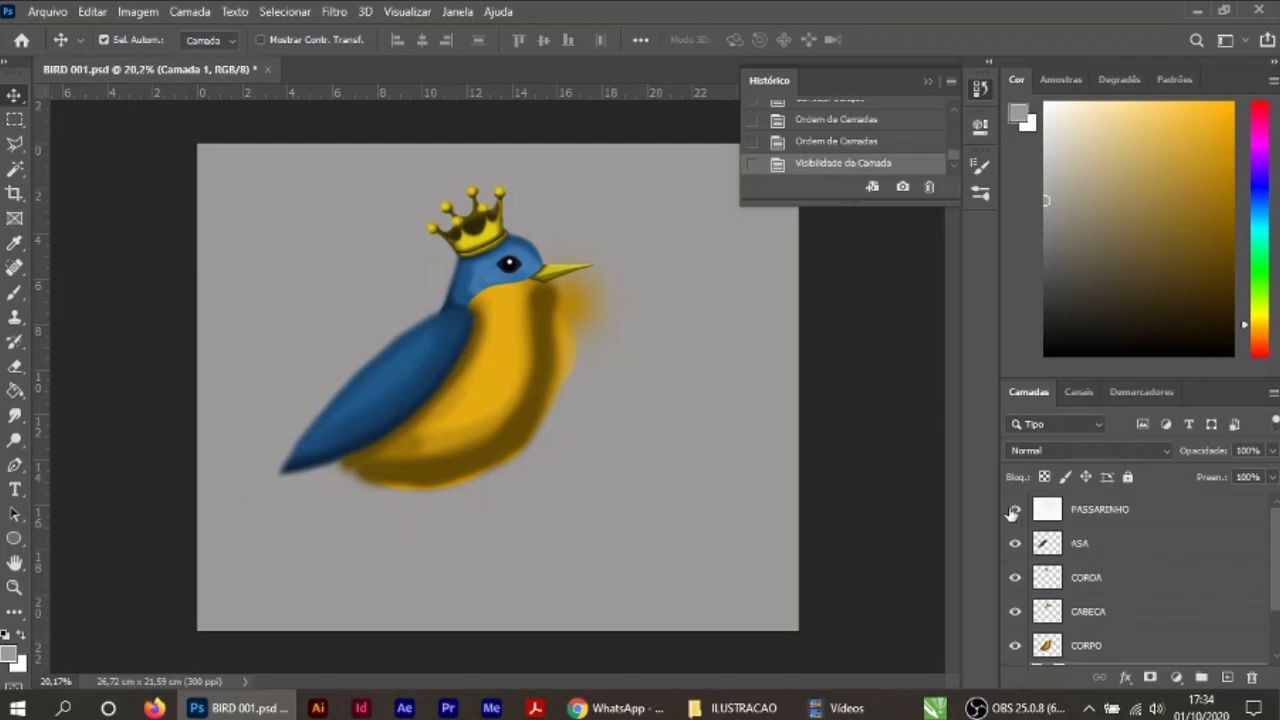
Step: Save a JPEG copy over the existing PASSARINHO 2.jpg in the ILUSTRACAO folder at maximum quality 12, in progressive format
{"action": "left_click", "coordinate": [48, 12]}
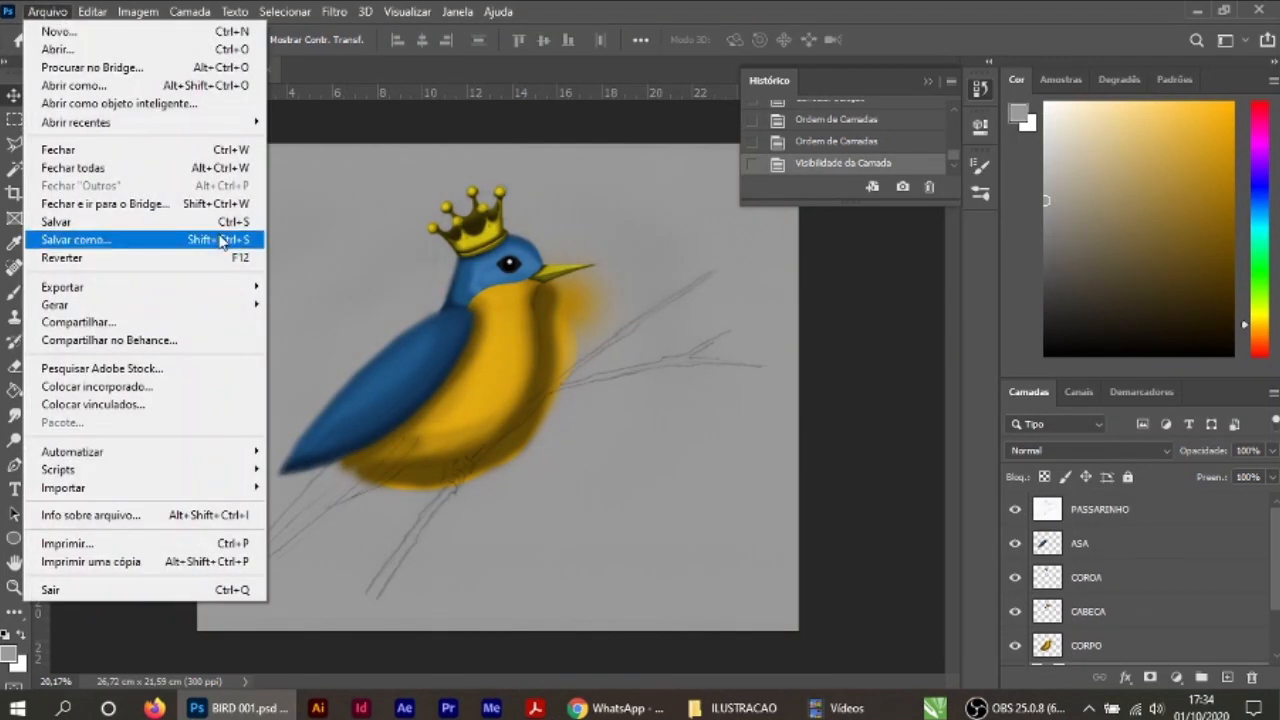
{"action": "left_click", "coordinate": [75, 240]}
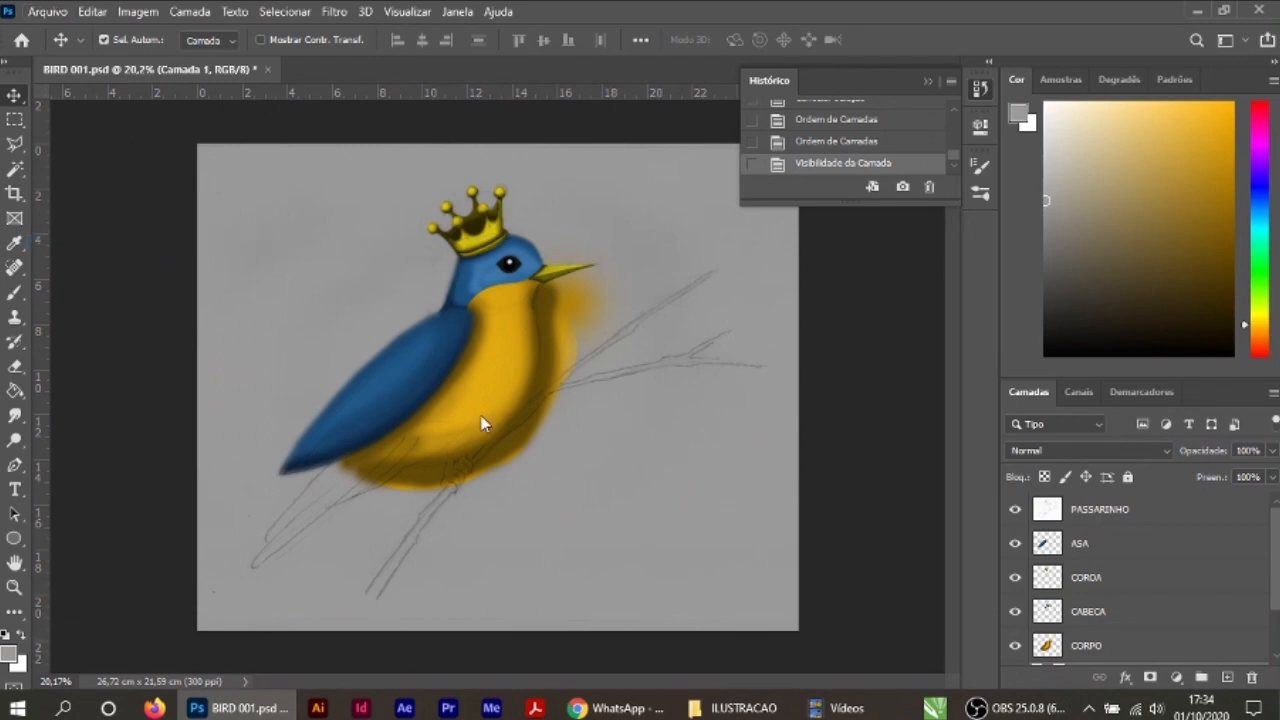
{"action": "left_click", "coordinate": [309, 381]}
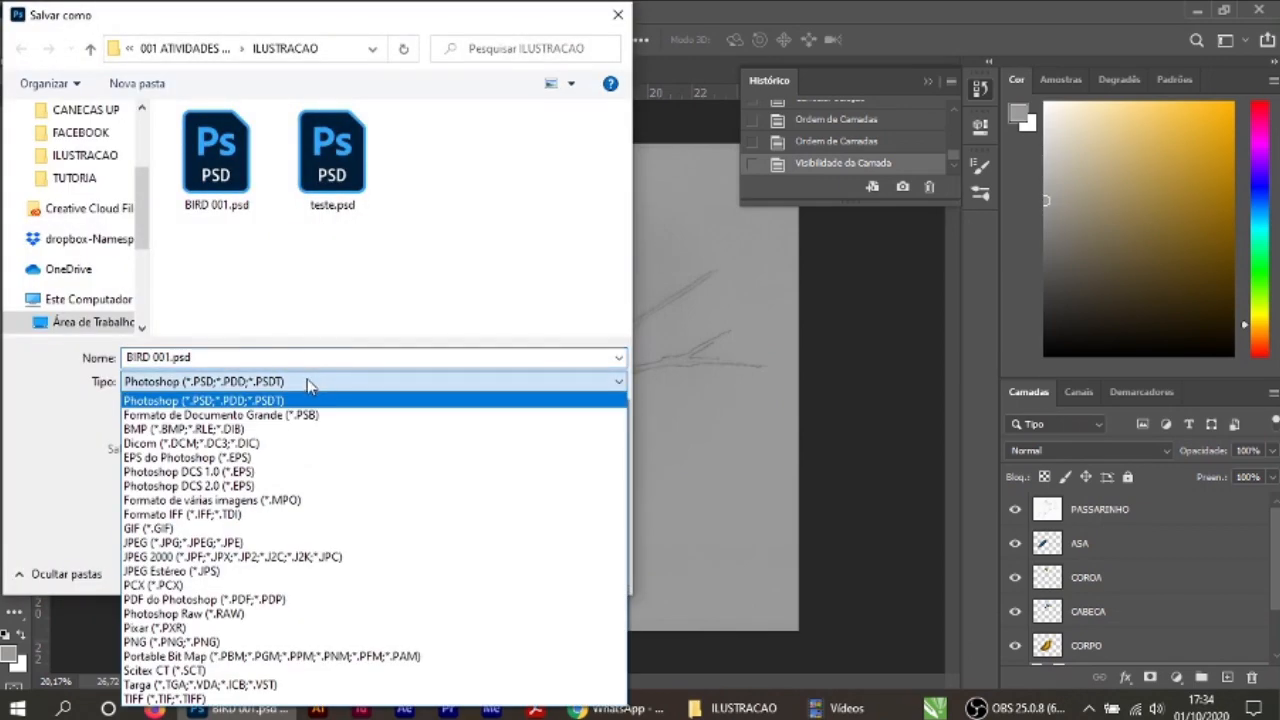
{"action": "left_click", "coordinate": [229, 543]}
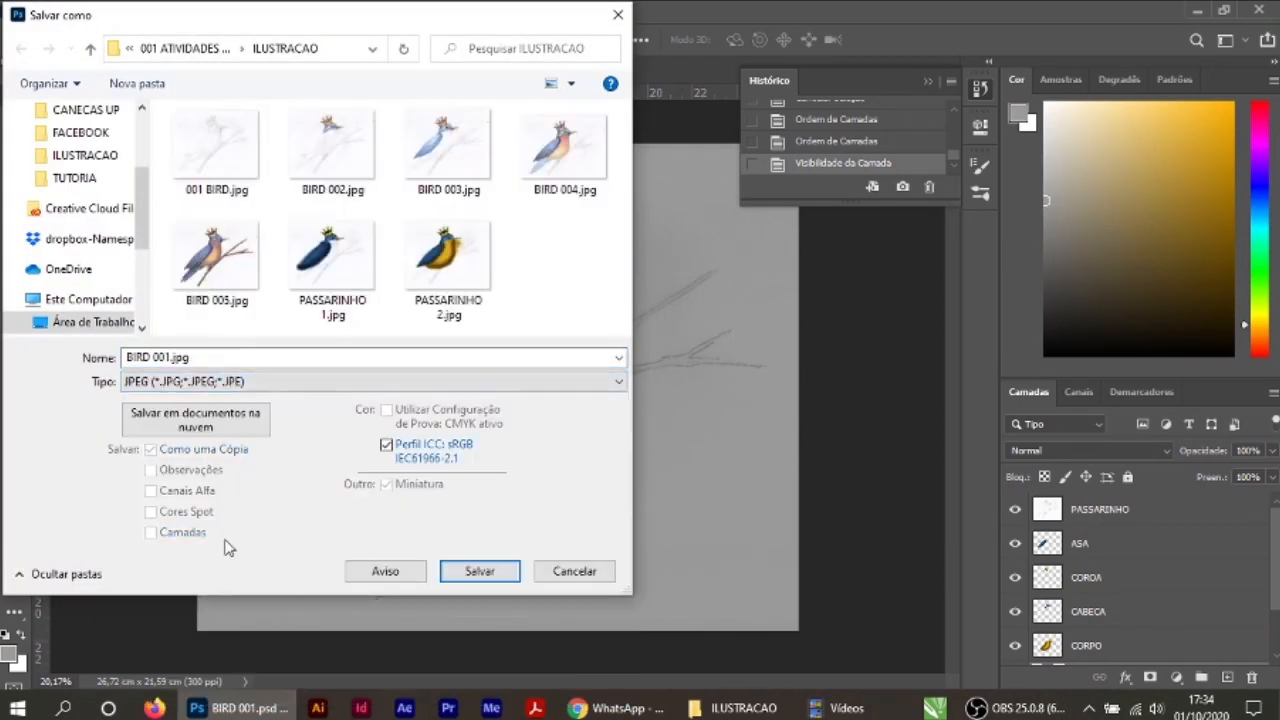
{"action": "left_click", "coordinate": [450, 312]}
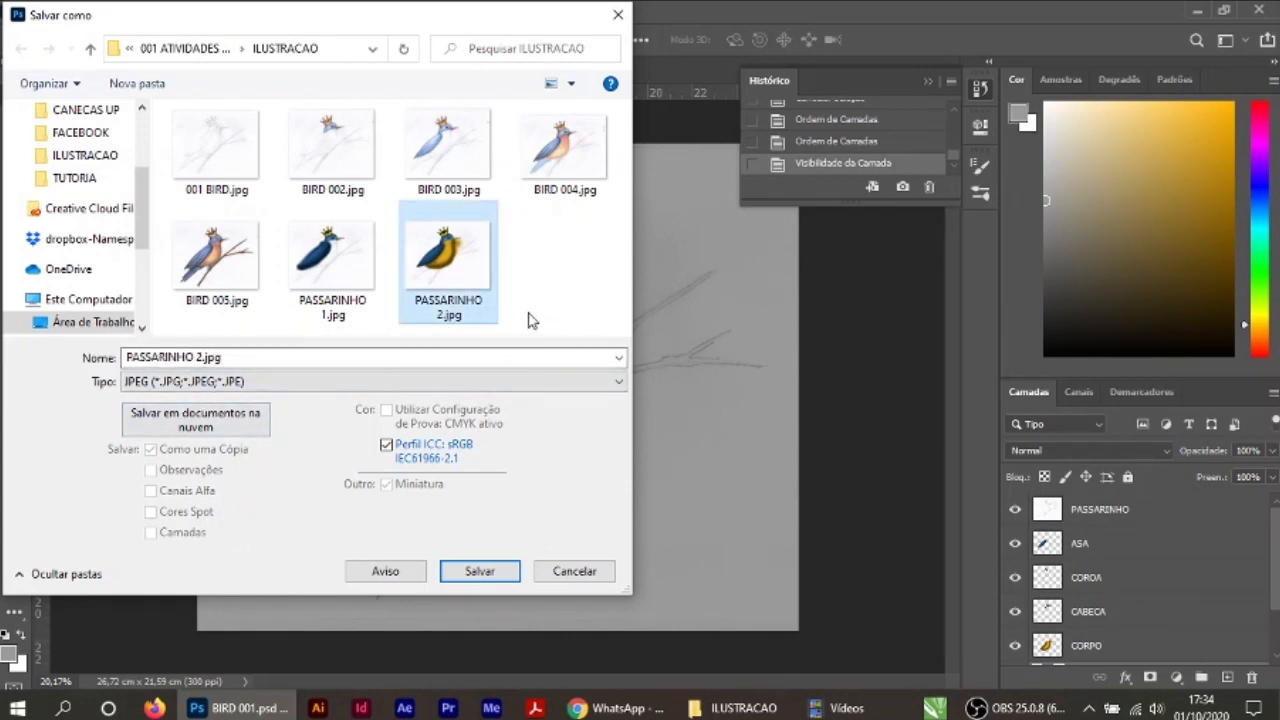
{"action": "left_click", "coordinate": [498, 576]}
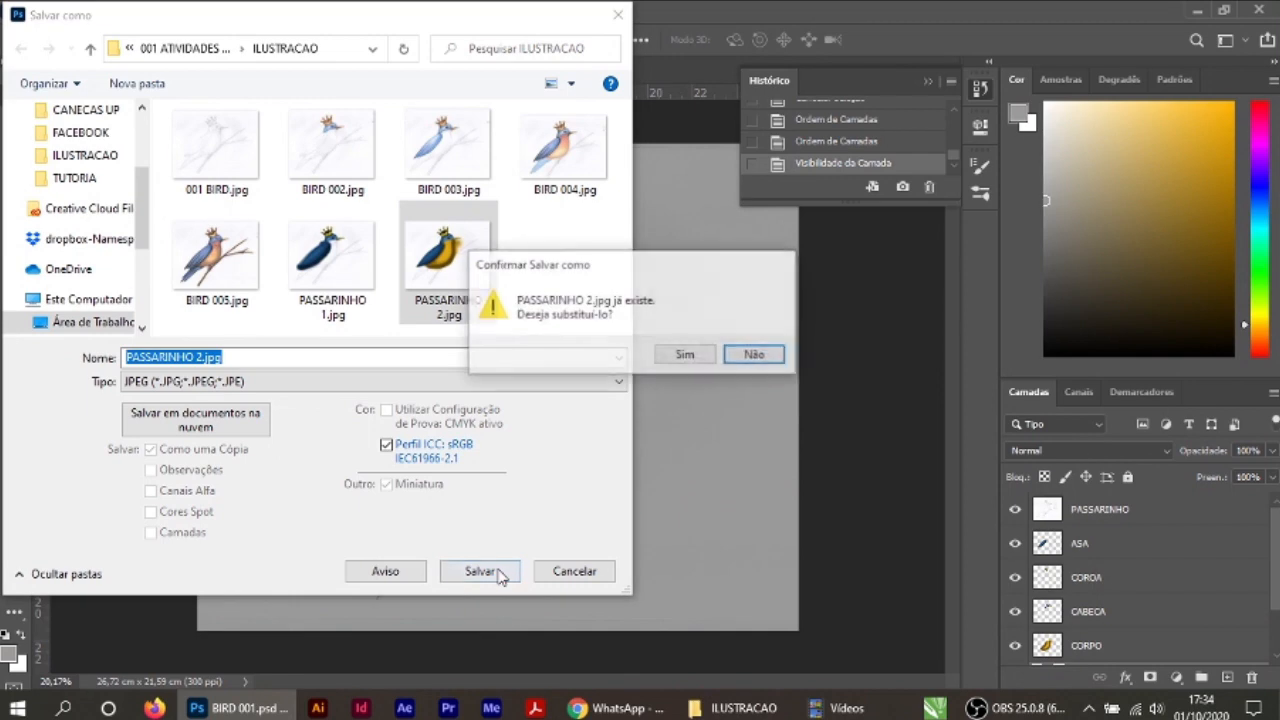
{"action": "left_click", "coordinate": [686, 356]}
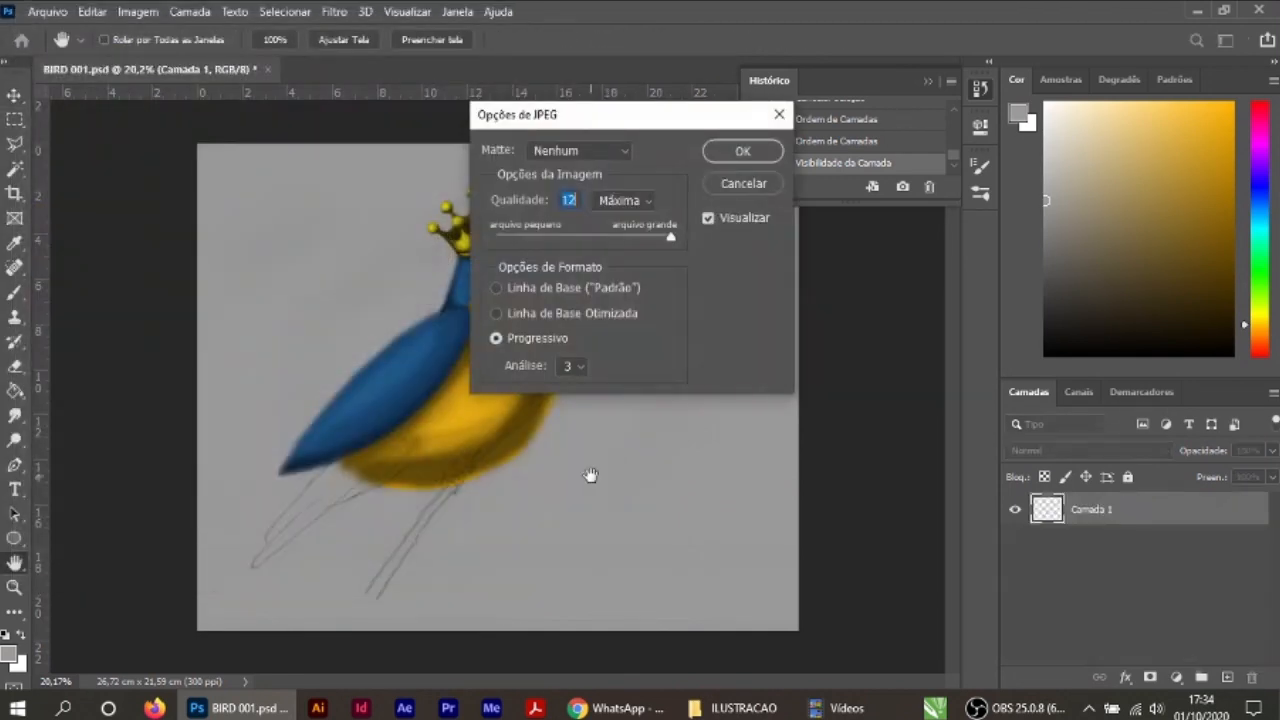
{"action": "left_click", "coordinate": [740, 152]}
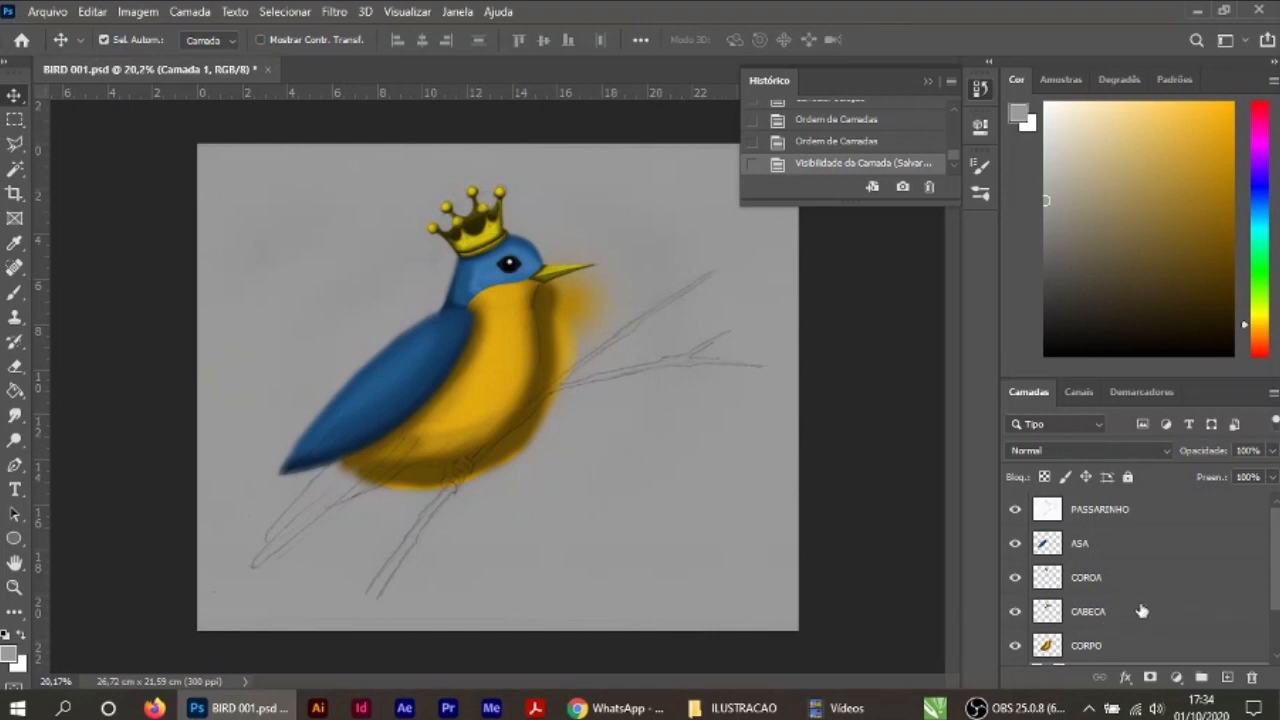
Step: On the CORPO layer, roughly erase the excess yellow outside the breast's front outline
{"action": "left_click", "coordinate": [1094, 648]}
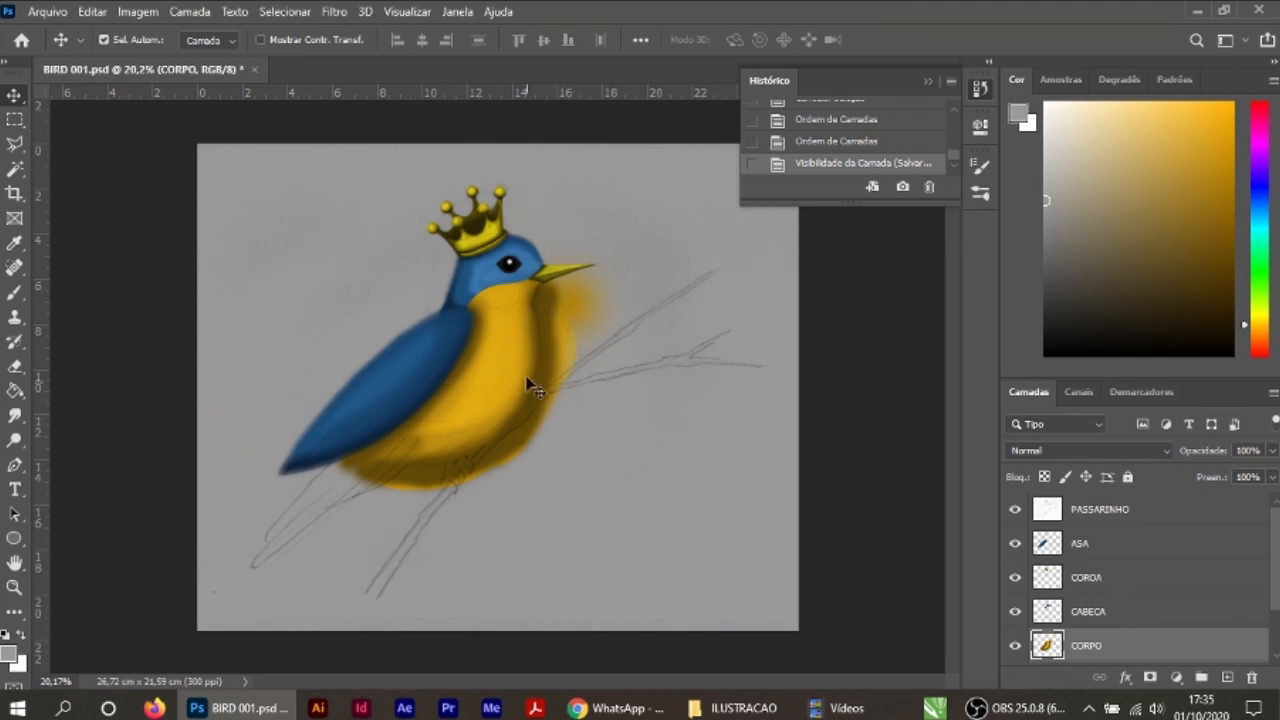
{"action": "scroll", "coordinate": [526, 382], "scroll_direction": "up", "scroll_amount": 5}
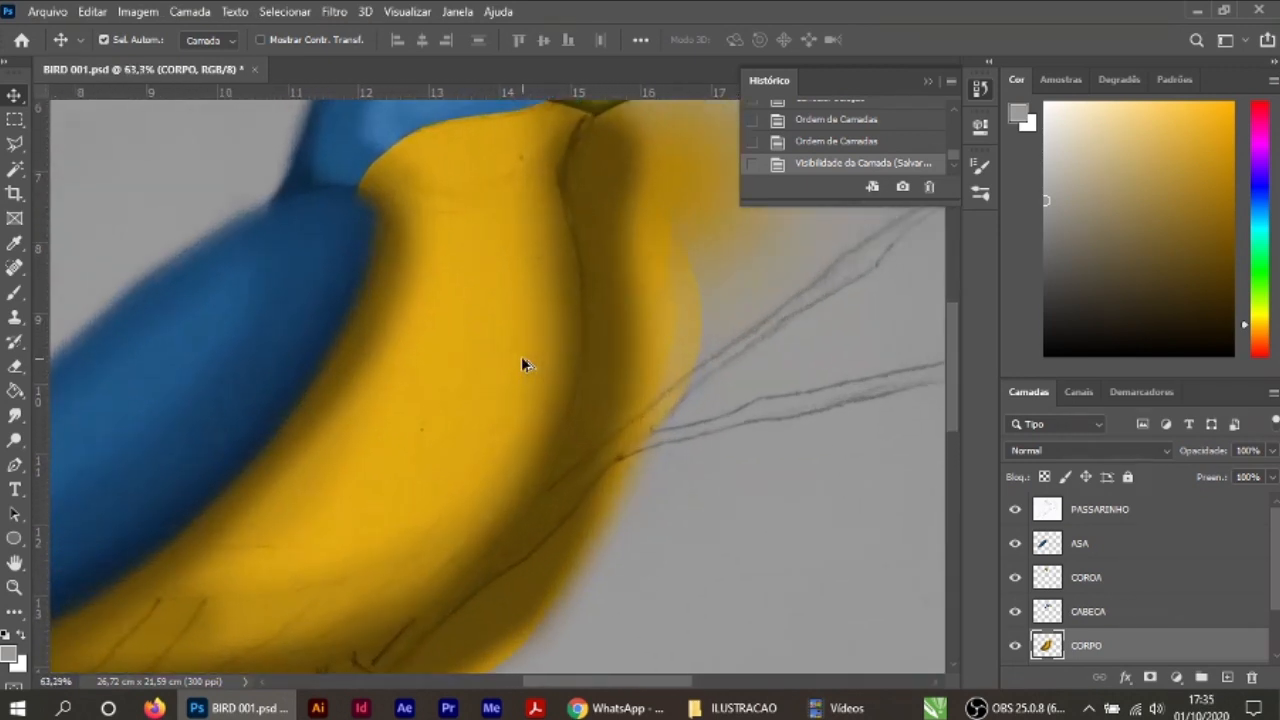
{"action": "left_click_drag", "start_coordinate": [700, 320], "coordinate": [606, 388]}
{"action": "scroll", "coordinate": [457, 347], "scroll_direction": "up", "scroll_amount": 3}
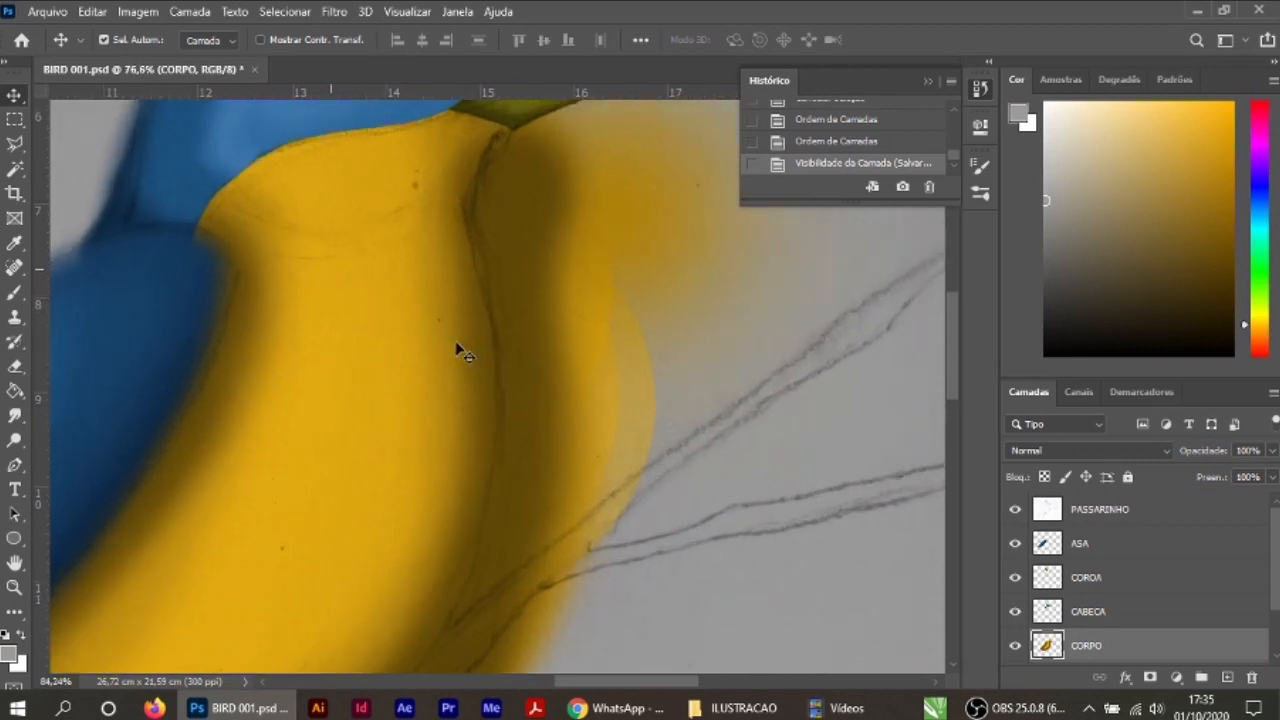
{"action": "scroll", "coordinate": [457, 348], "scroll_direction": "down", "scroll_amount": 3}
{"action": "left_click_drag", "start_coordinate": [580, 330], "coordinate": [546, 425]}
{"action": "scroll", "coordinate": [546, 425], "scroll_direction": "up", "scroll_amount": 4}
{"action": "left_click", "coordinate": [14, 366]}
{"action": "left_click", "coordinate": [498, 332]}
{"action": "left_click", "coordinate": [131, 40]}
{"action": "mouse_move", "coordinate": [611, 311]}
{"action": "left_mouse_down"}
{"action": "mouse_move", "coordinate": [649, 229]}
{"action": "mouse_move", "coordinate": [522, 298]}
{"action": "left_mouse_up"}
{"action": "left_click_drag", "start_coordinate": [521, 250], "coordinate": [465, 504]}
{"action": "left_click_drag", "start_coordinate": [470, 290], "coordinate": [332, 283]}
{"action": "mouse_move", "coordinate": [445, 580]}
{"action": "left_mouse_down"}
{"action": "mouse_move", "coordinate": [467, 386]}
{"action": "mouse_move", "coordinate": [523, 573]}
{"action": "left_mouse_up"}
{"action": "left_click_drag", "start_coordinate": [460, 340], "coordinate": [500, 598]}
Step: Erase the surplus yellow spilling past the sketch outline along the lower belly and underside
{"action": "left_click_drag", "start_coordinate": [500, 600], "coordinate": [463, 401]}
{"action": "mouse_move", "coordinate": [463, 401]}
{"action": "left_mouse_down"}
{"action": "mouse_move", "coordinate": [456, 507]}
{"action": "mouse_move", "coordinate": [418, 605]}
{"action": "left_mouse_up"}
{"action": "mouse_move", "coordinate": [425, 625]}
{"action": "left_mouse_down"}
{"action": "mouse_move", "coordinate": [467, 395]}
{"action": "mouse_move", "coordinate": [360, 561]}
{"action": "left_mouse_up"}
{"action": "left_click_drag", "start_coordinate": [300, 620], "coordinate": [415, 345]}
{"action": "left_click_drag", "start_coordinate": [306, 440], "coordinate": [158, 485]}
{"action": "left_click_drag", "start_coordinate": [190, 485], "coordinate": [528, 442]}
{"action": "left_click_drag", "start_coordinate": [345, 464], "coordinate": [236, 481]}
{"action": "left_click_drag", "start_coordinate": [236, 481], "coordinate": [445, 447]}
{"action": "mouse_move", "coordinate": [218, 426]}
{"action": "left_mouse_down"}
{"action": "mouse_move", "coordinate": [520, 437]}
{"action": "mouse_move", "coordinate": [248, 422]}
{"action": "left_mouse_up"}
{"action": "scroll", "coordinate": [561, 466], "scroll_direction": "down", "scroll_amount": 12}
Step: Refine the breast's front edge below the beak with a smaller Redondo macio eraser, stepping back in the history to redo a stroke
{"action": "scroll", "coordinate": [698, 457], "scroll_direction": "up", "scroll_amount": 1}
{"action": "scroll", "coordinate": [698, 457], "scroll_direction": "up", "scroll_amount": 8}
{"action": "left_click", "coordinate": [131, 40]}
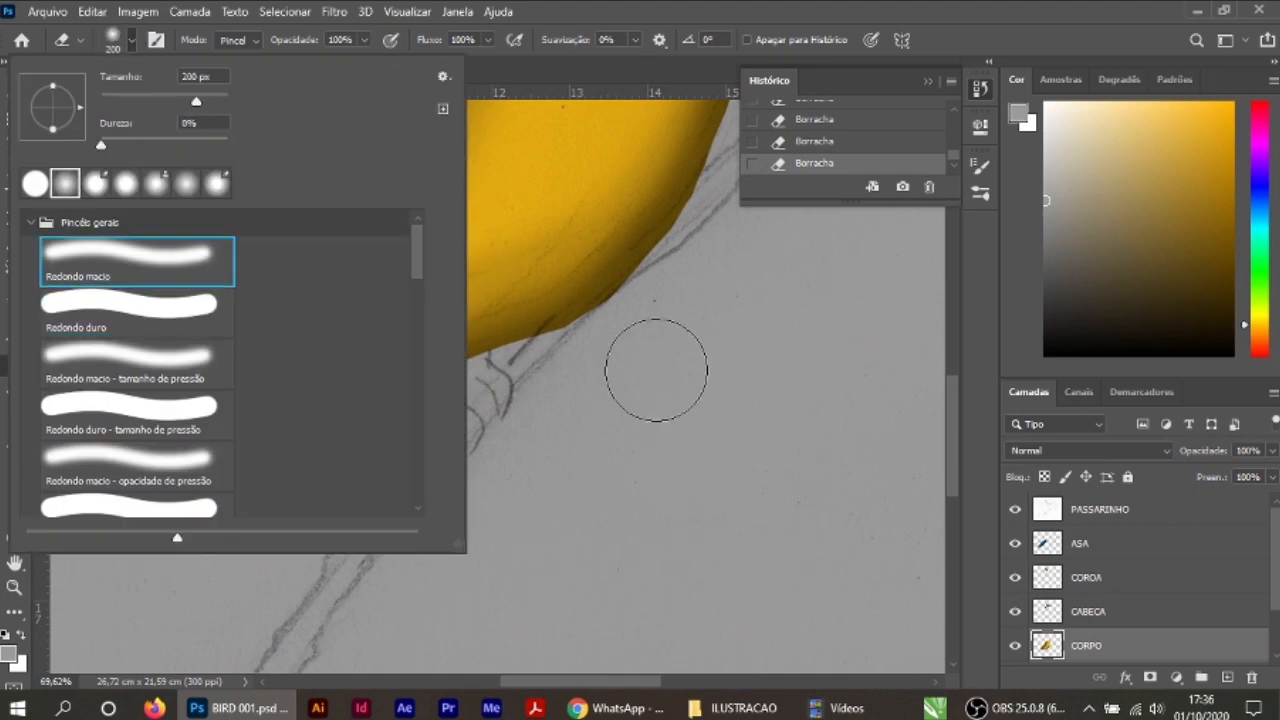
{"action": "double_click", "coordinate": [163, 260]}
{"action": "scroll", "coordinate": [625, 381], "scroll_direction": "up", "scroll_amount": 5}
{"action": "key", "text": "bracketleft"}
{"action": "key", "text": "bracketleft"}
{"action": "key", "text": "bracketleft"}
{"action": "key", "text": "bracketleft"}
{"action": "key", "text": "bracketleft"}
{"action": "key", "text": "bracketleft"}
{"action": "key", "text": "bracketleft"}
{"action": "key", "text": "bracketleft"}
{"action": "key", "text": "bracketleft"}
{"action": "left_click_drag", "start_coordinate": [640, 250], "coordinate": [500, 630]}
{"action": "left_click_drag", "start_coordinate": [640, 200], "coordinate": [475, 598]}
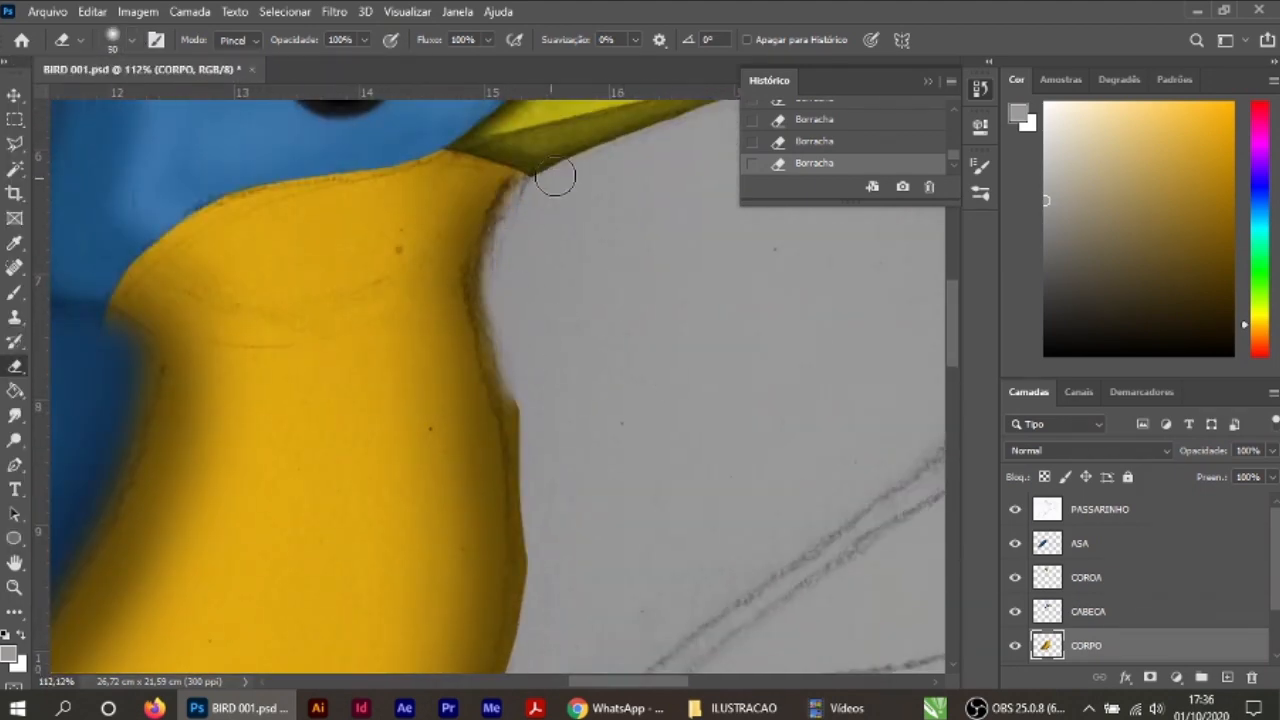
{"action": "left_click", "coordinate": [813, 120]}
{"action": "left_click_drag", "start_coordinate": [541, 187], "coordinate": [532, 226]}
Step: Reduce the soft eraser to 15 px and clean the body's contour from the beak's base down the breast
{"action": "scroll", "coordinate": [540, 173], "scroll_direction": "up", "scroll_amount": 11}
{"action": "key", "text": "bracketleft"}
{"action": "key", "text": "bracketleft"}
{"action": "key", "text": "bracketleft"}
{"action": "key", "text": "bracketleft"}
{"action": "key", "text": "bracketleft"}
{"action": "key", "text": "bracketleft"}
{"action": "key", "text": "bracketleft"}
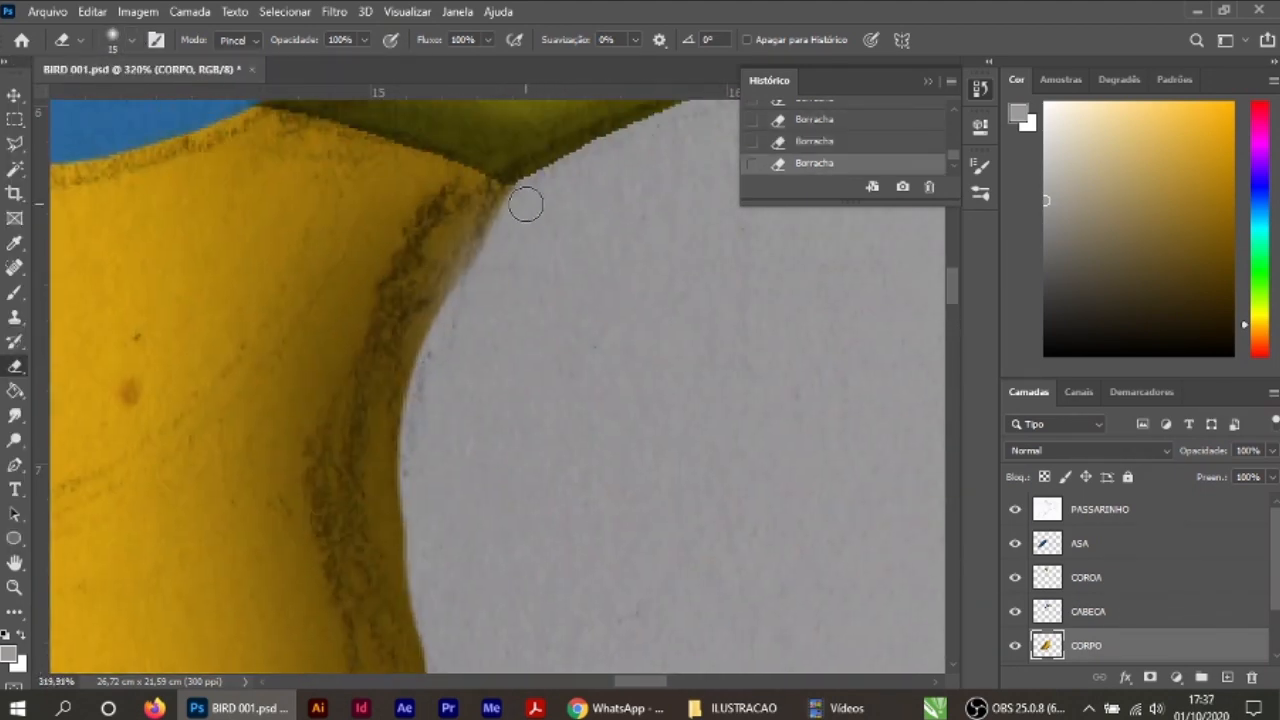
{"action": "scroll", "coordinate": [409, 309], "scroll_direction": "down", "scroll_amount": 9}
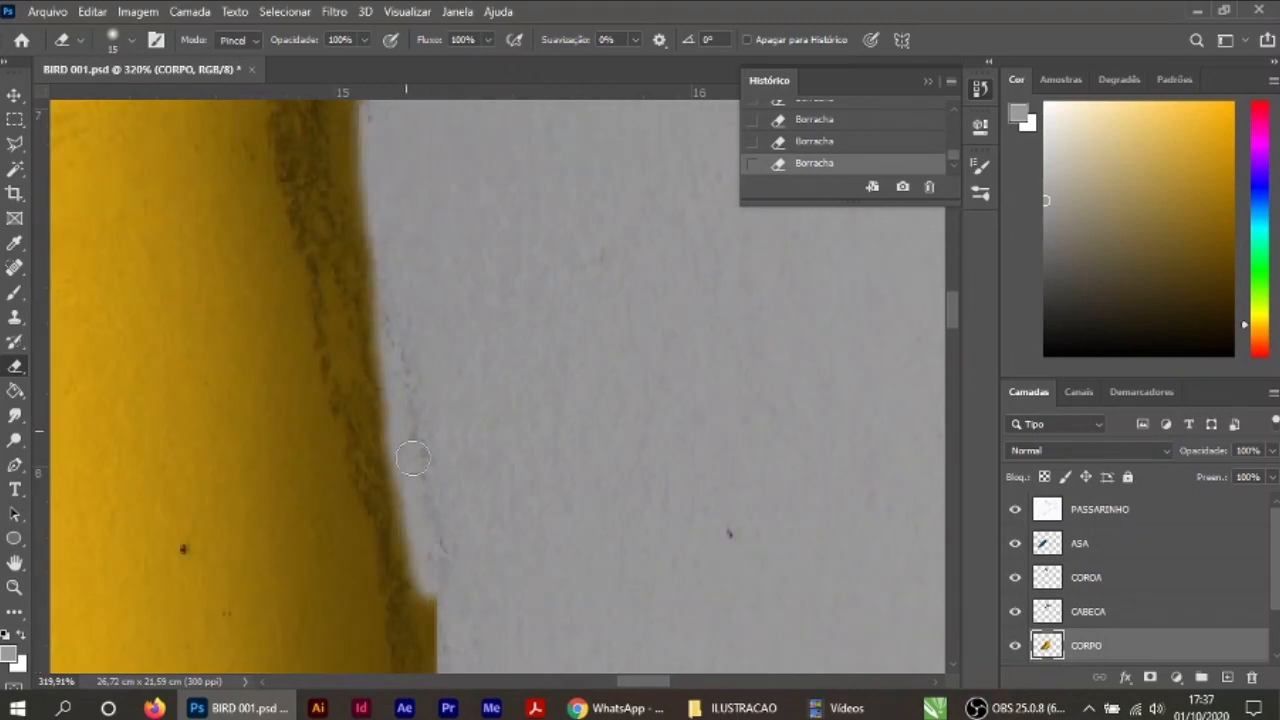
{"action": "scroll", "coordinate": [466, 292], "scroll_direction": "down", "scroll_amount": 15}
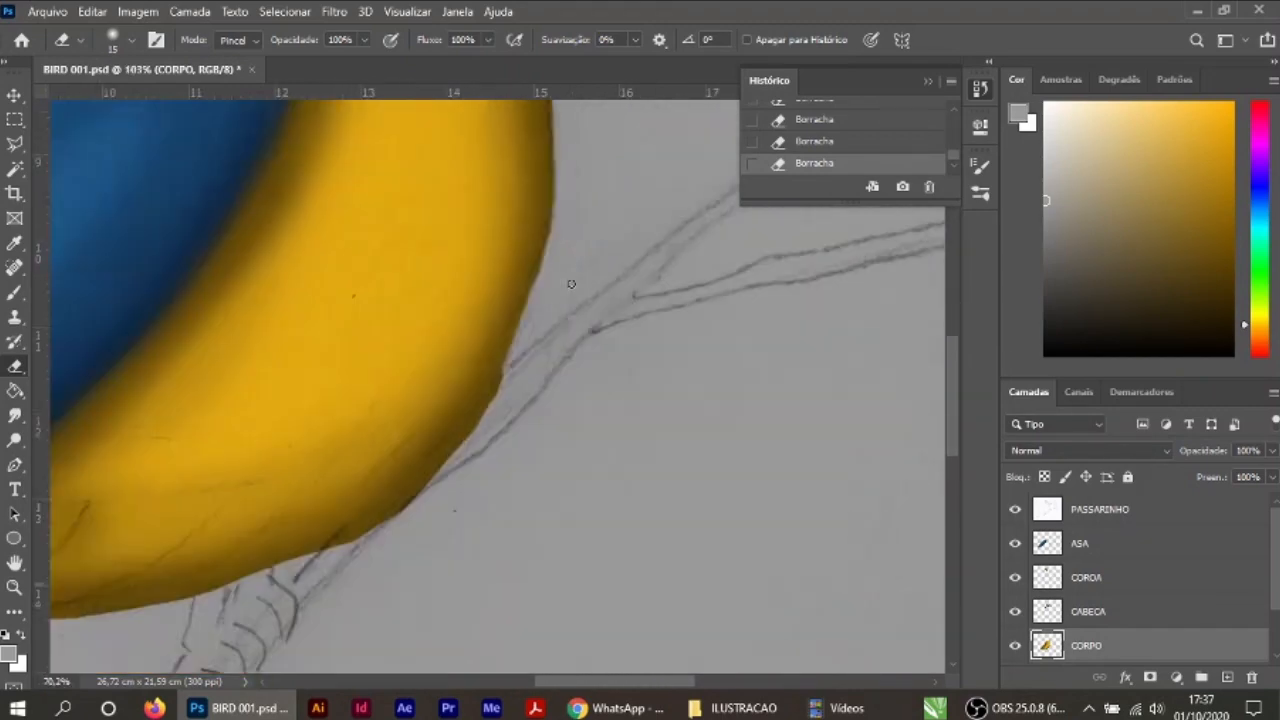
Step: Continue erasing stray yellow along the lower breast and belly contour with the 15 px eraser, comparing the last strokes through undo and redo
{"action": "scroll", "coordinate": [651, 337], "scroll_direction": "up", "scroll_amount": 10}
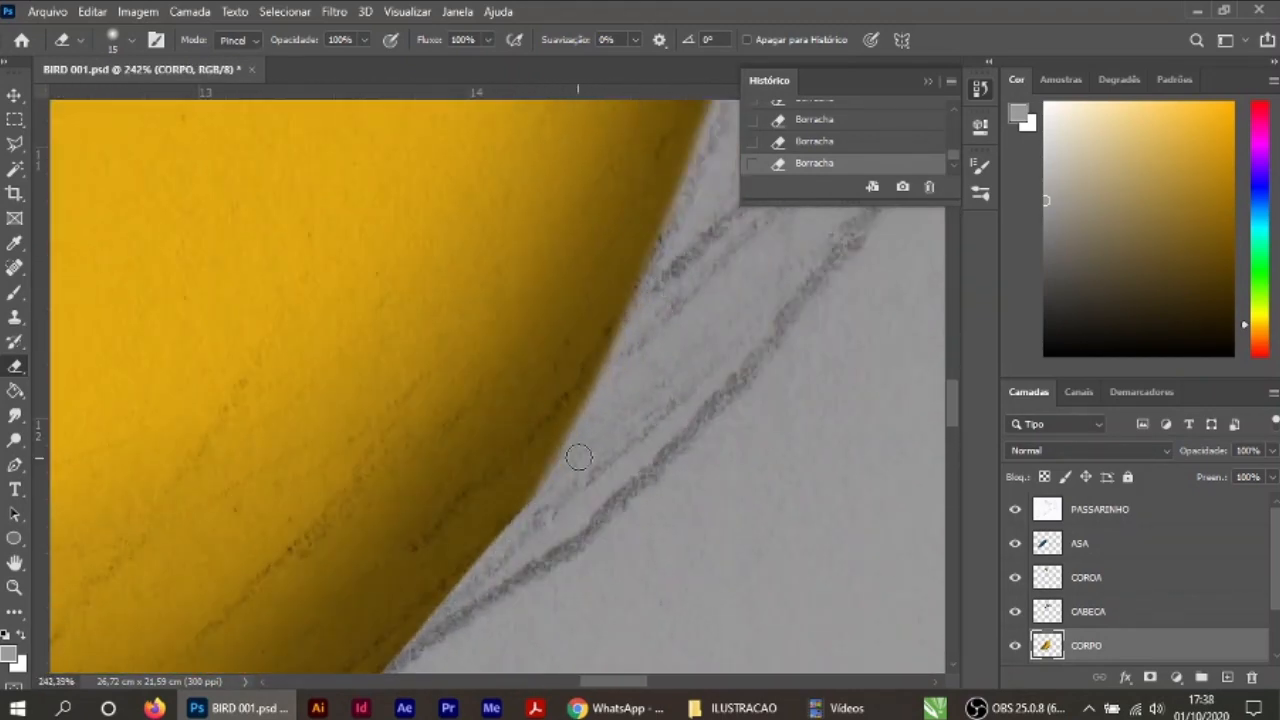
{"action": "scroll", "coordinate": [650, 330], "scroll_direction": "down", "scroll_amount": 3}
{"action": "scroll", "coordinate": [409, 437], "scroll_direction": "left", "scroll_amount": 3}
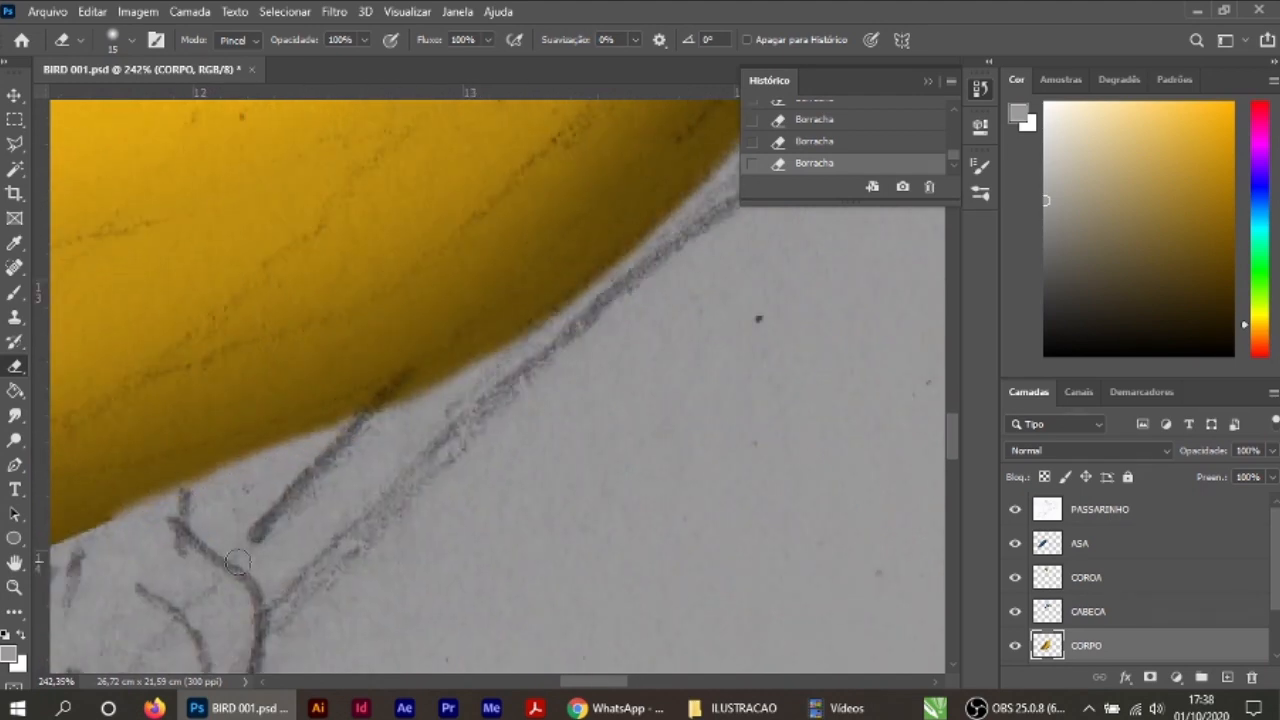
{"action": "scroll", "coordinate": [237, 563], "scroll_direction": "left", "scroll_amount": 8}
{"action": "key", "text": "ctrl+z"}
{"action": "key", "text": "ctrl+z"}
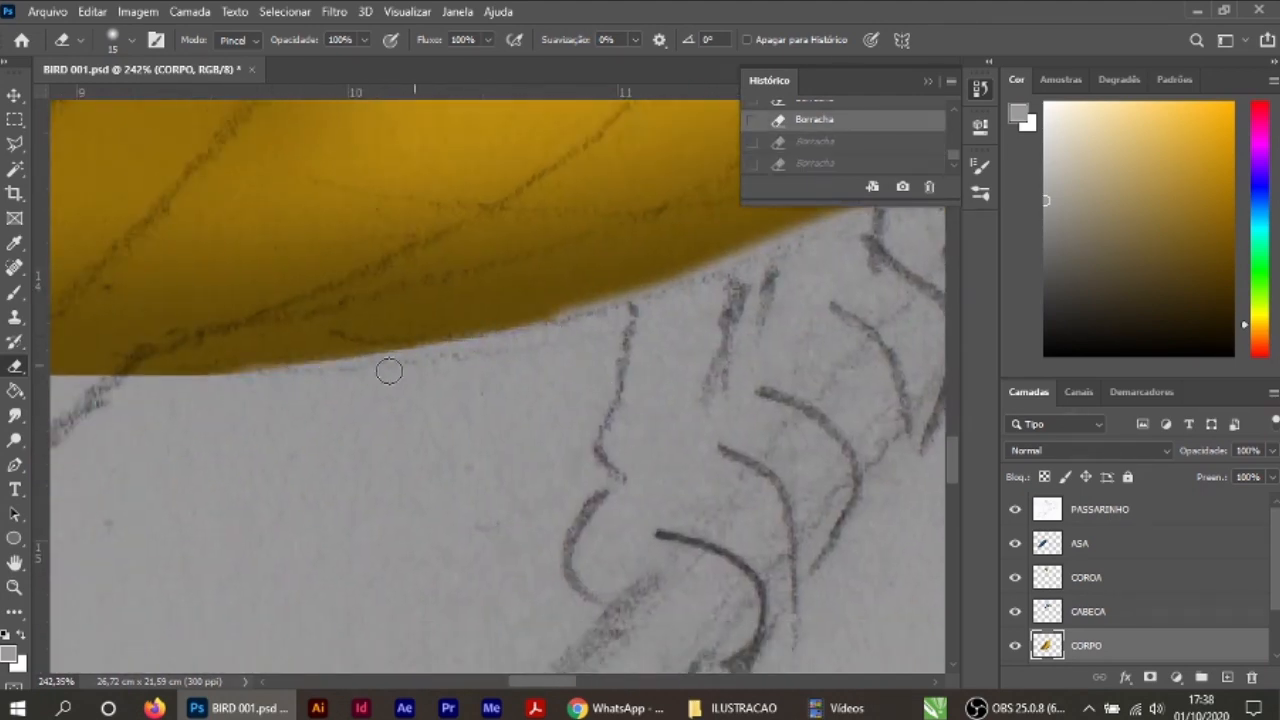
{"action": "key", "text": "ctrl+shift+z"}
{"action": "key", "text": "ctrl+shift+z"}
{"action": "scroll", "coordinate": [389, 371], "scroll_direction": "left", "scroll_amount": 8}
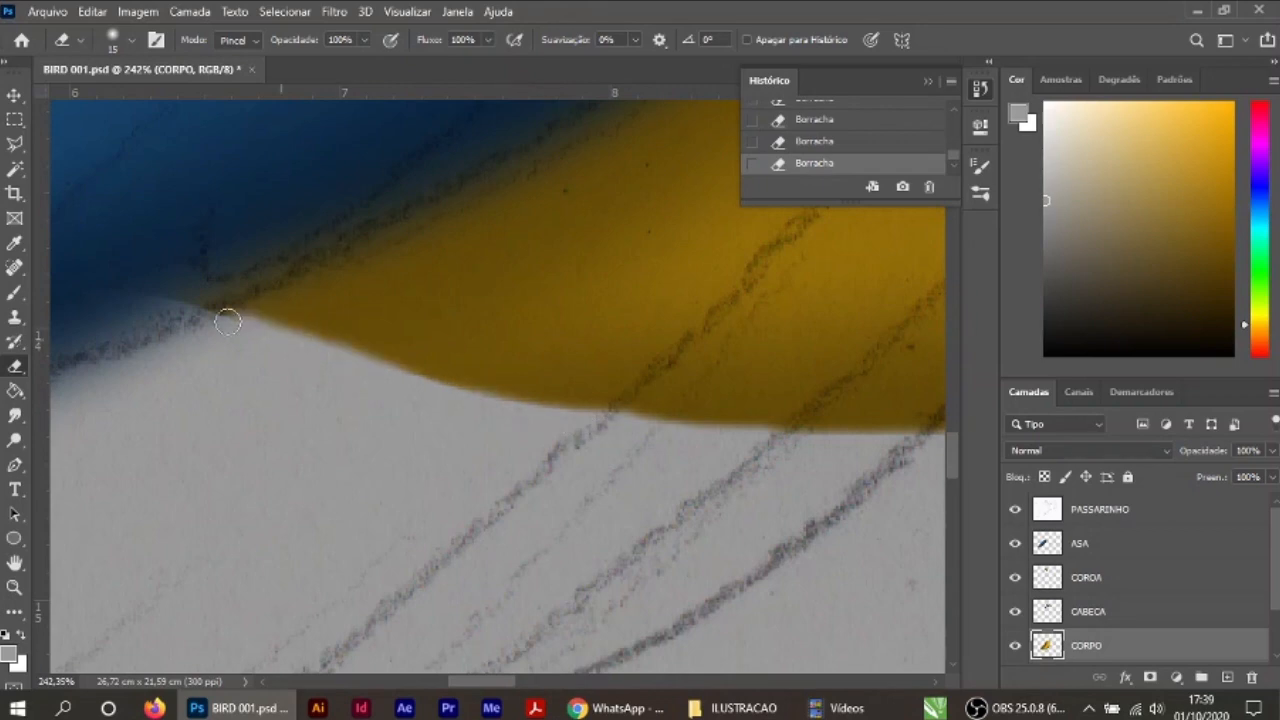
Step: Undo the last eraser strokes and trim the yellow underside in a smooth curve to the wing's lower edge
{"action": "key", "text": "ctrl+z"}
{"action": "key", "text": "ctrl+z"}
{"action": "key", "text": "ctrl+z"}
{"action": "mouse_move", "coordinate": [739, 446]}
{"action": "left_mouse_down"}
{"action": "mouse_move", "coordinate": [354, 370]}
{"action": "mouse_move", "coordinate": [233, 326]}
{"action": "left_mouse_up"}
{"action": "scroll", "coordinate": [458, 485], "scroll_direction": "down", "scroll_amount": 10}
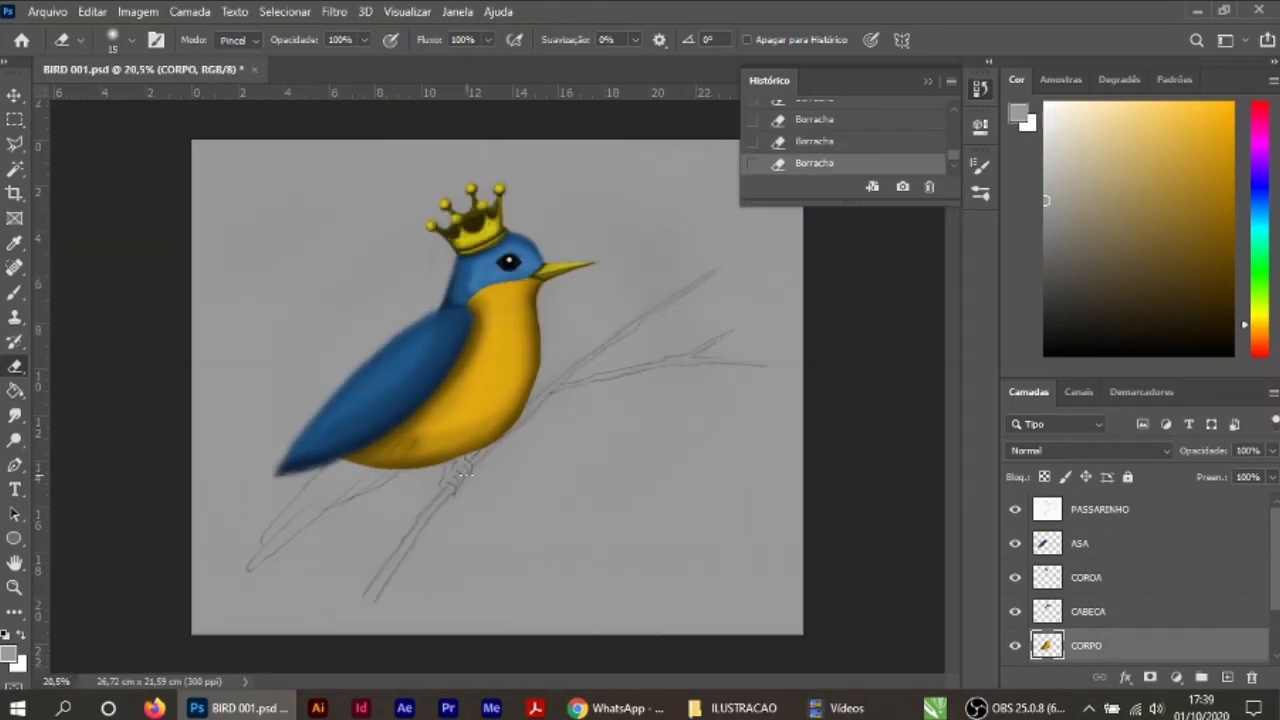
Step: Step back again and erase the remaining yellow along the belly's curve between the bird's feet and the breast
{"action": "scroll", "coordinate": [518, 450], "scroll_direction": "up", "scroll_amount": 8}
{"action": "key", "text": "ctrl+z"}
{"action": "key", "text": "ctrl+z"}
{"action": "left_click_drag", "start_coordinate": [298, 461], "coordinate": [405, 412]}
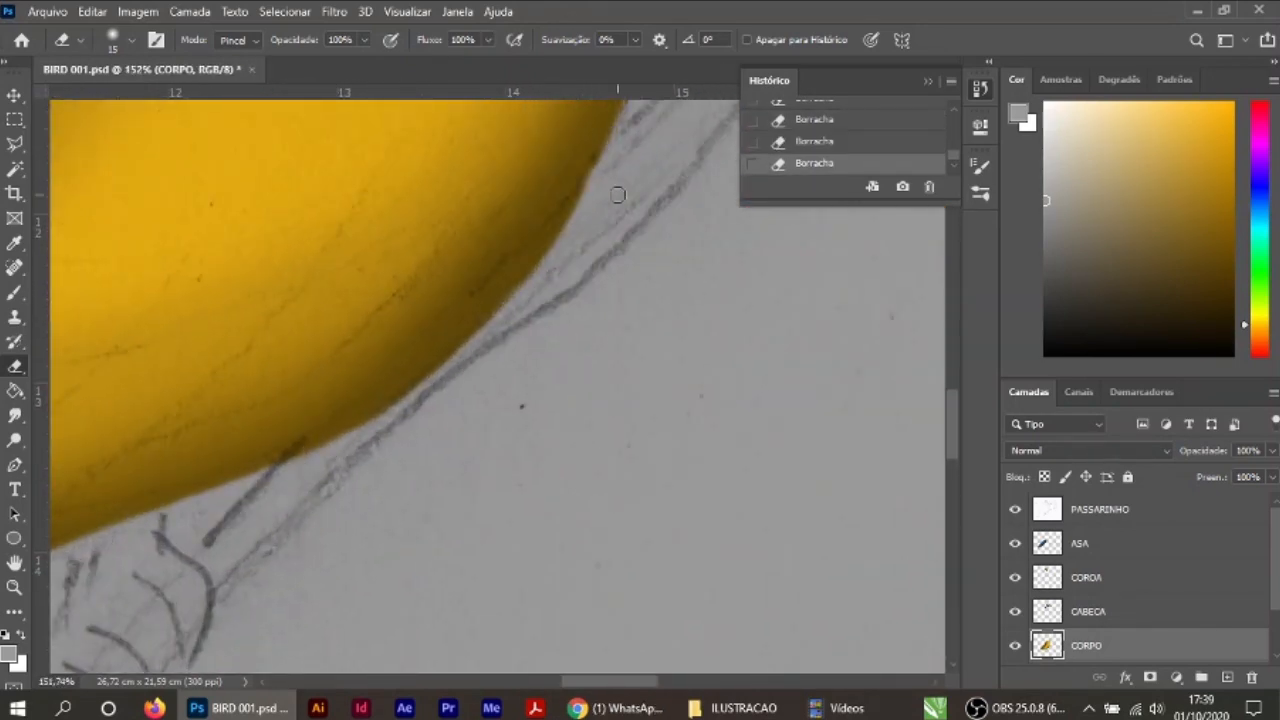
{"action": "scroll", "coordinate": [576, 226], "scroll_direction": "down", "scroll_amount": 10}
Step: Hide the PASSARINHO sketch layer, and on the ASA layer sample the wing's blue for the Brush
{"action": "left_click", "coordinate": [1015, 510]}
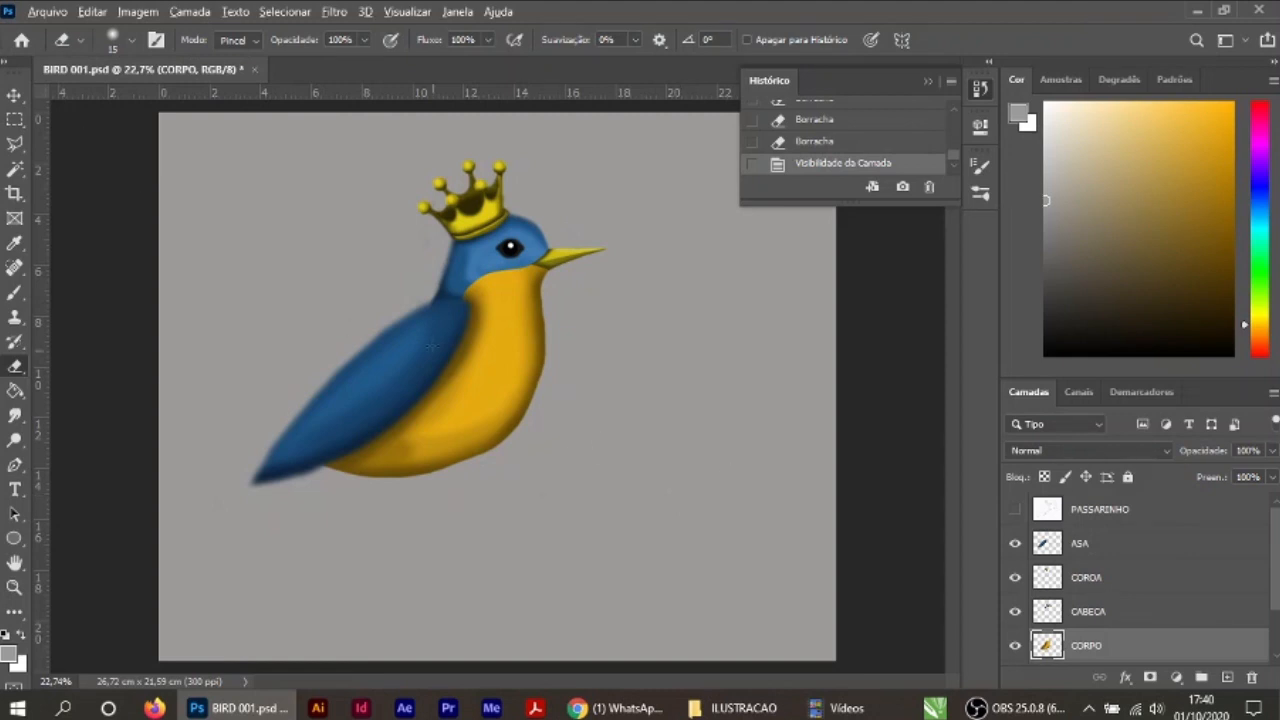
{"action": "scroll", "coordinate": [432, 346], "scroll_direction": "up", "scroll_amount": 5}
{"action": "left_click", "coordinate": [1082, 544]}
{"action": "scroll", "coordinate": [412, 250], "scroll_direction": "up", "scroll_amount": 5}
{"action": "left_click", "coordinate": [14, 243]}
{"action": "left_click", "coordinate": [450, 262]}
{"action": "left_click", "coordinate": [14, 293]}
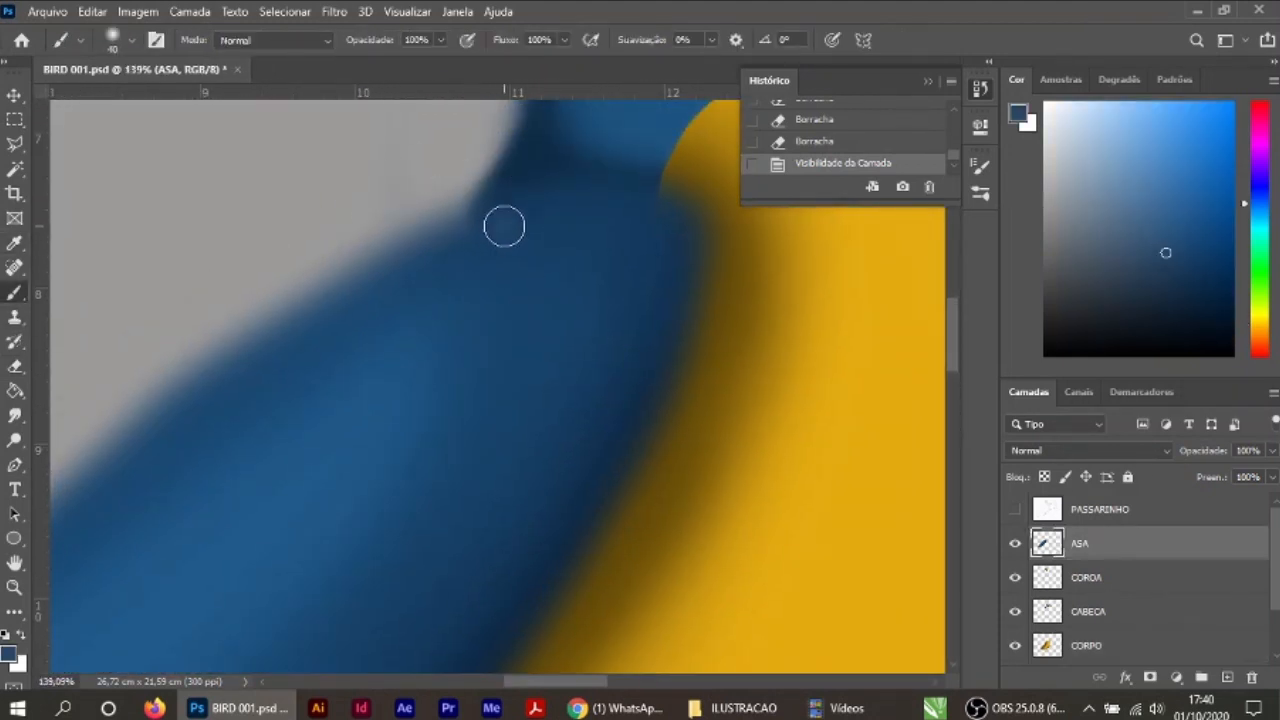
Step: Sample a darker blue and brush it over the wing's shoulder where it meets the neck
{"action": "left_click", "coordinate": [803, 144]}
{"action": "left_click", "coordinate": [14, 243]}
{"action": "left_click", "coordinate": [545, 215]}
{"action": "left_click", "coordinate": [9, 654]}
{"action": "left_click", "coordinate": [14, 293]}
{"action": "mouse_move", "coordinate": [458, 231]}
{"action": "left_mouse_down"}
{"action": "mouse_move", "coordinate": [669, 208]}
{"action": "mouse_move", "coordinate": [662, 412]}
{"action": "left_mouse_up"}
{"action": "left_click_drag", "start_coordinate": [379, 282], "coordinate": [635, 198]}
{"action": "left_click", "coordinate": [843, 119]}
Step: On the CORPO layer, lower the brush opacity to 54% and paint dark blue along the wing's upper edge
{"action": "left_click", "coordinate": [1086, 645]}
{"action": "left_click", "coordinate": [441, 40]}
{"action": "left_click_drag", "start_coordinate": [440, 72], "coordinate": [400, 72]}
{"action": "mouse_move", "coordinate": [430, 228]}
{"action": "left_mouse_down"}
{"action": "mouse_move", "coordinate": [464, 206]}
{"action": "mouse_move", "coordinate": [208, 370]}
{"action": "left_mouse_up"}
{"action": "scroll", "coordinate": [678, 314], "scroll_direction": "down", "scroll_amount": 1}
{"action": "mouse_move", "coordinate": [525, 450]}
{"action": "left_mouse_down"}
{"action": "mouse_move", "coordinate": [577, 306]}
{"action": "mouse_move", "coordinate": [765, 296]}
{"action": "left_mouse_up"}
{"action": "mouse_move", "coordinate": [270, 412]}
{"action": "left_mouse_down"}
{"action": "mouse_move", "coordinate": [450, 270]}
{"action": "mouse_move", "coordinate": [332, 346]}
{"action": "left_mouse_up"}
{"action": "left_click_drag", "start_coordinate": [334, 350], "coordinate": [362, 258]}
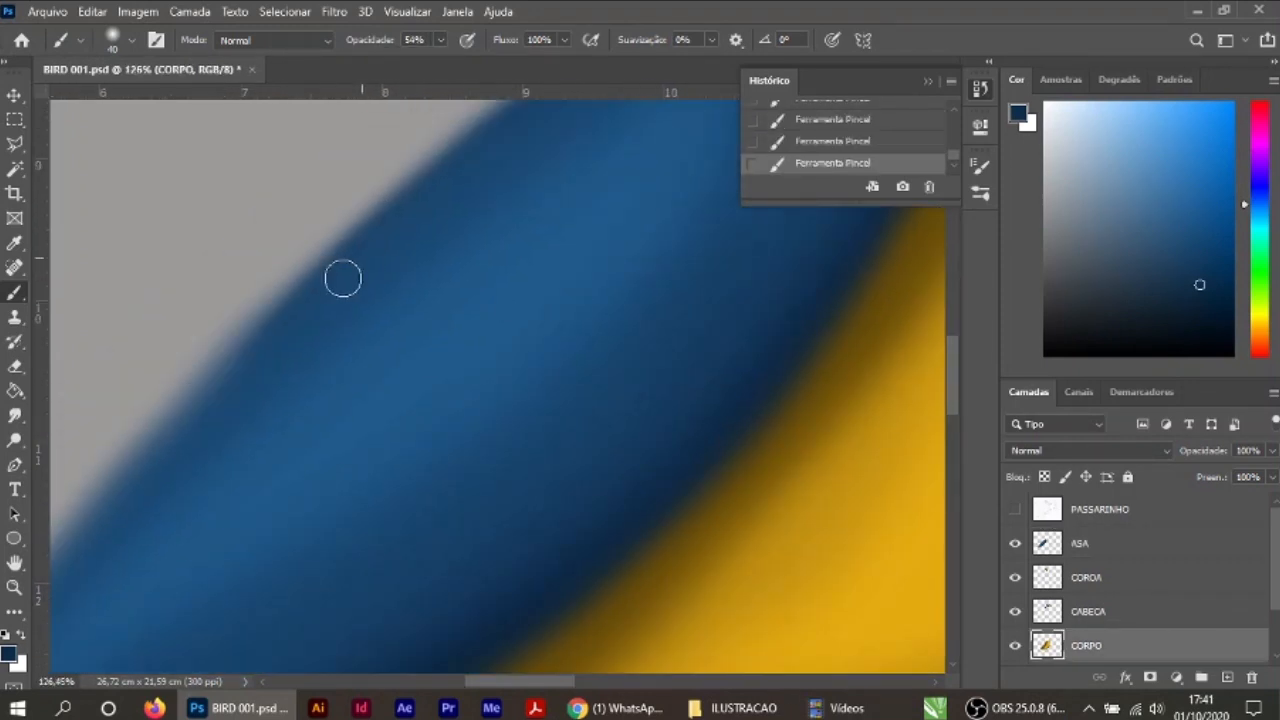
Step: Carry the dark blue strokes down the wing's outer edge toward its tip
{"action": "left_click_drag", "start_coordinate": [207, 362], "coordinate": [262, 237]}
{"action": "left_click_drag", "start_coordinate": [258, 244], "coordinate": [102, 445]}
{"action": "mouse_move", "coordinate": [86, 455]}
{"action": "left_mouse_down"}
{"action": "mouse_move", "coordinate": [216, 310]}
{"action": "mouse_move", "coordinate": [103, 474]}
{"action": "left_mouse_up"}
{"action": "mouse_move", "coordinate": [92, 482]}
{"action": "left_mouse_down"}
{"action": "mouse_move", "coordinate": [242, 347]}
{"action": "mouse_move", "coordinate": [126, 528]}
{"action": "left_mouse_up"}
{"action": "left_click_drag", "start_coordinate": [325, 218], "coordinate": [384, 165]}
{"action": "scroll", "coordinate": [384, 165], "scroll_direction": "down", "scroll_amount": 5}
{"action": "scroll", "coordinate": [299, 462], "scroll_direction": "up", "scroll_amount": 4}
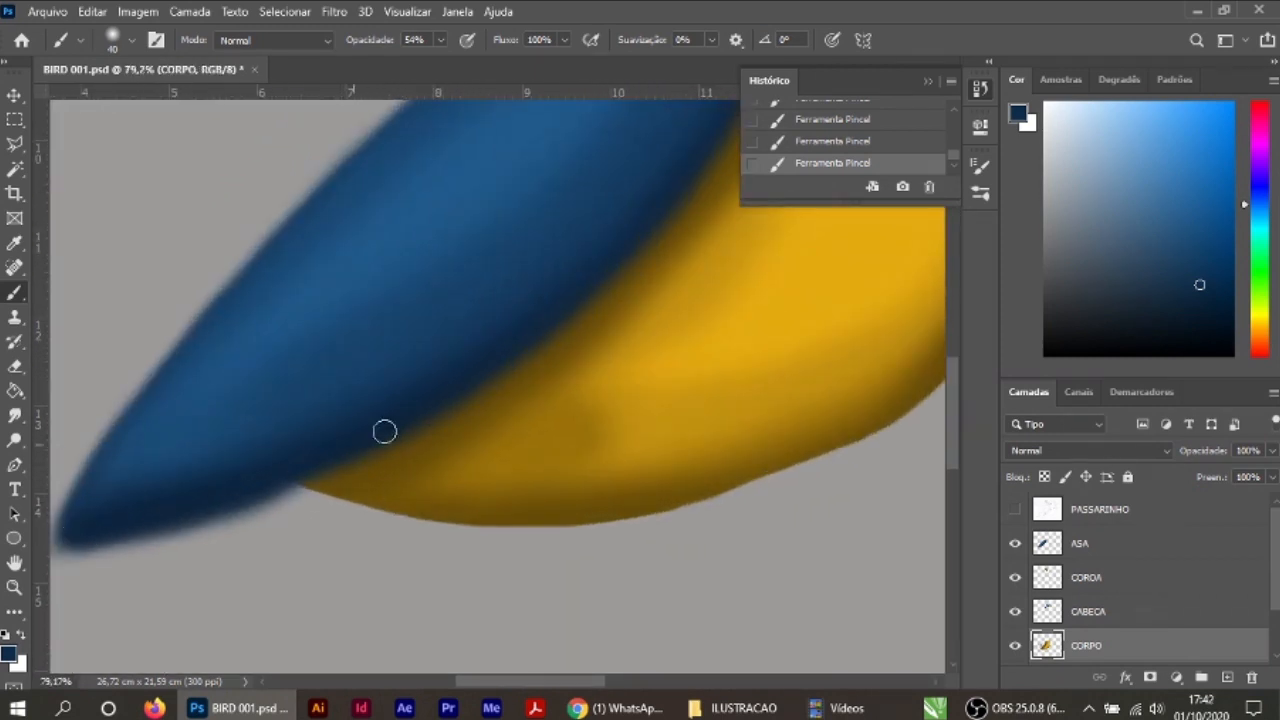
Step: Darken the wing's inner edge where it borders the yellow body, up to the shoulder
{"action": "left_click_drag", "start_coordinate": [623, 240], "coordinate": [554, 308]}
{"action": "left_click_drag", "start_coordinate": [700, 299], "coordinate": [604, 412]}
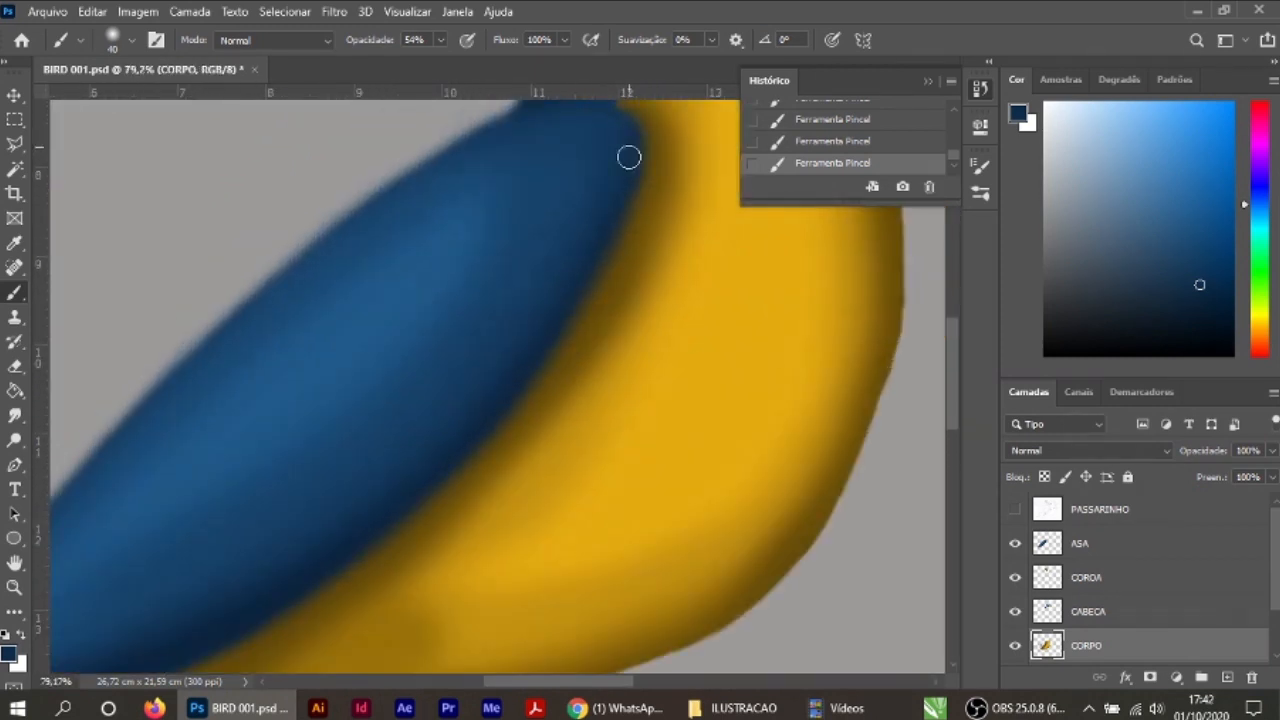
{"action": "left_click_drag", "start_coordinate": [581, 156], "coordinate": [589, 262]}
{"action": "scroll", "coordinate": [686, 337], "scroll_direction": "down", "scroll_amount": 6}
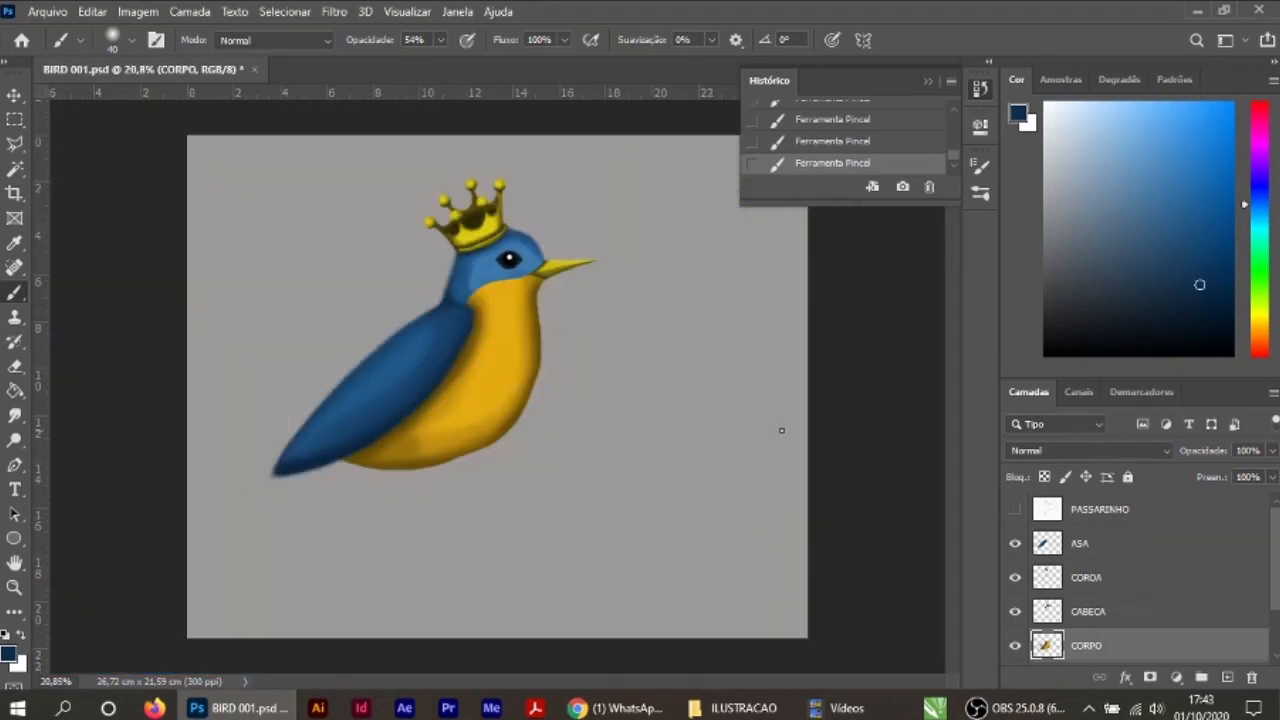
Step: Sample the breast's yellow and brighten the lower belly with a 90 px brush, reducing its opacity to 22%
{"action": "scroll", "coordinate": [424, 435], "scroll_direction": "up", "scroll_amount": 6}
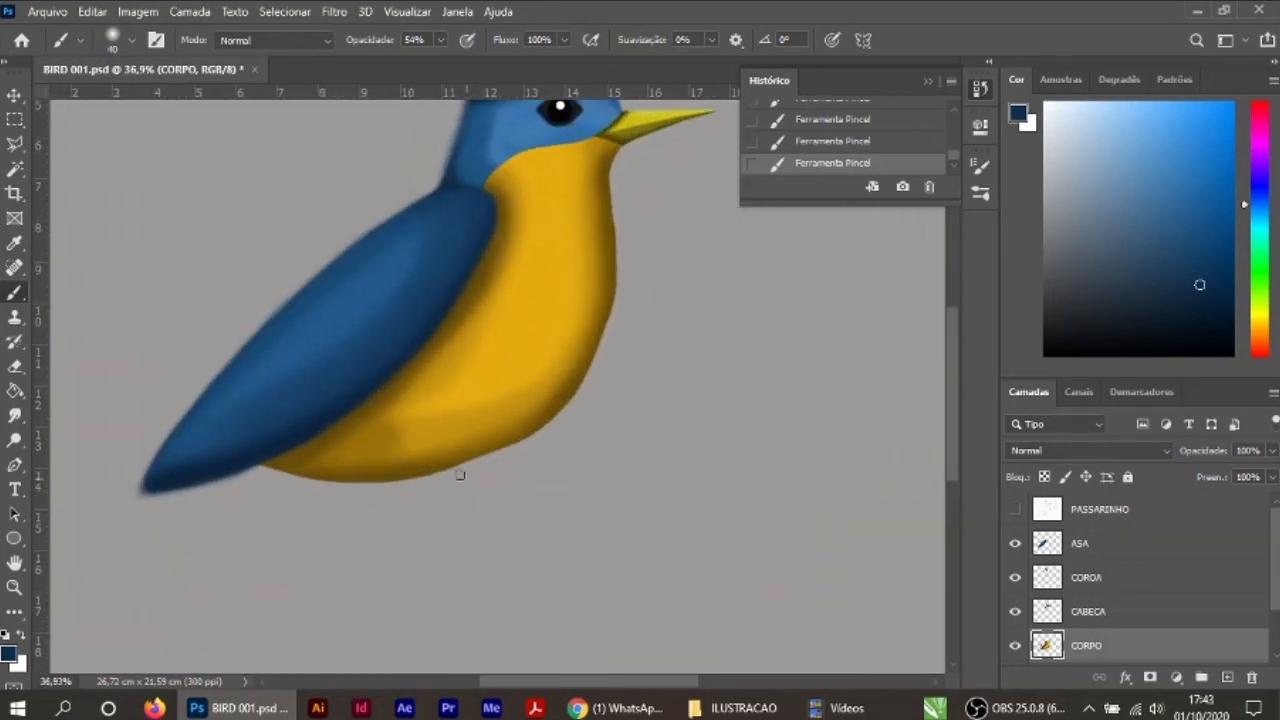
{"action": "left_click", "coordinate": [297, 491], "text": "alt"}
{"action": "mouse_move", "coordinate": [638, 357]}
{"action": "left_mouse_down"}
{"action": "mouse_move", "coordinate": [371, 466]}
{"action": "mouse_move", "coordinate": [634, 300]}
{"action": "left_mouse_up"}
{"action": "scroll", "coordinate": [634, 300], "scroll_direction": "down", "scroll_amount": 2}
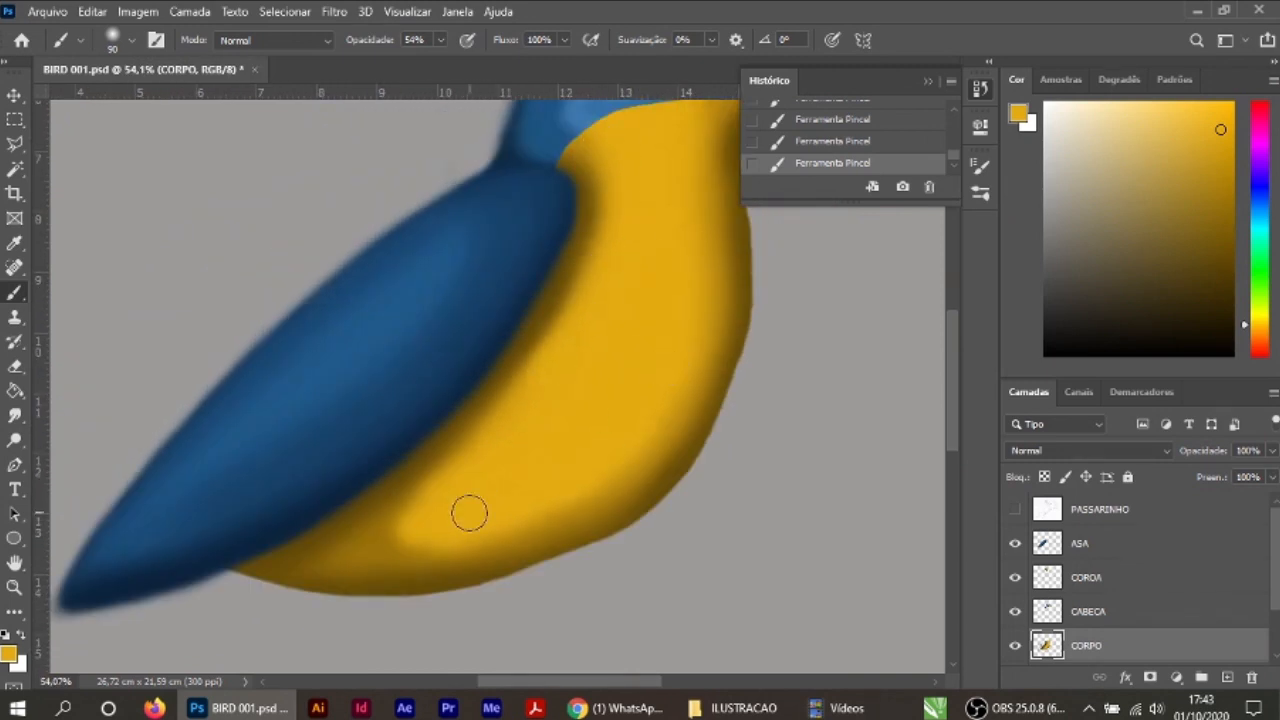
{"action": "scroll", "coordinate": [598, 410], "scroll_direction": "down", "scroll_amount": 3}
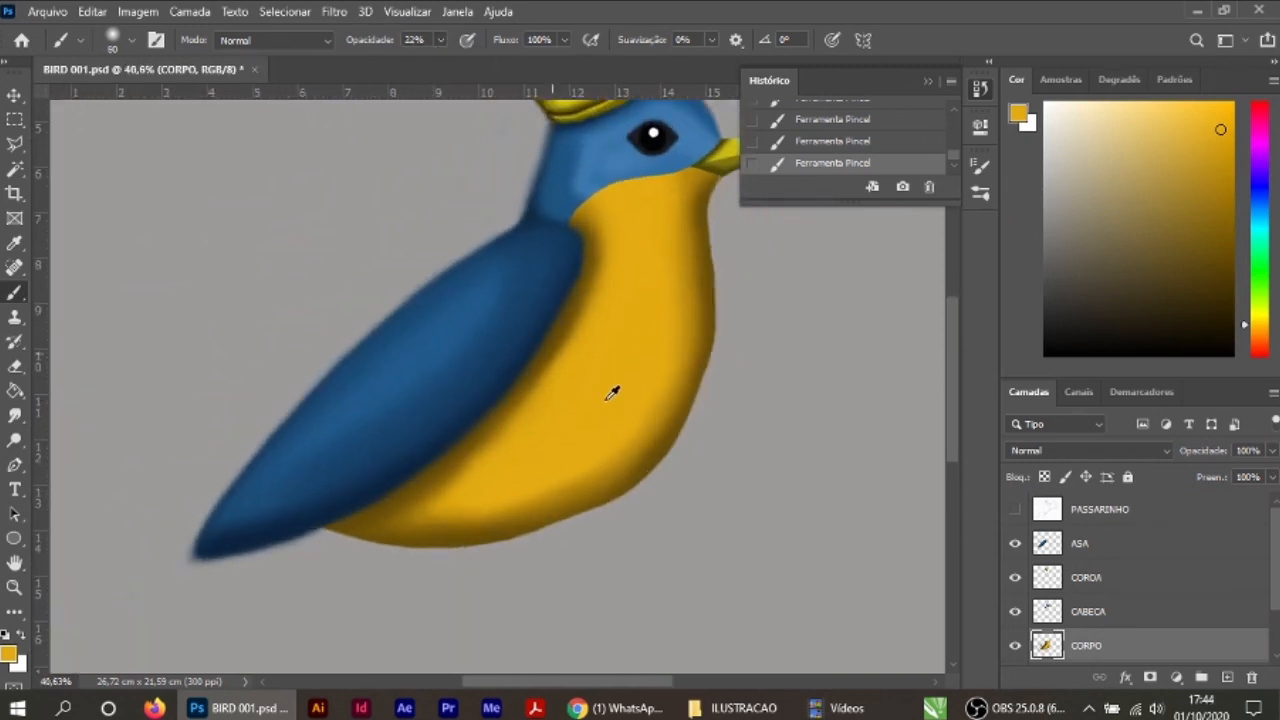
Step: Soften the yellow body's outline from beneath the beak to the wing tip with the Desfoque tool at 60% strength
{"action": "scroll", "coordinate": [598, 410], "scroll_direction": "up", "scroll_amount": 9}
{"action": "right_click", "coordinate": [14, 415]}
{"action": "left_click", "coordinate": [114, 416]}
{"action": "scroll", "coordinate": [360, 490], "scroll_direction": "down", "scroll_amount": 12}
{"action": "scroll", "coordinate": [515, 328], "scroll_direction": "up", "scroll_amount": 12}
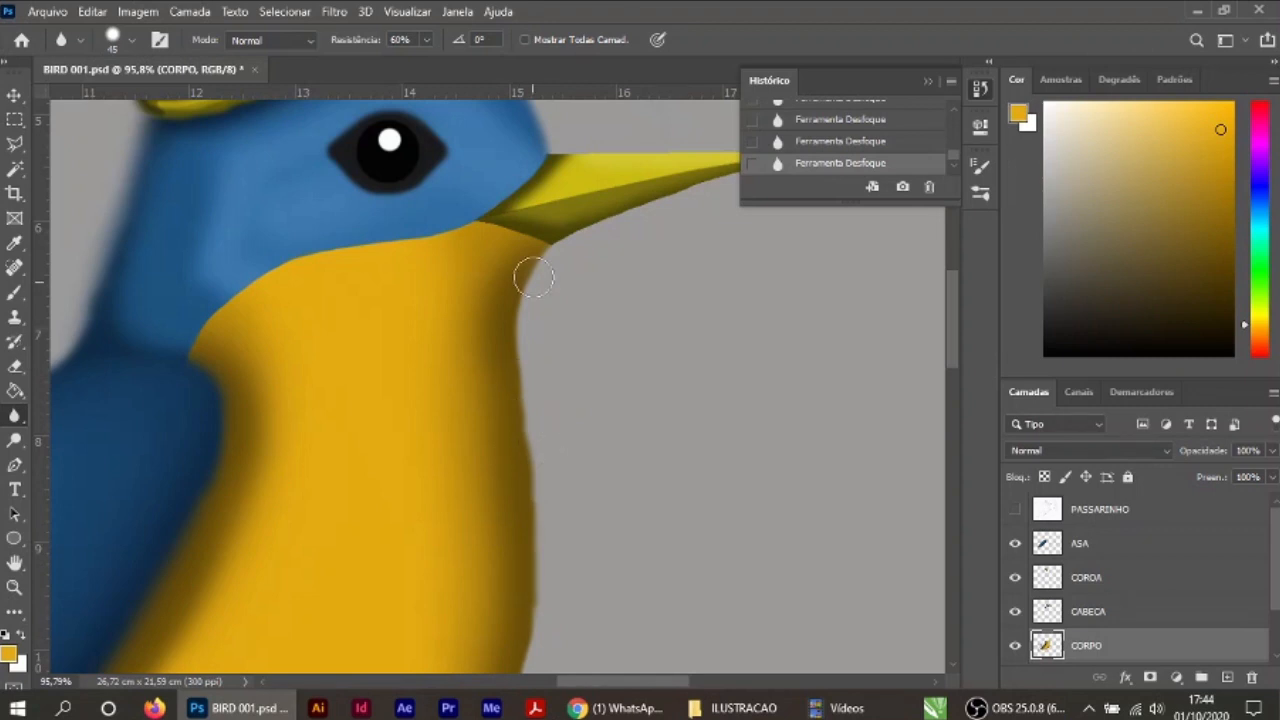
{"action": "scroll", "coordinate": [474, 606], "scroll_direction": "down", "scroll_amount": 10}
{"action": "scroll", "coordinate": [531, 266], "scroll_direction": "left", "scroll_amount": 6}
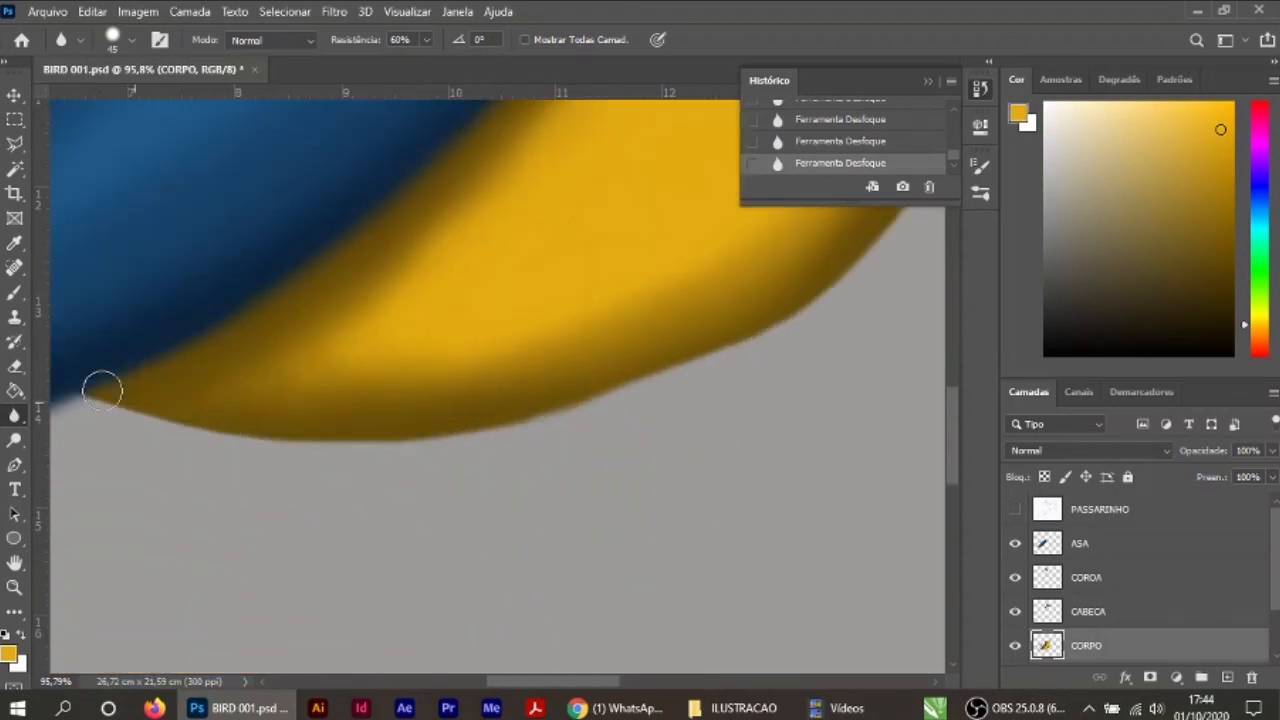
{"action": "scroll", "coordinate": [660, 397], "scroll_direction": "down", "scroll_amount": 9}
Step: On the CABECA layer, blur the head's lower edge where the blue meets the yellow breast
{"action": "scroll", "coordinate": [614, 306], "scroll_direction": "up", "scroll_amount": 4}
{"action": "scroll", "coordinate": [652, 235], "scroll_direction": "up", "scroll_amount": 14}
{"action": "left_click", "coordinate": [1090, 611]}
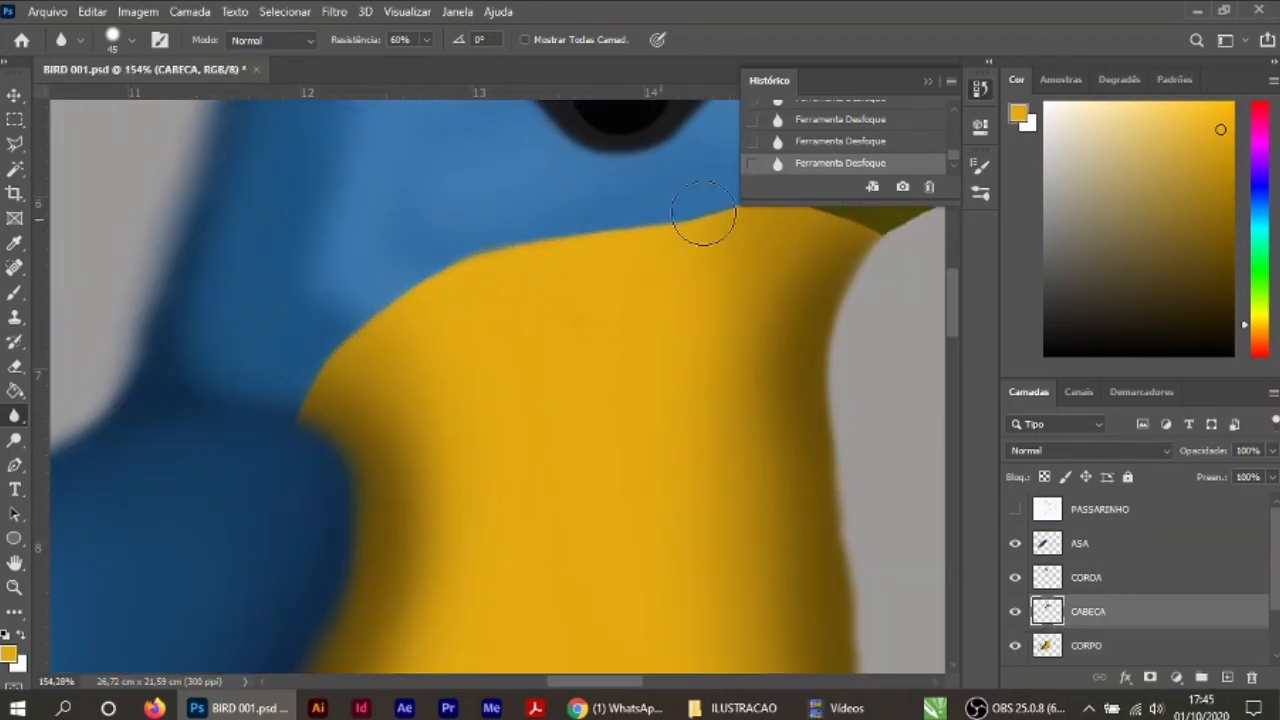
{"action": "scroll", "coordinate": [571, 443], "scroll_direction": "down", "scroll_amount": 4}
{"action": "scroll", "coordinate": [646, 423], "scroll_direction": "down", "scroll_amount": 6}
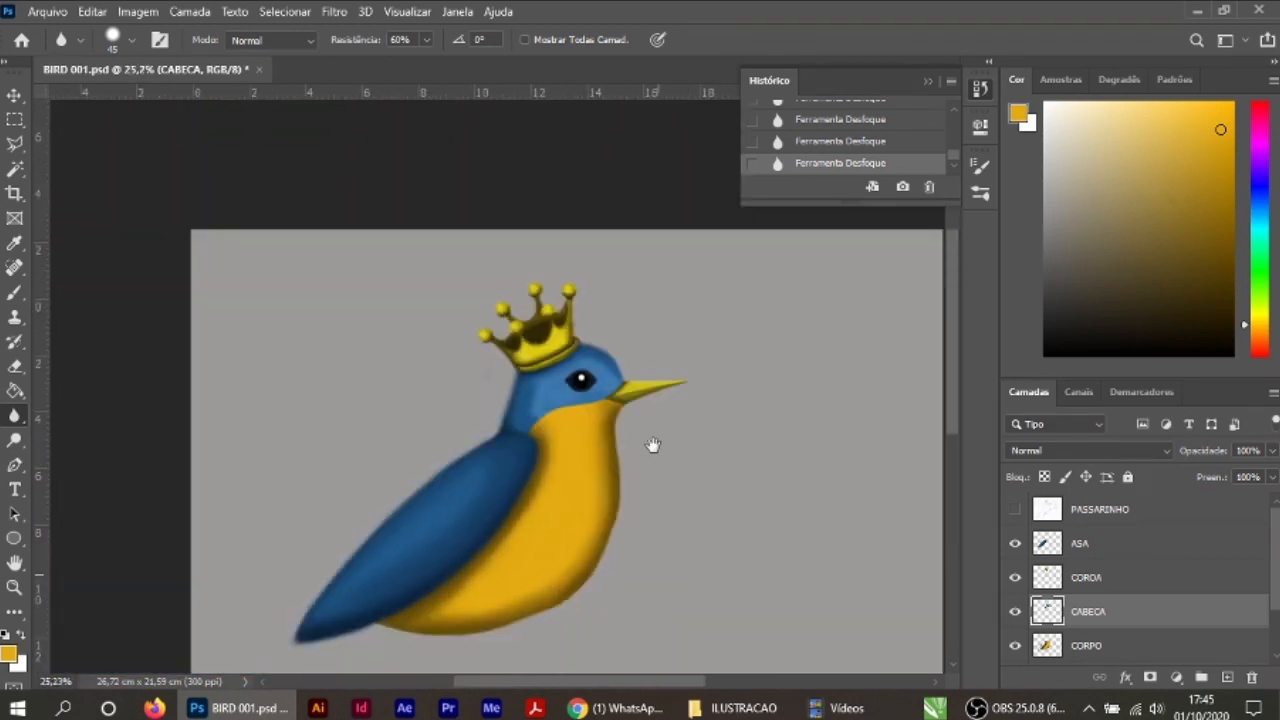
Step: Add a layer named RABO between CORPO and Camada 1, with the pencil sketch shown for reference
{"action": "scroll", "coordinate": [652, 445], "scroll_direction": "up", "scroll_amount": 3}
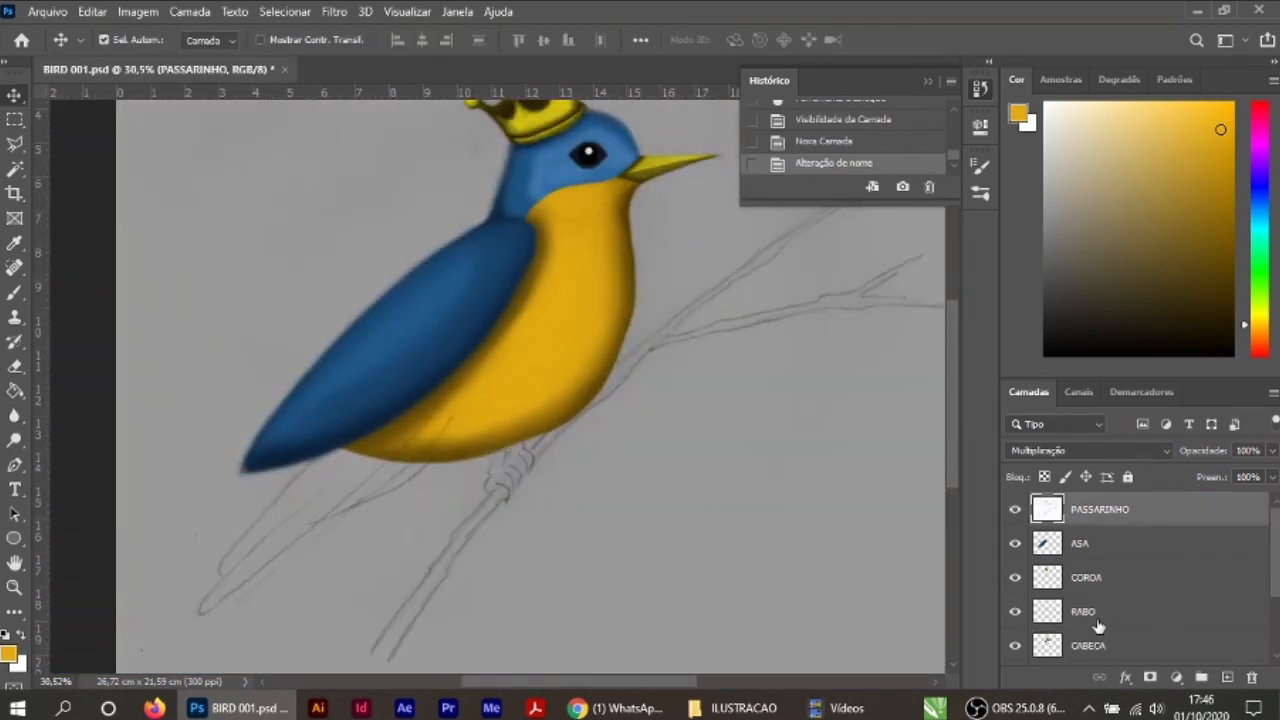
{"action": "left_click_drag", "start_coordinate": [1090, 515], "coordinate": [1114, 551]}
{"action": "scroll", "coordinate": [417, 513], "scroll_direction": "up", "scroll_amount": 3}
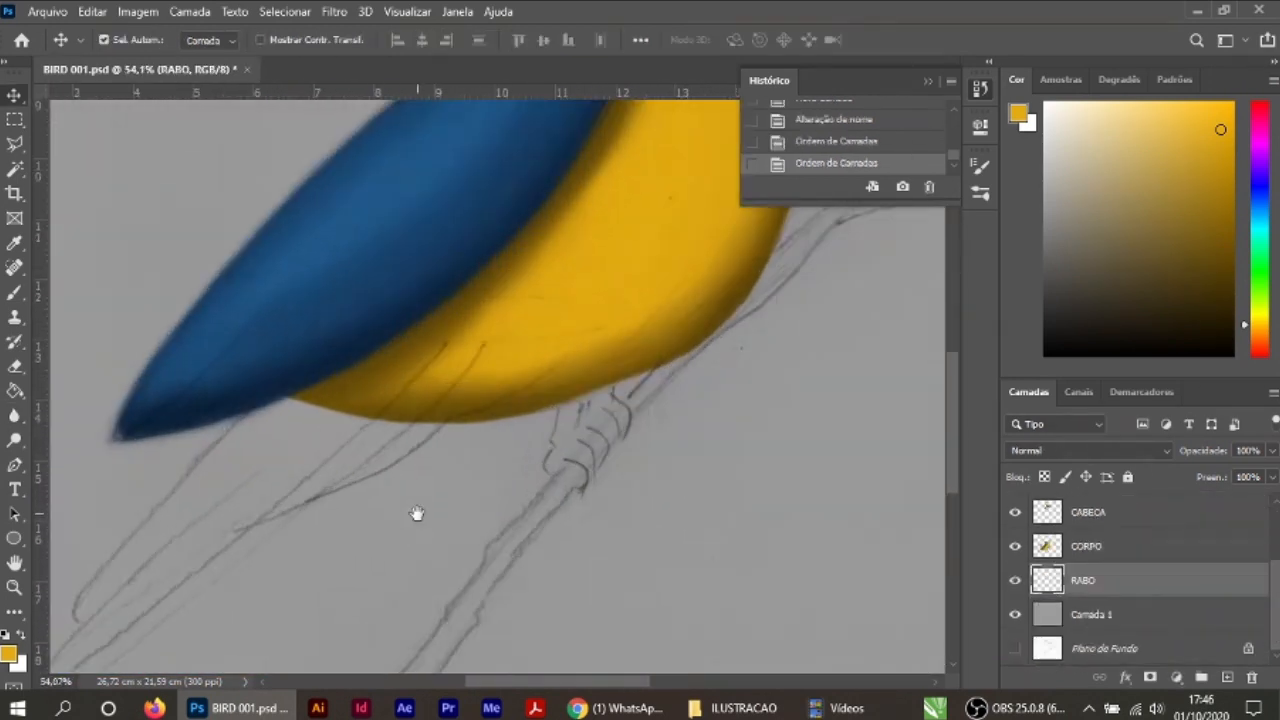
{"action": "left_click_drag", "start_coordinate": [417, 513], "coordinate": [474, 419]}
Step: Sample the wing's dark blue and fill in the tail's flat shape on RABO with a 60 px brush at 100% opacity
{"action": "left_click", "coordinate": [14, 293]}
{"action": "left_click", "coordinate": [394, 229], "text": "alt"}
{"action": "left_click", "coordinate": [130, 41]}
{"action": "mouse_move", "coordinate": [464, 334]}
{"action": "left_mouse_down"}
{"action": "mouse_move", "coordinate": [445, 338]}
{"action": "mouse_move", "coordinate": [470, 345]}
{"action": "mouse_move", "coordinate": [300, 323]}
{"action": "mouse_move", "coordinate": [523, 317]}
{"action": "mouse_move", "coordinate": [318, 345]}
{"action": "left_mouse_up"}
{"action": "key", "text": "0"}
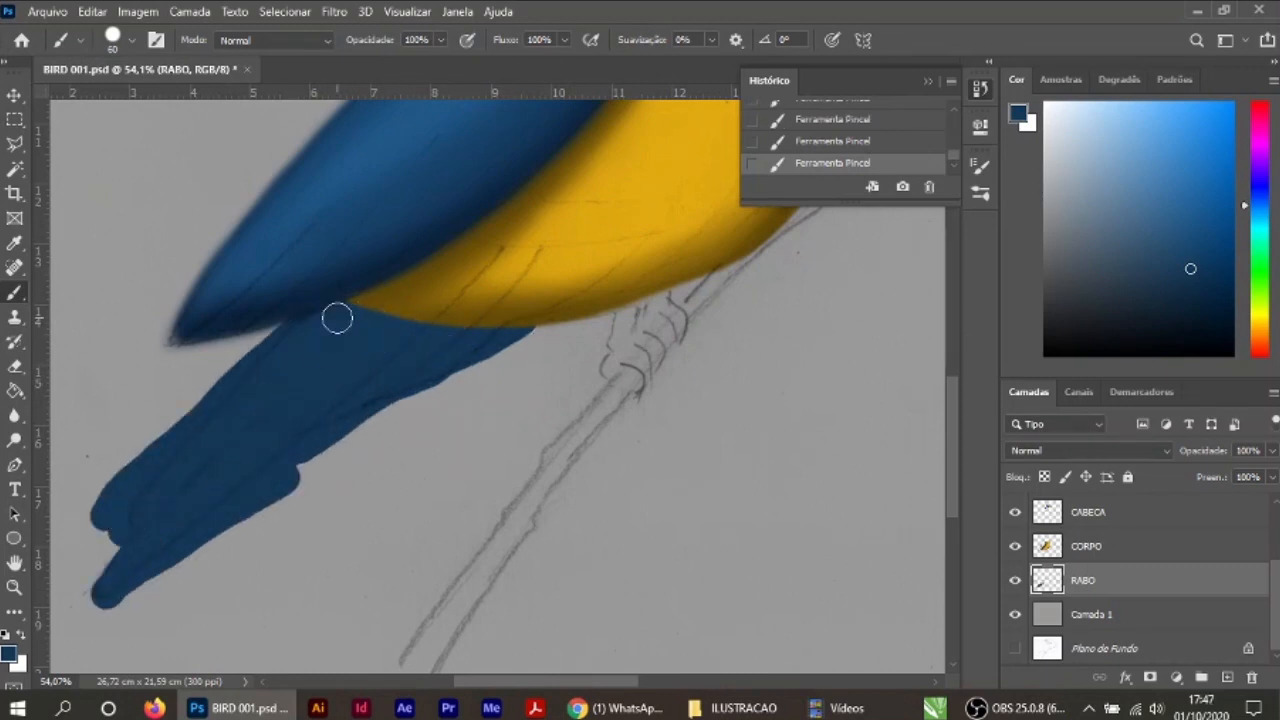
Step: Choose a darker blue and a larger soft brush, and start shading the tail's base below the wing
{"action": "scroll", "coordinate": [405, 436], "scroll_direction": "up", "scroll_amount": 1}
{"action": "left_click", "coordinate": [9, 654]}
{"action": "left_click", "coordinate": [587, 311]}
{"action": "left_click", "coordinate": [848, 113]}
{"action": "left_click", "coordinate": [130, 41]}
{"action": "left_click", "coordinate": [586, 246]}
{"action": "key", "text": "bracketright"}
{"action": "key", "text": "bracketright"}
{"action": "key", "text": "bracketright"}
{"action": "key", "text": "bracketright"}
{"action": "key", "text": "bracketright"}
{"action": "key", "text": "bracketright"}
{"action": "key", "text": "bracketright"}
{"action": "mouse_move", "coordinate": [643, 246]}
{"action": "left_mouse_down"}
{"action": "mouse_move", "coordinate": [551, 223]}
{"action": "mouse_move", "coordinate": [600, 237]}
{"action": "left_mouse_up"}
Step: Pick a still darker blue and paint a soft shadow across the tail's base under the wing and belly
{"action": "left_click", "coordinate": [9, 654]}
{"action": "left_click", "coordinate": [572, 343]}
{"action": "left_click", "coordinate": [816, 125]}
{"action": "left_click_drag", "start_coordinate": [500, 225], "coordinate": [669, 234]}
{"action": "left_click", "coordinate": [451, 262], "text": "alt"}
{"action": "left_click_drag", "start_coordinate": [378, 285], "coordinate": [651, 313]}
{"action": "left_click", "coordinate": [645, 300], "text": "alt"}
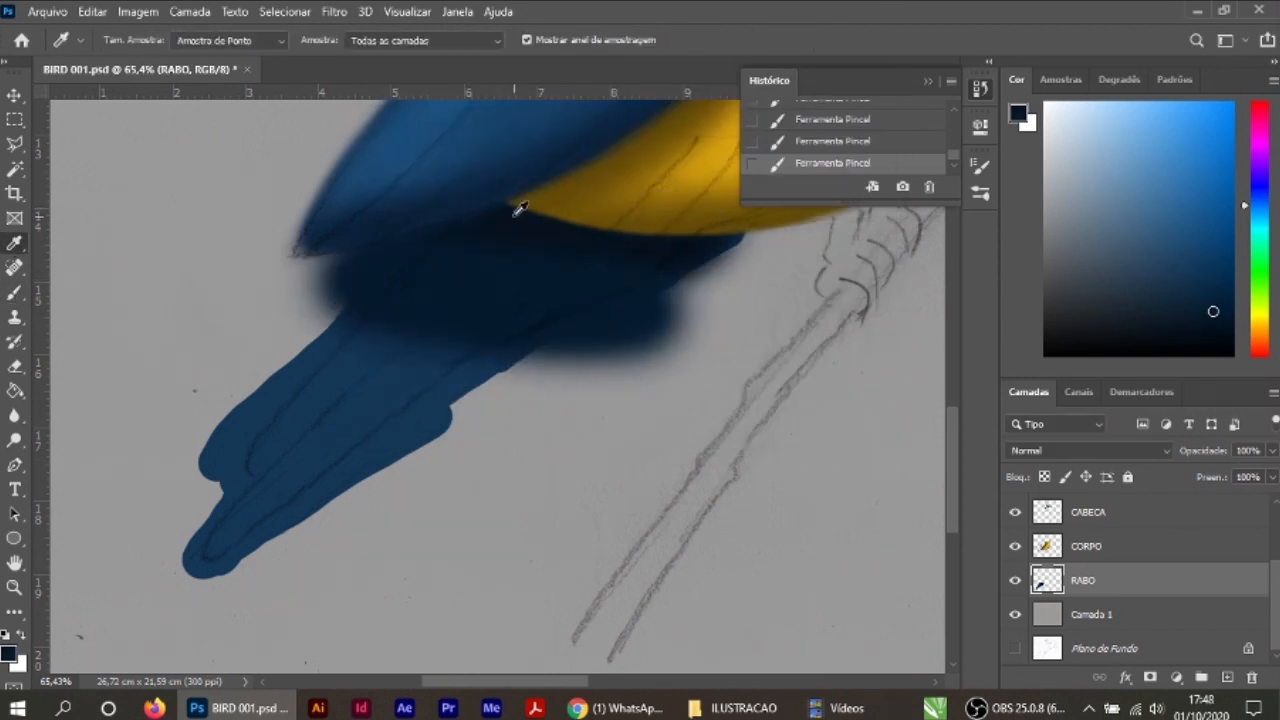
Step: Darken the tail's lower side and feather divisions with near-black blue, using a smaller brush at 36% opacity and redoing a stroke
{"action": "mouse_move", "coordinate": [360, 505]}
{"action": "left_mouse_down"}
{"action": "mouse_move", "coordinate": [243, 585]}
{"action": "mouse_move", "coordinate": [317, 506]}
{"action": "mouse_move", "coordinate": [212, 572]}
{"action": "left_mouse_up"}
{"action": "scroll", "coordinate": [421, 364], "scroll_direction": "up", "scroll_amount": 1}
{"action": "key", "text": "bracketleft"}
{"action": "left_click_drag", "start_coordinate": [444, 64], "coordinate": [387, 64]}
{"action": "scroll", "coordinate": [378, 475], "scroll_direction": "up", "scroll_amount": 5}
{"action": "left_click_drag", "start_coordinate": [363, 494], "coordinate": [363, 397]}
{"action": "left_click_drag", "start_coordinate": [196, 426], "coordinate": [412, 248]}
{"action": "key", "text": "ctrl+z"}
{"action": "key", "text": "ctrl+z"}
{"action": "left_click_drag", "start_coordinate": [178, 438], "coordinate": [546, 149]}
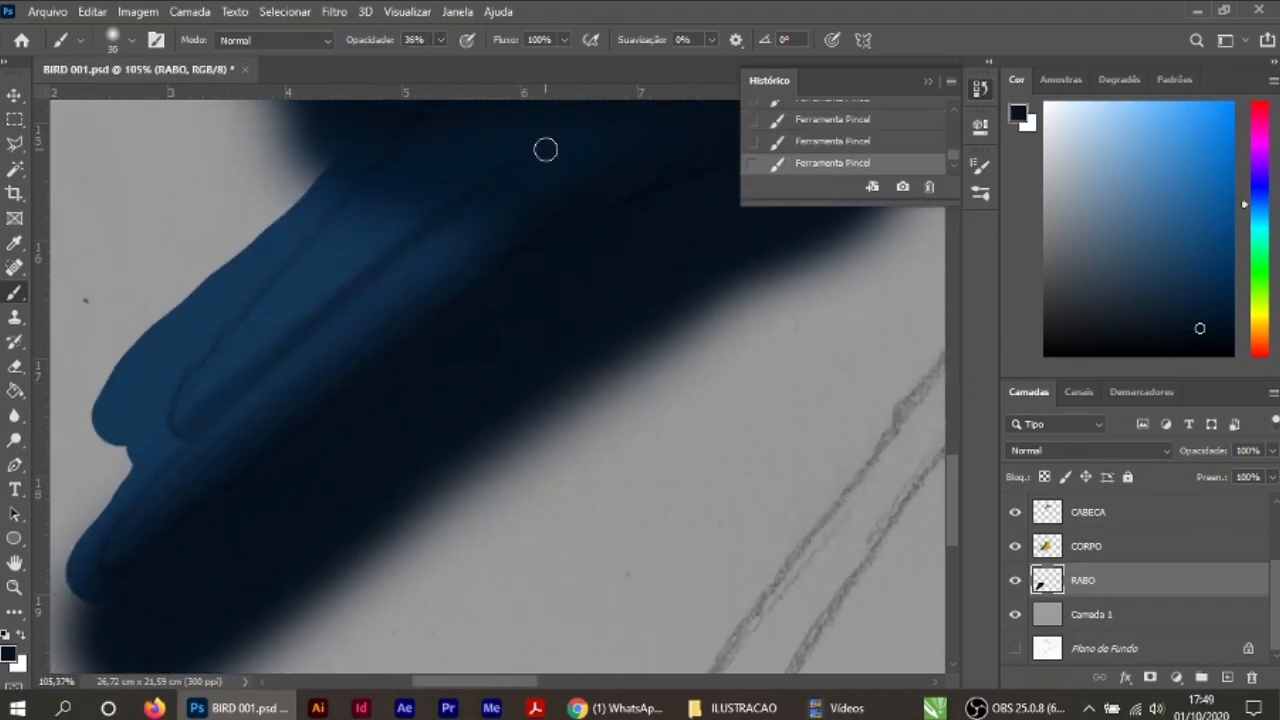
Step: Choose a lighter blue and brush highlights along the tail's upper feathers with an enlarged soft brush
{"action": "left_click", "coordinate": [214, 277], "text": "alt"}
{"action": "left_click", "coordinate": [9, 654]}
{"action": "left_click", "coordinate": [570, 232]}
{"action": "left_click", "coordinate": [820, 123]}
{"action": "key", "text": "bracketright"}
{"action": "key", "text": "bracketright"}
{"action": "key", "text": "bracketright"}
{"action": "key", "text": "bracketright"}
{"action": "left_click_drag", "start_coordinate": [331, 172], "coordinate": [150, 402]}
{"action": "scroll", "coordinate": [342, 497], "scroll_direction": "down", "scroll_amount": 4}
Step: Erase the large excess of blue outside the tail's outline with a hard 150 px eraser, undoing the last stroke
{"action": "key", "text": "e"}
{"action": "key", "text": "bracketright"}
{"action": "key", "text": "bracketright"}
{"action": "key", "text": "bracketright"}
{"action": "key", "text": "bracketright"}
{"action": "key", "text": "bracketright"}
{"action": "key", "text": "bracketright"}
{"action": "left_click", "coordinate": [132, 40]}
{"action": "left_click", "coordinate": [593, 362]}
{"action": "key", "text": "bracketright"}
{"action": "key", "text": "bracketright"}
{"action": "key", "text": "bracketright"}
{"action": "key", "text": "bracketright"}
{"action": "key", "text": "bracketright"}
{"action": "mouse_move", "coordinate": [750, 312]}
{"action": "left_mouse_down"}
{"action": "mouse_move", "coordinate": [654, 357]}
{"action": "mouse_move", "coordinate": [620, 346]}
{"action": "mouse_move", "coordinate": [774, 229]}
{"action": "left_mouse_up"}
{"action": "left_click_drag", "start_coordinate": [98, 590], "coordinate": [98, 550]}
{"action": "scroll", "coordinate": [491, 482], "scroll_direction": "down", "scroll_amount": 3}
{"action": "mouse_move", "coordinate": [296, 248]}
{"action": "left_mouse_down"}
{"action": "mouse_move", "coordinate": [391, 272]}
{"action": "mouse_move", "coordinate": [210, 509]}
{"action": "left_mouse_up"}
{"action": "key", "text": "ctrl+z"}
{"action": "scroll", "coordinate": [597, 375], "scroll_direction": "up", "scroll_amount": 11}
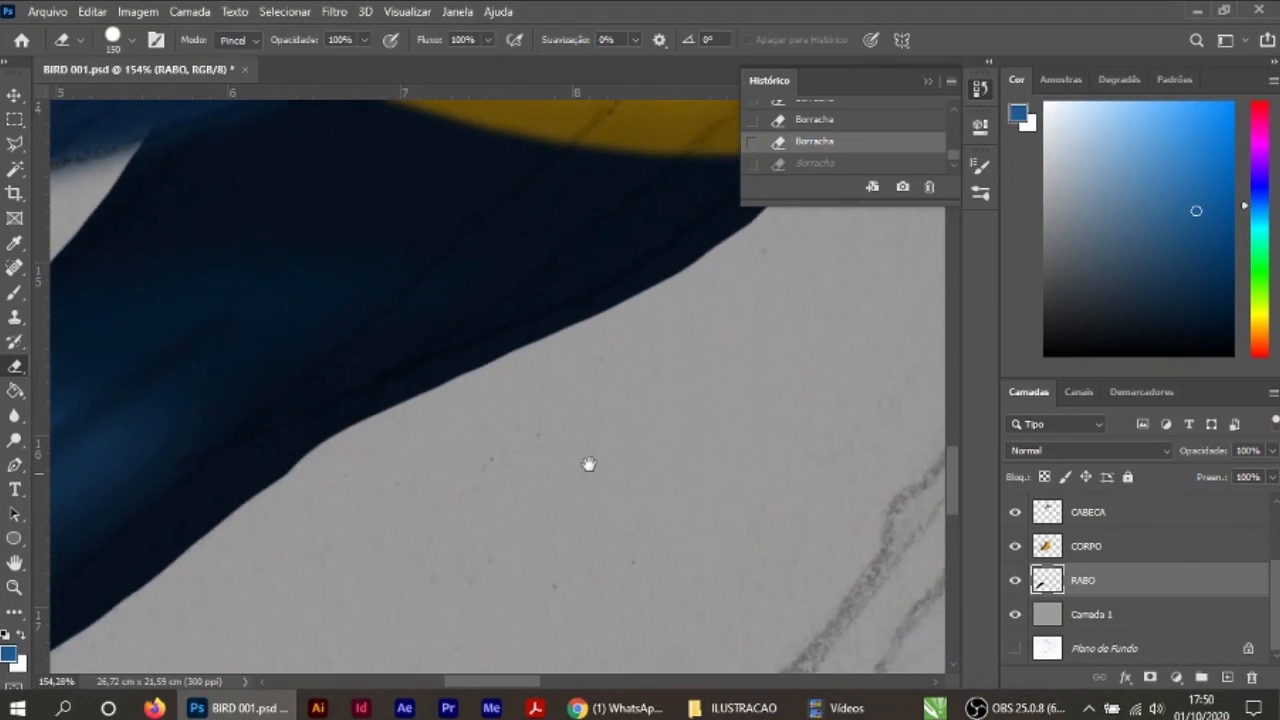
Step: Switch to a soft 50 px eraser and trim the tail's lower edge from the belly outward
{"action": "left_click_drag", "start_coordinate": [589, 463], "coordinate": [440, 535]}
{"action": "left_click", "coordinate": [132, 40]}
{"action": "left_click", "coordinate": [140, 262]}
{"action": "left_click", "coordinate": [698, 354]}
{"action": "key", "text": "bracketleft"}
{"action": "key", "text": "bracketright"}
{"action": "key", "text": "bracketright"}
{"action": "mouse_move", "coordinate": [633, 238]}
{"action": "left_mouse_down"}
{"action": "mouse_move", "coordinate": [555, 302]}
{"action": "mouse_move", "coordinate": [634, 238]}
{"action": "left_mouse_up"}
{"action": "key", "text": "bracketright"}
{"action": "left_click_drag", "start_coordinate": [487, 456], "coordinate": [587, 334]}
{"action": "left_click_drag", "start_coordinate": [520, 282], "coordinate": [190, 422]}
{"action": "left_click_drag", "start_coordinate": [311, 437], "coordinate": [471, 357]}
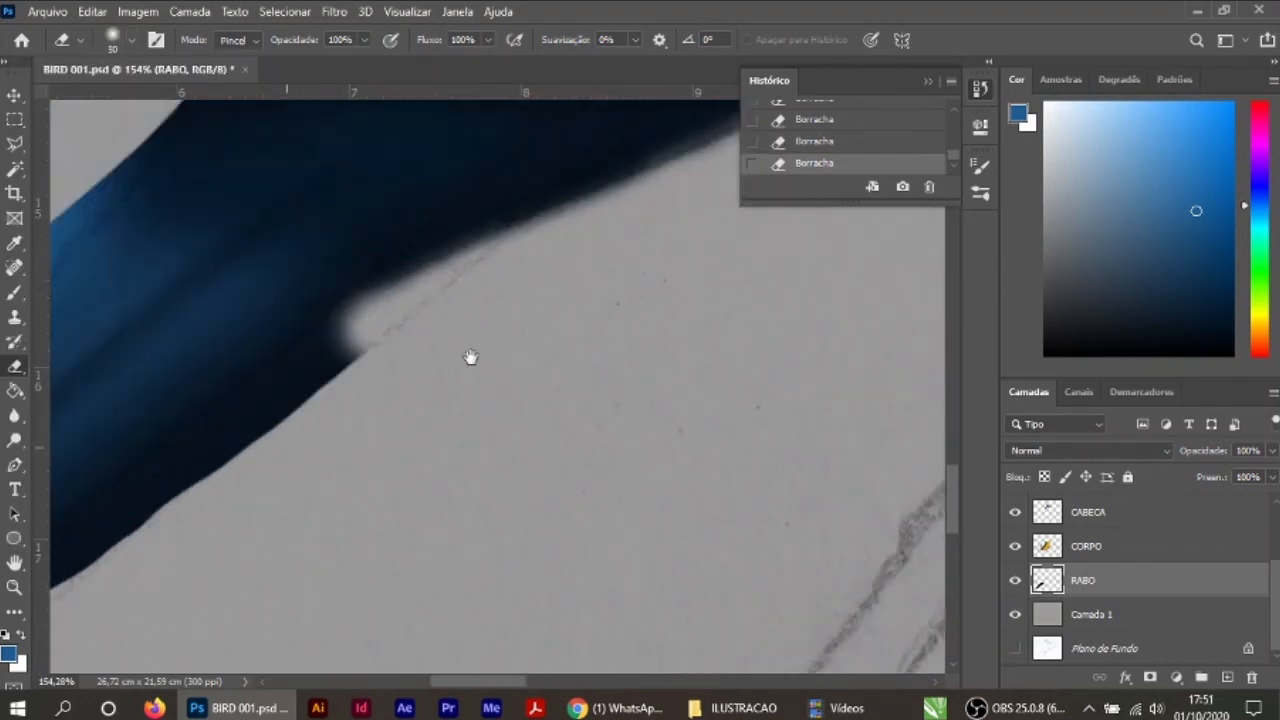
Step: Continue softly erasing the tail's lower edge down to the long feather's tip
{"action": "left_click_drag", "start_coordinate": [380, 322], "coordinate": [130, 542]}
{"action": "left_click_drag", "start_coordinate": [312, 504], "coordinate": [557, 334]}
{"action": "left_click_drag", "start_coordinate": [356, 345], "coordinate": [165, 514]}
{"action": "left_click_drag", "start_coordinate": [369, 446], "coordinate": [490, 281]}
{"action": "mouse_move", "coordinate": [288, 342]}
{"action": "left_mouse_down"}
{"action": "mouse_move", "coordinate": [70, 466]}
{"action": "mouse_move", "coordinate": [337, 520]}
{"action": "left_mouse_up"}
{"action": "left_click_drag", "start_coordinate": [402, 298], "coordinate": [308, 472]}
{"action": "left_click_drag", "start_coordinate": [340, 440], "coordinate": [434, 481]}
{"action": "left_click_drag", "start_coordinate": [528, 200], "coordinate": [503, 325]}
Step: Trim the tail's tip and upper edge with a soft eraser at 15 px and 40 px
{"action": "key", "text": "bracketleft"}
{"action": "key", "text": "bracketleft"}
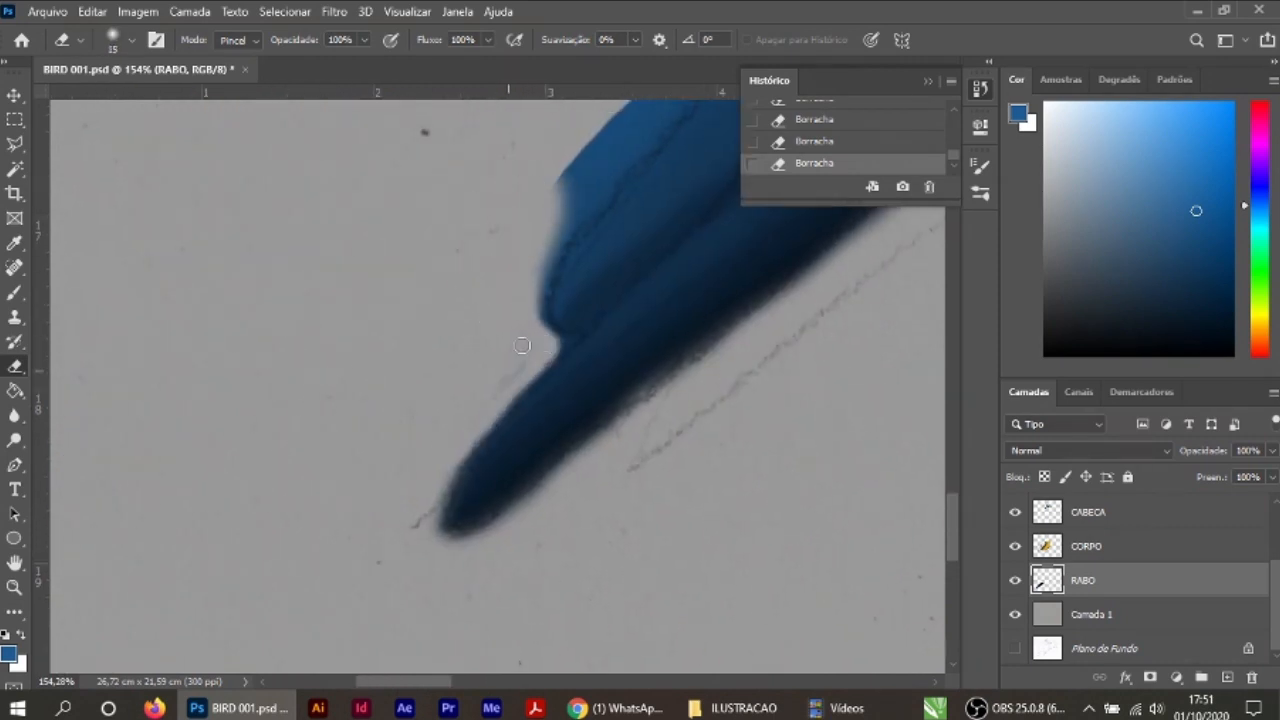
{"action": "left_click_drag", "start_coordinate": [589, 145], "coordinate": [540, 262]}
{"action": "left_click_drag", "start_coordinate": [505, 322], "coordinate": [343, 502]}
{"action": "mouse_move", "coordinate": [590, 180]}
{"action": "left_mouse_down"}
{"action": "mouse_move", "coordinate": [446, 314]}
{"action": "mouse_move", "coordinate": [274, 515]}
{"action": "left_mouse_up"}
{"action": "left_click_drag", "start_coordinate": [497, 310], "coordinate": [326, 454]}
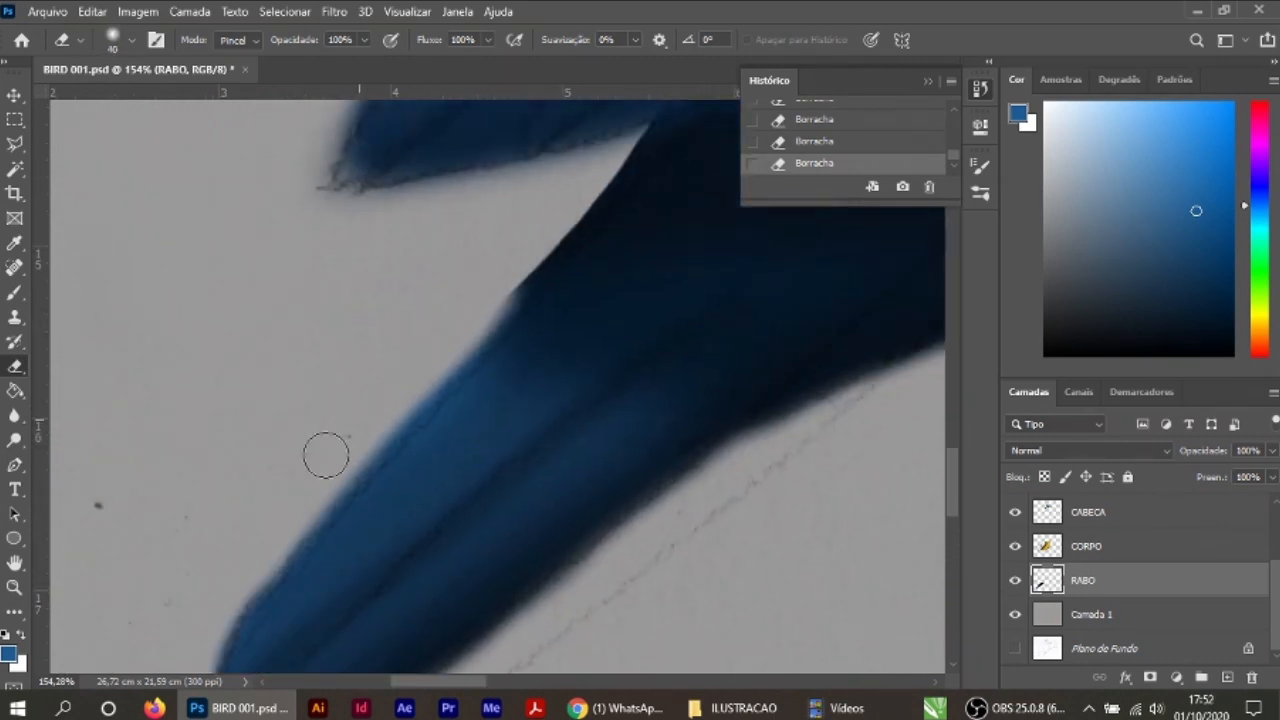
{"action": "left_click_drag", "start_coordinate": [618, 174], "coordinate": [492, 332]}
{"action": "left_click_drag", "start_coordinate": [472, 273], "coordinate": [343, 371]}
{"action": "key", "text": "ctrl+0"}
{"action": "key", "text": "v"}
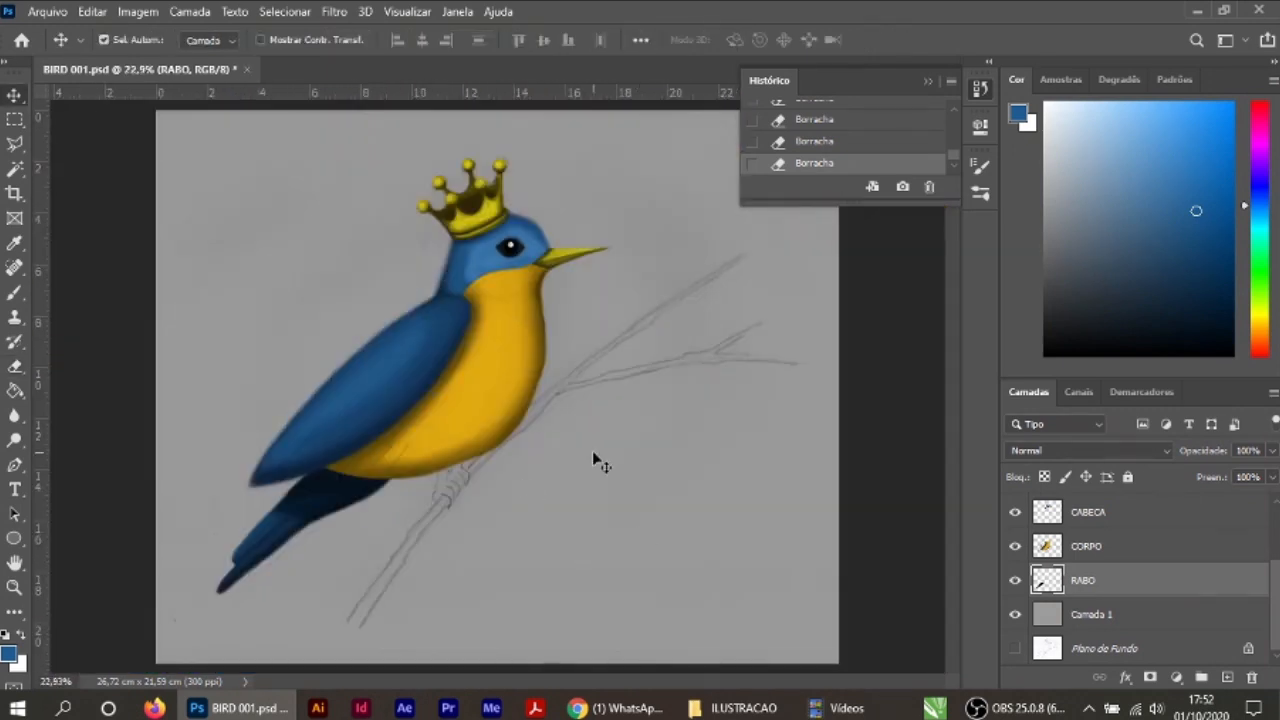
Step: Create a layer named PES above RABO, choose a brown and paint the base of the feet under the belly
{"action": "left_click", "coordinate": [1227, 678]}
{"action": "key", "text": "p"}
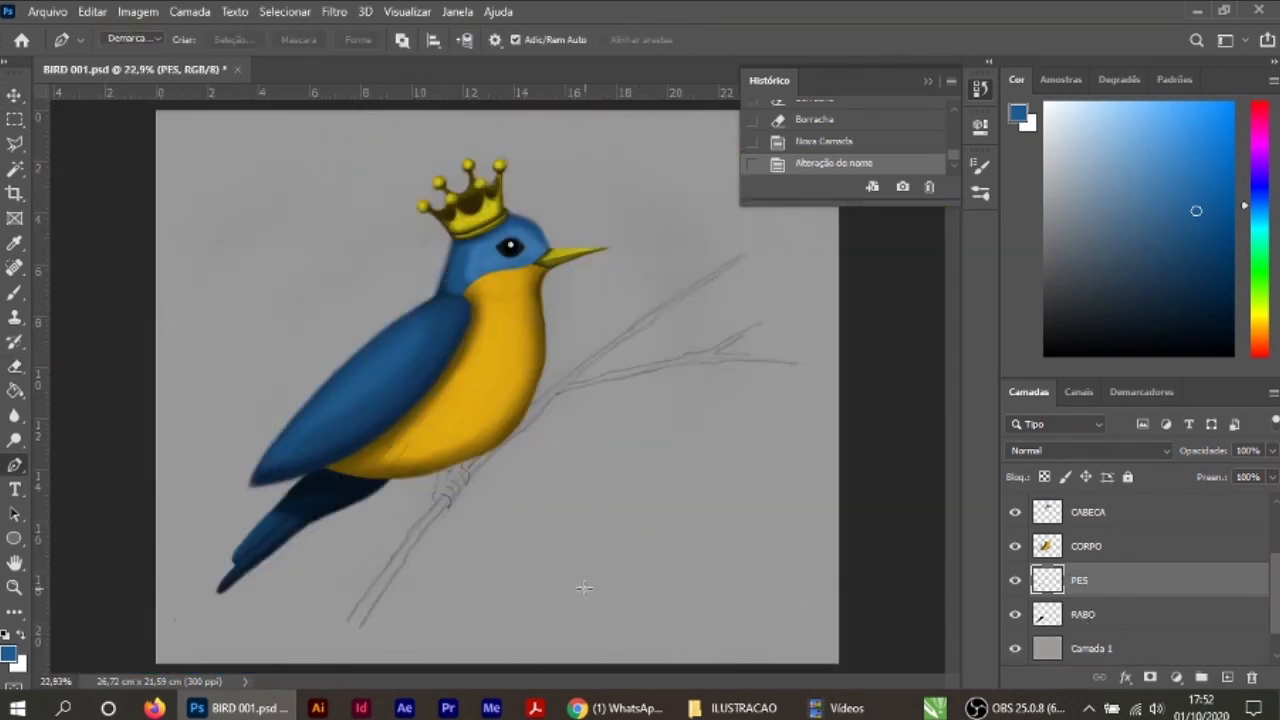
{"action": "scroll", "coordinate": [450, 501], "scroll_direction": "up", "scroll_amount": 20}
{"action": "left_click", "coordinate": [9, 654]}
{"action": "left_click", "coordinate": [640, 350]}
{"action": "left_click", "coordinate": [615, 326]}
{"action": "left_click", "coordinate": [817, 123]}
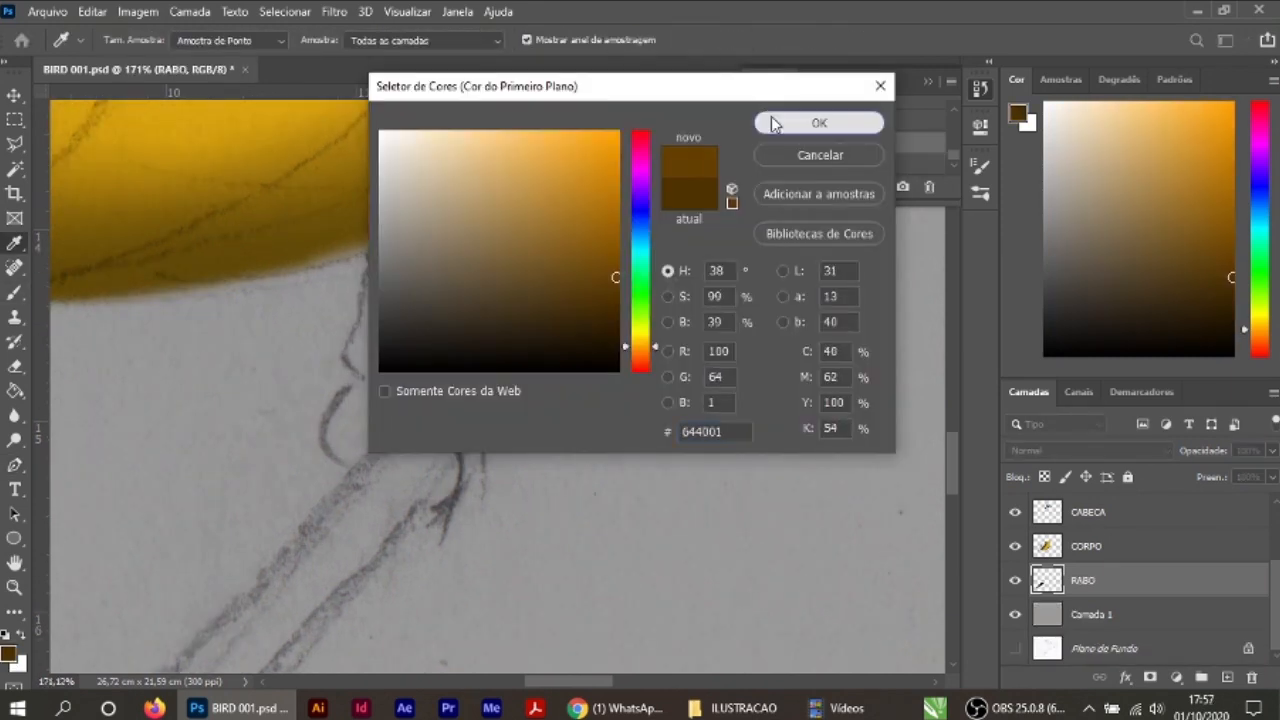
{"action": "left_click", "coordinate": [773, 124]}
{"action": "mouse_move", "coordinate": [520, 205]}
{"action": "left_mouse_down"}
{"action": "mouse_move", "coordinate": [489, 249]}
{"action": "mouse_move", "coordinate": [463, 514]}
{"action": "mouse_move", "coordinate": [397, 435]}
{"action": "left_mouse_up"}
Step: Choose a dark brown and brush soft shadows along the leg and toe lines with a soft 20 px brush
{"action": "left_click", "coordinate": [9, 654]}
{"action": "left_click", "coordinate": [614, 305]}
{"action": "key", "text": "Return"}
{"action": "left_click_drag", "start_coordinate": [372, 256], "coordinate": [358, 382]}
{"action": "key", "text": "ctrl+z"}
{"action": "left_click", "coordinate": [131, 42]}
{"action": "left_click", "coordinate": [75, 170]}
{"action": "mouse_move", "coordinate": [370, 255]}
{"action": "left_mouse_down"}
{"action": "mouse_move", "coordinate": [360, 379]}
{"action": "mouse_move", "coordinate": [447, 477]}
{"action": "mouse_move", "coordinate": [414, 378]}
{"action": "left_mouse_up"}
{"action": "left_click_drag", "start_coordinate": [486, 446], "coordinate": [446, 325]}
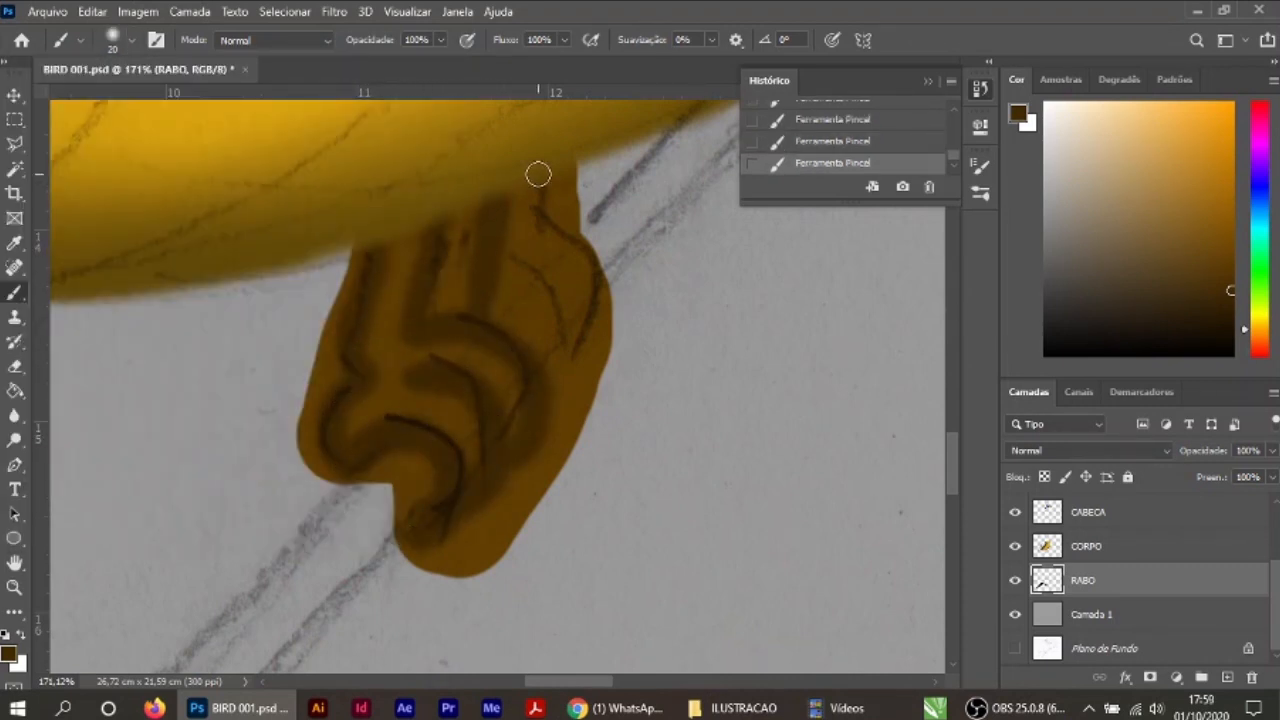
{"action": "left_click_drag", "start_coordinate": [538, 175], "coordinate": [589, 358]}
Step: Roughly erase the excess brown around the outside of the feet
{"action": "left_click", "coordinate": [15, 366]}
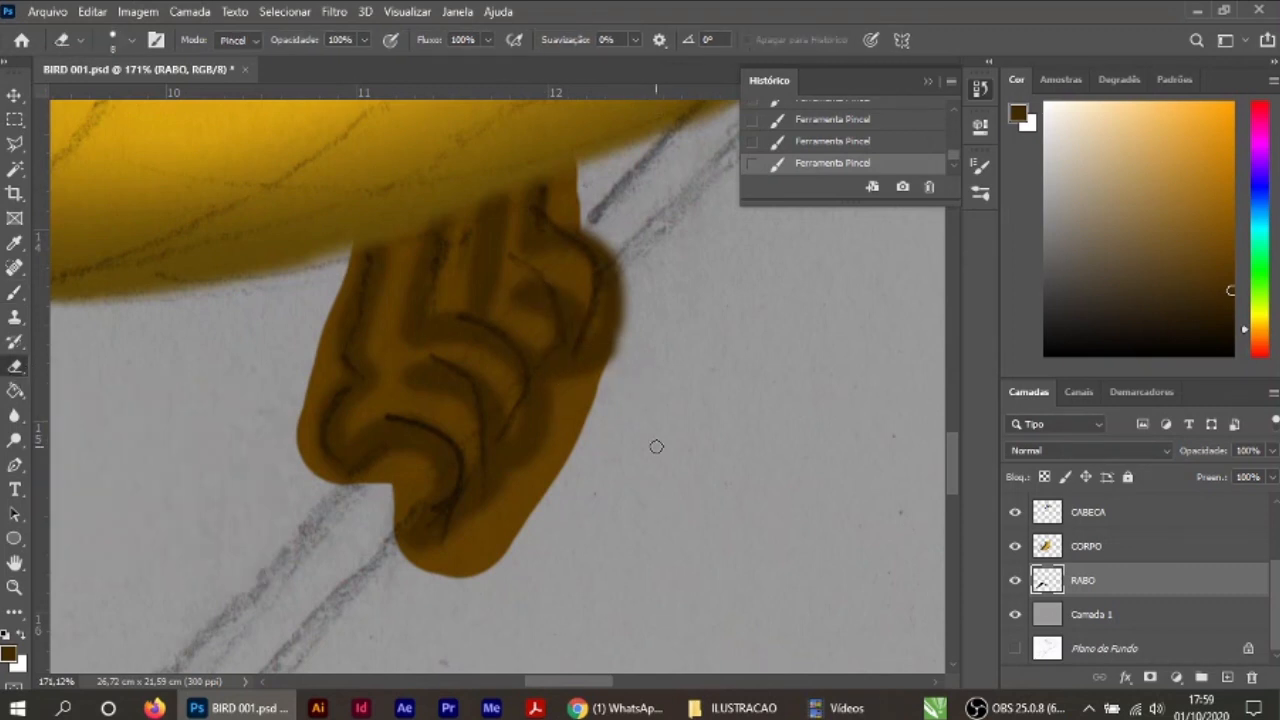
{"action": "mouse_move", "coordinate": [580, 411]}
{"action": "left_mouse_down"}
{"action": "mouse_move", "coordinate": [303, 474]}
{"action": "mouse_move", "coordinate": [330, 245]}
{"action": "left_mouse_up"}
{"action": "left_click_drag", "start_coordinate": [597, 170], "coordinate": [580, 215]}
{"action": "scroll", "coordinate": [642, 452], "scroll_direction": "up", "scroll_amount": 8}
{"action": "mouse_move", "coordinate": [560, 460]}
{"action": "left_mouse_down"}
{"action": "mouse_move", "coordinate": [729, 543]}
{"action": "mouse_move", "coordinate": [877, 592]}
{"action": "left_mouse_up"}
Step: Soften the 10 px eraser and trim the rear leg edge and the underside of the toes to the sketch
{"action": "key", "text": "shift+bracketleft"}
{"action": "key", "text": "shift+bracketleft"}
{"action": "key", "text": "shift+bracketleft"}
{"action": "key", "text": "shift+bracketleft"}
{"action": "mouse_move", "coordinate": [360, 208]}
{"action": "left_mouse_down"}
{"action": "mouse_move", "coordinate": [323, 489]}
{"action": "mouse_move", "coordinate": [303, 482]}
{"action": "left_mouse_up"}
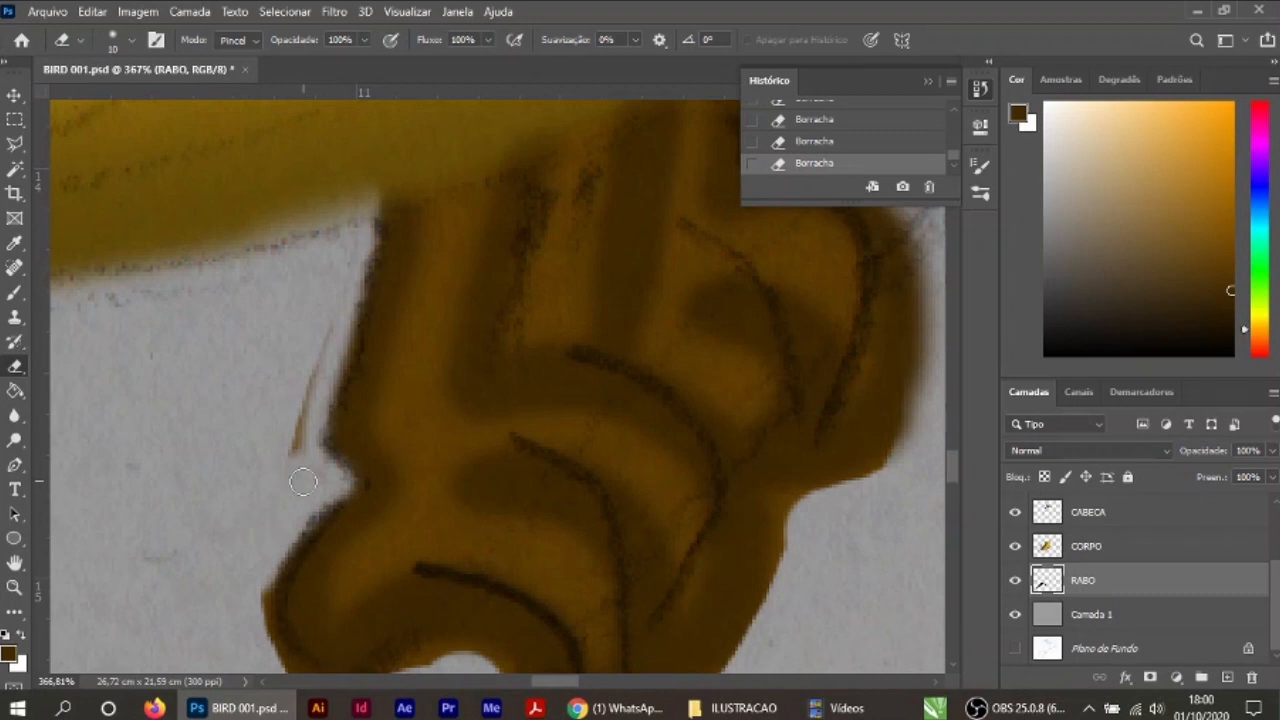
{"action": "left_click_drag", "start_coordinate": [275, 579], "coordinate": [272, 379]}
{"action": "mouse_move", "coordinate": [266, 400]}
{"action": "left_mouse_down"}
{"action": "mouse_move", "coordinate": [395, 470]}
{"action": "mouse_move", "coordinate": [470, 582]}
{"action": "mouse_move", "coordinate": [421, 424]}
{"action": "left_mouse_up"}
{"action": "mouse_move", "coordinate": [438, 512]}
{"action": "left_mouse_down"}
{"action": "mouse_move", "coordinate": [582, 468]}
{"action": "mouse_move", "coordinate": [681, 363]}
{"action": "mouse_move", "coordinate": [458, 602]}
{"action": "left_mouse_up"}
Step: Erase the excess brown along the front edges of the toes, following the sketch lines
{"action": "left_click_drag", "start_coordinate": [619, 311], "coordinate": [546, 503]}
{"action": "left_click_drag", "start_coordinate": [603, 374], "coordinate": [496, 494]}
{"action": "mouse_move", "coordinate": [499, 404]}
{"action": "left_mouse_down"}
{"action": "mouse_move", "coordinate": [538, 432]}
{"action": "mouse_move", "coordinate": [648, 190]}
{"action": "mouse_move", "coordinate": [620, 405]}
{"action": "mouse_move", "coordinate": [400, 580]}
{"action": "left_mouse_up"}
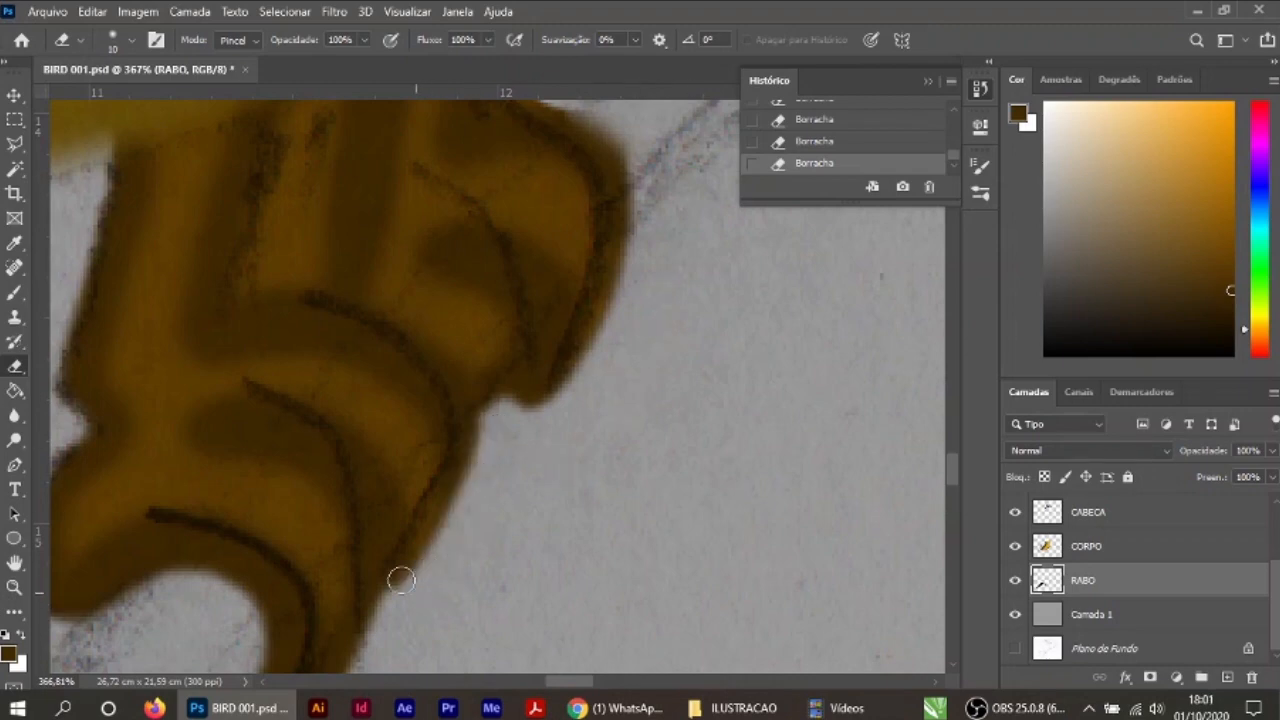
{"action": "left_click_drag", "start_coordinate": [577, 410], "coordinate": [614, 545]}
{"action": "left_click_drag", "start_coordinate": [540, 234], "coordinate": [651, 503]}
{"action": "scroll", "coordinate": [666, 586], "scroll_direction": "down", "scroll_amount": 8}
{"action": "scroll", "coordinate": [685, 576], "scroll_direction": "up", "scroll_amount": 5}
{"action": "mouse_move", "coordinate": [685, 576]}
{"action": "left_mouse_down"}
{"action": "mouse_move", "coordinate": [425, 544]}
{"action": "mouse_move", "coordinate": [616, 410]}
{"action": "left_mouse_up"}
Step: Smooth the painted feet with the Blur tool at 45 px
{"action": "scroll", "coordinate": [616, 410], "scroll_direction": "up", "scroll_amount": 3}
{"action": "left_click", "coordinate": [14, 415]}
{"action": "left_click_drag", "start_coordinate": [396, 545], "coordinate": [343, 374]}
{"action": "scroll", "coordinate": [557, 523], "scroll_direction": "down", "scroll_amount": 10}
{"action": "scroll", "coordinate": [482, 472], "scroll_direction": "up", "scroll_amount": 3}
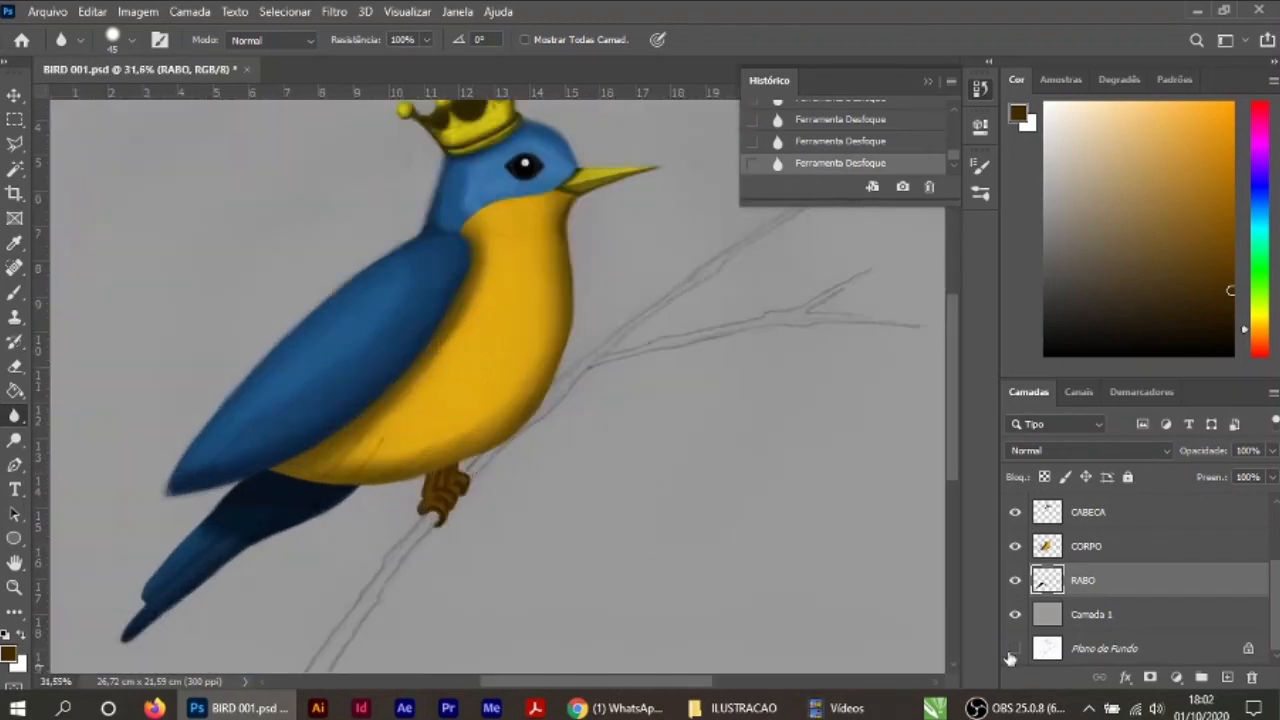
Step: Create a layer named GALHO above RABO
{"action": "left_click", "coordinate": [1227, 677]}
{"action": "double_click", "coordinate": [1091, 580]}
{"action": "type", "text": "GALHO"}
{"action": "key", "text": "Return"}
{"action": "scroll", "coordinate": [620, 538], "scroll_direction": "down", "scroll_amount": 4}
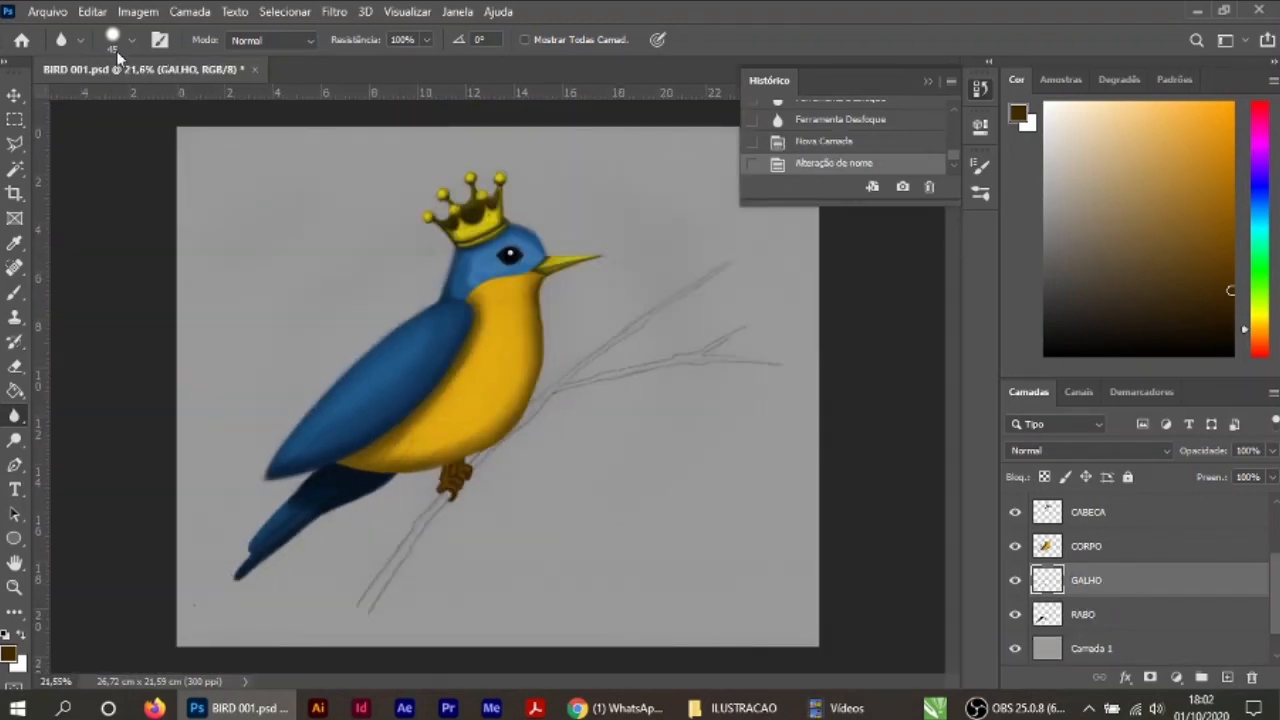
Step: Start saving a copy of the illustration in JPEG format in the ILUSTRACAO folder
{"action": "left_click", "coordinate": [50, 12]}
{"action": "mouse_move", "coordinate": [116, 286]}
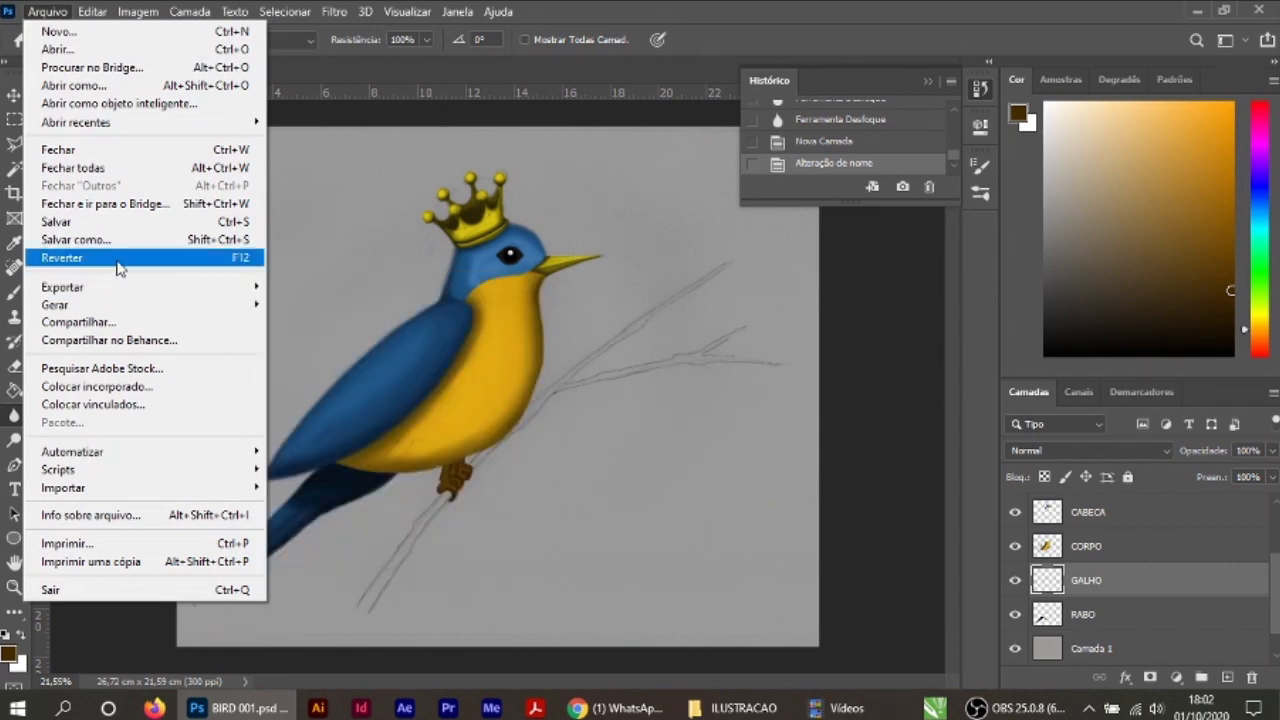
{"action": "left_click", "coordinate": [110, 240]}
{"action": "left_click", "coordinate": [364, 387]}
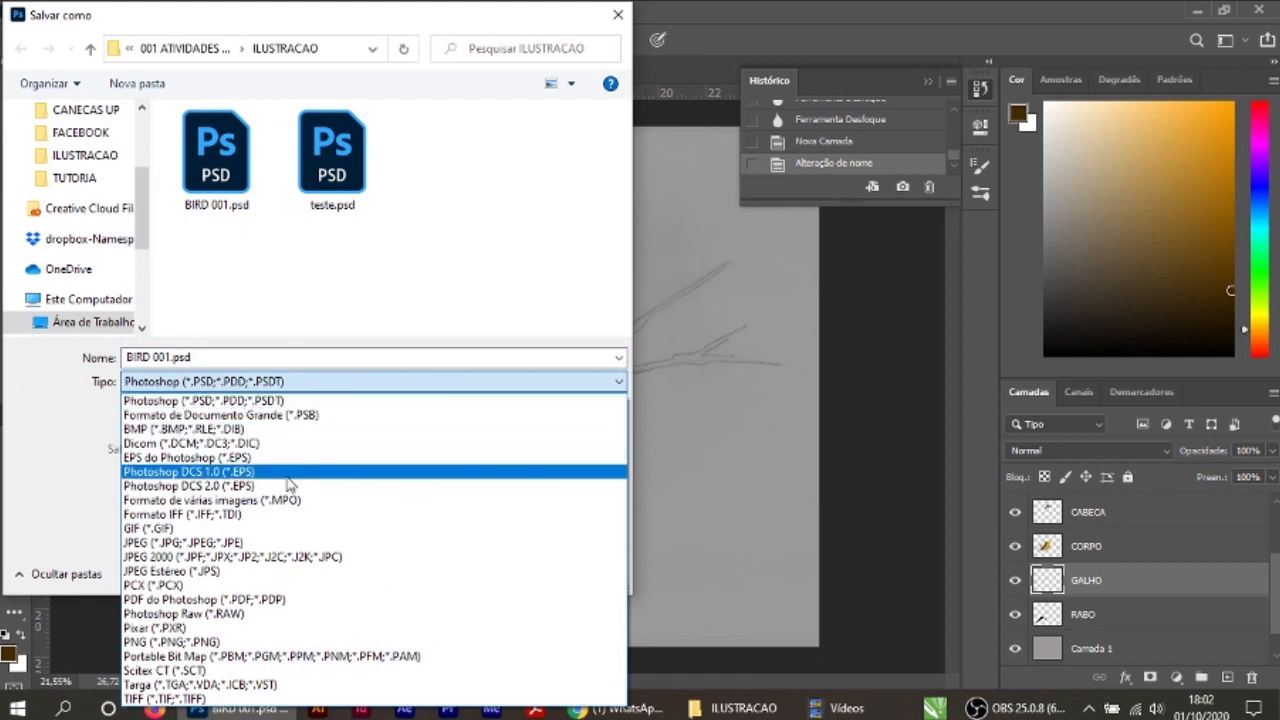
{"action": "left_click", "coordinate": [228, 543]}
Step: Name the copy PASSARINHO 3.jpg and save it at maximum quality 12 with the progressive format
{"action": "left_click", "coordinate": [213, 357]}
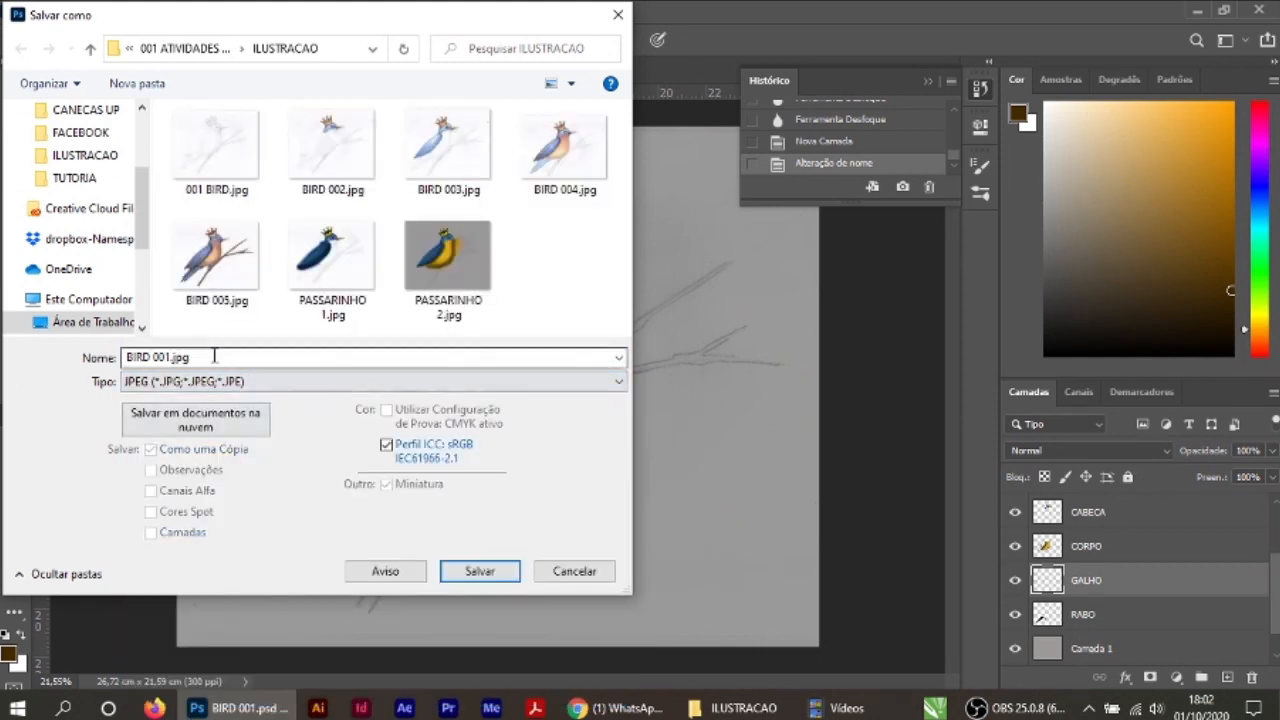
{"action": "left_click", "coordinate": [450, 285]}
{"action": "left_click", "coordinate": [206, 357]}
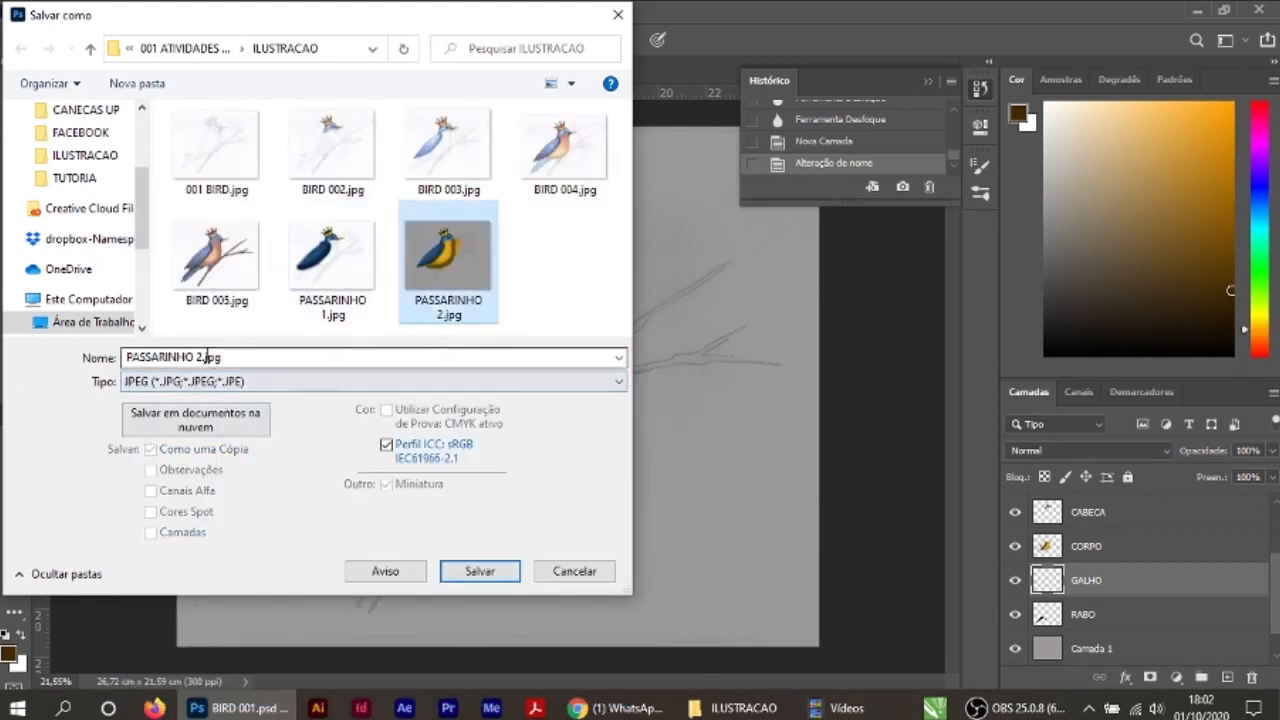
{"action": "key", "text": "ctrl+a"}
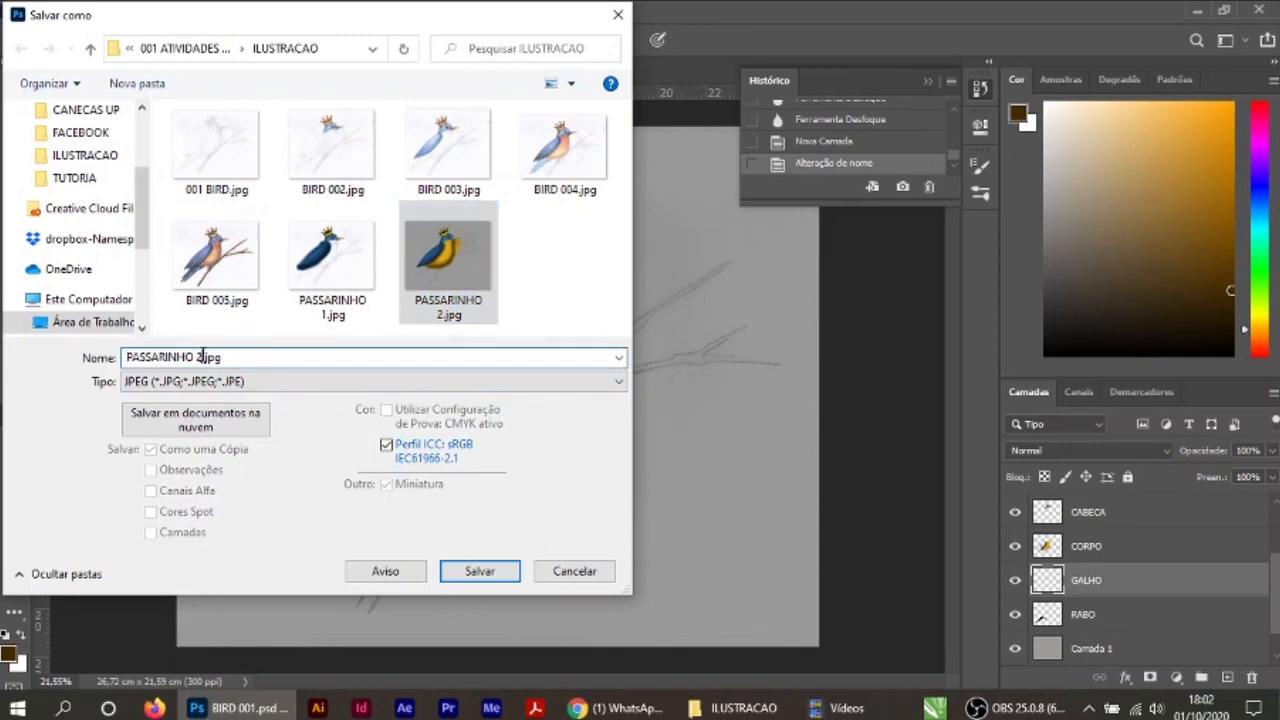
{"action": "key", "text": "BackSpace"}
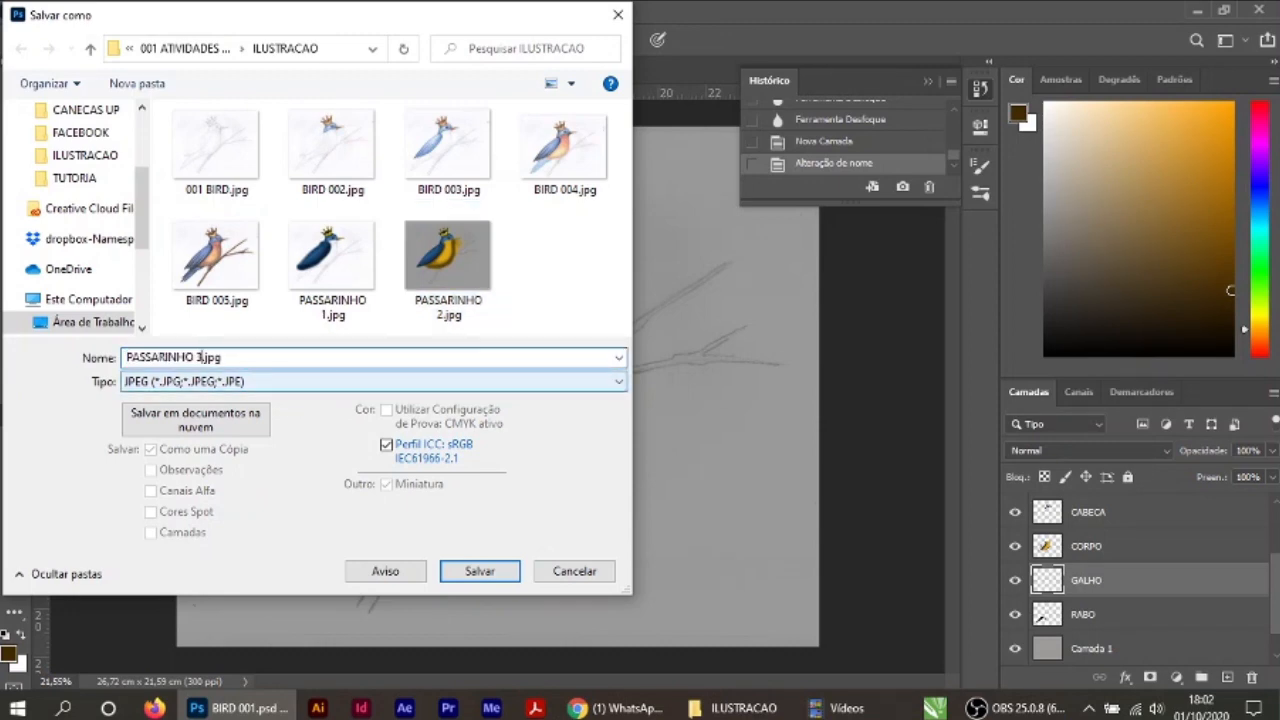
{"action": "left_click", "coordinate": [460, 572]}
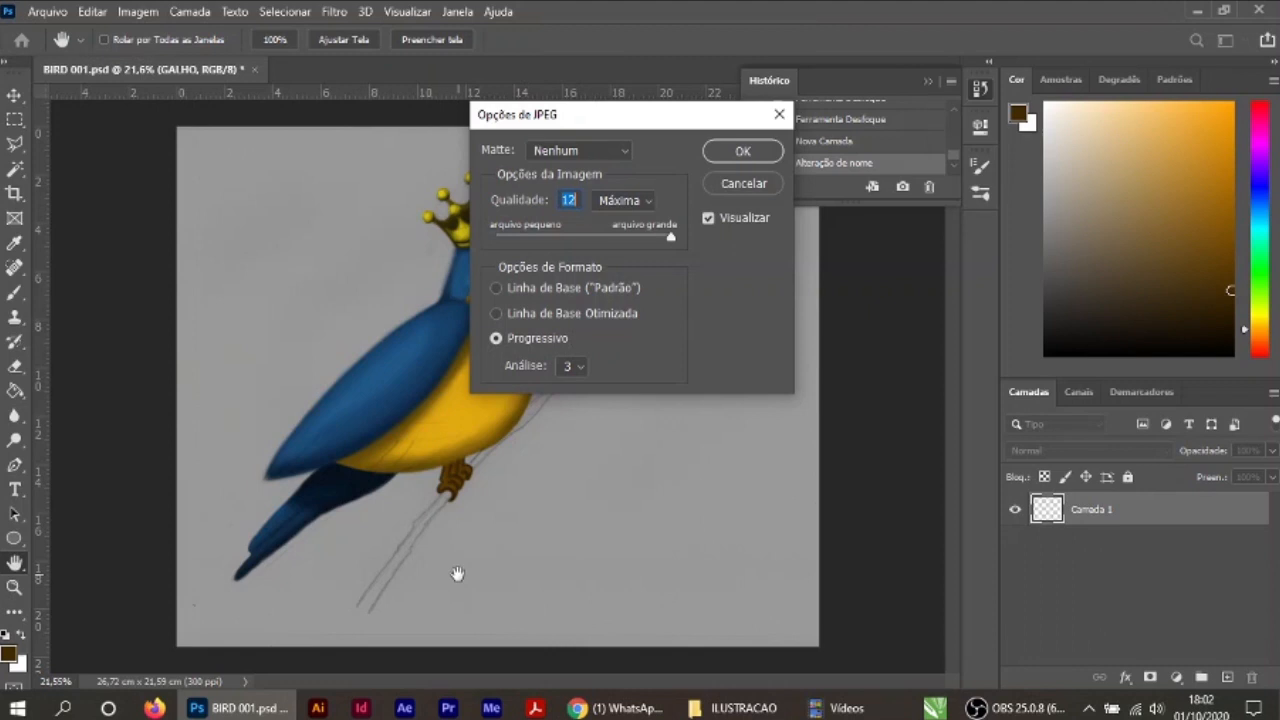
{"action": "left_click", "coordinate": [748, 156]}
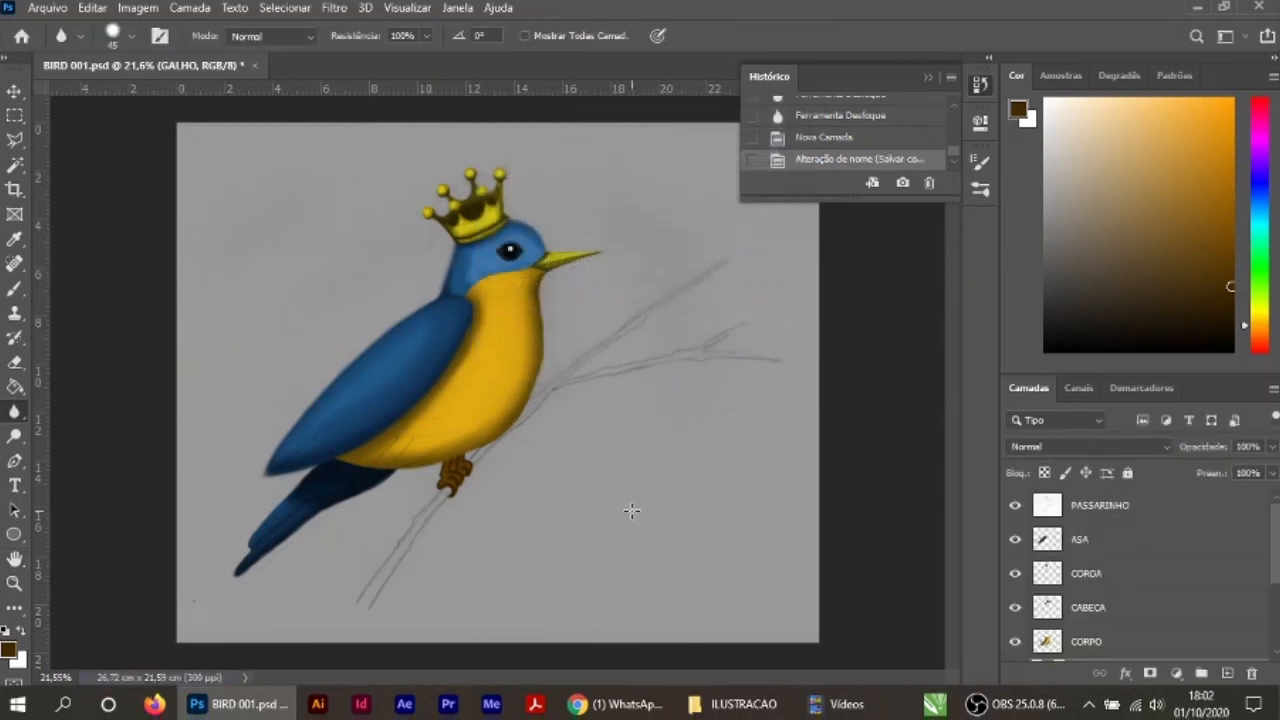
Step: Move the GALHO layer below RABO in the layer stack
{"action": "left_click_drag", "start_coordinate": [1276, 535], "coordinate": [1276, 587]}
{"action": "scroll", "coordinate": [455, 503], "scroll_direction": "up", "scroll_amount": 4}
{"action": "scroll", "coordinate": [423, 463], "scroll_direction": "down", "scroll_amount": 3}
{"action": "left_click_drag", "start_coordinate": [1088, 564], "coordinate": [1088, 612]}
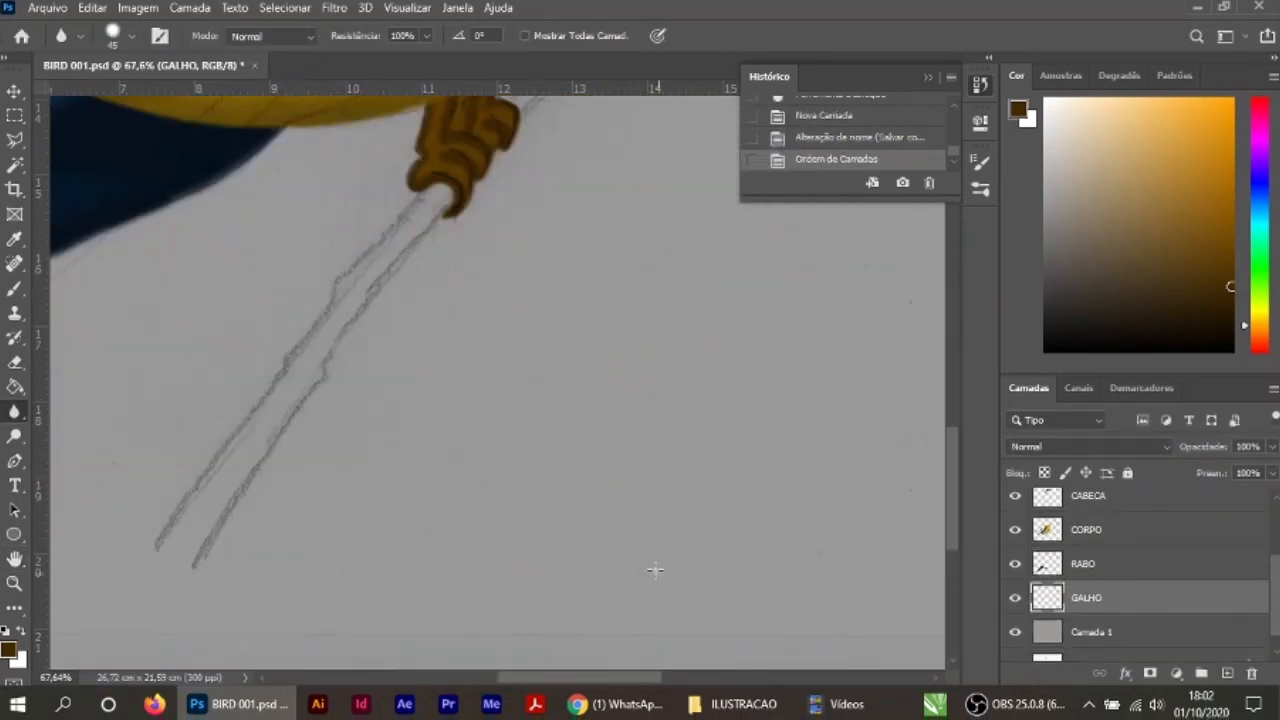
Step: Choose a mustard yellow and paint the branch and its twigs with a hard 80 px brush
{"action": "left_click", "coordinate": [11, 651]}
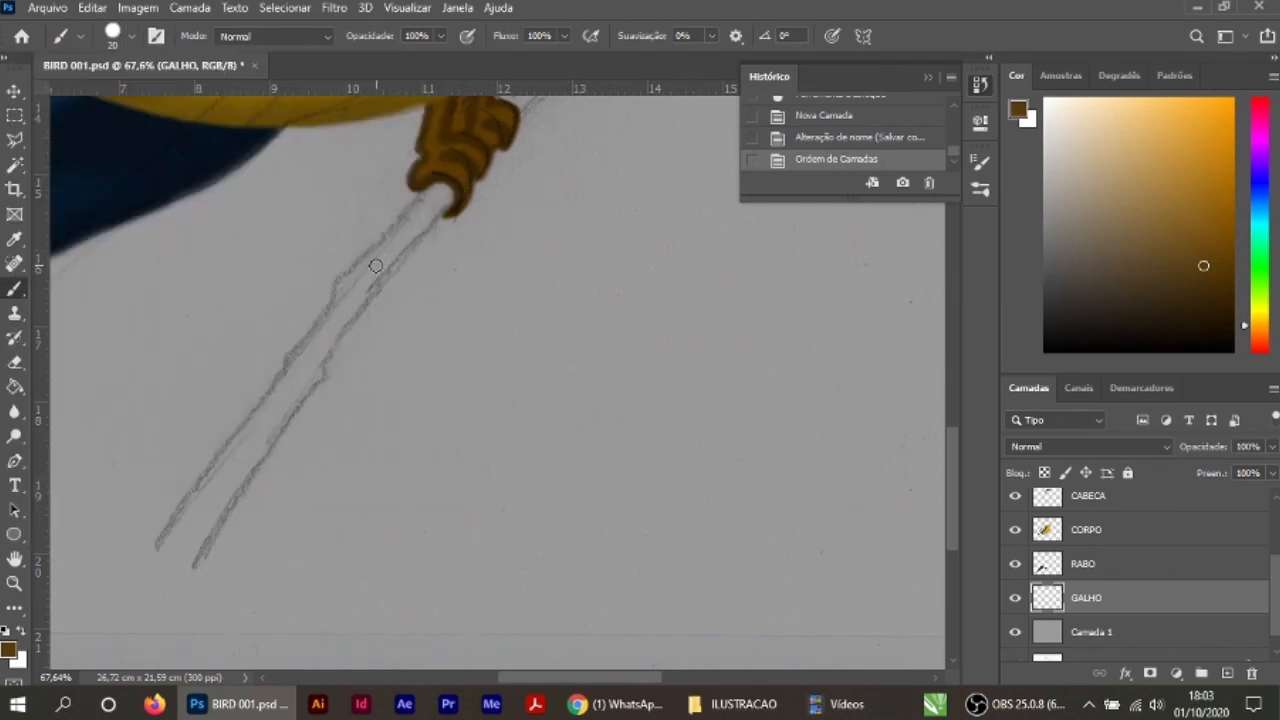
{"action": "left_click_drag", "start_coordinate": [374, 263], "coordinate": [290, 540]}
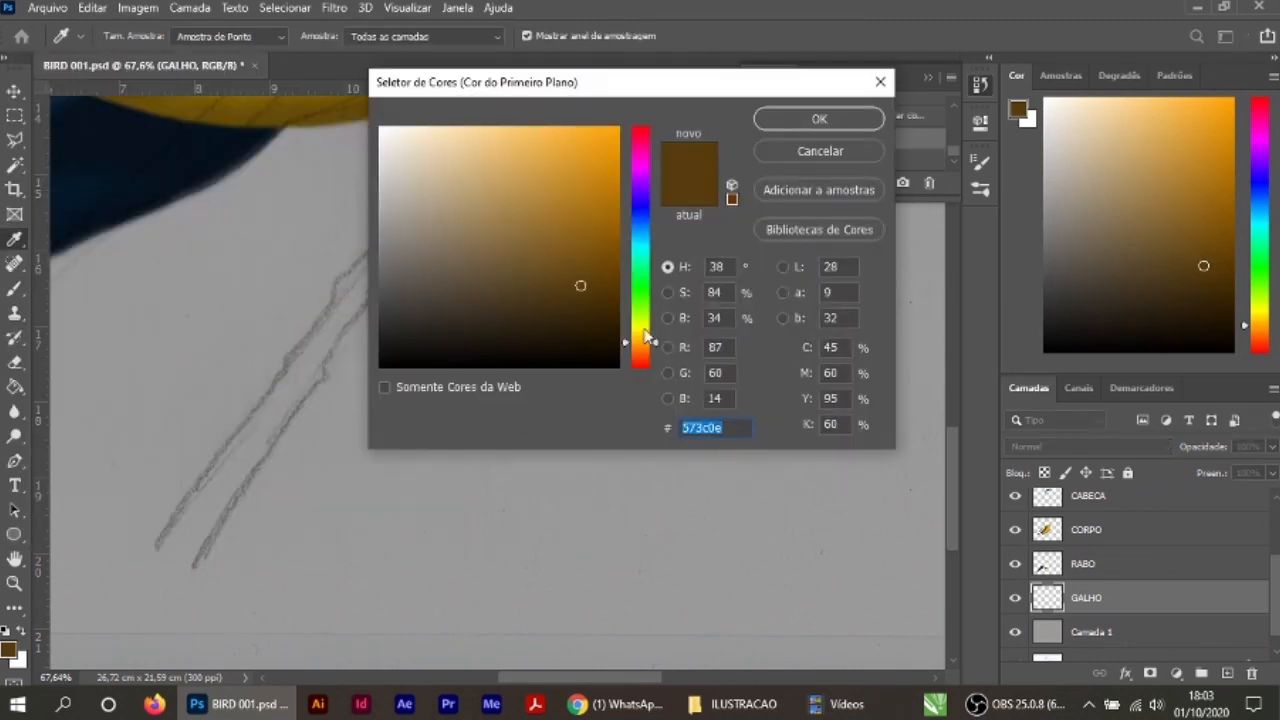
{"action": "left_click_drag", "start_coordinate": [645, 337], "coordinate": [645, 327]}
{"action": "left_click", "coordinate": [612, 216]}
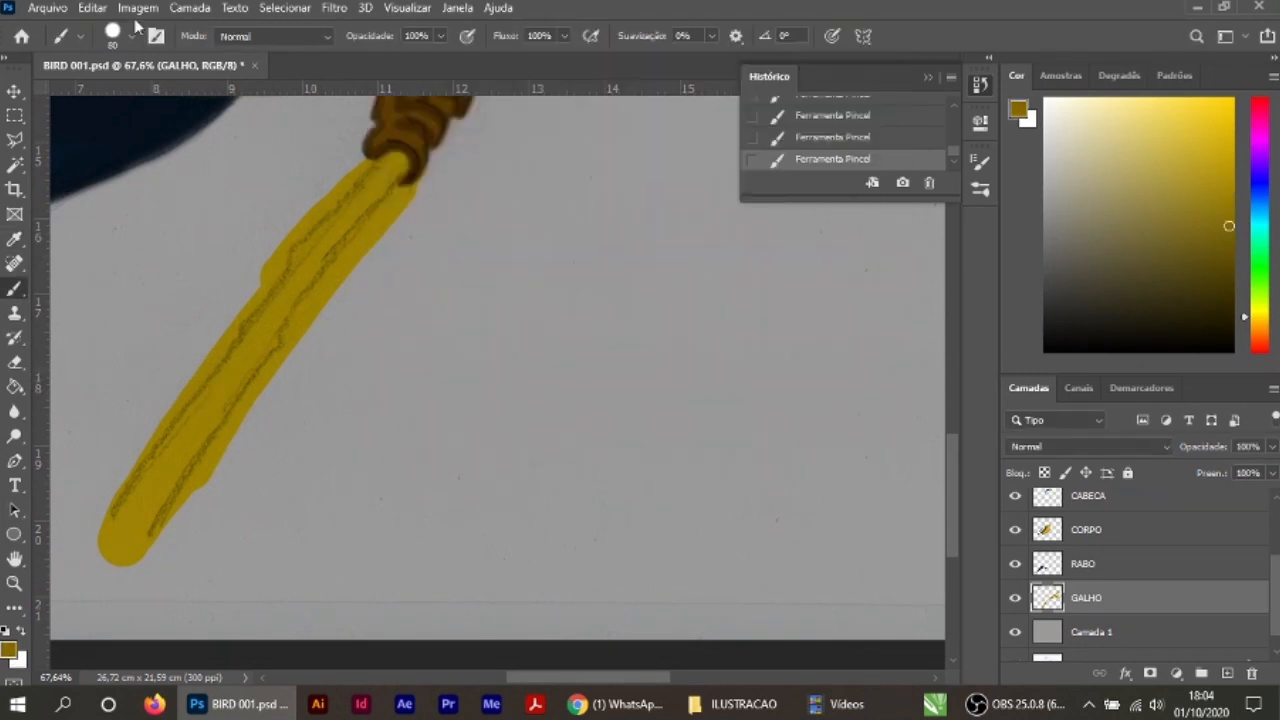
Step: Switch to a soft 80 px brush and shade the edges of the lower branch with a darker mustard
{"action": "left_click", "coordinate": [131, 36]}
{"action": "left_click", "coordinate": [62, 240]}
{"action": "left_click", "coordinate": [564, 335]}
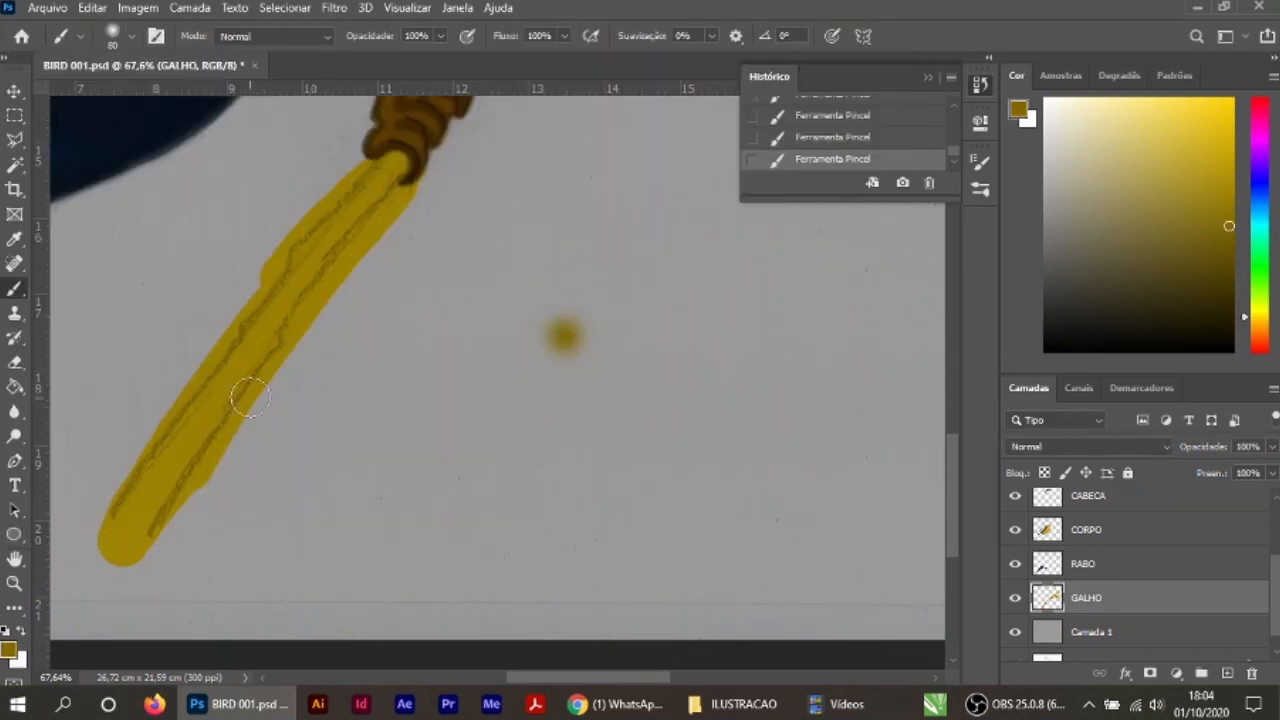
{"action": "mouse_move", "coordinate": [243, 394]}
{"action": "left_mouse_down"}
{"action": "mouse_move", "coordinate": [304, 311]}
{"action": "mouse_move", "coordinate": [306, 228]}
{"action": "mouse_move", "coordinate": [102, 525]}
{"action": "left_mouse_up"}
{"action": "left_click_drag", "start_coordinate": [621, 129], "coordinate": [454, 371]}
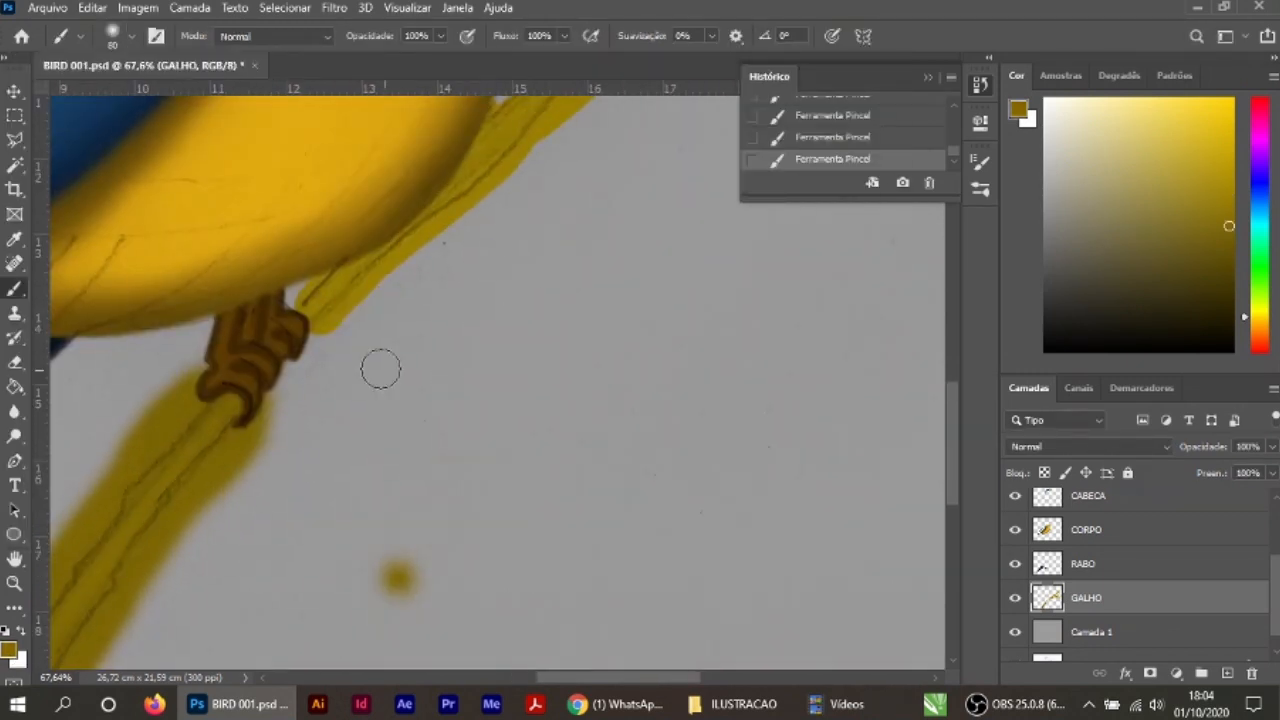
{"action": "left_click_drag", "start_coordinate": [306, 358], "coordinate": [384, 290]}
Step: Choose a slightly darker mustard and shade the branch section rising from the feet past the belly
{"action": "left_click", "coordinate": [9, 650]}
{"action": "left_click", "coordinate": [598, 276]}
{"action": "left_click", "coordinate": [808, 123]}
{"action": "left_click_drag", "start_coordinate": [312, 318], "coordinate": [502, 182]}
{"action": "left_click_drag", "start_coordinate": [509, 256], "coordinate": [416, 382]}
{"action": "left_click", "coordinate": [154, 551], "text": "alt"}
{"action": "mouse_move", "coordinate": [404, 296]}
{"action": "left_mouse_down"}
{"action": "mouse_move", "coordinate": [672, 182]}
{"action": "mouse_move", "coordinate": [490, 170]}
{"action": "left_mouse_up"}
{"action": "left_click_drag", "start_coordinate": [560, 130], "coordinate": [439, 356]}
Step: Shade the upper branch and the side twigs with soft dark mustard strokes, then reduce the brush to 40 px
{"action": "left_click_drag", "start_coordinate": [372, 380], "coordinate": [720, 120]}
{"action": "mouse_move", "coordinate": [411, 395]}
{"action": "left_mouse_down"}
{"action": "mouse_move", "coordinate": [640, 240]}
{"action": "mouse_move", "coordinate": [442, 400]}
{"action": "left_mouse_up"}
{"action": "left_click_drag", "start_coordinate": [480, 366], "coordinate": [722, 190]}
{"action": "left_click_drag", "start_coordinate": [574, 420], "coordinate": [509, 332]}
{"action": "mouse_move", "coordinate": [310, 452]}
{"action": "left_mouse_down"}
{"action": "mouse_move", "coordinate": [509, 417]}
{"action": "mouse_move", "coordinate": [858, 408]}
{"action": "left_mouse_up"}
{"action": "left_click_drag", "start_coordinate": [642, 340], "coordinate": [730, 300]}
{"action": "key", "text": "bracketleft"}
{"action": "key", "text": "bracketleft"}
{"action": "key", "text": "bracketleft"}
{"action": "key", "text": "bracketleft"}
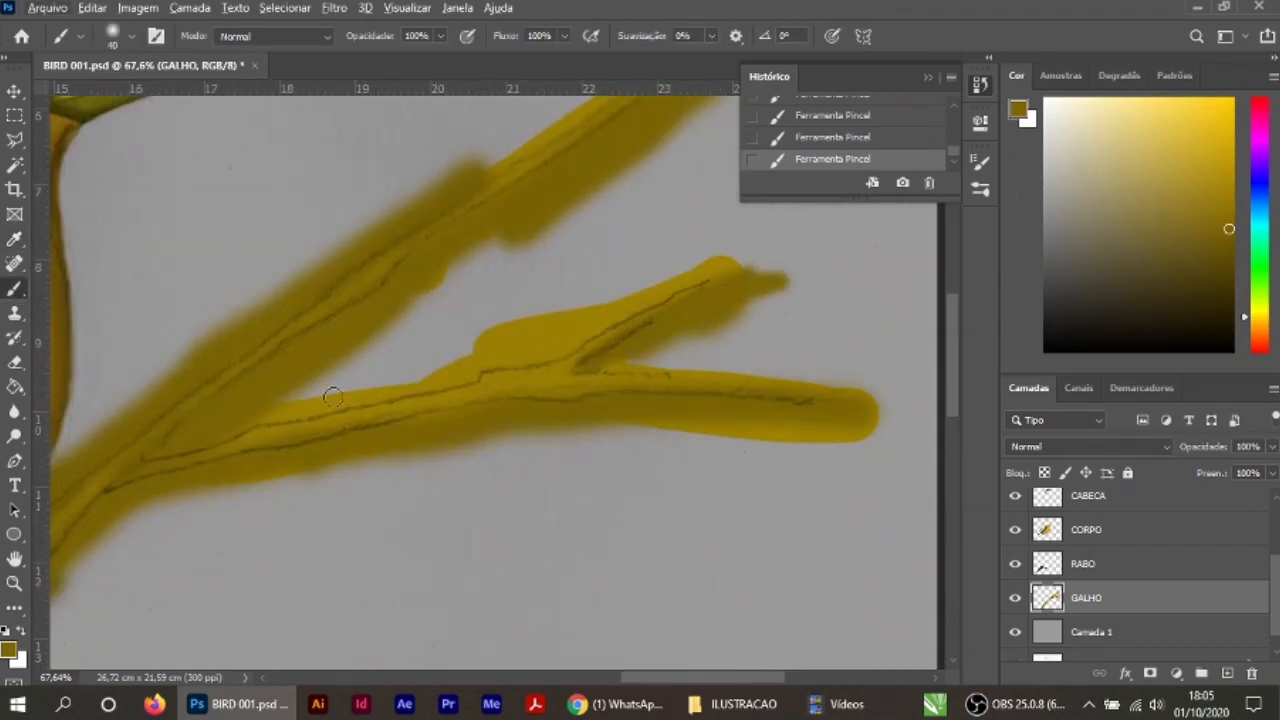
{"action": "scroll", "coordinate": [394, 508], "scroll_direction": "down", "scroll_amount": 11}
{"action": "key", "text": "v"}
{"action": "left_click_drag", "start_coordinate": [394, 508], "coordinate": [650, 400]}
{"action": "left_click_drag", "start_coordinate": [520, 580], "coordinate": [574, 606]}
{"action": "key", "text": "ctrl+z"}
Step: Select the GALHO layer, erase the stray mustard dot with a hard 125 px eraser, and undo the stroke along the branch
{"action": "scroll", "coordinate": [460, 640], "scroll_direction": "up", "scroll_amount": 13}
{"action": "left_click_drag", "start_coordinate": [394, 510], "coordinate": [418, 475]}
{"action": "key", "text": "e"}
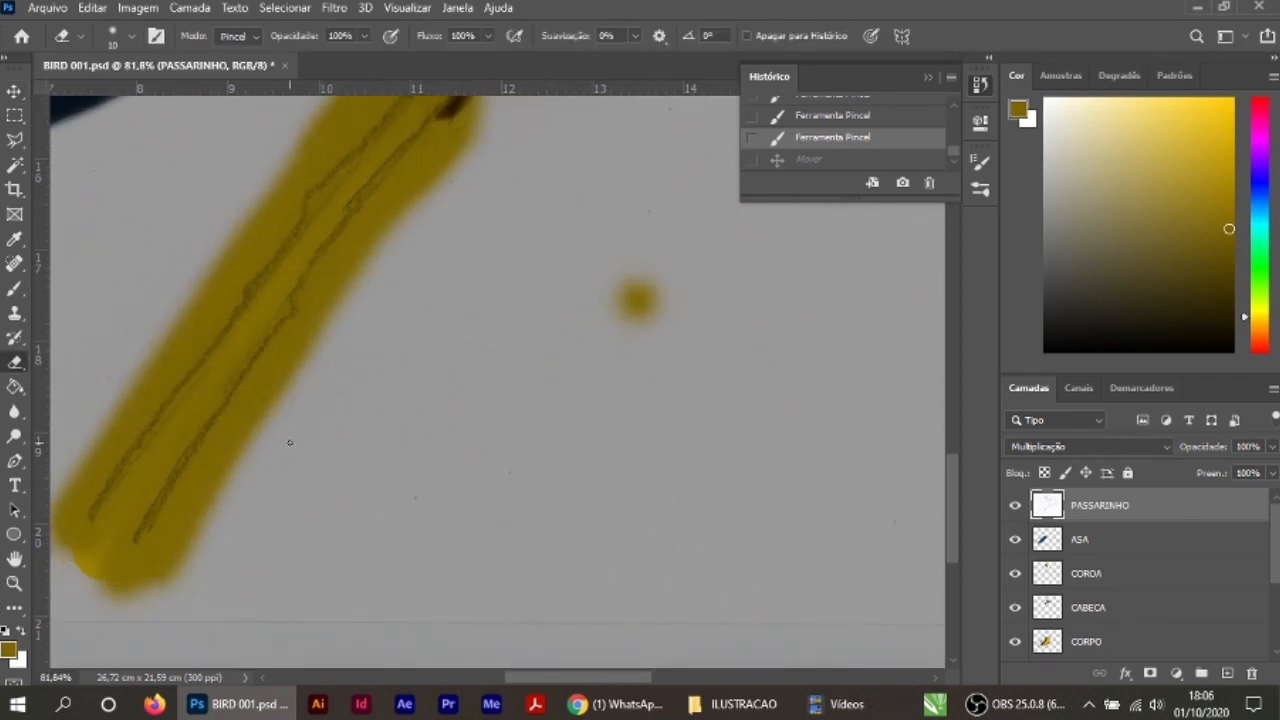
{"action": "left_click", "coordinate": [131, 36]}
{"action": "left_click", "coordinate": [134, 300]}
{"action": "scroll", "coordinate": [1120, 580], "scroll_direction": "down", "scroll_amount": 4}
{"action": "left_click", "coordinate": [1087, 576]}
{"action": "left_click", "coordinate": [640, 301]}
{"action": "left_click_drag", "start_coordinate": [510, 168], "coordinate": [409, 226]}
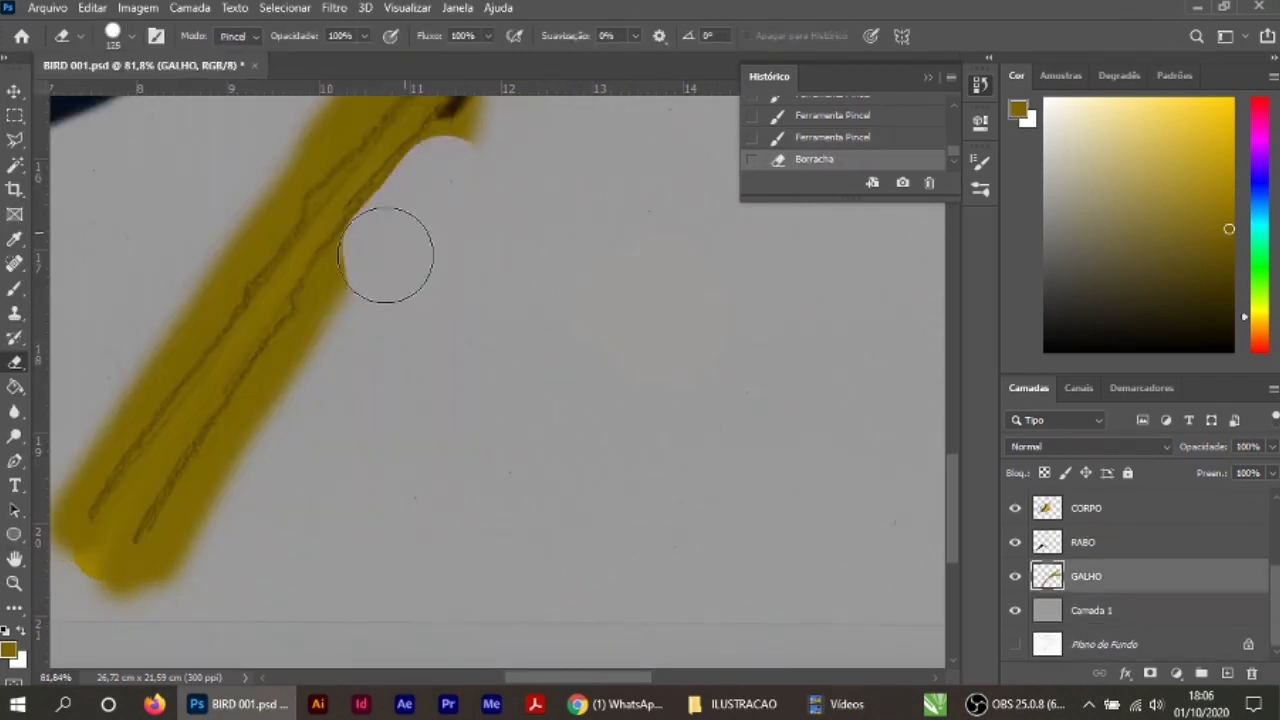
{"action": "key", "text": "ctrl+z"}
Step: Erase the excess mustard along the lower branch's underside and around its end
{"action": "left_click_drag", "start_coordinate": [284, 482], "coordinate": [207, 567]}
{"action": "left_click_drag", "start_coordinate": [340, 355], "coordinate": [197, 573]}
{"action": "left_click_drag", "start_coordinate": [197, 573], "coordinate": [60, 579]}
{"action": "left_click_drag", "start_coordinate": [345, 320], "coordinate": [485, 145]}
{"action": "left_click", "coordinate": [500, 150], "text": "alt"}
{"action": "left_click", "coordinate": [672, 286]}
Step: Trim both sides of the lower branch to the sketch lines with the hard 125 px eraser
{"action": "left_click_drag", "start_coordinate": [560, 190], "coordinate": [528, 403]}
{"action": "mouse_move", "coordinate": [655, 145]}
{"action": "left_mouse_down"}
{"action": "mouse_move", "coordinate": [520, 260]}
{"action": "mouse_move", "coordinate": [313, 563]}
{"action": "left_mouse_up"}
{"action": "left_click_drag", "start_coordinate": [325, 262], "coordinate": [215, 410]}
{"action": "left_click_drag", "start_coordinate": [388, 459], "coordinate": [515, 298]}
{"action": "left_click_drag", "start_coordinate": [260, 400], "coordinate": [106, 572]}
{"action": "left_click_drag", "start_coordinate": [345, 300], "coordinate": [325, 373]}
{"action": "left_click_drag", "start_coordinate": [329, 318], "coordinate": [177, 507]}
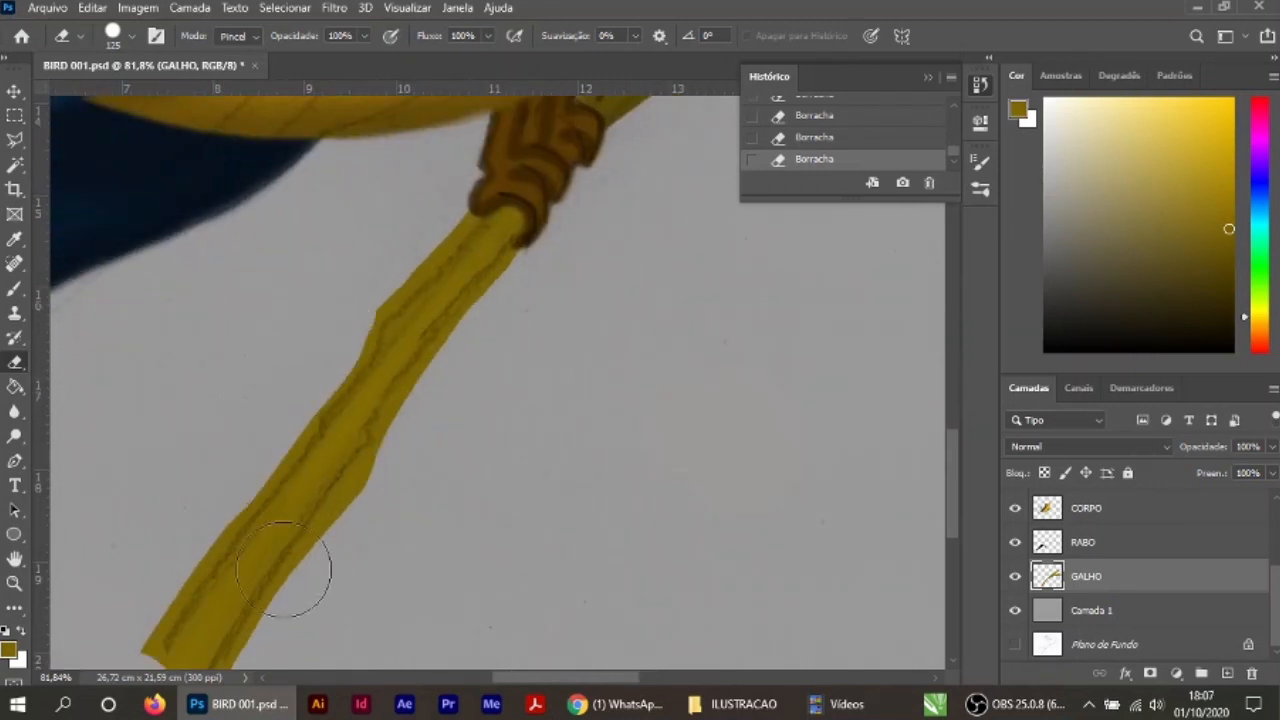
{"action": "left_click_drag", "start_coordinate": [410, 322], "coordinate": [235, 530]}
Step: Erase the excess mustard along the branch section above the feet and the upper diagonal branch
{"action": "mouse_move", "coordinate": [668, 234]}
{"action": "left_mouse_down"}
{"action": "mouse_move", "coordinate": [509, 349]}
{"action": "mouse_move", "coordinate": [453, 360]}
{"action": "left_mouse_up"}
{"action": "left_click_drag", "start_coordinate": [640, 200], "coordinate": [460, 337]}
{"action": "left_click_drag", "start_coordinate": [580, 255], "coordinate": [428, 421]}
{"action": "left_click_drag", "start_coordinate": [514, 120], "coordinate": [462, 174]}
{"action": "left_click_drag", "start_coordinate": [620, 230], "coordinate": [403, 437]}
{"action": "left_click_drag", "start_coordinate": [430, 428], "coordinate": [872, 345]}
{"action": "mouse_move", "coordinate": [510, 115]}
{"action": "left_mouse_down"}
{"action": "mouse_move", "coordinate": [278, 303]}
{"action": "mouse_move", "coordinate": [588, 108]}
{"action": "left_mouse_up"}
{"action": "left_click_drag", "start_coordinate": [610, 200], "coordinate": [437, 351]}
{"action": "left_click_drag", "start_coordinate": [590, 106], "coordinate": [386, 231]}
Step: Continue erasing the mustard outside the outlines of the upper branch and side twigs
{"action": "left_click_drag", "start_coordinate": [425, 215], "coordinate": [595, 115]}
{"action": "left_click_drag", "start_coordinate": [713, 230], "coordinate": [521, 354]}
{"action": "mouse_move", "coordinate": [530, 350]}
{"action": "left_mouse_down"}
{"action": "mouse_move", "coordinate": [753, 296]}
{"action": "mouse_move", "coordinate": [423, 426]}
{"action": "left_mouse_up"}
{"action": "left_click_drag", "start_coordinate": [620, 208], "coordinate": [395, 326]}
{"action": "left_click_drag", "start_coordinate": [667, 360], "coordinate": [560, 412]}
{"action": "left_click_drag", "start_coordinate": [715, 475], "coordinate": [670, 488]}
{"action": "left_click_drag", "start_coordinate": [496, 655], "coordinate": [838, 656]}
{"action": "left_click_drag", "start_coordinate": [300, 594], "coordinate": [640, 200]}
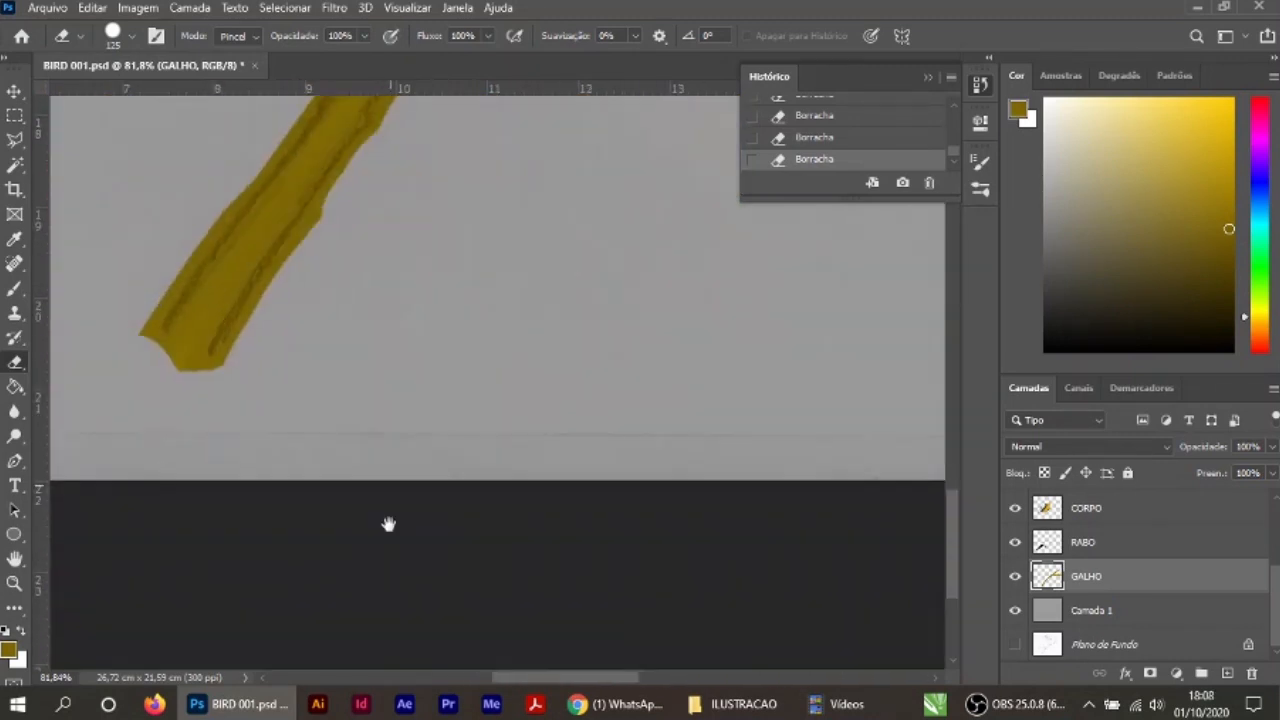
Step: Refine both edges of the lower branch from its cut end upward with a soft 50 px eraser
{"action": "left_click_drag", "start_coordinate": [389, 526], "coordinate": [464, 680]}
{"action": "left_click", "coordinate": [131, 36]}
{"action": "scroll", "coordinate": [382, 490], "scroll_direction": "up", "scroll_amount": 8}
{"action": "key", "text": "bracketleft"}
{"action": "key", "text": "bracketleft"}
{"action": "key", "text": "bracketleft"}
{"action": "key", "text": "bracketleft"}
{"action": "key", "text": "bracketleft"}
{"action": "key", "text": "bracketleft"}
{"action": "left_click_drag", "start_coordinate": [398, 252], "coordinate": [208, 518]}
{"action": "left_click_drag", "start_coordinate": [430, 162], "coordinate": [418, 205]}
{"action": "mouse_move", "coordinate": [236, 198]}
{"action": "left_mouse_down"}
{"action": "mouse_move", "coordinate": [166, 257]}
{"action": "mouse_move", "coordinate": [66, 455]}
{"action": "left_mouse_up"}
{"action": "left_click_drag", "start_coordinate": [477, 297], "coordinate": [406, 521]}
{"action": "mouse_move", "coordinate": [553, 145]}
{"action": "left_mouse_down"}
{"action": "mouse_move", "coordinate": [440, 340]}
{"action": "mouse_move", "coordinate": [340, 405]}
{"action": "left_mouse_up"}
Step: Continue softly erasing the mustard outside the lower branch's sketch lines up to the feet
{"action": "left_click_drag", "start_coordinate": [302, 198], "coordinate": [188, 380]}
{"action": "left_click_drag", "start_coordinate": [490, 185], "coordinate": [370, 380]}
{"action": "left_click_drag", "start_coordinate": [400, 372], "coordinate": [602, 135]}
{"action": "left_click_drag", "start_coordinate": [388, 145], "coordinate": [188, 402]}
{"action": "left_click_drag", "start_coordinate": [480, 170], "coordinate": [284, 426]}
{"action": "left_click_drag", "start_coordinate": [463, 306], "coordinate": [430, 344]}
{"action": "left_click_drag", "start_coordinate": [325, 190], "coordinate": [188, 378]}
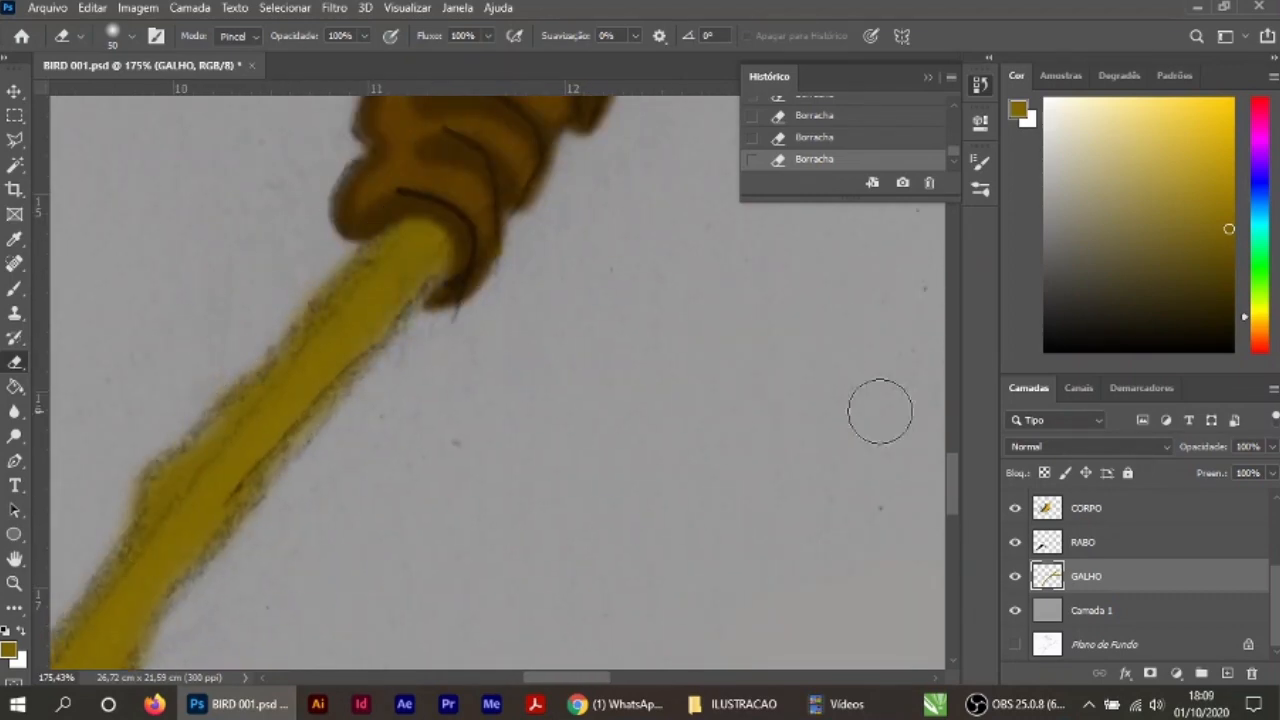
Step: Hide the PASSARINHO sketch layer to check the coloring of the whole bird, and show it again
{"action": "scroll", "coordinate": [1100, 560], "scroll_direction": "up", "scroll_amount": 5}
{"action": "left_click", "coordinate": [1100, 505]}
{"action": "left_click", "coordinate": [1015, 505]}
{"action": "key", "text": "ctrl+0"}
{"action": "left_click", "coordinate": [1015, 505]}
{"action": "scroll", "coordinate": [482, 450], "scroll_direction": "up", "scroll_amount": 13}
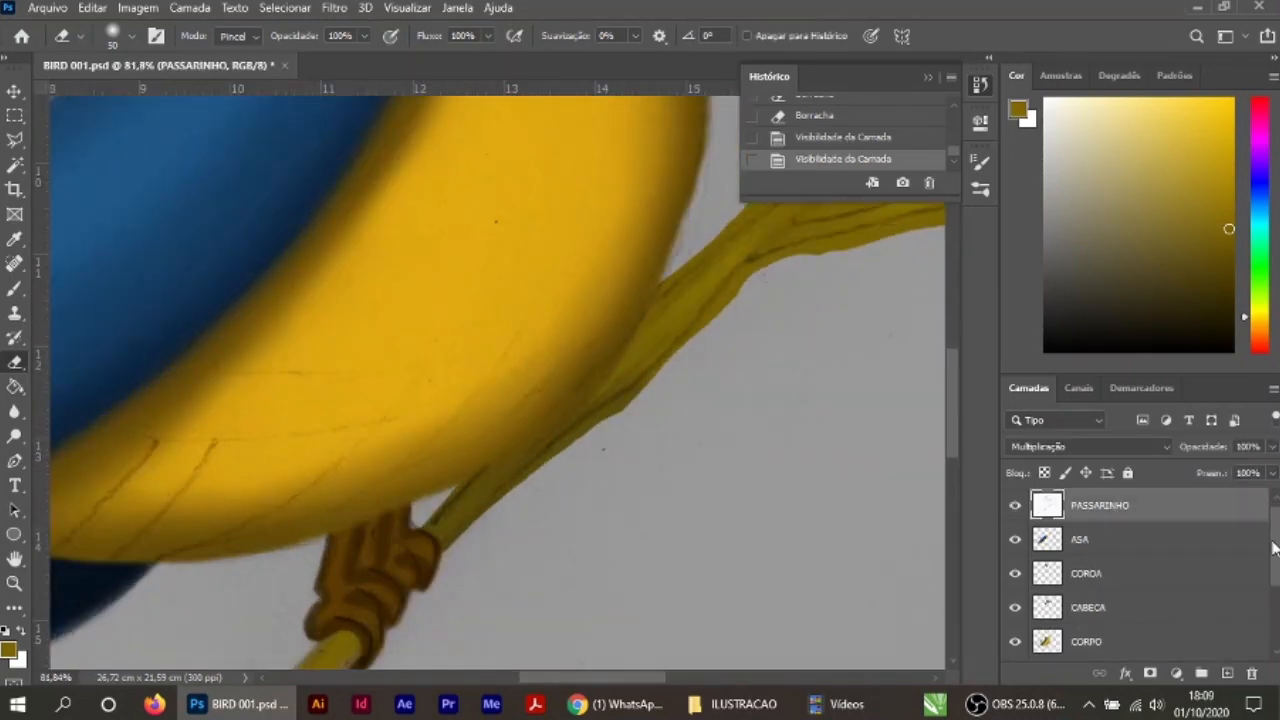
Step: On the GALHO layer, erase the mustard around the branch between the feet and the belly with a soft 40 px eraser
{"action": "scroll", "coordinate": [1100, 570], "scroll_direction": "down", "scroll_amount": 5}
{"action": "left_click", "coordinate": [1100, 576]}
{"action": "scroll", "coordinate": [547, 530], "scroll_direction": "up", "scroll_amount": 9}
{"action": "left_click_drag", "start_coordinate": [617, 303], "coordinate": [460, 422]}
{"action": "key", "text": "bracketleft"}
{"action": "left_click_drag", "start_coordinate": [476, 394], "coordinate": [402, 466]}
{"action": "left_click_drag", "start_coordinate": [330, 372], "coordinate": [214, 470]}
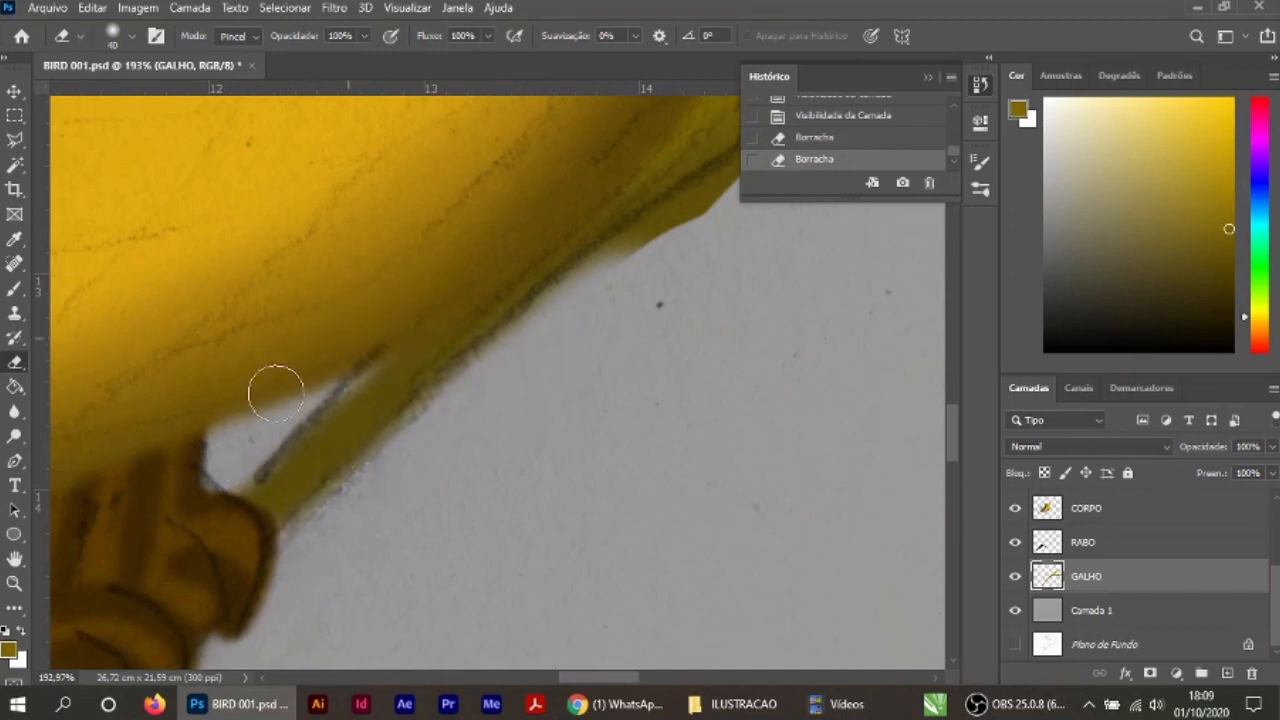
Step: Trim both edges of the branch from beneath the belly up to the fork
{"action": "left_click_drag", "start_coordinate": [640, 305], "coordinate": [470, 437]}
{"action": "left_click_drag", "start_coordinate": [560, 316], "coordinate": [445, 376]}
{"action": "left_click_drag", "start_coordinate": [683, 234], "coordinate": [454, 484]}
{"action": "left_click_drag", "start_coordinate": [722, 226], "coordinate": [386, 484]}
{"action": "left_click_drag", "start_coordinate": [654, 374], "coordinate": [524, 549]}
{"action": "mouse_move", "coordinate": [515, 253]}
{"action": "left_mouse_down"}
{"action": "mouse_move", "coordinate": [355, 368]}
{"action": "mouse_move", "coordinate": [270, 455]}
{"action": "left_mouse_up"}
{"action": "left_click_drag", "start_coordinate": [628, 185], "coordinate": [538, 262]}
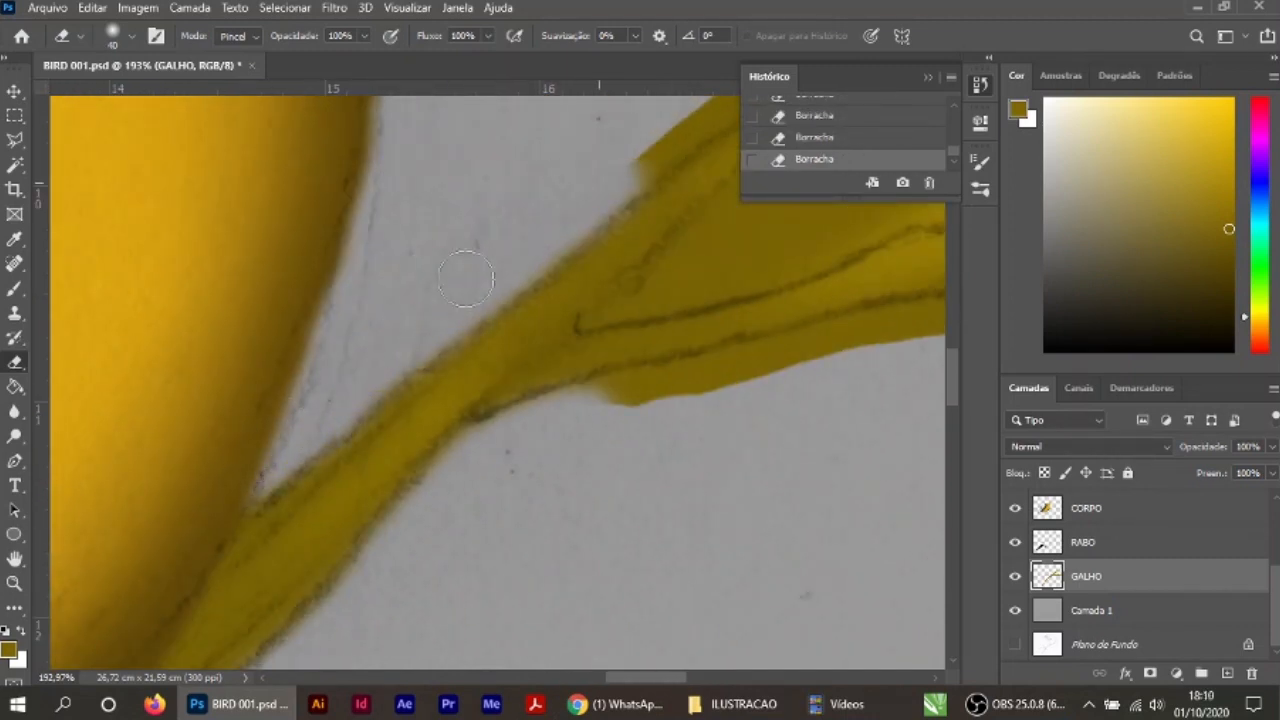
Step: Erase the excess mustard beneath the horizontal twig and in the gap inside the fork
{"action": "left_click_drag", "start_coordinate": [590, 402], "coordinate": [835, 358]}
{"action": "mouse_move", "coordinate": [880, 350]}
{"action": "left_mouse_down"}
{"action": "mouse_move", "coordinate": [469, 402]}
{"action": "mouse_move", "coordinate": [880, 325]}
{"action": "left_mouse_up"}
{"action": "mouse_move", "coordinate": [608, 212]}
{"action": "left_mouse_down"}
{"action": "mouse_move", "coordinate": [511, 229]}
{"action": "mouse_move", "coordinate": [417, 283]}
{"action": "mouse_move", "coordinate": [379, 471]}
{"action": "left_mouse_up"}
{"action": "left_click_drag", "start_coordinate": [365, 286], "coordinate": [189, 389]}
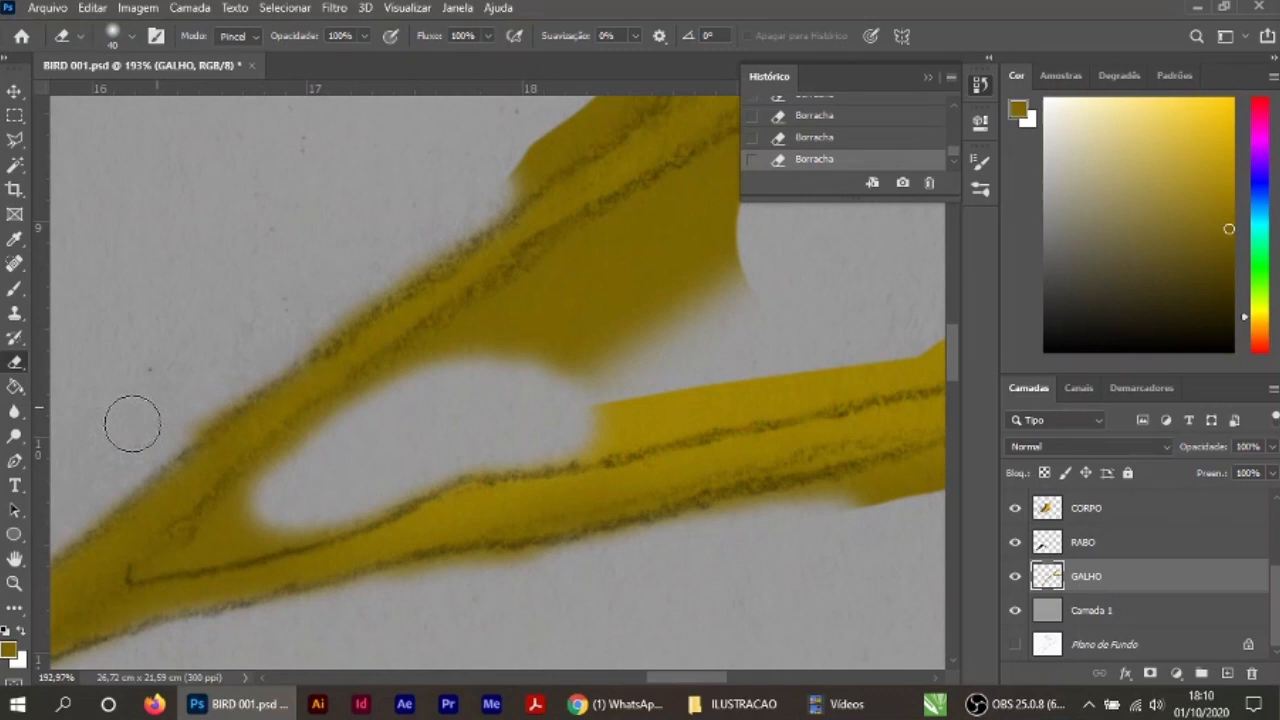
Step: Trim the top edge of the upper diagonal branch along its sketch line
{"action": "left_click_drag", "start_coordinate": [567, 131], "coordinate": [359, 311]}
{"action": "left_click_drag", "start_coordinate": [630, 180], "coordinate": [373, 355]}
{"action": "left_click_drag", "start_coordinate": [500, 172], "coordinate": [335, 321]}
{"action": "left_click_drag", "start_coordinate": [590, 190], "coordinate": [396, 347]}
{"action": "left_click_drag", "start_coordinate": [623, 139], "coordinate": [400, 275]}
{"action": "mouse_move", "coordinate": [620, 180]}
{"action": "left_mouse_down"}
{"action": "mouse_move", "coordinate": [391, 358]}
{"action": "mouse_move", "coordinate": [385, 325]}
{"action": "left_mouse_up"}
{"action": "left_click_drag", "start_coordinate": [552, 208], "coordinate": [403, 300]}
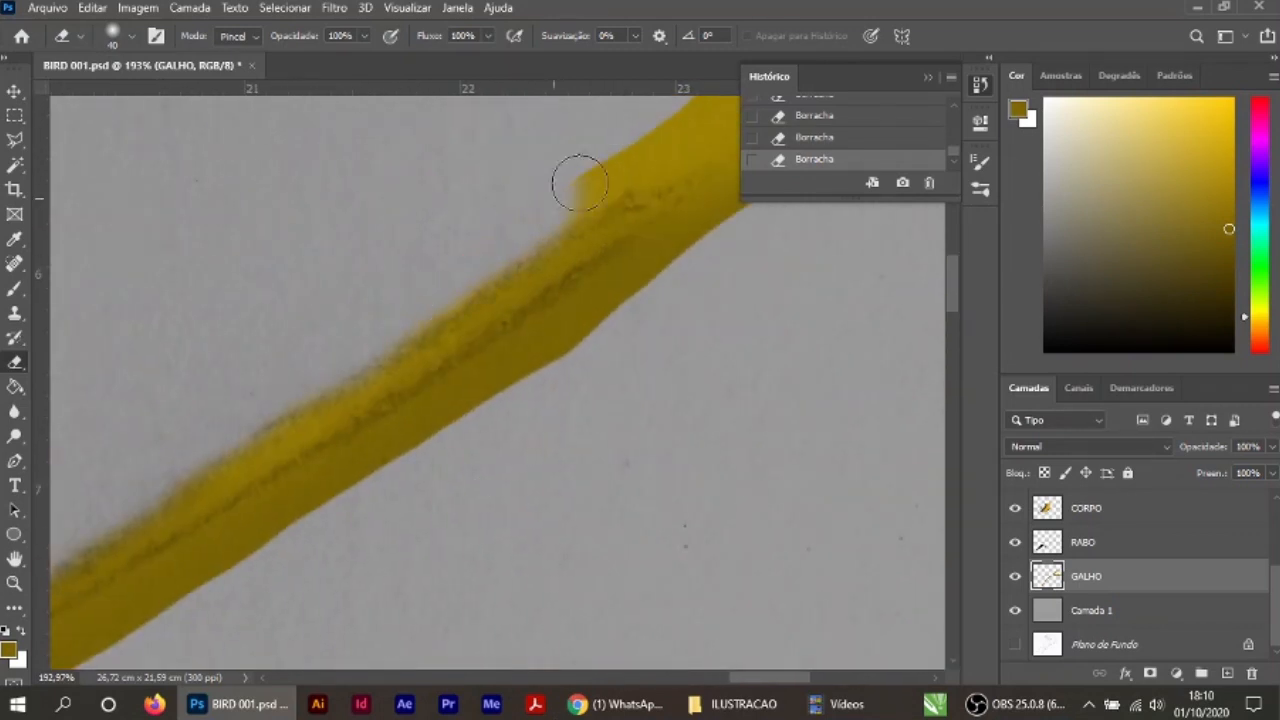
Step: Erase the mustard around the tip of the upper diagonal branch and back along its underside
{"action": "left_click_drag", "start_coordinate": [640, 130], "coordinate": [426, 281]}
{"action": "left_click_drag", "start_coordinate": [510, 265], "coordinate": [594, 311]}
{"action": "left_click_drag", "start_coordinate": [498, 362], "coordinate": [294, 534]}
{"action": "mouse_move", "coordinate": [300, 525]}
{"action": "left_mouse_down"}
{"action": "mouse_move", "coordinate": [490, 322]}
{"action": "mouse_move", "coordinate": [176, 506]}
{"action": "left_mouse_up"}
{"action": "left_click_drag", "start_coordinate": [434, 514], "coordinate": [546, 316]}
{"action": "left_click_drag", "start_coordinate": [268, 314], "coordinate": [82, 466]}
{"action": "mouse_move", "coordinate": [111, 468]}
{"action": "left_mouse_down"}
{"action": "mouse_move", "coordinate": [248, 274]}
{"action": "mouse_move", "coordinate": [108, 380]}
{"action": "left_mouse_up"}
{"action": "left_click_drag", "start_coordinate": [154, 392], "coordinate": [391, 323]}
{"action": "left_click_drag", "start_coordinate": [320, 300], "coordinate": [75, 478]}
{"action": "left_click_drag", "start_coordinate": [400, 446], "coordinate": [531, 300]}
{"action": "left_click_drag", "start_coordinate": [165, 335], "coordinate": [105, 370]}
Step: Trim the edges of the horizontal twig and its small offshoot to the sketch lines
{"action": "mouse_move", "coordinate": [300, 402]}
{"action": "left_mouse_down"}
{"action": "mouse_move", "coordinate": [765, 308]}
{"action": "mouse_move", "coordinate": [480, 383]}
{"action": "left_mouse_up"}
{"action": "left_click_drag", "start_coordinate": [510, 376], "coordinate": [800, 302]}
{"action": "mouse_move", "coordinate": [231, 588]}
{"action": "left_mouse_down"}
{"action": "mouse_move", "coordinate": [743, 523]}
{"action": "mouse_move", "coordinate": [465, 510]}
{"action": "left_mouse_up"}
{"action": "left_click_drag", "start_coordinate": [472, 508], "coordinate": [868, 528]}
{"action": "left_click_drag", "start_coordinate": [588, 362], "coordinate": [762, 267]}
{"action": "left_click_drag", "start_coordinate": [520, 250], "coordinate": [368, 375]}
{"action": "left_click_drag", "start_coordinate": [352, 376], "coordinate": [440, 322]}
{"action": "mouse_move", "coordinate": [346, 405]}
{"action": "left_mouse_down"}
{"action": "mouse_move", "coordinate": [774, 283]}
{"action": "mouse_move", "coordinate": [526, 514]}
{"action": "mouse_move", "coordinate": [850, 535]}
{"action": "left_mouse_up"}
Step: Erase the last mustard remnants around the tips of the side twigs
{"action": "left_click_drag", "start_coordinate": [850, 540], "coordinate": [704, 309]}
{"action": "left_click_drag", "start_coordinate": [578, 430], "coordinate": [850, 438]}
{"action": "left_click_drag", "start_coordinate": [852, 438], "coordinate": [484, 399]}
{"action": "mouse_move", "coordinate": [490, 395]}
{"action": "left_mouse_down"}
{"action": "mouse_move", "coordinate": [671, 350]}
{"action": "mouse_move", "coordinate": [255, 268]}
{"action": "left_mouse_up"}
{"action": "left_click_drag", "start_coordinate": [600, 352], "coordinate": [403, 266]}
{"action": "left_click_drag", "start_coordinate": [270, 232], "coordinate": [764, 382]}
{"action": "left_click_drag", "start_coordinate": [501, 370], "coordinate": [318, 378]}
Step: Hide the PASSARINHO sketch layer so only the painting shows over the grey background
{"action": "key", "text": "v"}
{"action": "scroll", "coordinate": [575, 370], "scroll_direction": "down", "scroll_amount": 7}
{"action": "scroll", "coordinate": [575, 370], "scroll_direction": "down", "scroll_amount": 2}
{"action": "scroll", "coordinate": [1040, 560], "scroll_direction": "up", "scroll_amount": 3}
{"action": "left_click", "coordinate": [1015, 505]}
Step: Merge all the painted bird and branch layers, from ASA down to GALHO, into a single layer
{"action": "left_click", "coordinate": [1094, 541]}
{"action": "left_click", "coordinate": [1098, 640], "text": "shift"}
{"action": "right_click", "coordinate": [1098, 640]}
{"action": "left_click", "coordinate": [932, 556]}
{"action": "left_click", "coordinate": [1093, 573], "text": "shift"}
{"action": "left_click", "coordinate": [1098, 607], "text": "shift"}
{"action": "right_click", "coordinate": [1091, 608]}
{"action": "left_click", "coordinate": [898, 556]}
{"action": "scroll", "coordinate": [290, 215], "scroll_direction": "up", "scroll_amount": 2}
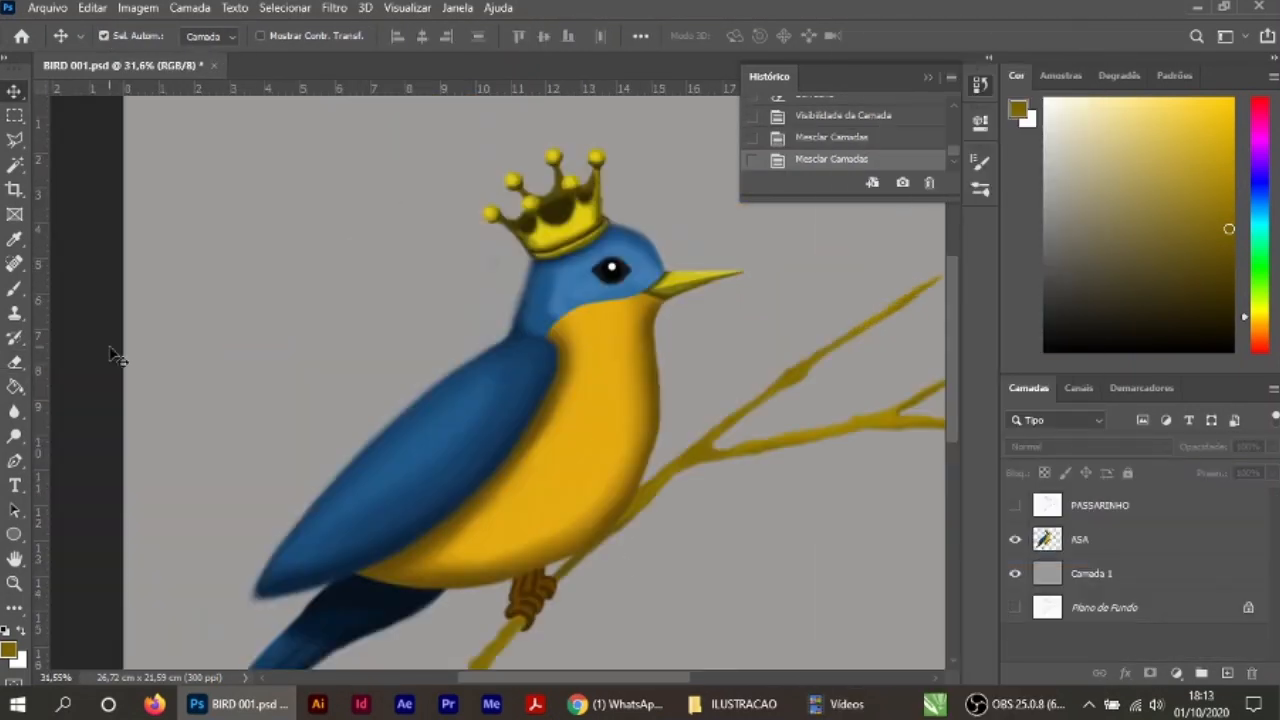
Step: Erase stray paint from the empty area around the bird and branch with the hard 250 px eraser
{"action": "key", "text": "e"}
{"action": "scroll", "coordinate": [788, 393], "scroll_direction": "down", "scroll_amount": 3}
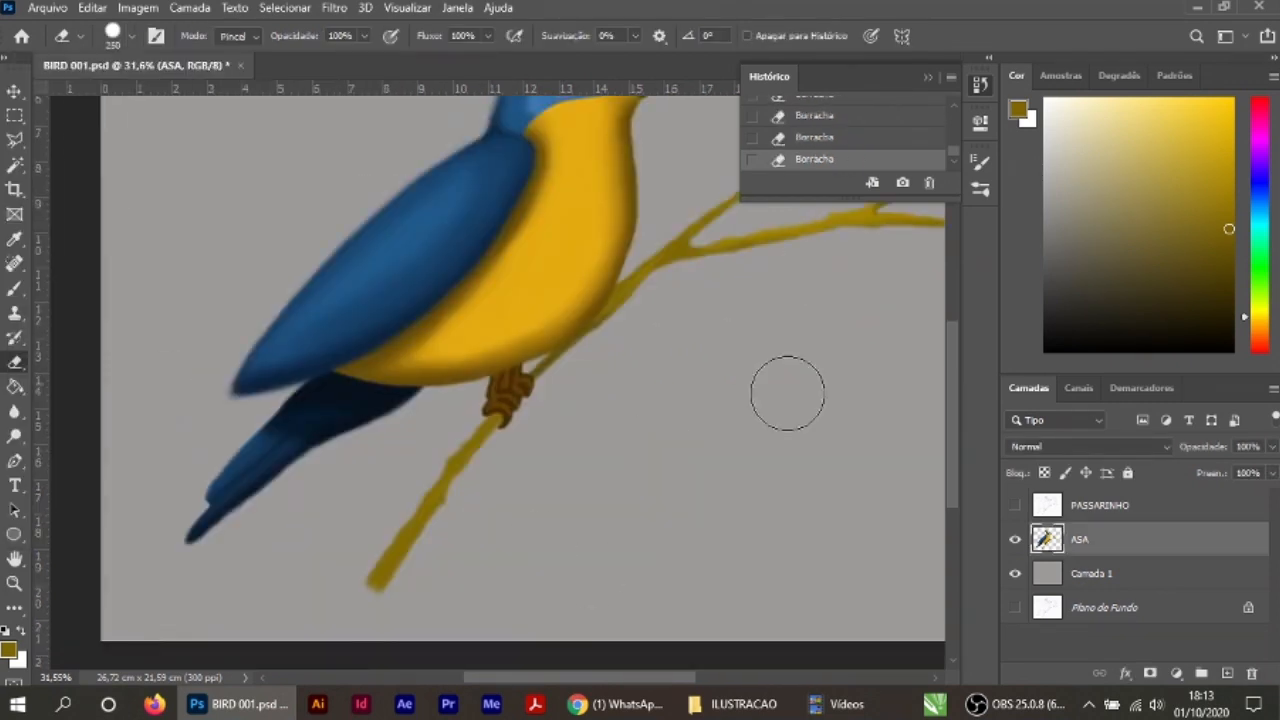
{"action": "left_click_drag", "start_coordinate": [764, 391], "coordinate": [666, 587]}
Step: Clean the outline at the crown's beak-opposite side with a soft 50 px eraser
{"action": "scroll", "coordinate": [390, 305], "scroll_direction": "up", "scroll_amount": 10}
{"action": "right_click", "coordinate": [350, 323]}
{"action": "left_click", "coordinate": [137, 260]}
{"action": "key", "text": "Return"}
{"action": "key", "text": "bracketleft"}
{"action": "key", "text": "bracketleft"}
{"action": "key", "text": "bracketleft"}
{"action": "key", "text": "bracketleft"}
{"action": "key", "text": "bracketleft"}
{"action": "left_click_drag", "start_coordinate": [527, 292], "coordinate": [451, 480]}
{"action": "scroll", "coordinate": [430, 240], "scroll_direction": "up", "scroll_amount": 10}
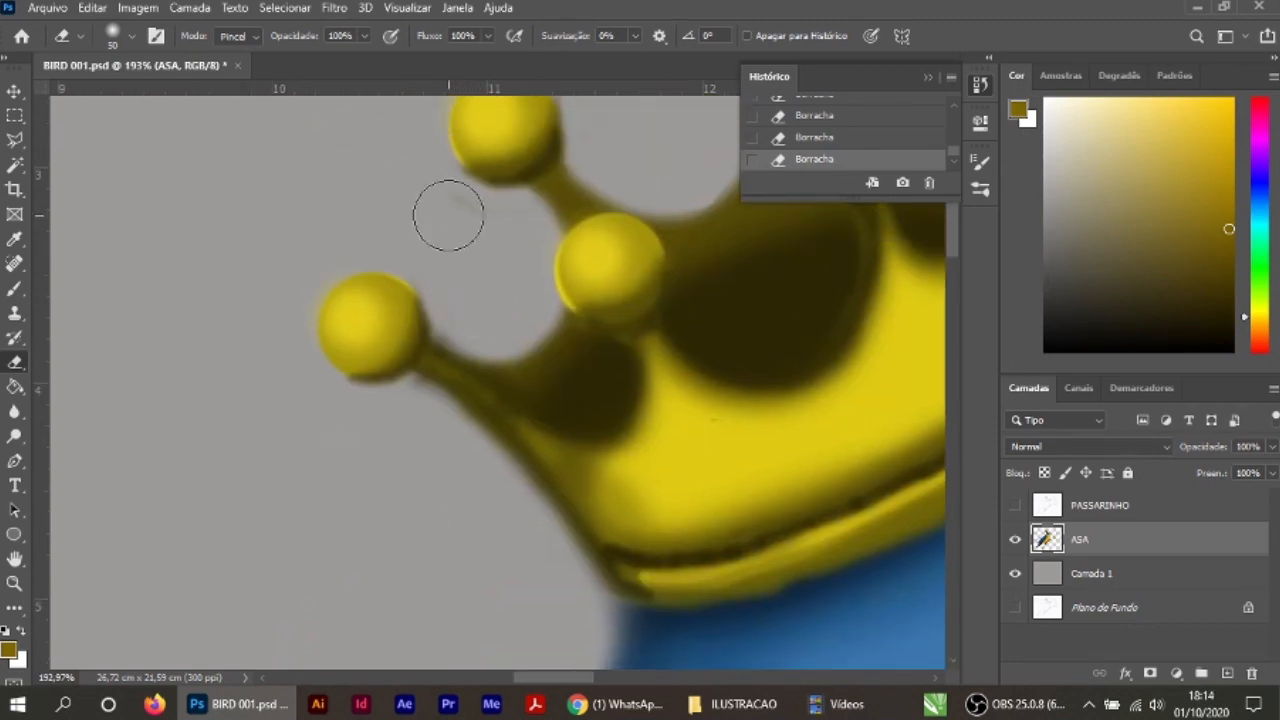
Step: Erase the color fringes around the crown's first points and balls with a 15 px eraser
{"action": "key", "text": "ctrl+z"}
{"action": "scroll", "coordinate": [427, 398], "scroll_direction": "up", "scroll_amount": 5}
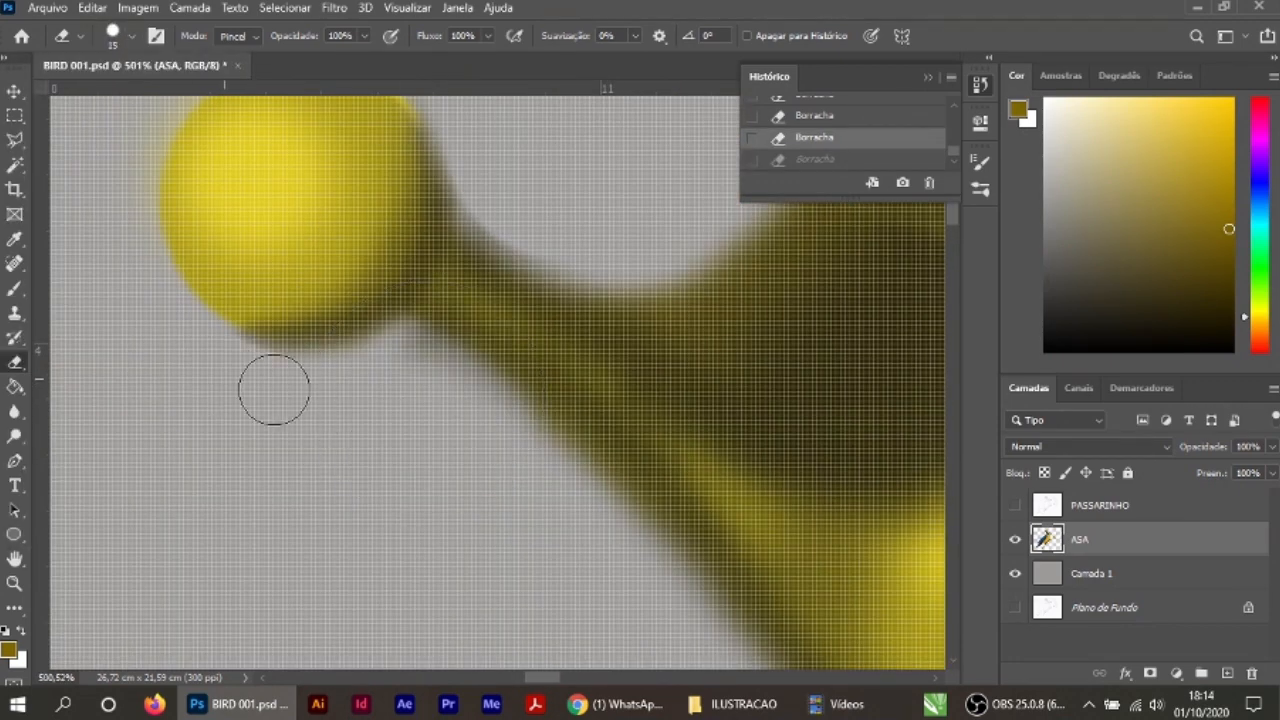
{"action": "key", "text": "ctrl+shift+z"}
{"action": "left_click_drag", "start_coordinate": [560, 211], "coordinate": [469, 567]}
{"action": "scroll", "coordinate": [454, 434], "scroll_direction": "down", "scroll_amount": 2}
{"action": "left_click_drag", "start_coordinate": [630, 366], "coordinate": [404, 537]}
{"action": "left_click_drag", "start_coordinate": [735, 444], "coordinate": [540, 377]}
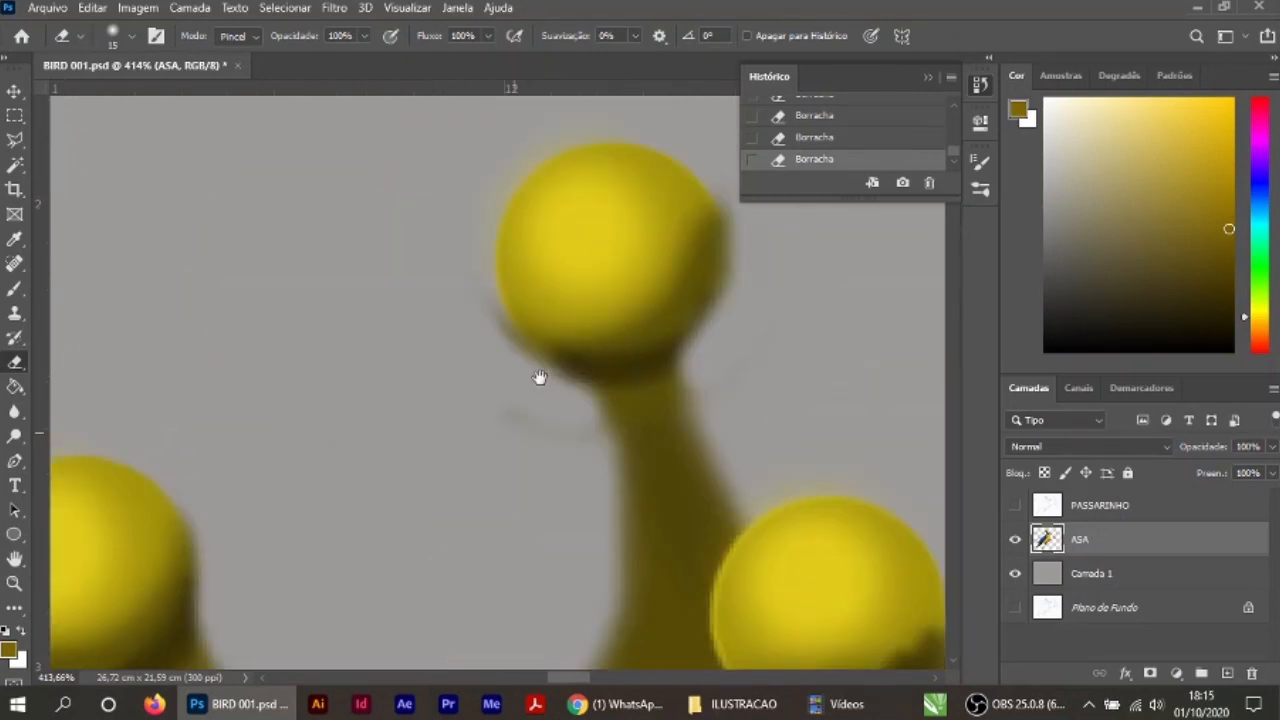
Step: Clean around the middle and beak-side points of the crown with the soft 15 px eraser
{"action": "left_click_drag", "start_coordinate": [757, 350], "coordinate": [687, 474]}
{"action": "left_click_drag", "start_coordinate": [850, 590], "coordinate": [447, 346]}
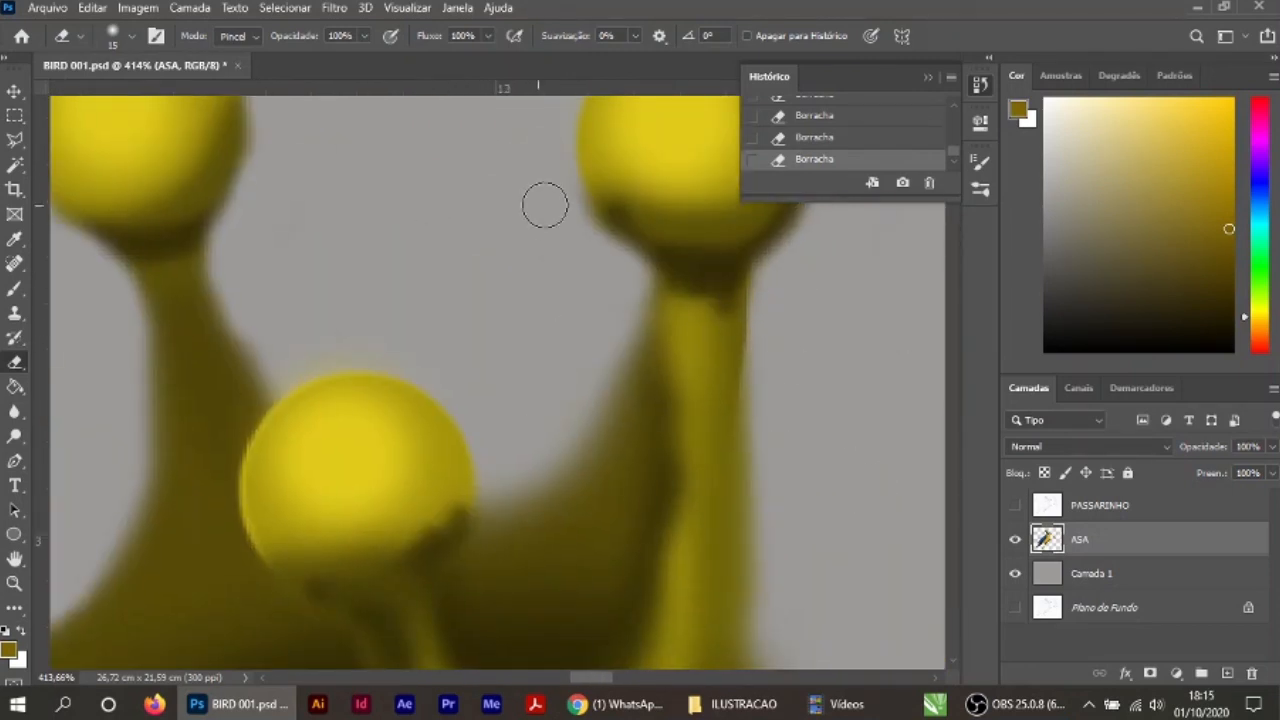
{"action": "left_click_drag", "start_coordinate": [863, 302], "coordinate": [695, 584]}
{"action": "scroll", "coordinate": [584, 170], "scroll_direction": "down", "scroll_amount": 8}
{"action": "scroll", "coordinate": [630, 395], "scroll_direction": "up", "scroll_amount": 8}
{"action": "left_click_drag", "start_coordinate": [581, 409], "coordinate": [712, 155]}
Step: Soften the rough transitions along the crown's band and outline with the Blur tool at 45 px
{"action": "left_click", "coordinate": [14, 412]}
{"action": "left_click_drag", "start_coordinate": [334, 526], "coordinate": [634, 276]}
{"action": "left_click_drag", "start_coordinate": [200, 548], "coordinate": [110, 592]}
{"action": "left_click_drag", "start_coordinate": [190, 560], "coordinate": [840, 400]}
{"action": "left_click_drag", "start_coordinate": [470, 500], "coordinate": [371, 477]}
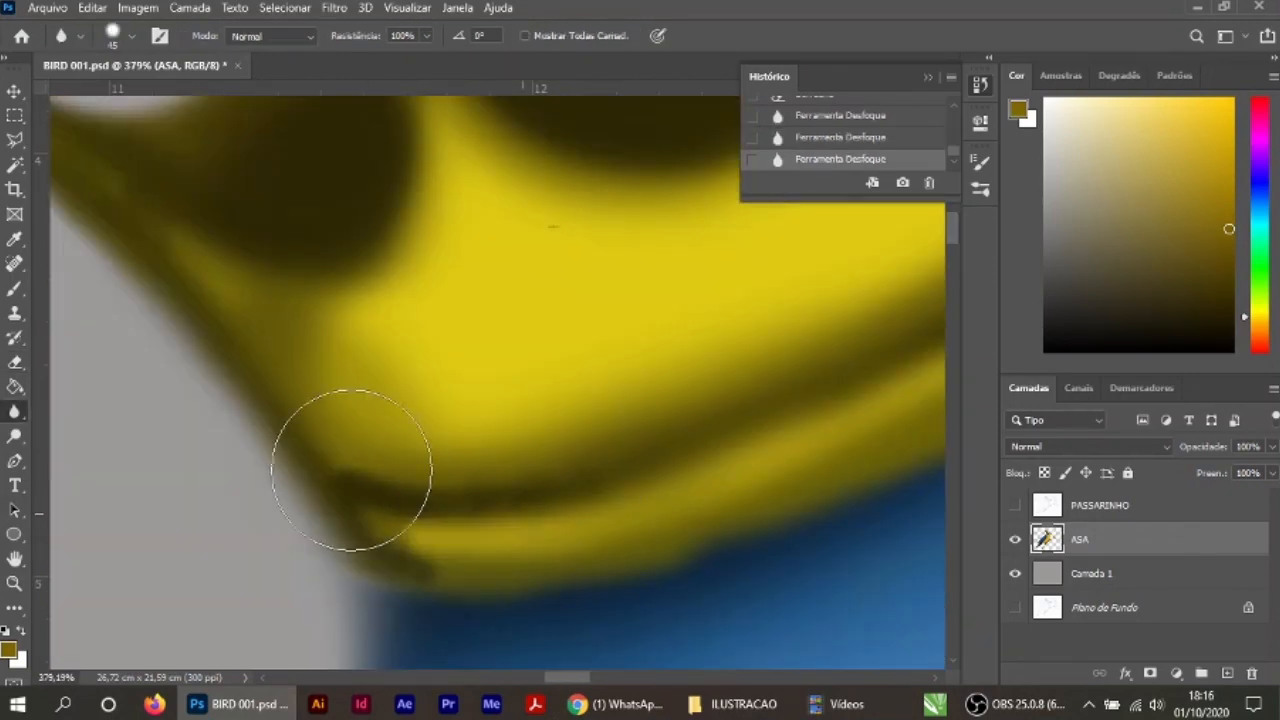
{"action": "scroll", "coordinate": [509, 483], "scroll_direction": "down", "scroll_amount": 8}
{"action": "scroll", "coordinate": [690, 410], "scroll_direction": "down", "scroll_amount": 5}
{"action": "left_click_drag", "start_coordinate": [800, 543], "coordinate": [700, 150]}
{"action": "left_click_drag", "start_coordinate": [520, 620], "coordinate": [475, 200]}
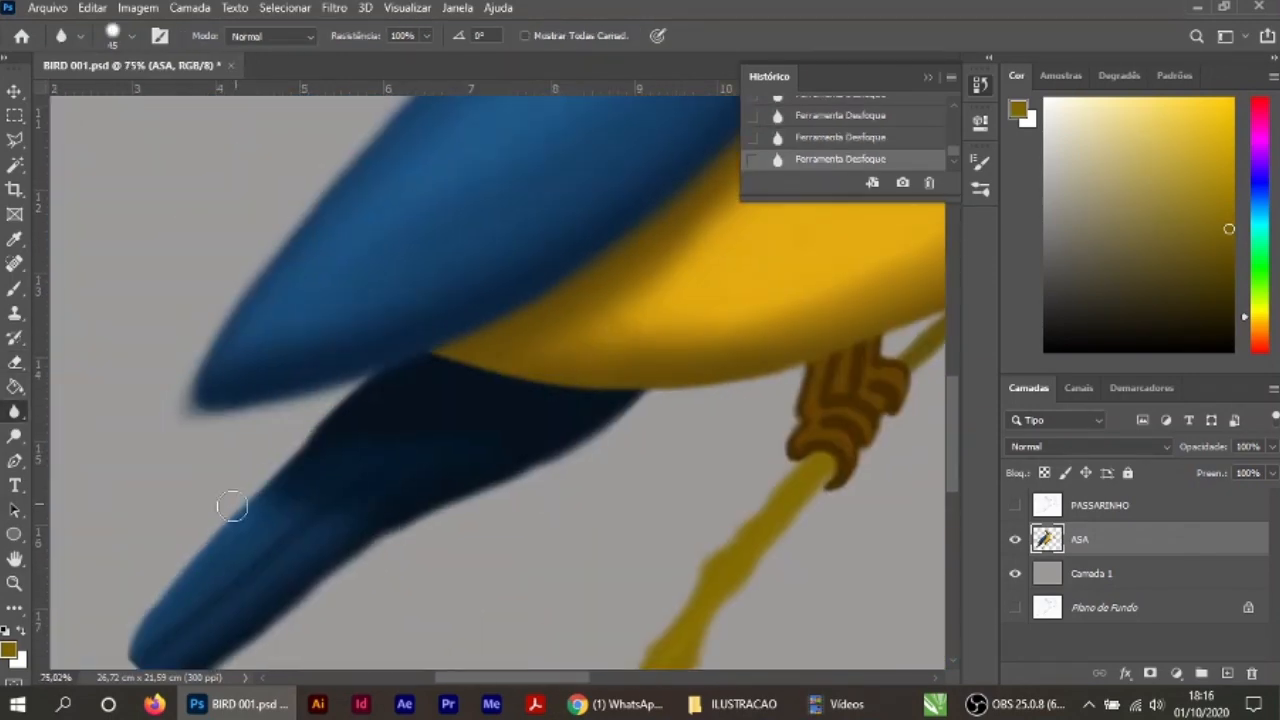
{"action": "key", "text": "ctrl+0"}
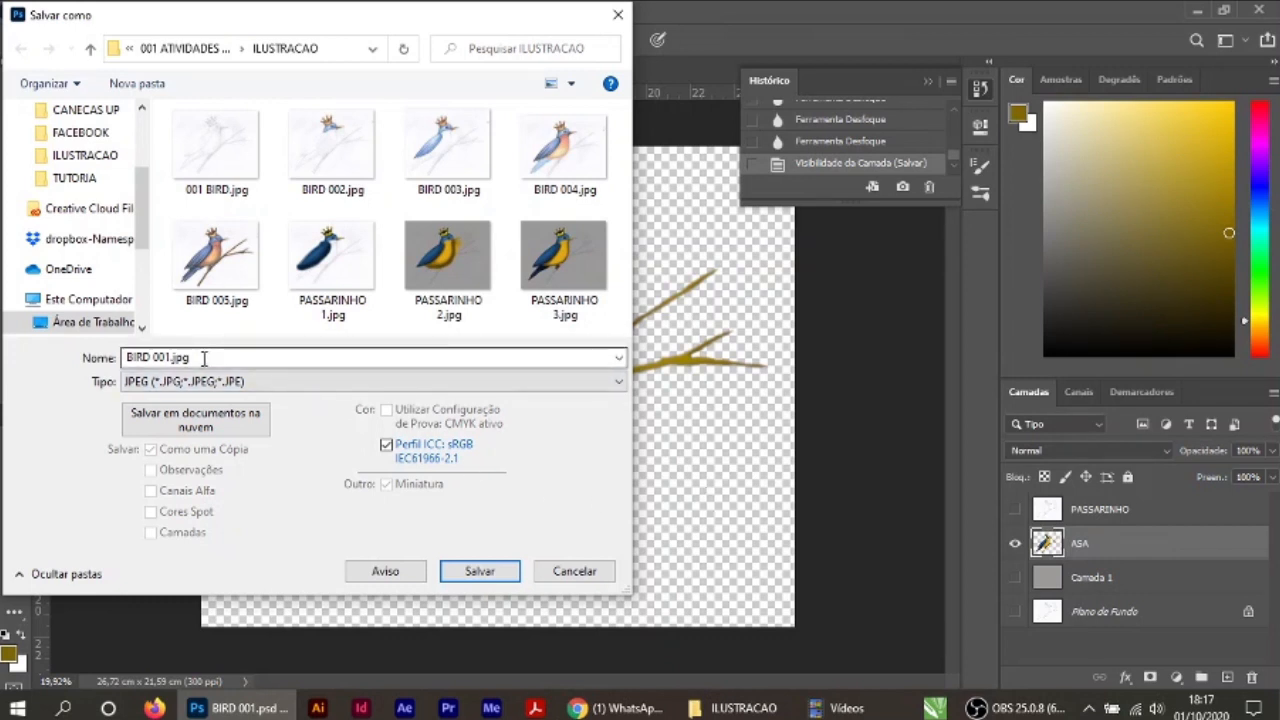
Step: Save a JPEG copy named PASSARINHO FIM.jpg in the ILUSTRACAO folder at maximum quality 12
{"action": "left_click", "coordinate": [332, 262]}
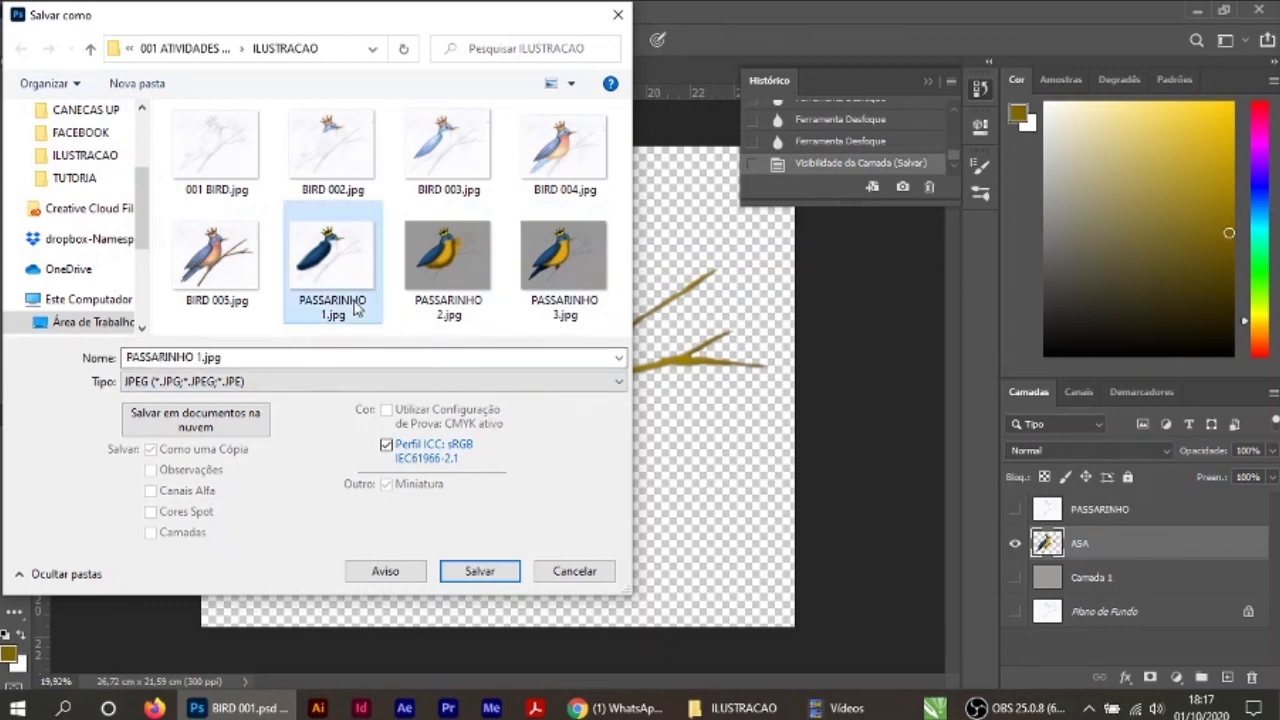
{"action": "left_click", "coordinate": [202, 357]}
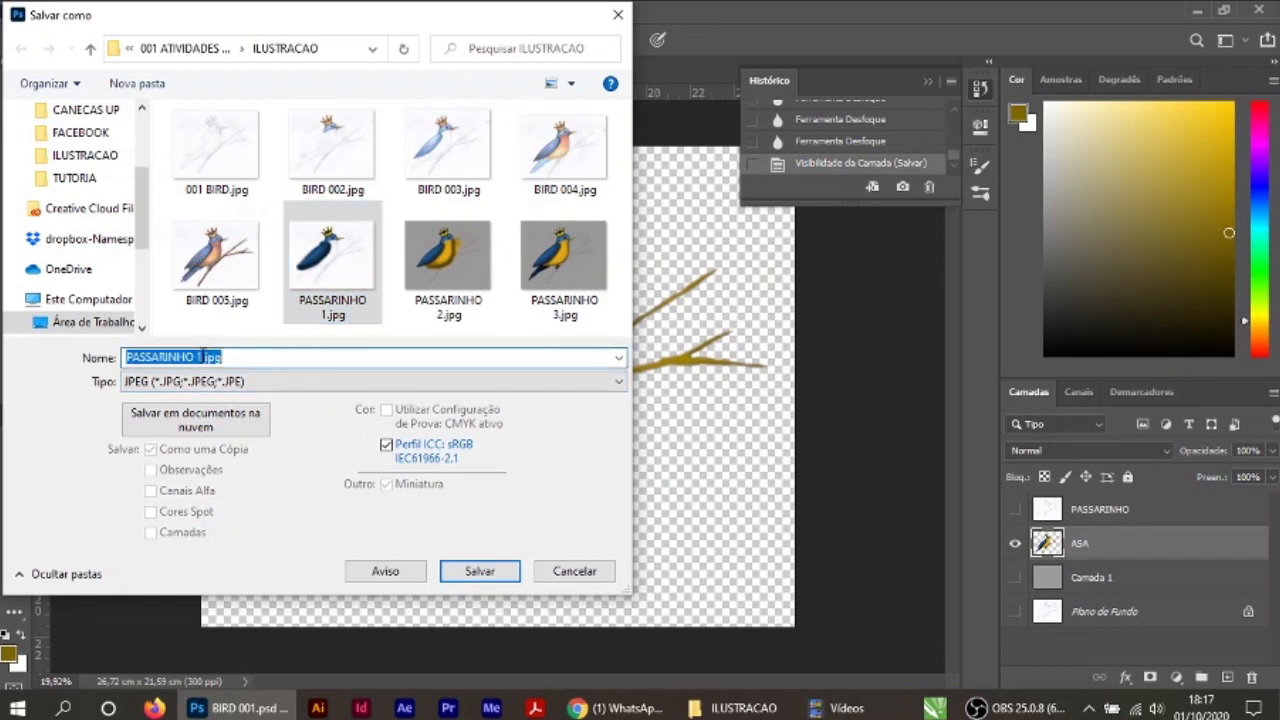
{"action": "key", "text": "BackSpace"}
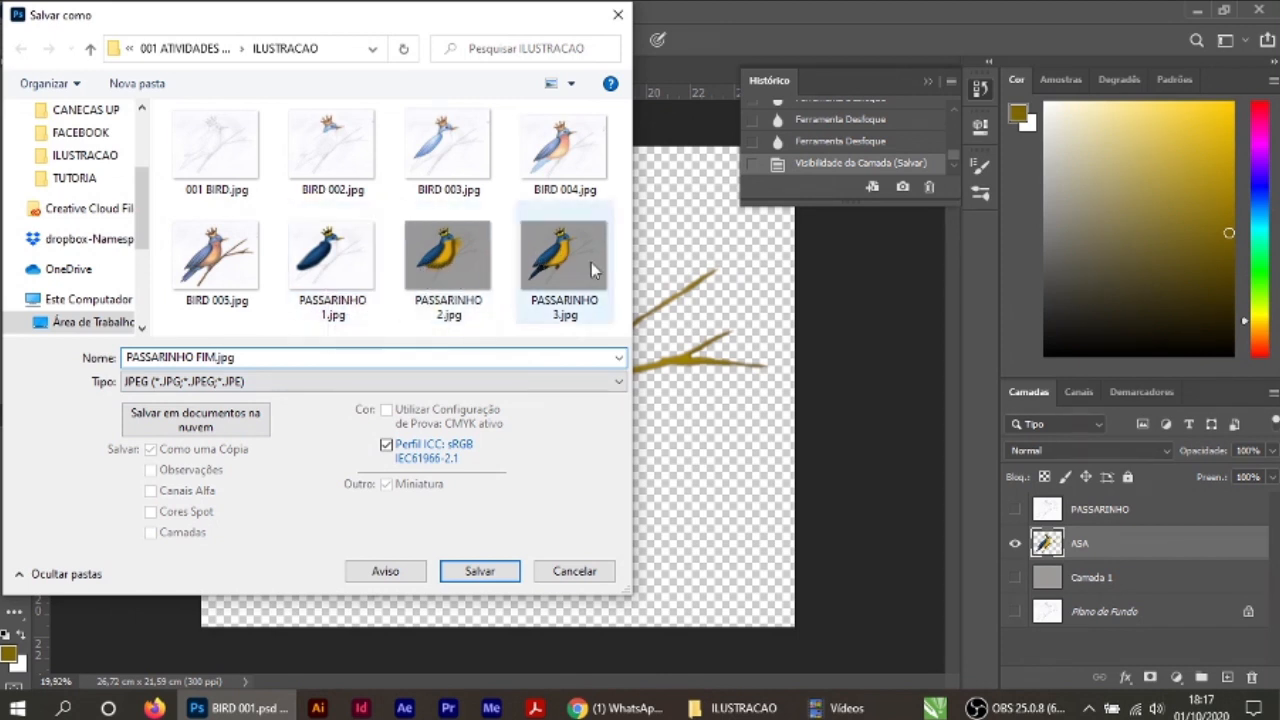
{"action": "left_click", "coordinate": [489, 577]}
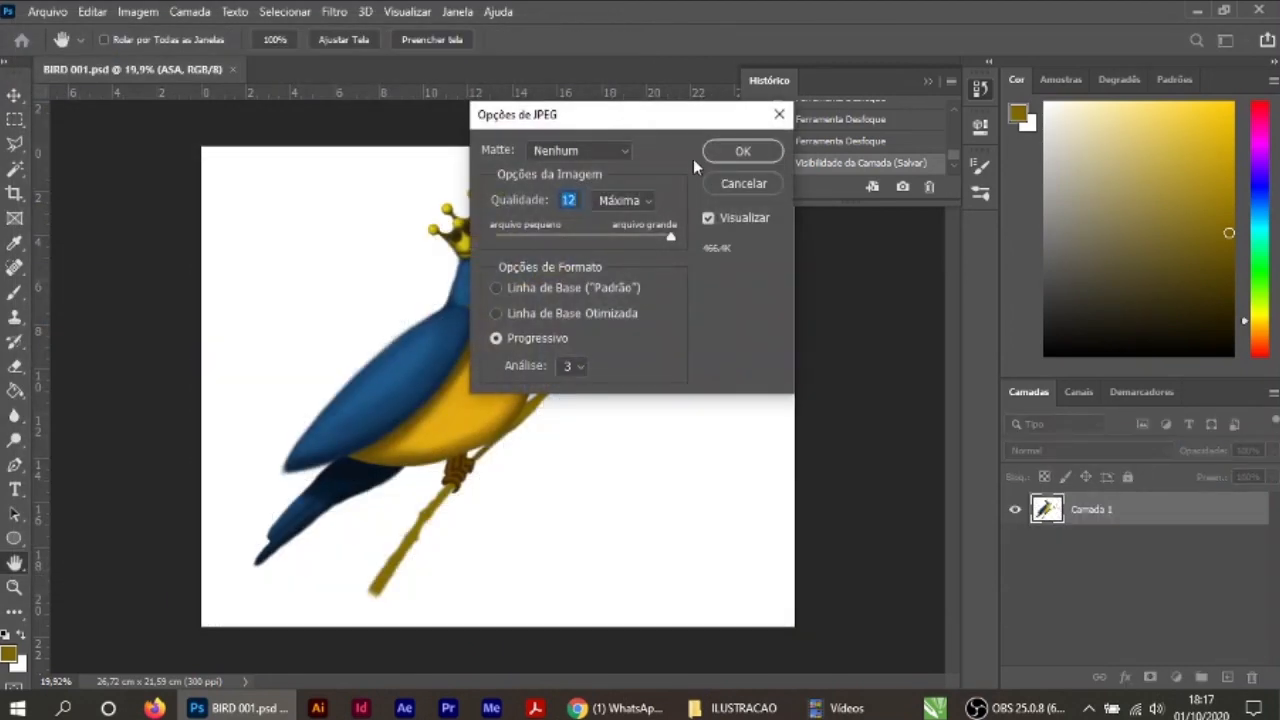
{"action": "left_click", "coordinate": [711, 150]}
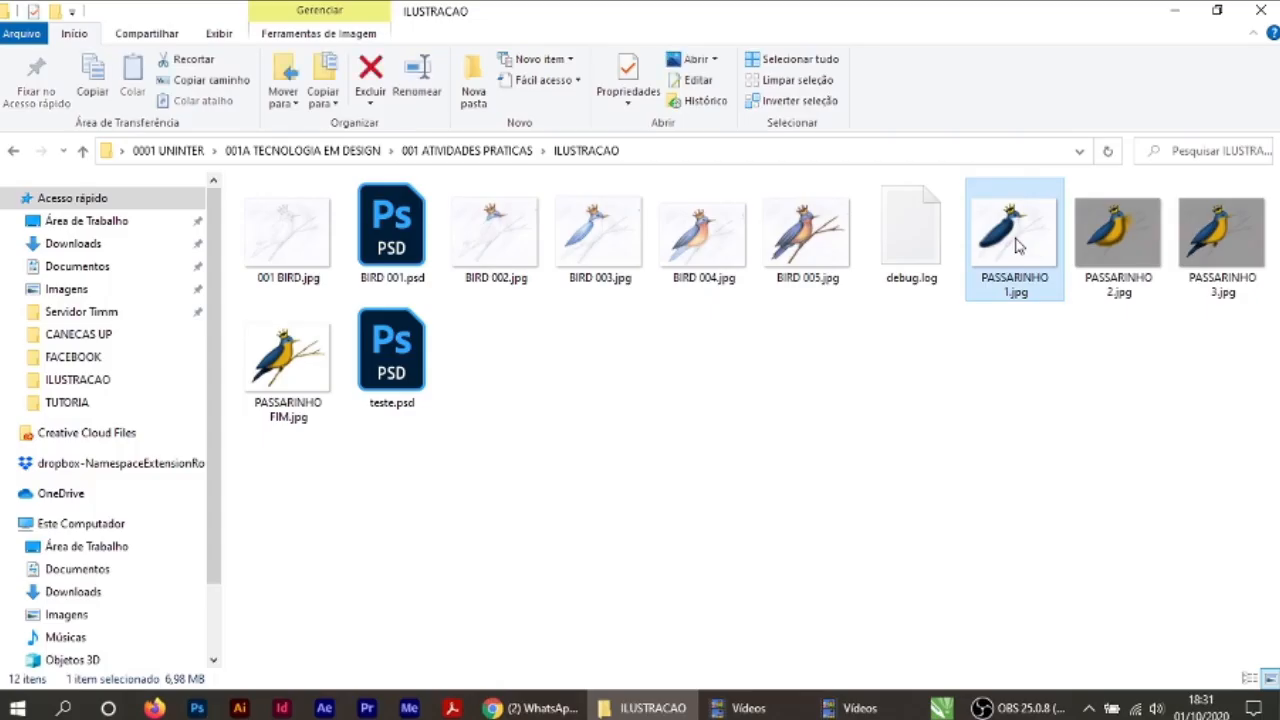
Step: Open PASSARINHO 1.jpg from the ILUSTRACAO folder in Photos and browse through the following progress images
{"action": "double_click", "coordinate": [1014, 255]}
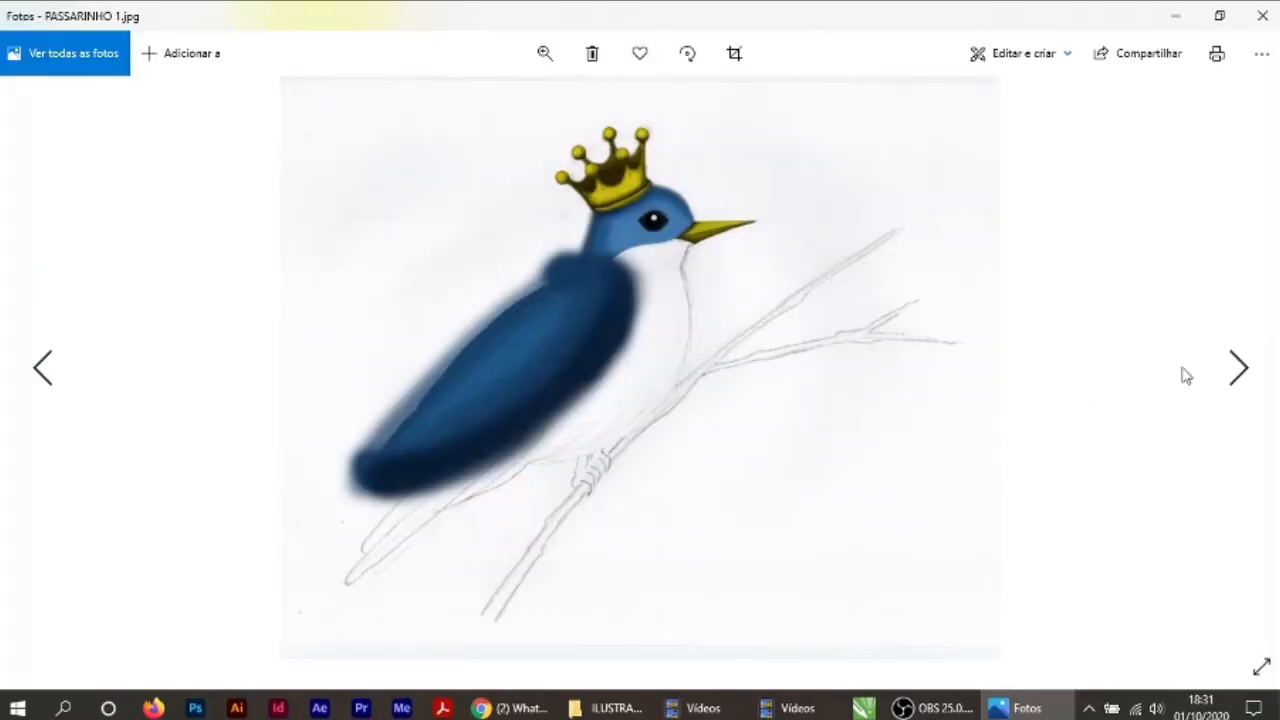
{"action": "left_click", "coordinate": [1240, 368]}
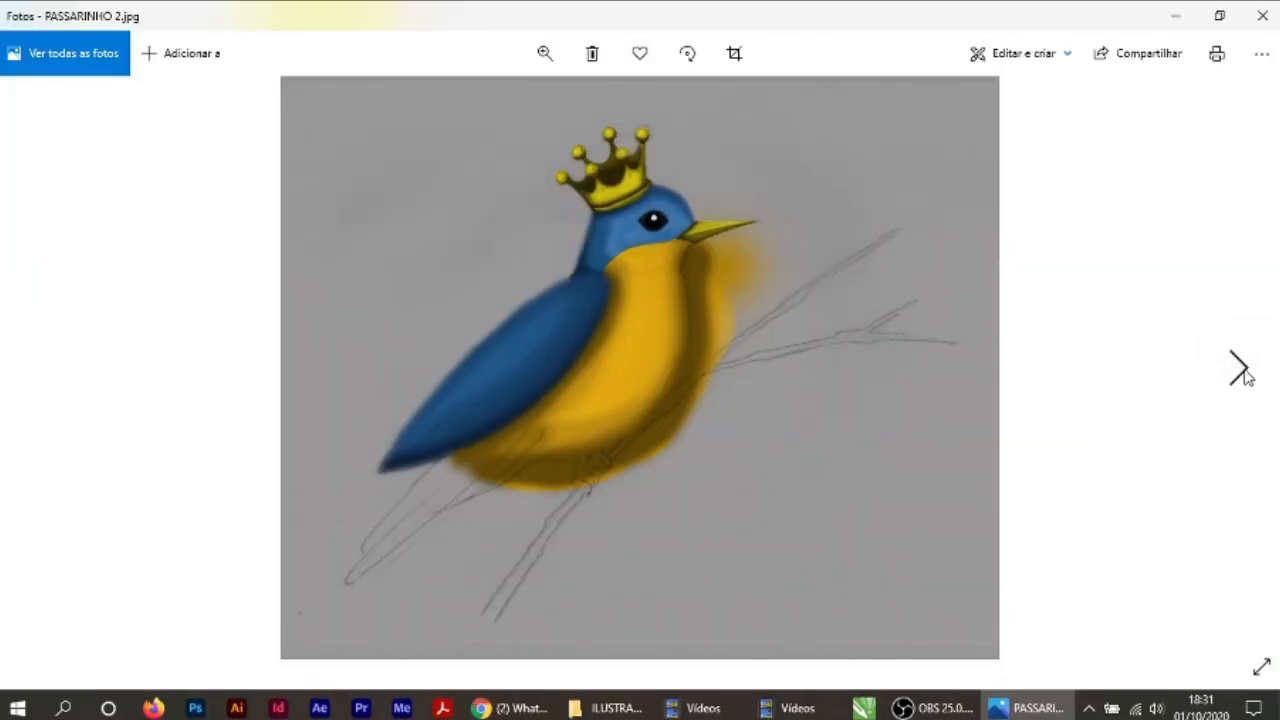
{"action": "left_click", "coordinate": [1240, 368]}
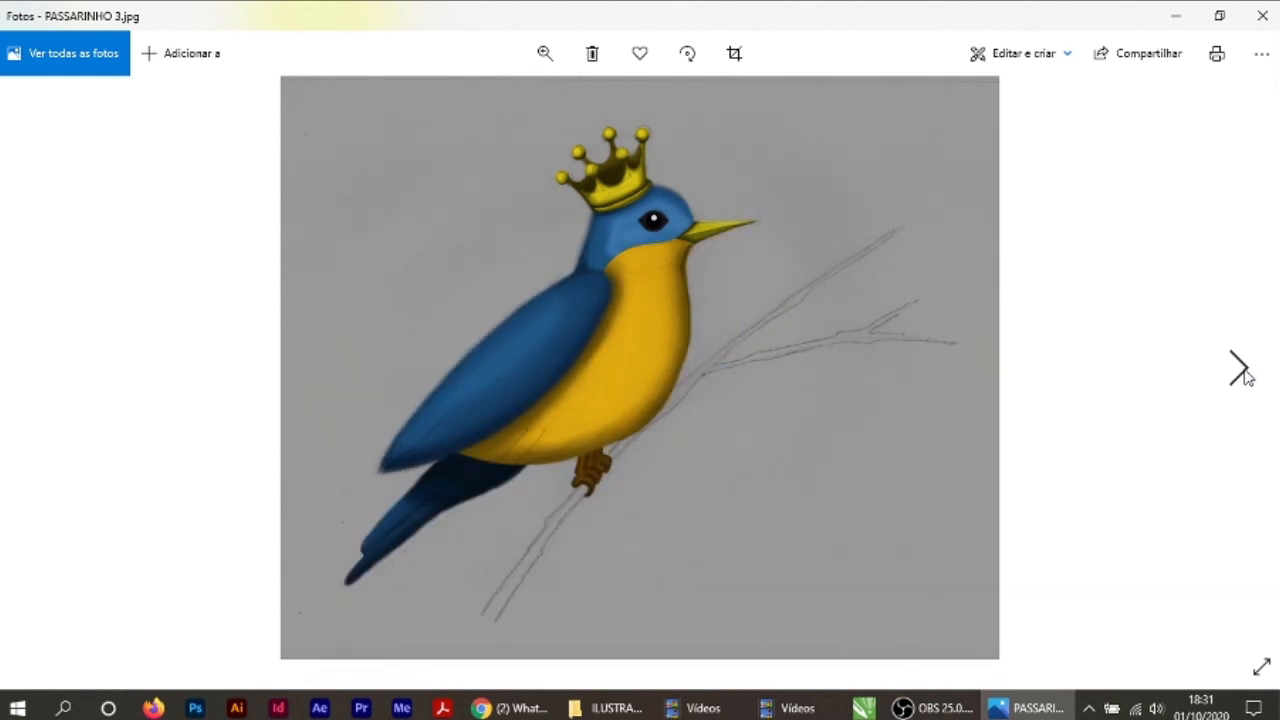